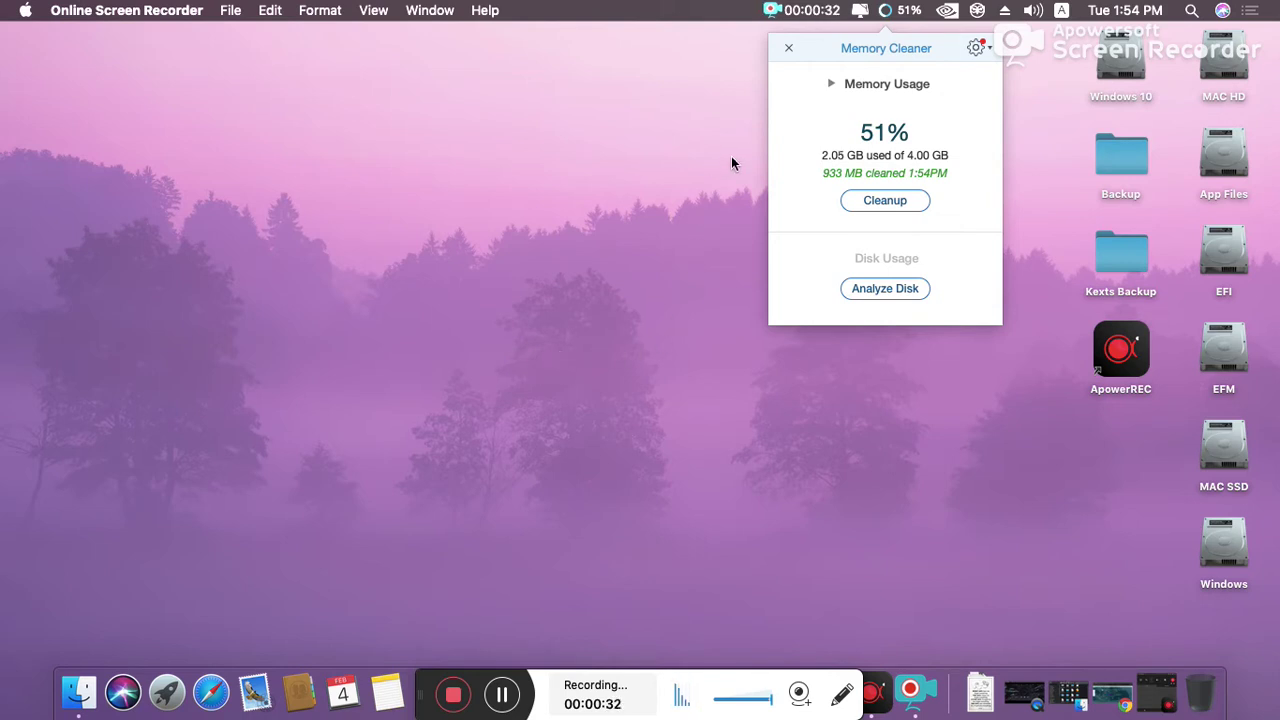
- Close the Memory Cleaner pop-up and run Clean Up on the desktop icons
click(788, 49)
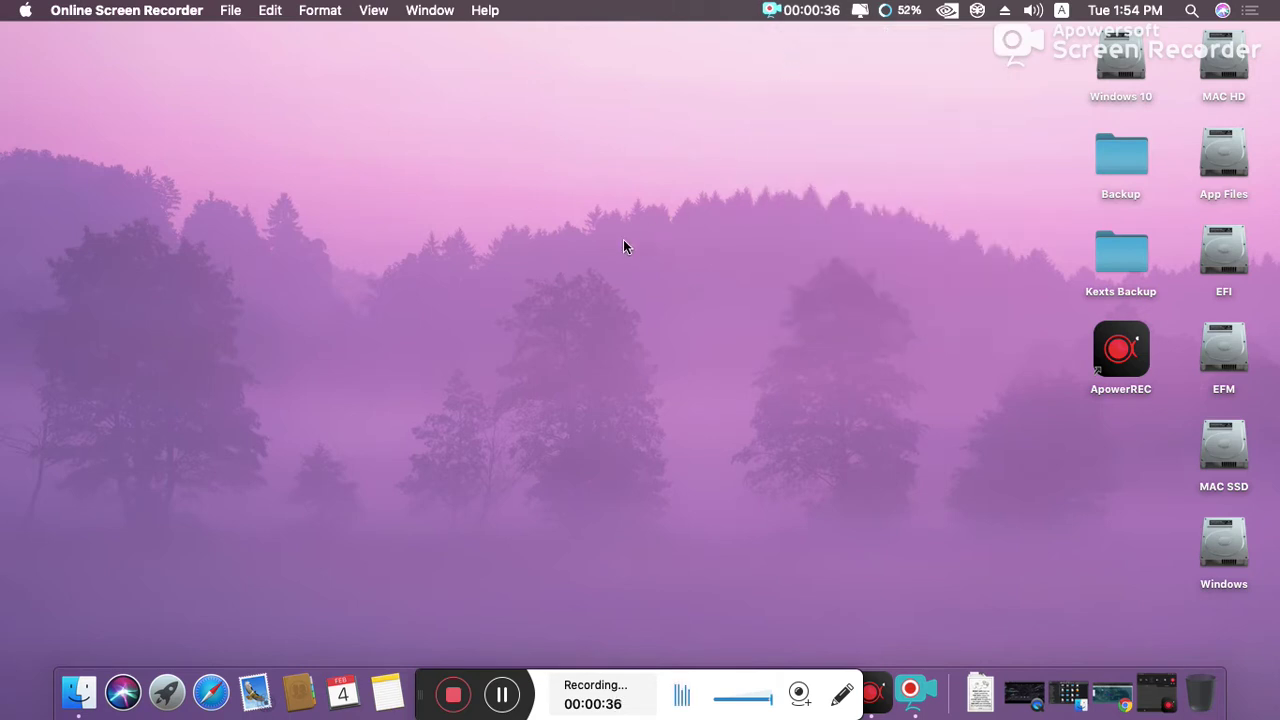
click(521, 240)
right_click(521, 240)
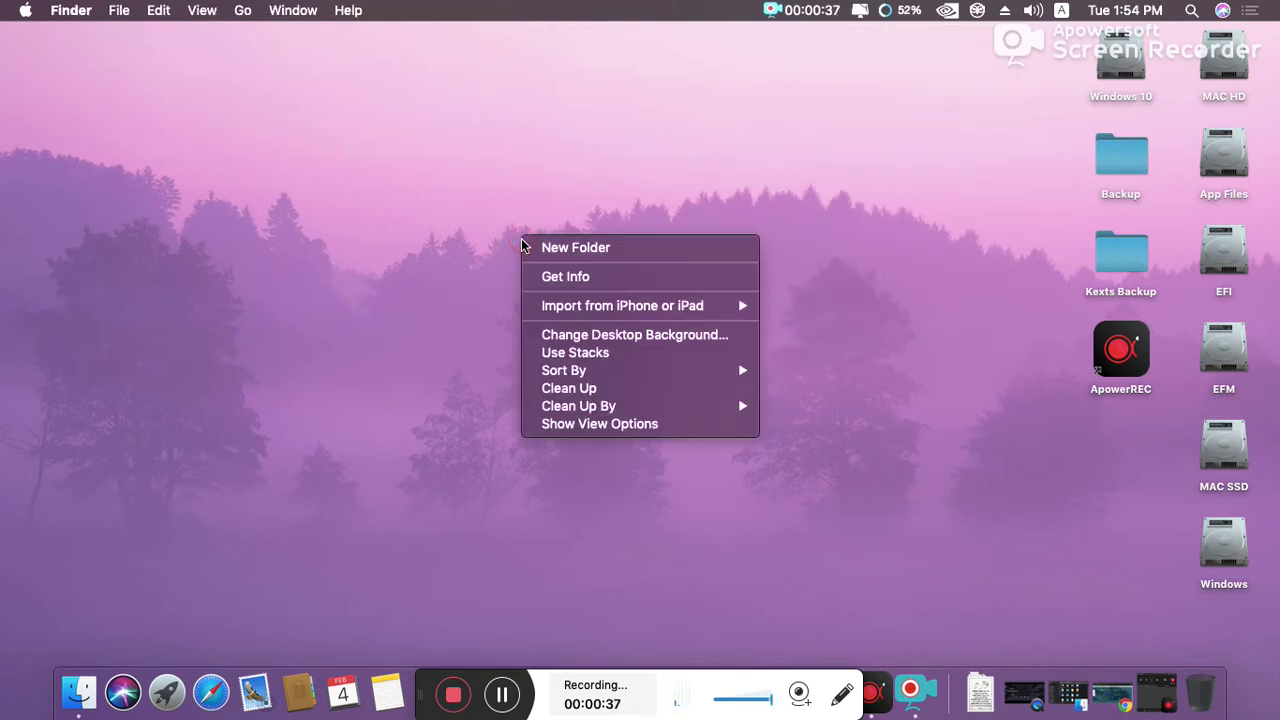
click(590, 388)
right_click(506, 240)
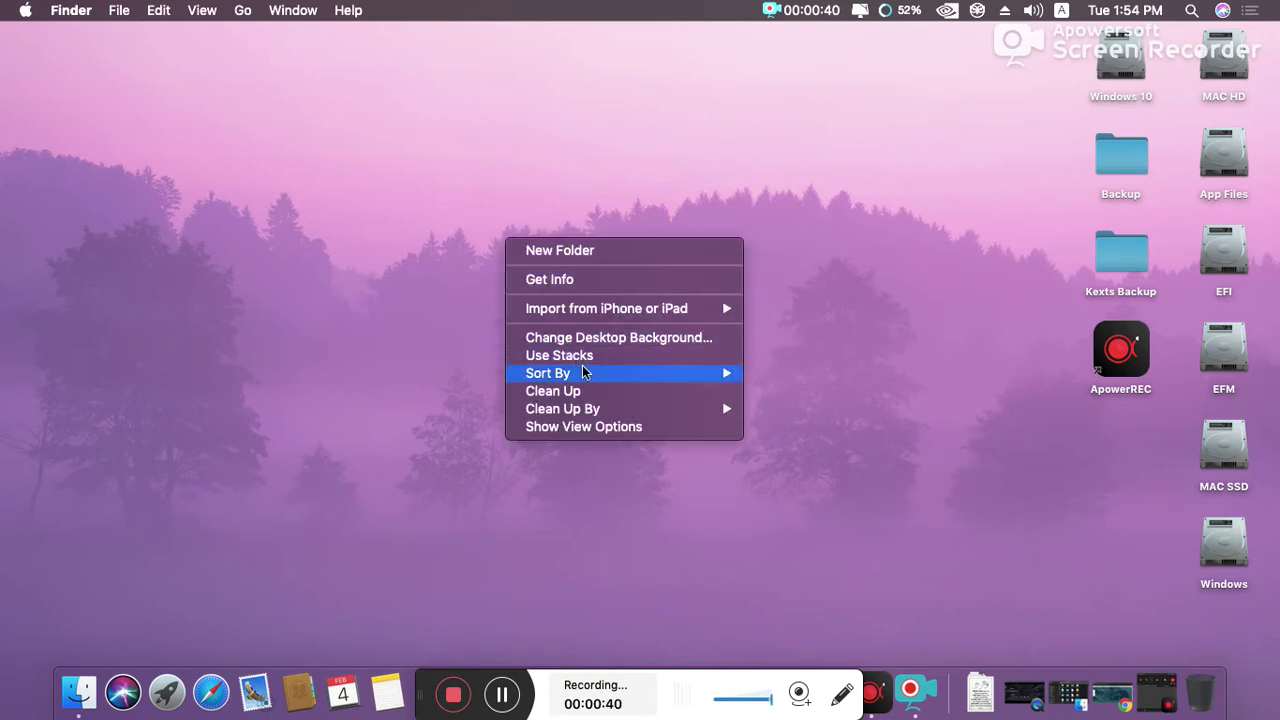
click(588, 393)
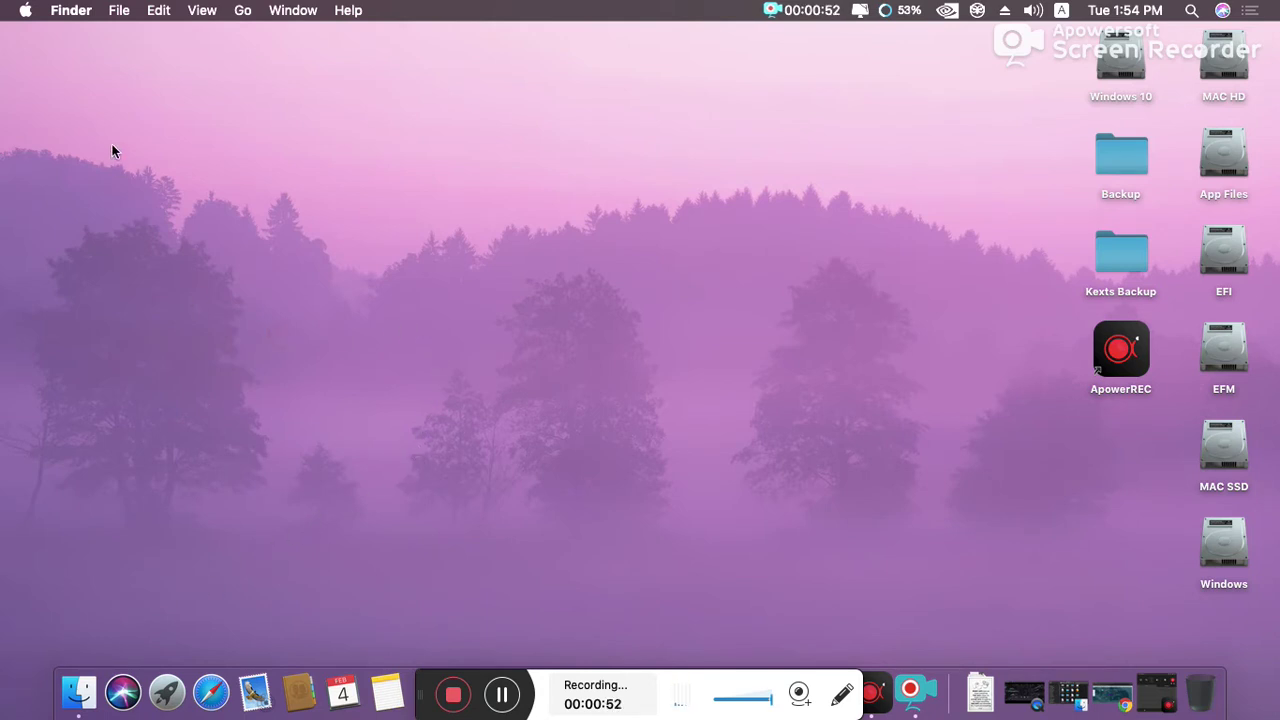
- Open About This Mac and examine the macOS version and graphics entries in the overview
click(25, 10)
click(50, 30)
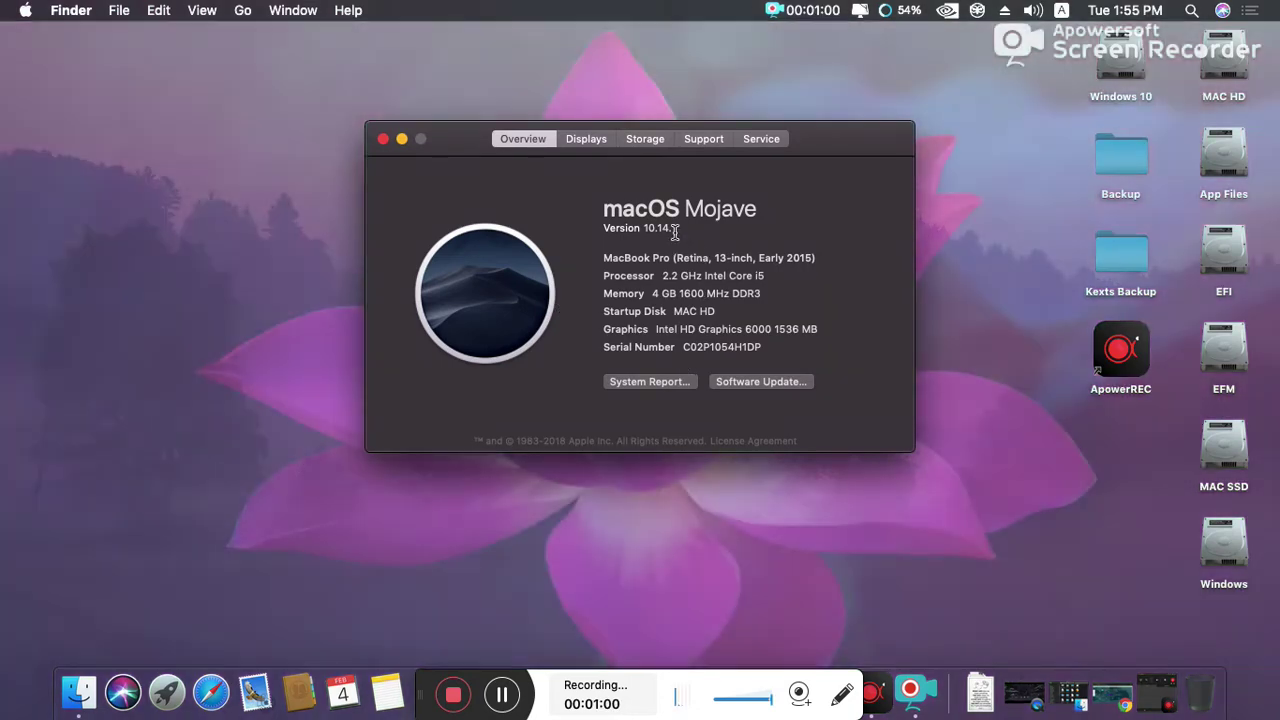
click(675, 230)
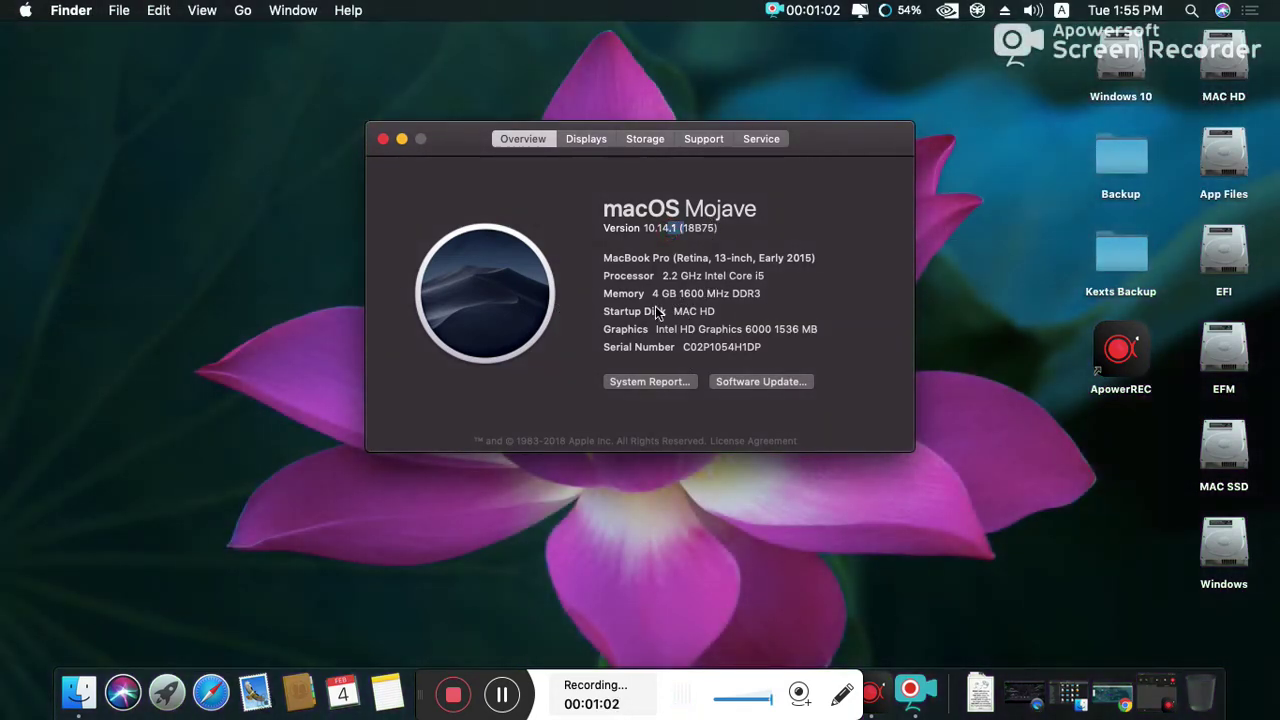
click(210, 12)
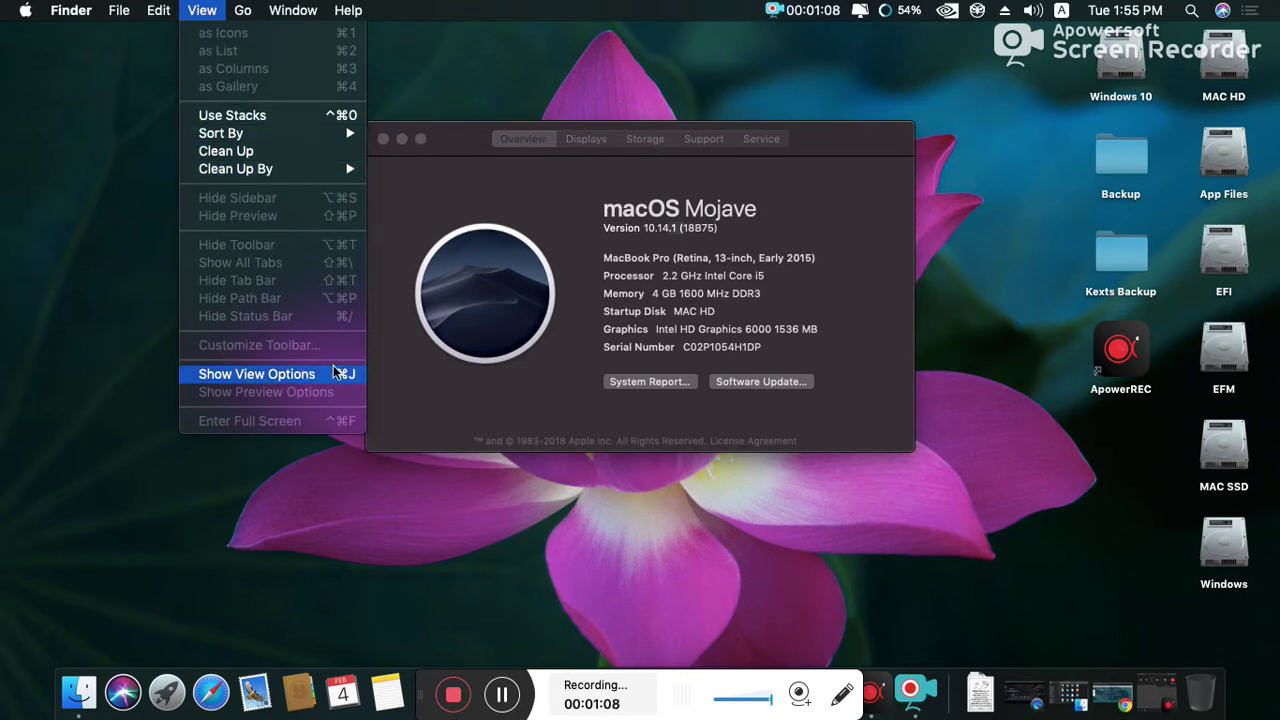
click(621, 289)
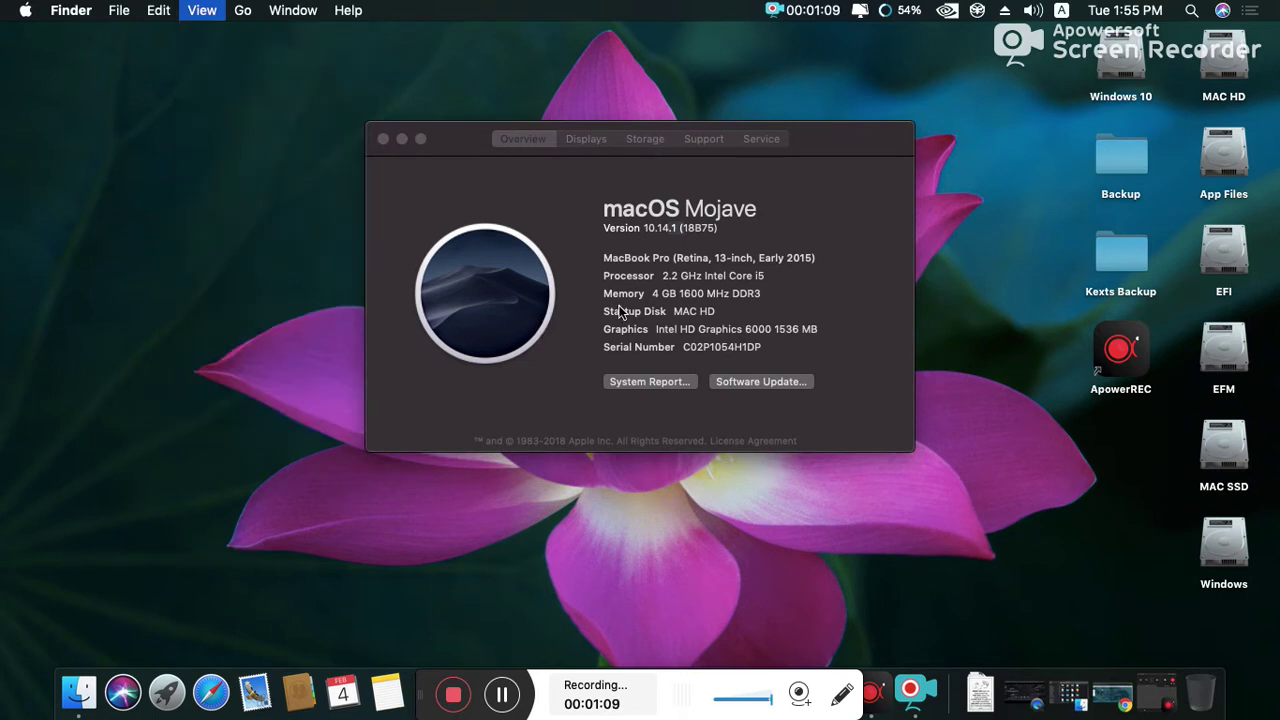
click(606, 215)
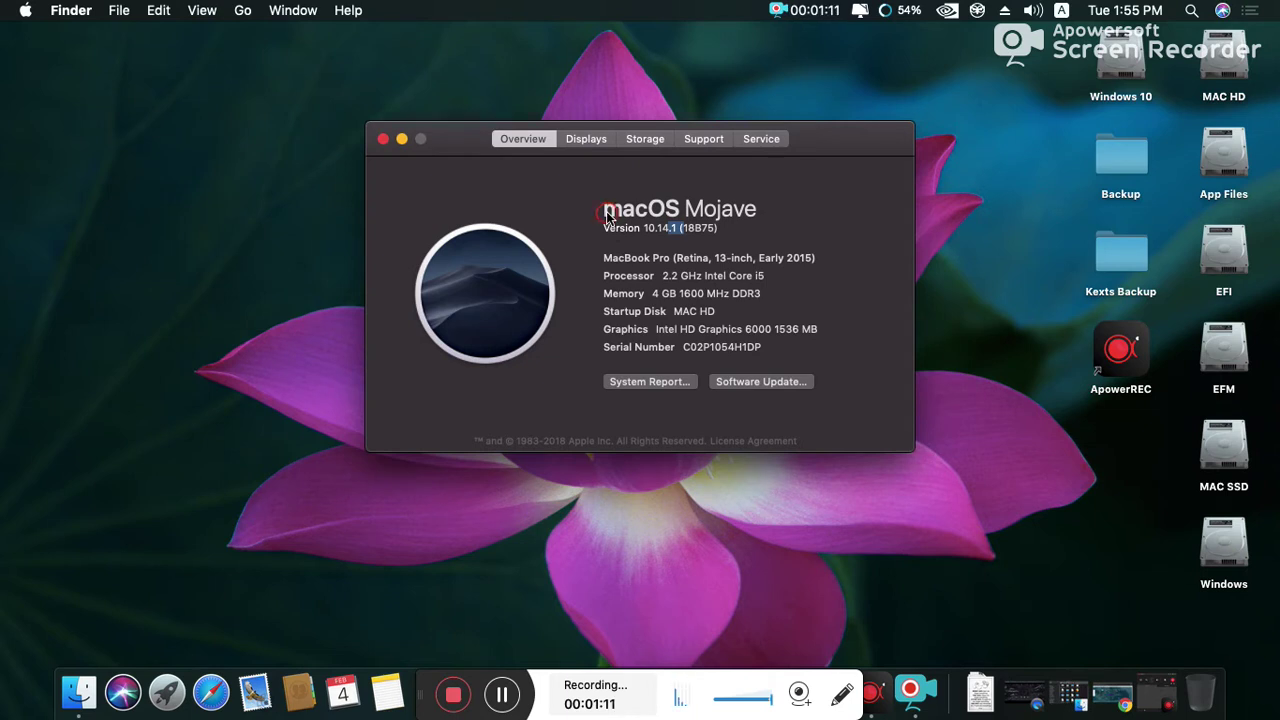
click(684, 222)
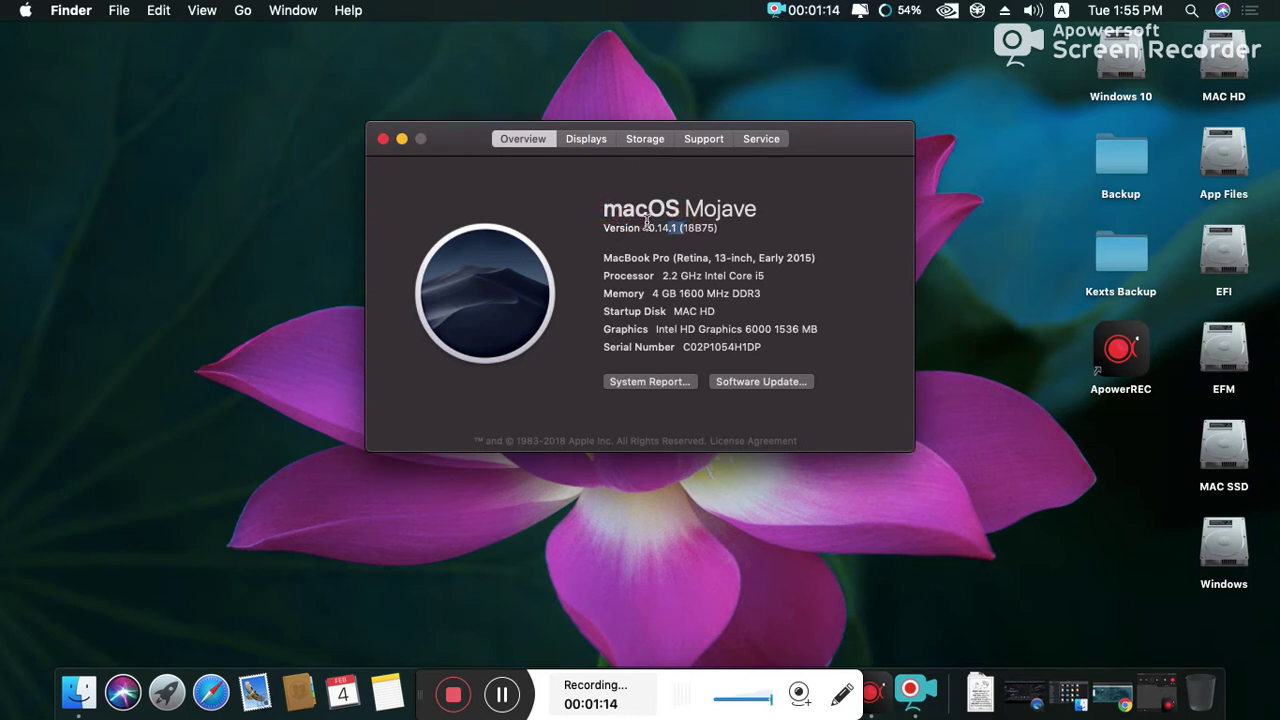
click(648, 222)
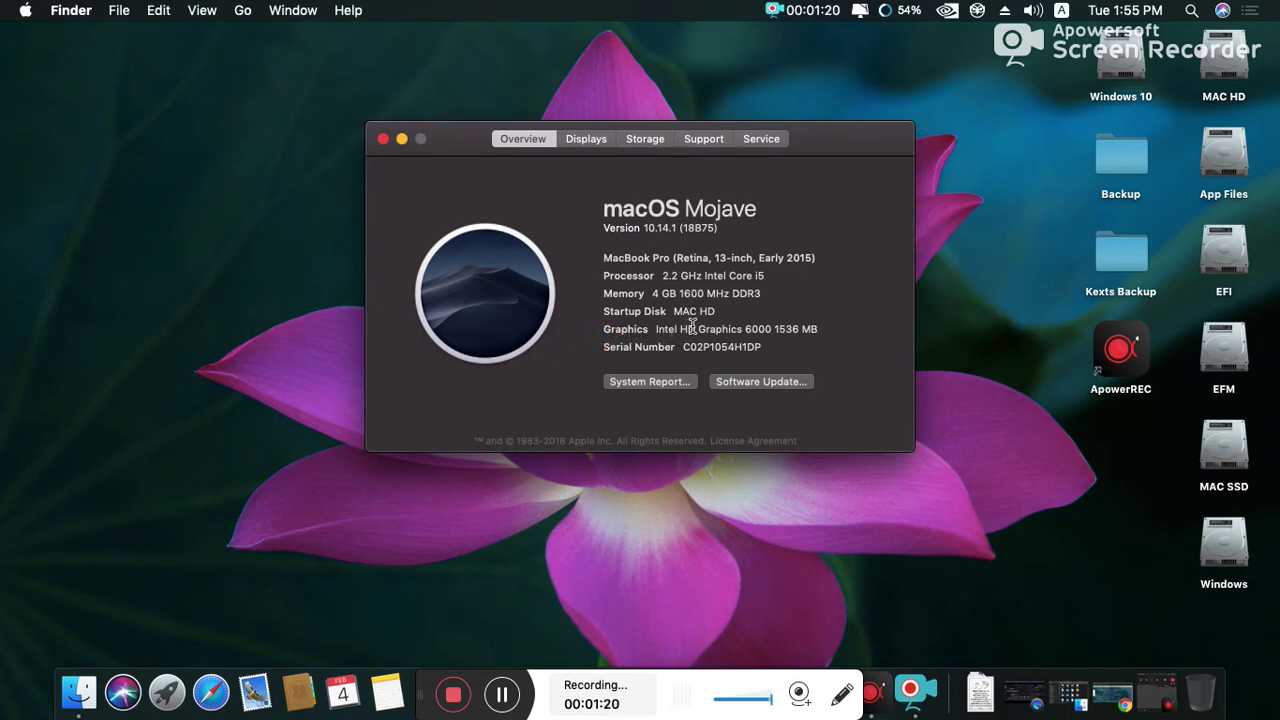
drag(699, 330, 743, 328)
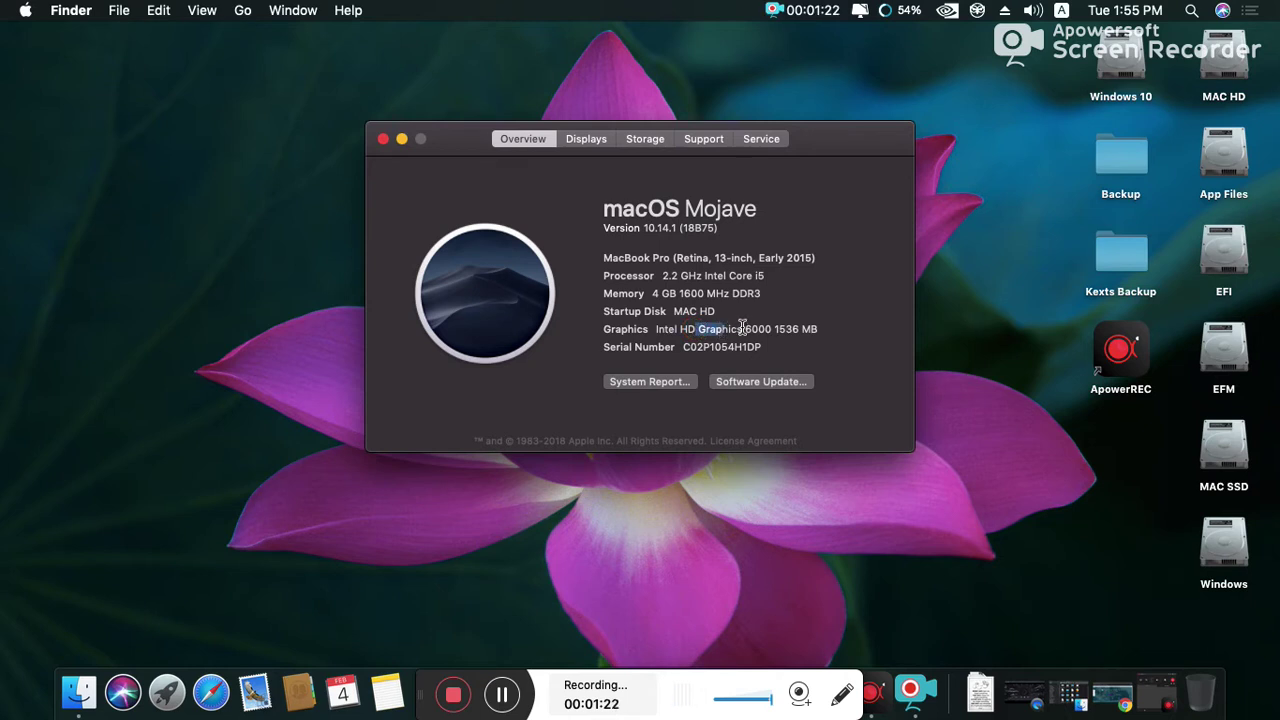
click(816, 330)
- View the built-in display details, open Displays Preferences, and close the About This Mac window
click(589, 146)
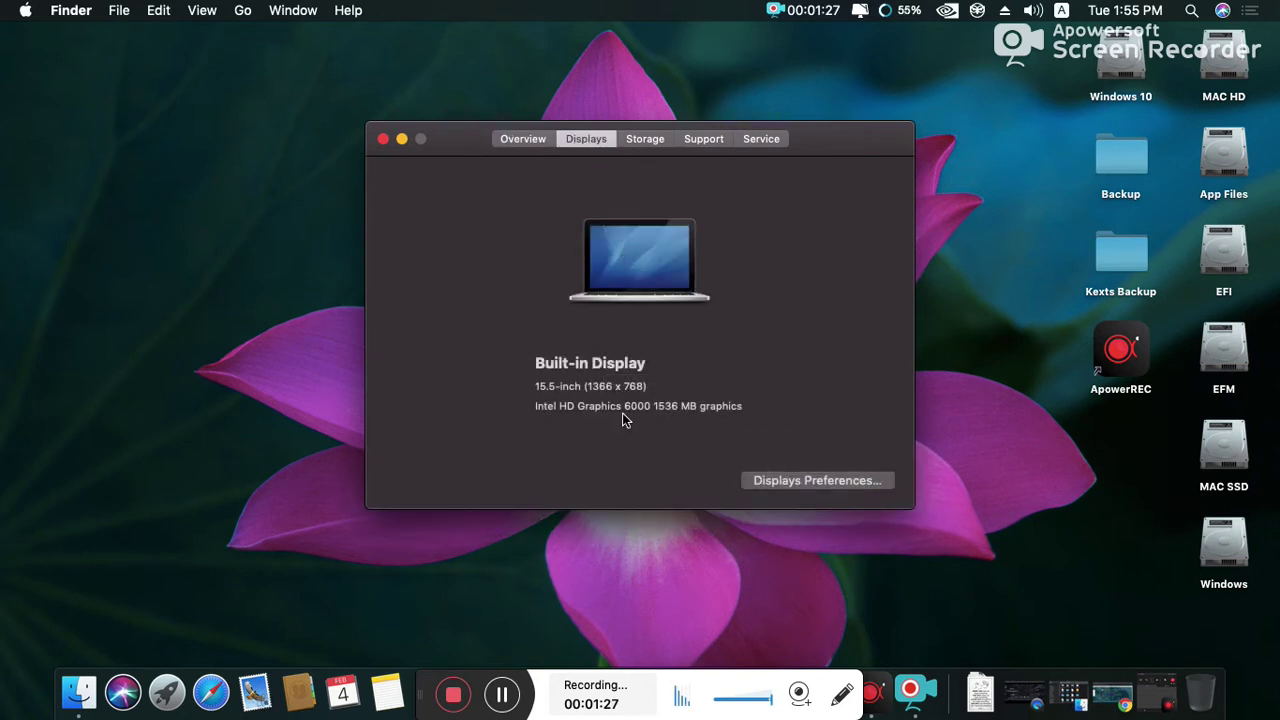
click(801, 481)
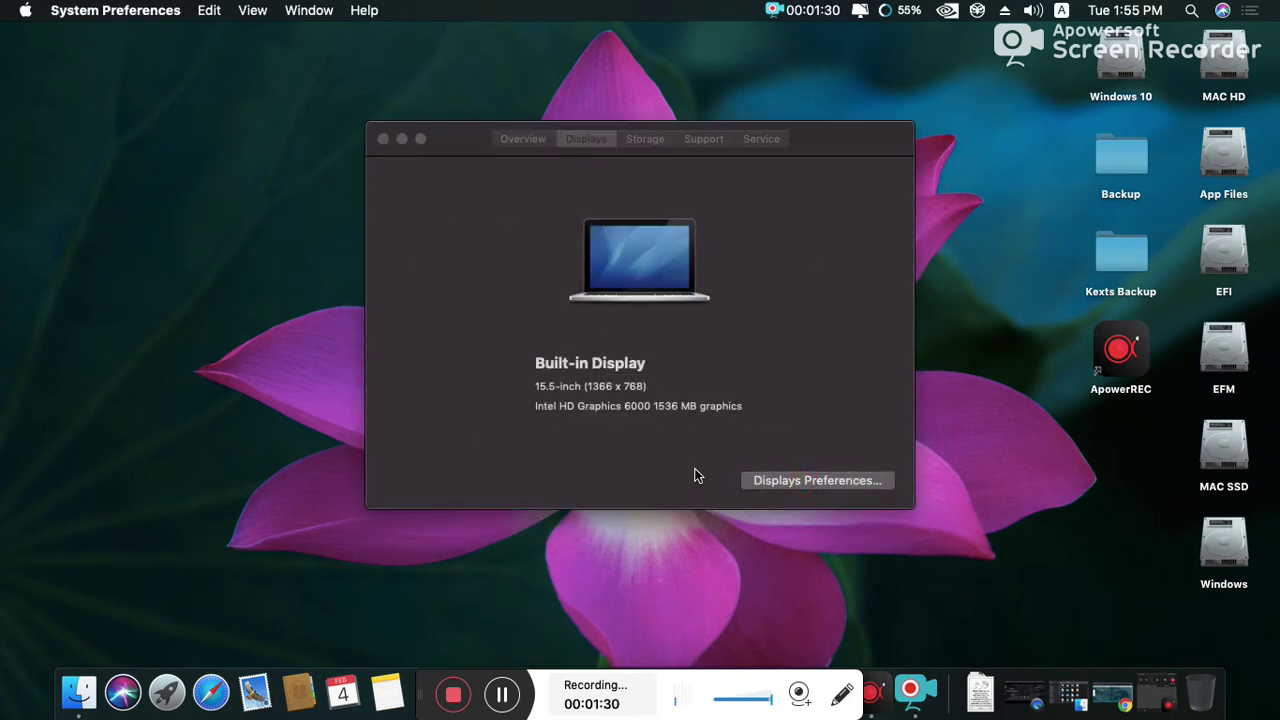
click(819, 484)
click(790, 480)
drag(459, 157, 428, 161)
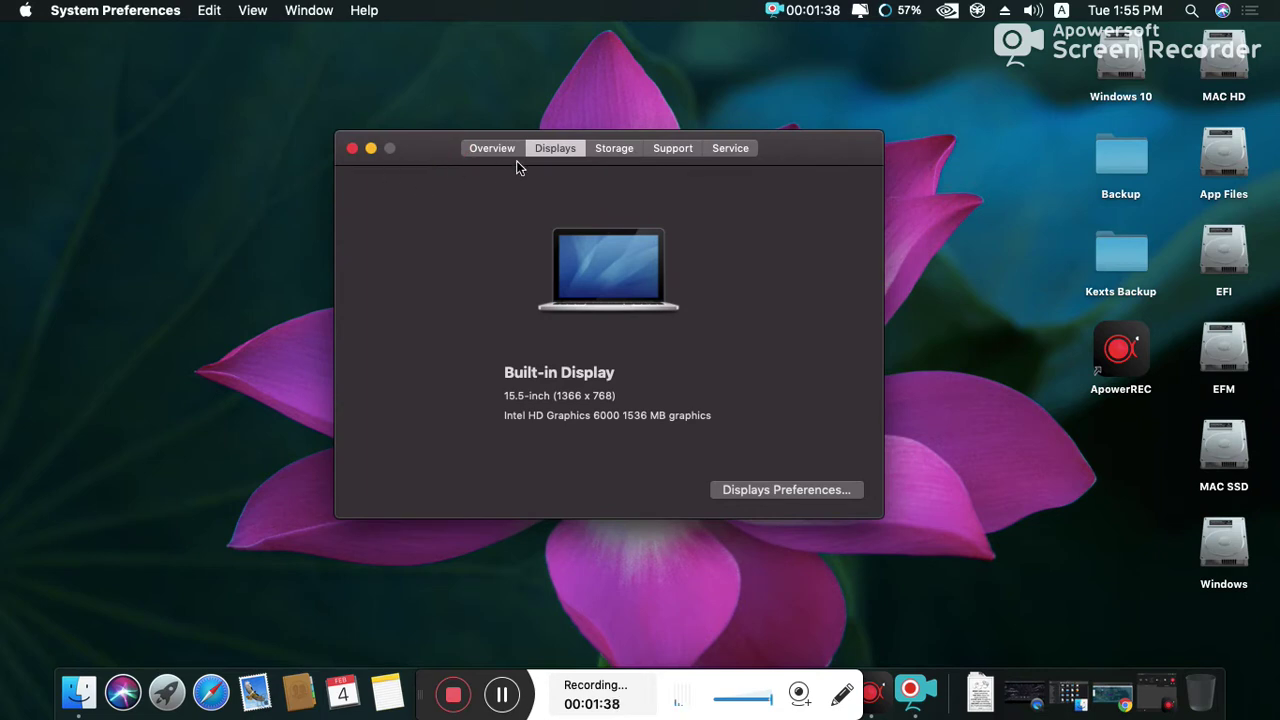
click(491, 150)
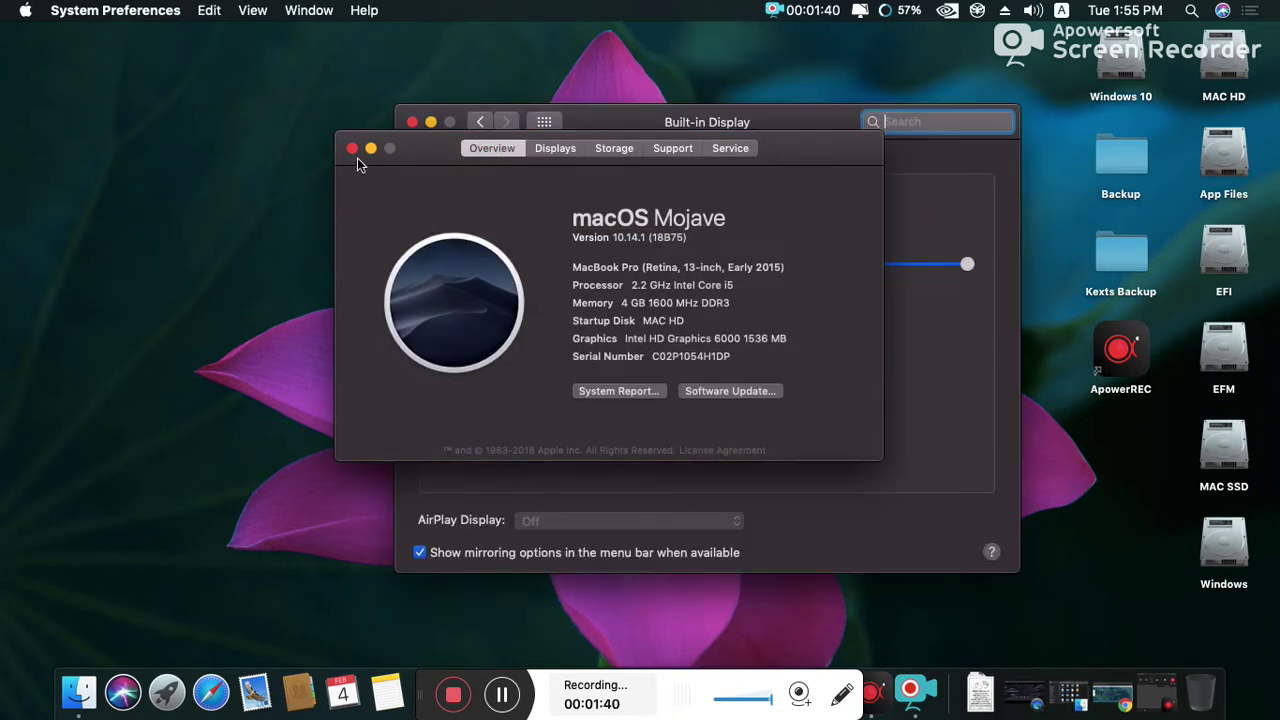
click(352, 149)
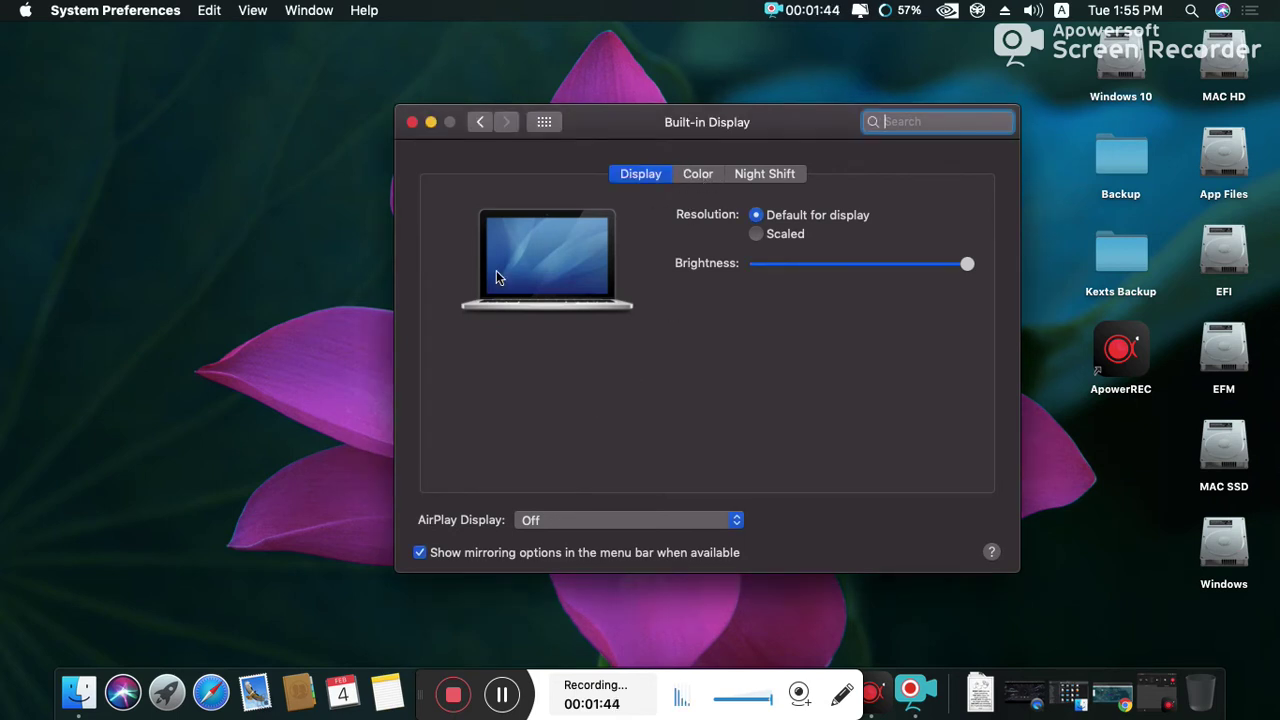
- Examine the built-in display's brightness control and its colour profile settings
click(471, 333)
click(655, 186)
drag(838, 258, 950, 297)
click(698, 176)
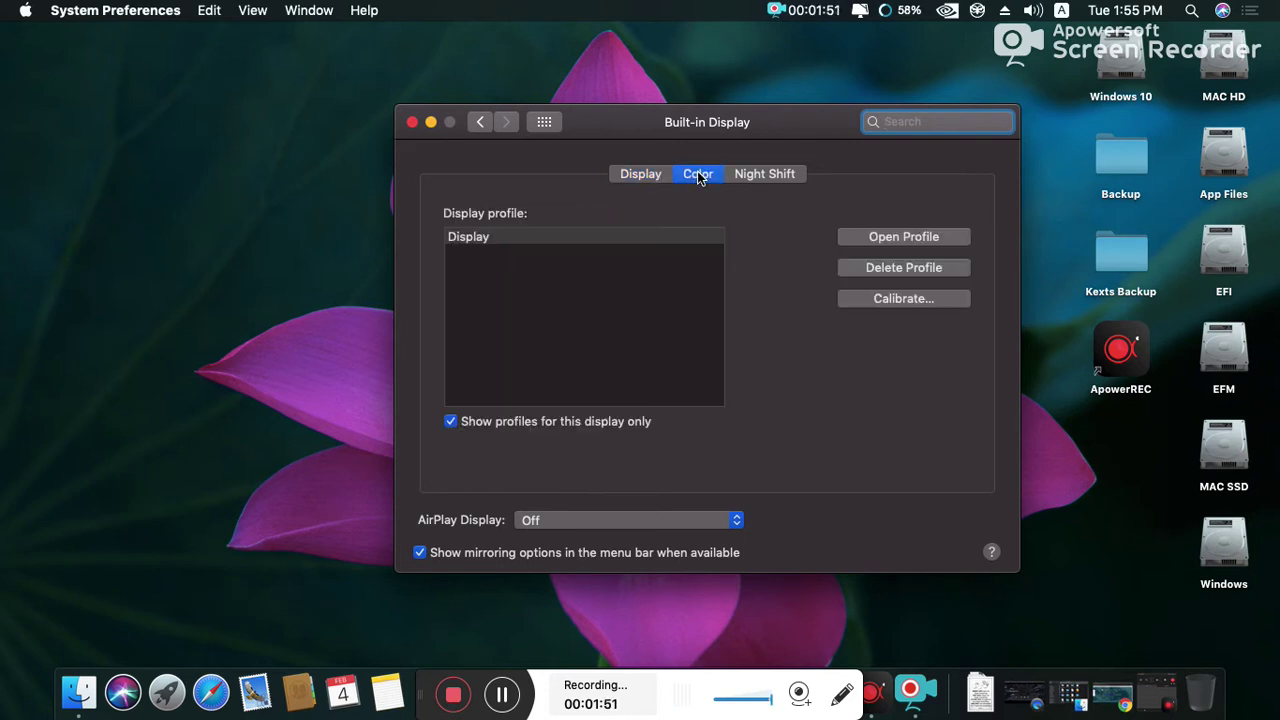
click(757, 178)
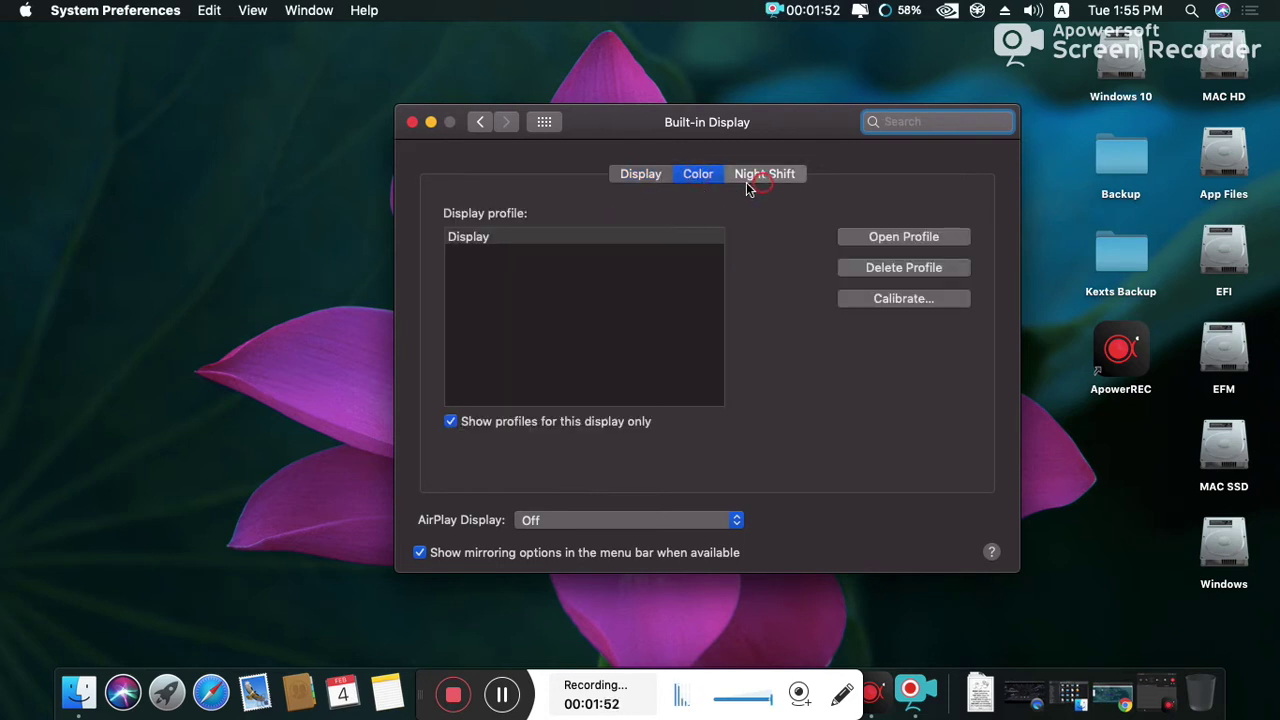
click(641, 178)
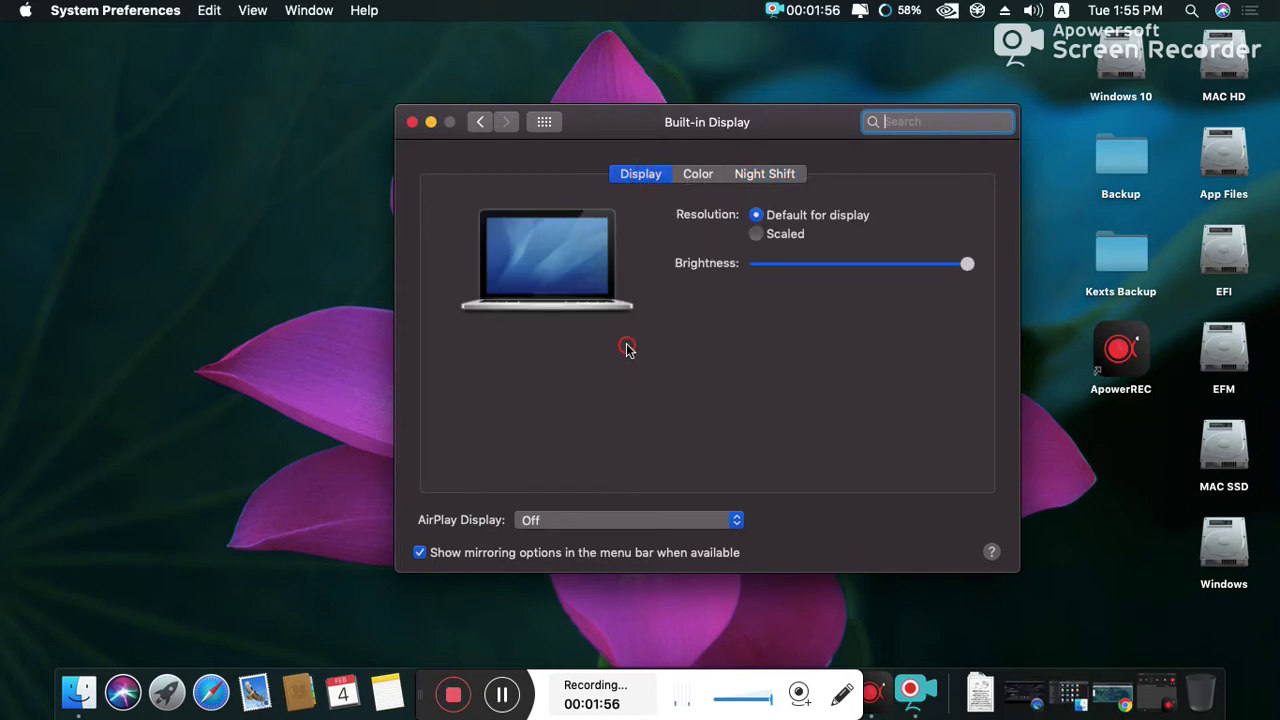
- Show the overview of all System Preferences, then close the window
click(544, 123)
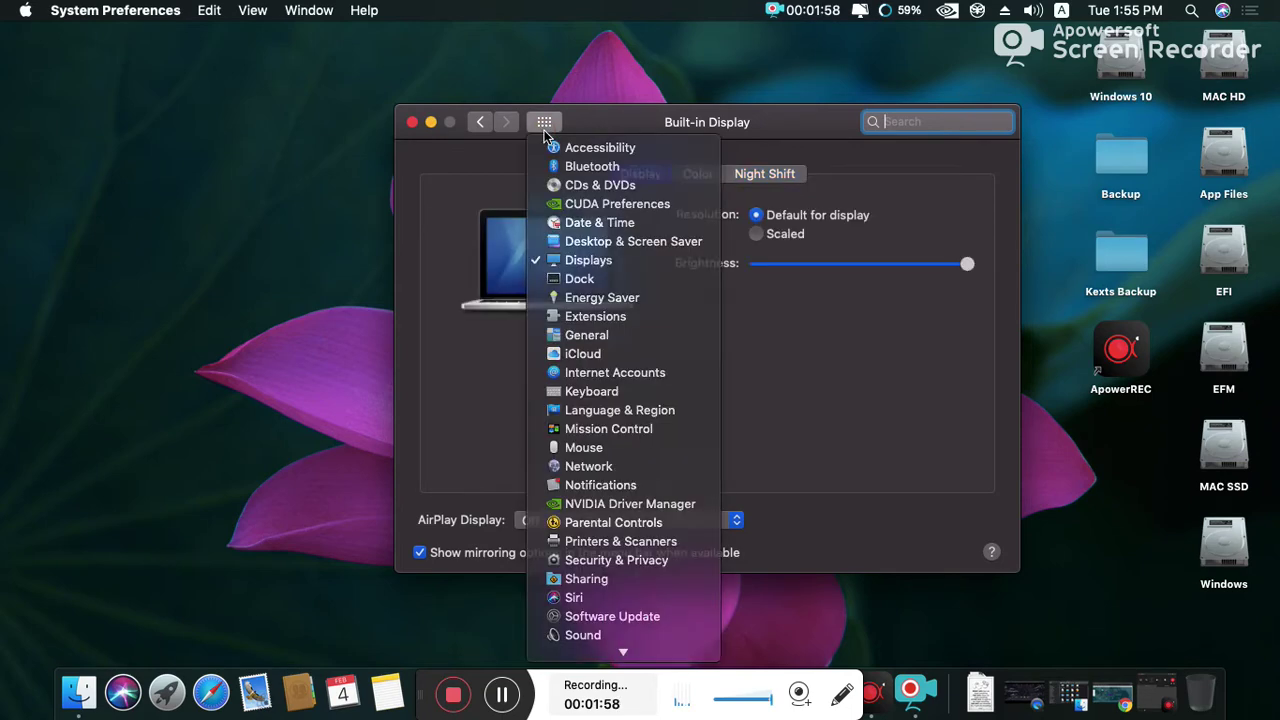
click(544, 123)
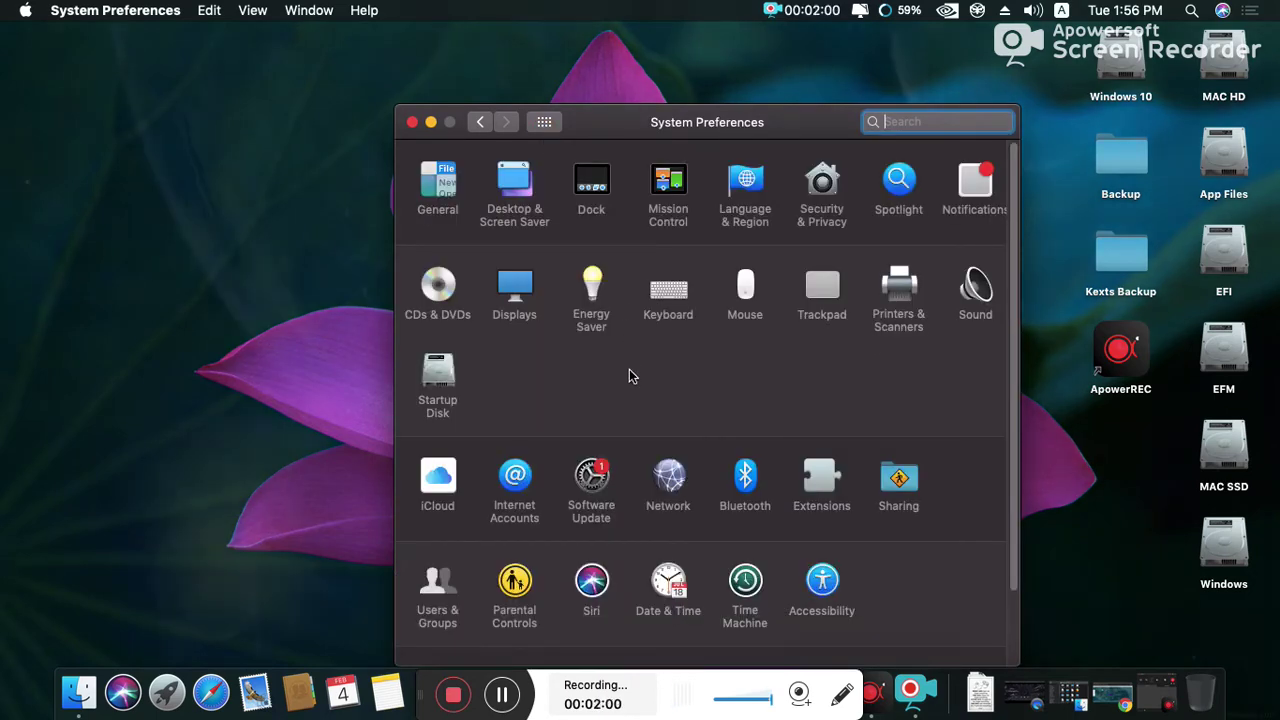
click(411, 122)
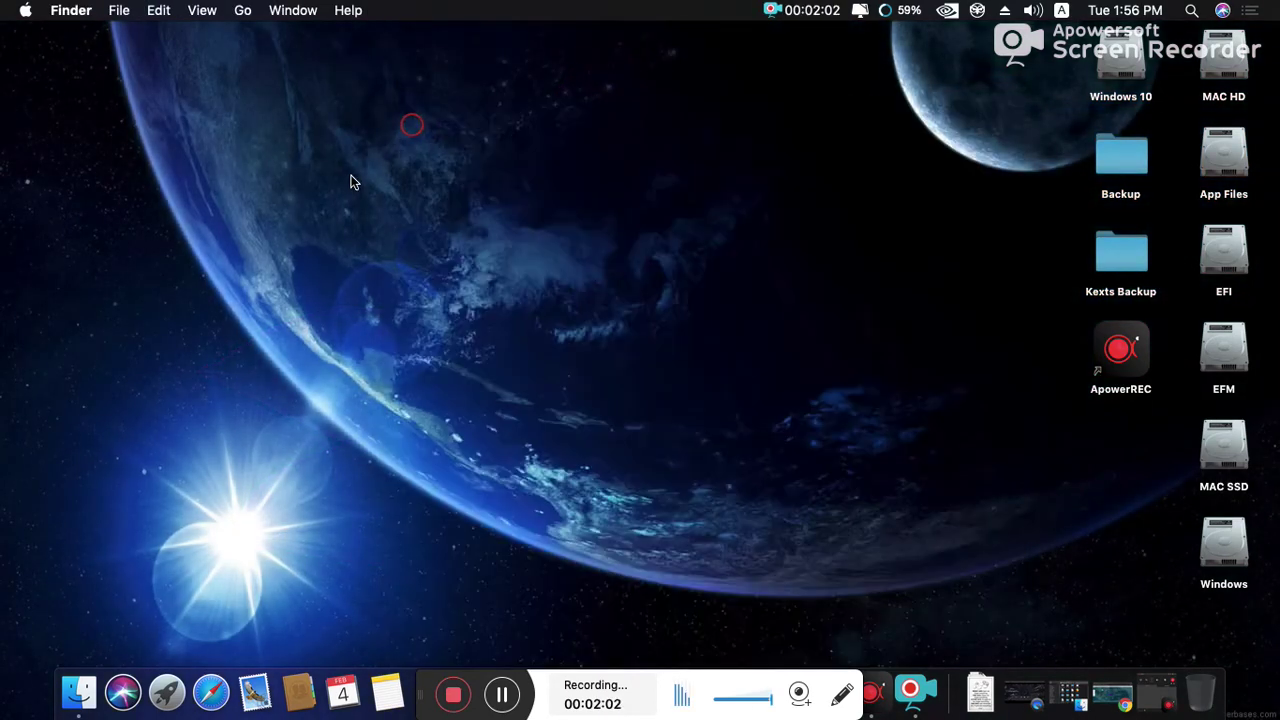
- Run Clean Up on the desktop icons several times in a row
right_click(352, 178)
click(428, 325)
right_click(412, 212)
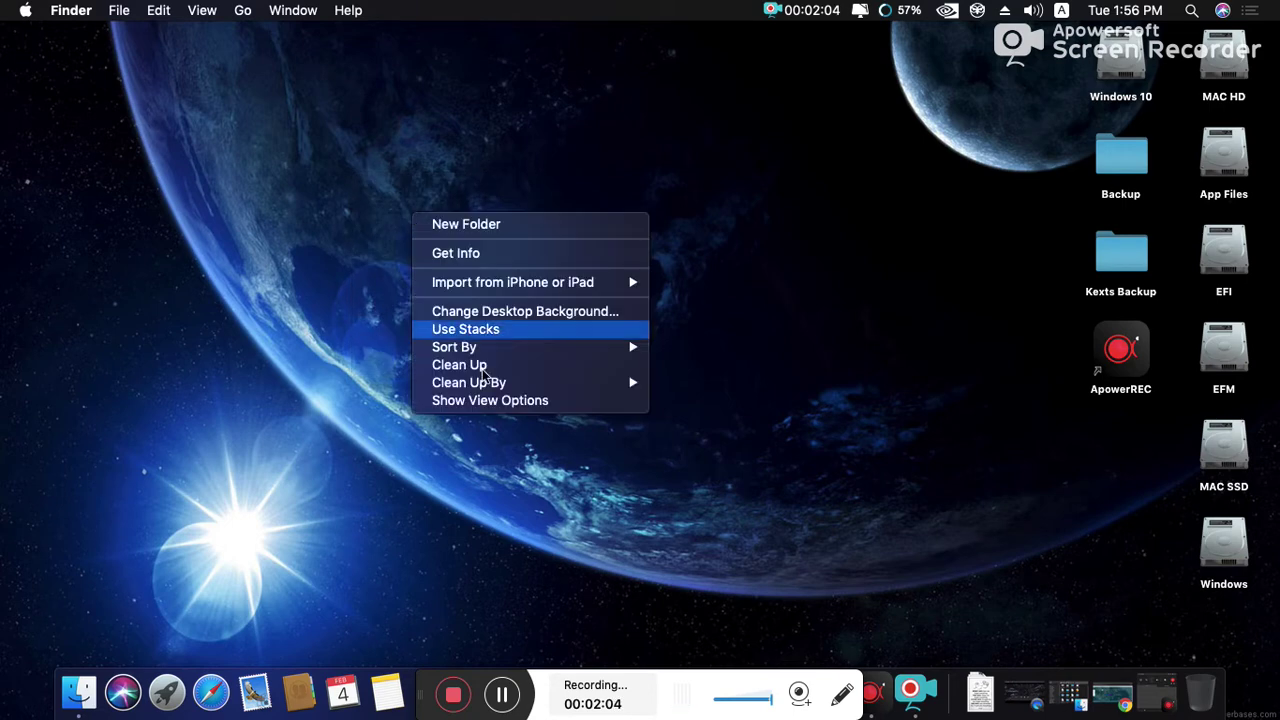
click(490, 366)
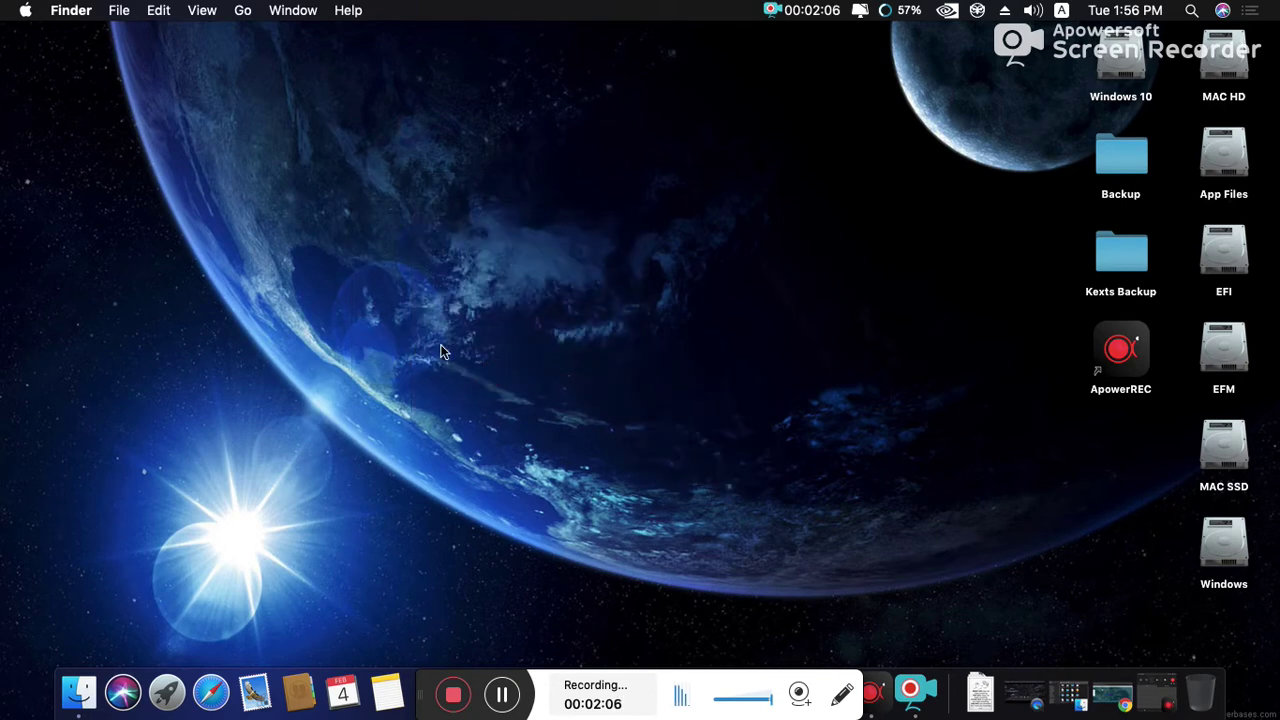
right_click(320, 392)
click(397, 545)
right_click(328, 298)
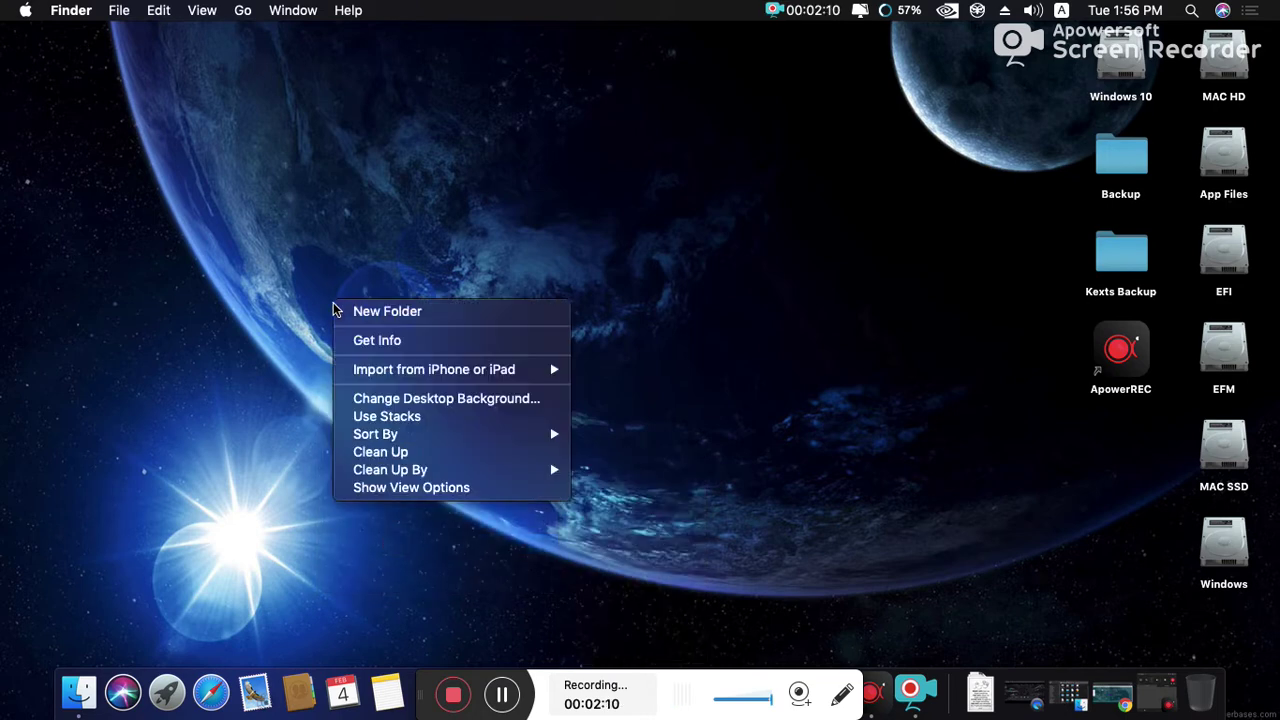
click(400, 452)
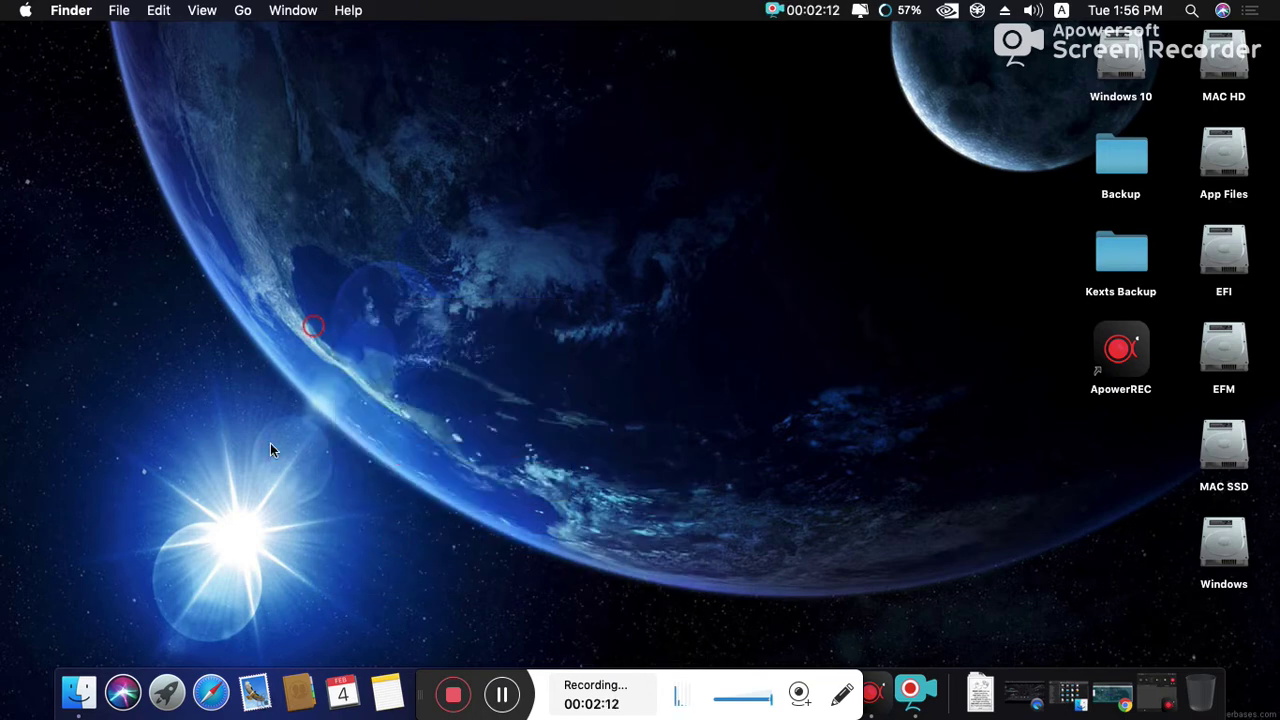
- Launch Hackintool from Launchpad and reposition its window on the desktop
key(F4)
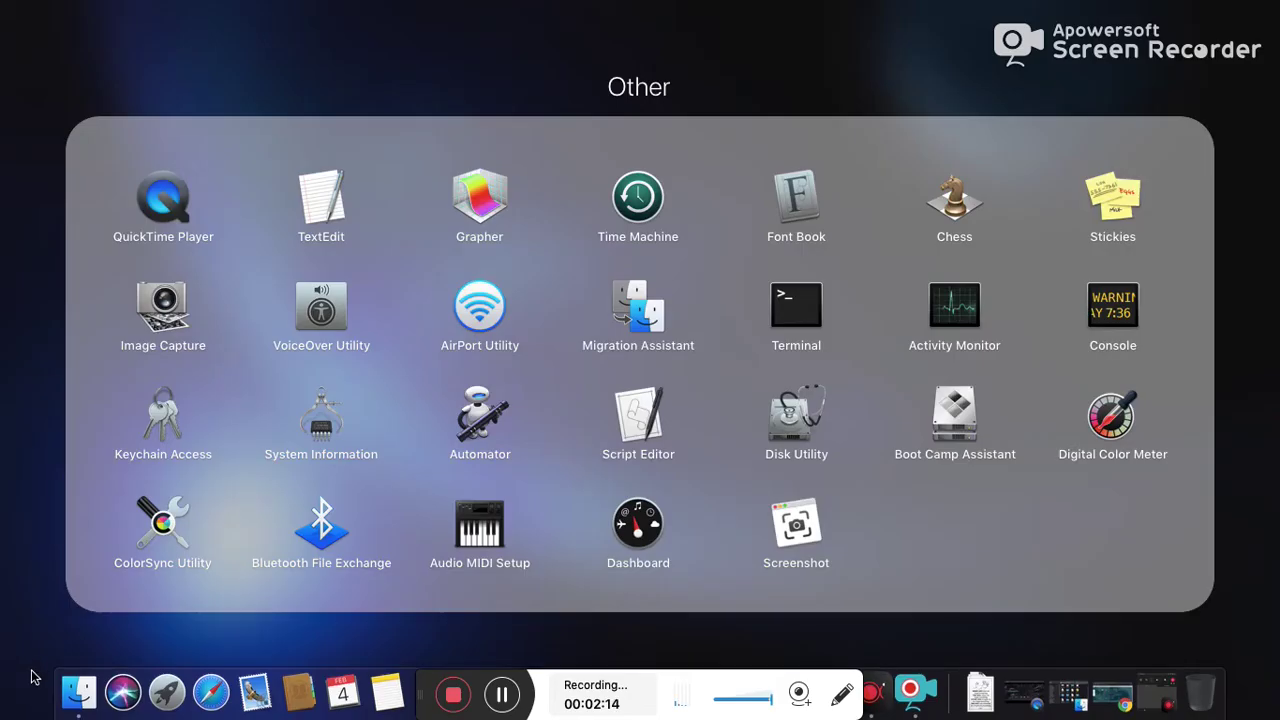
click(34, 636)
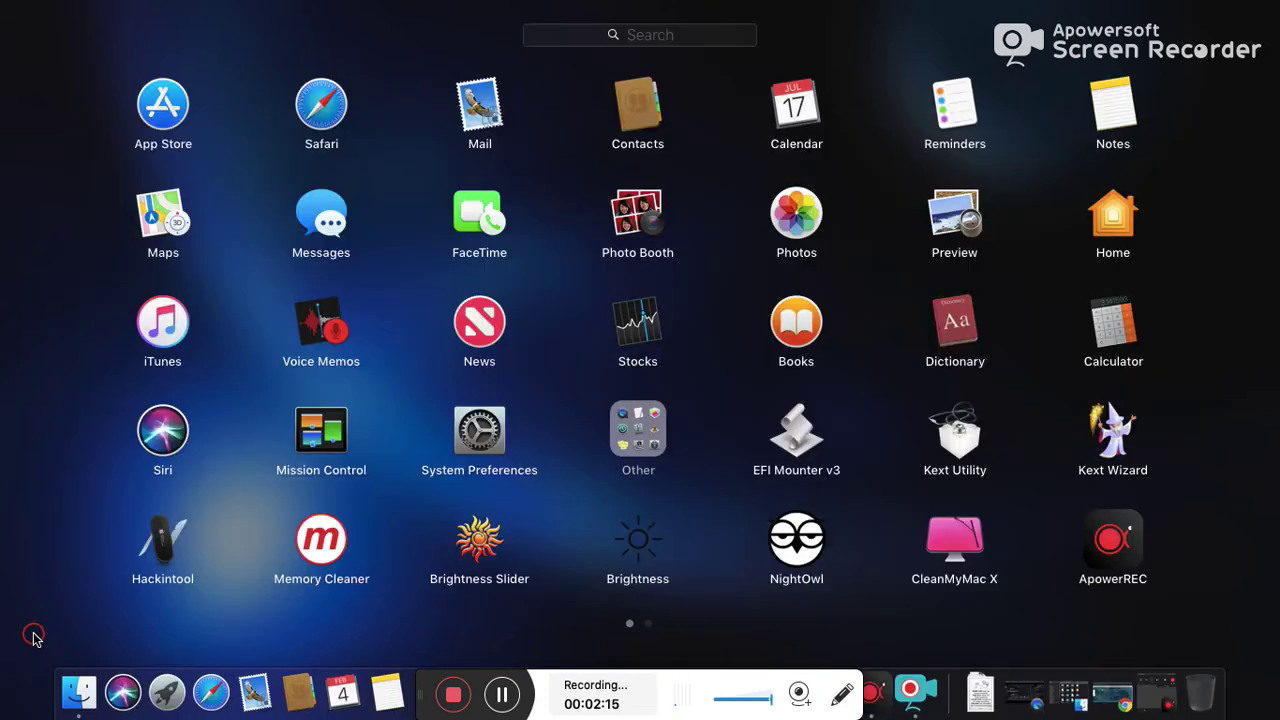
click(160, 545)
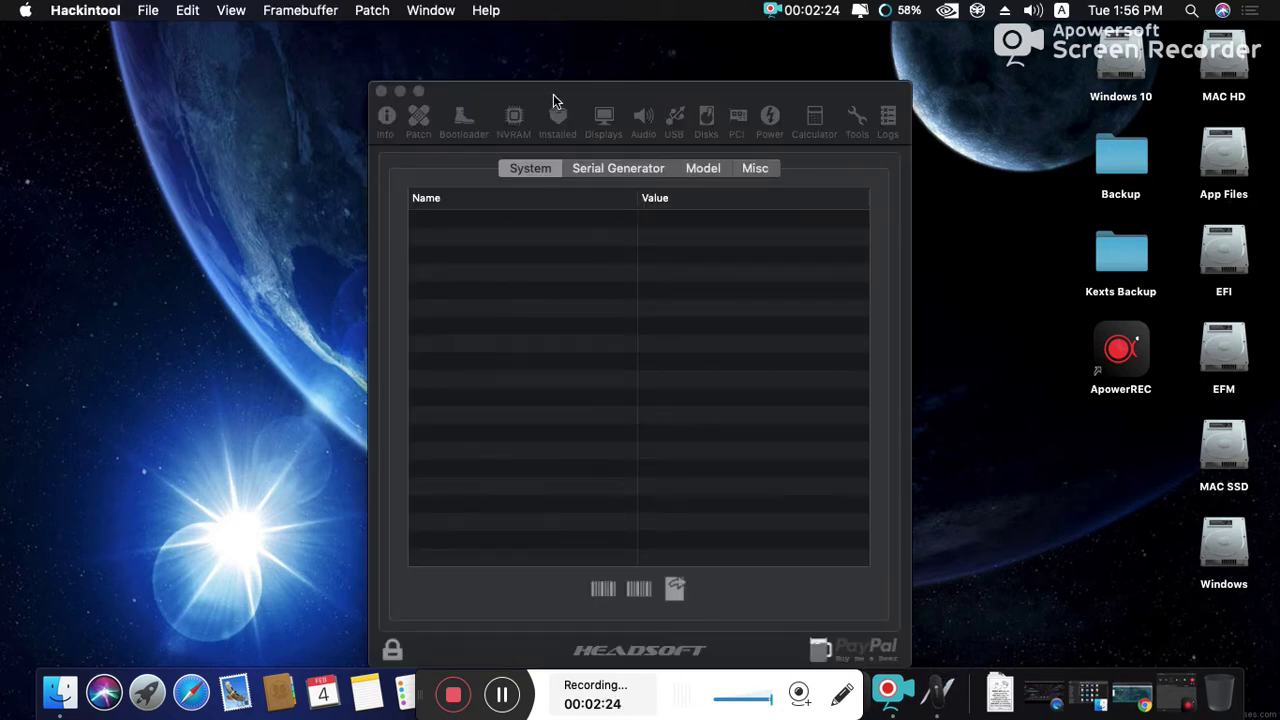
drag(555, 100, 541, 80)
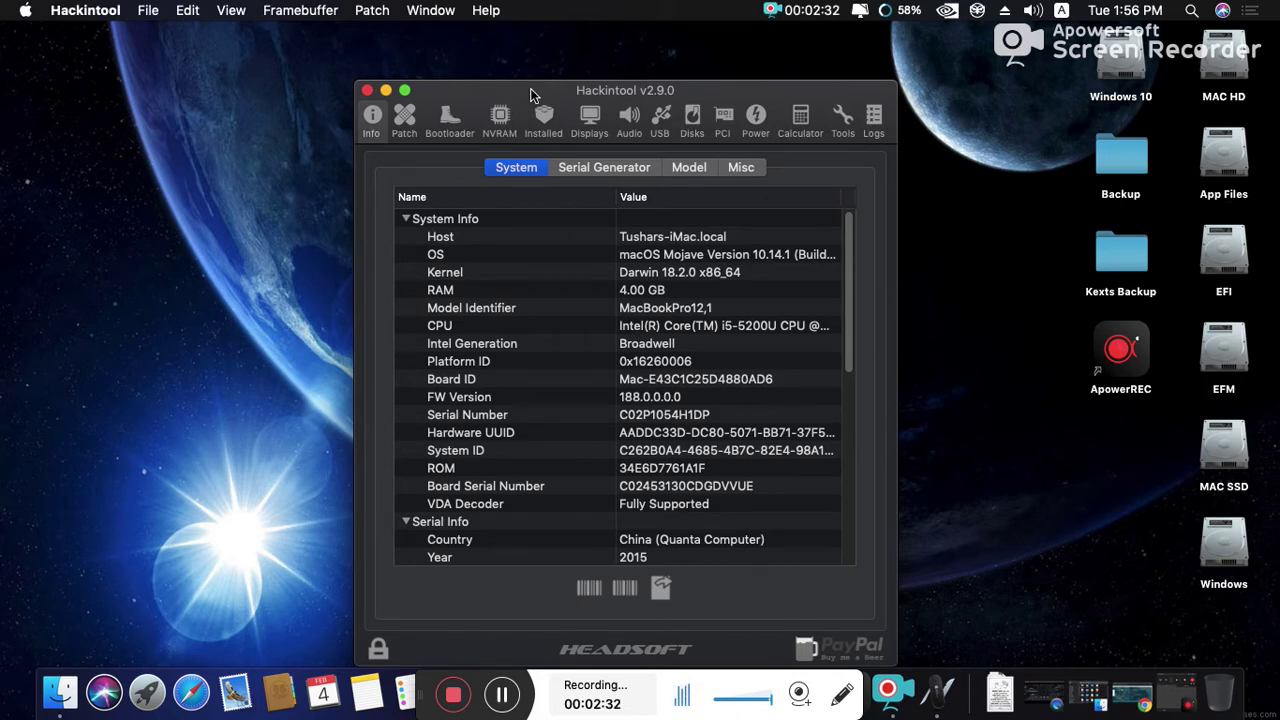
mouse_move(530, 88)
mouse_down()
mouse_move(516, 86)
mouse_move(530, 77)
mouse_up()
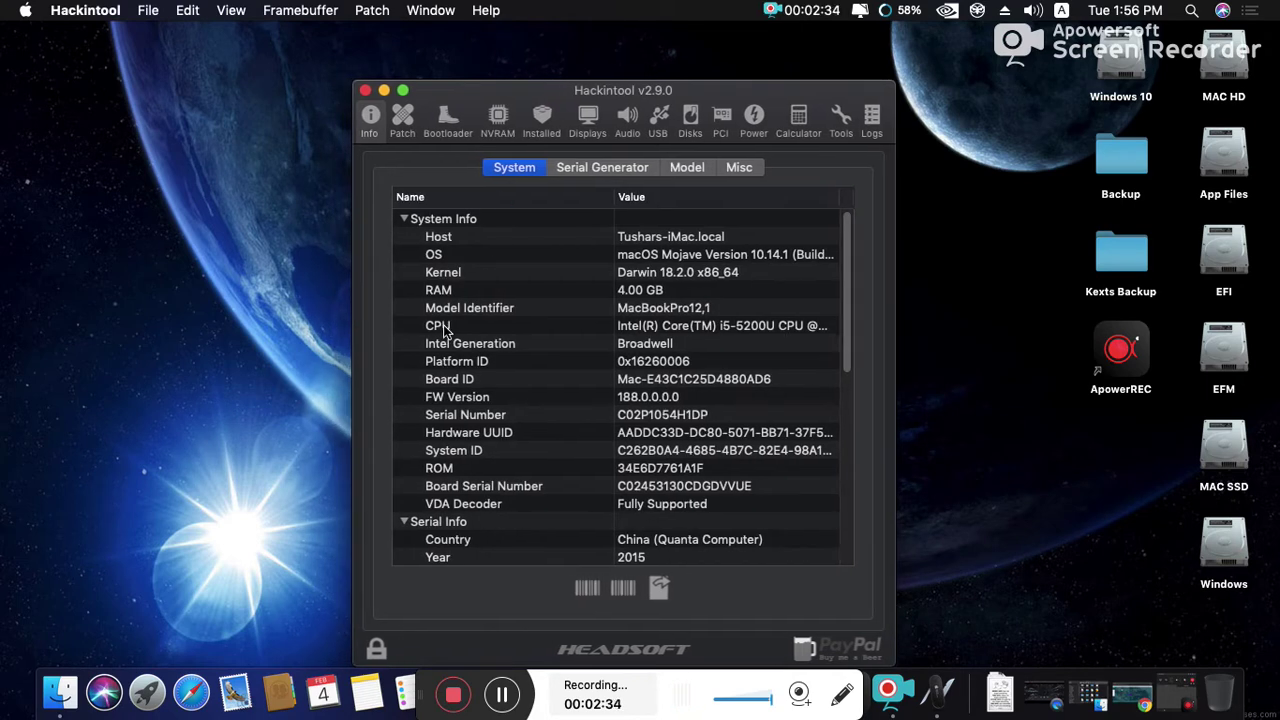
- Examine the Broadwell patch information in Hackintool, including the VRAM values and framebuffer flags
click(403, 125)
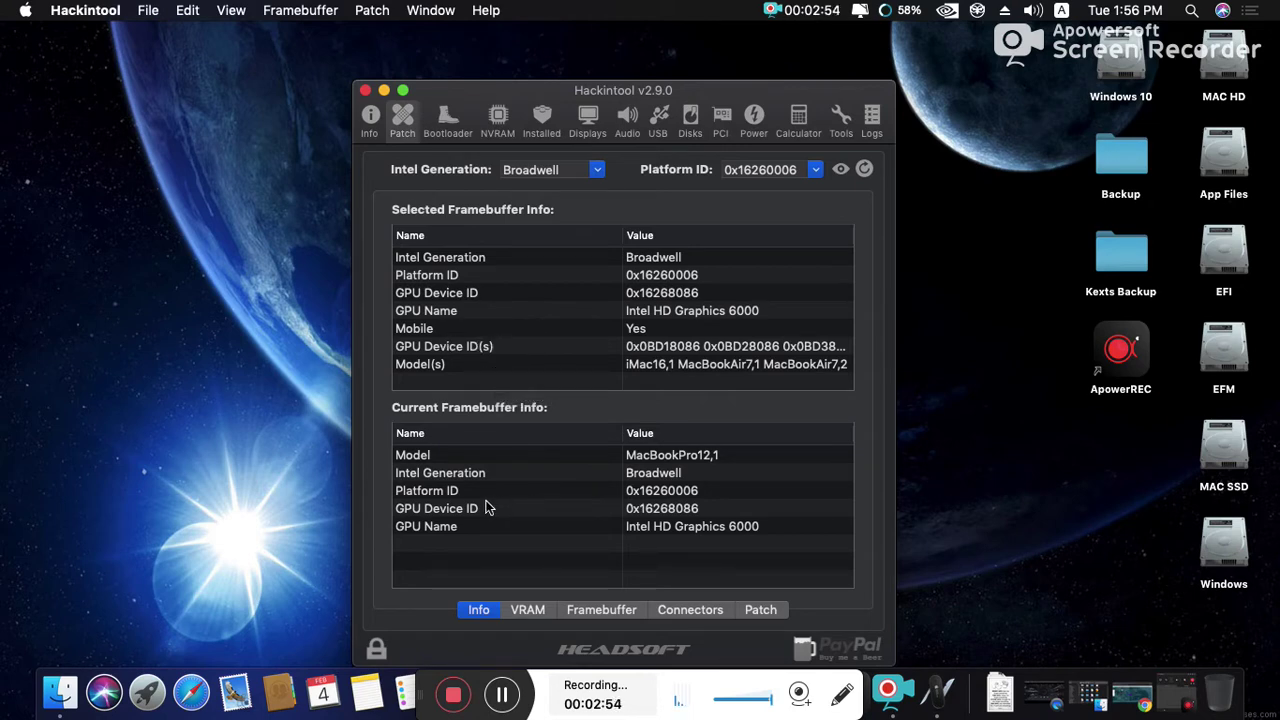
click(530, 610)
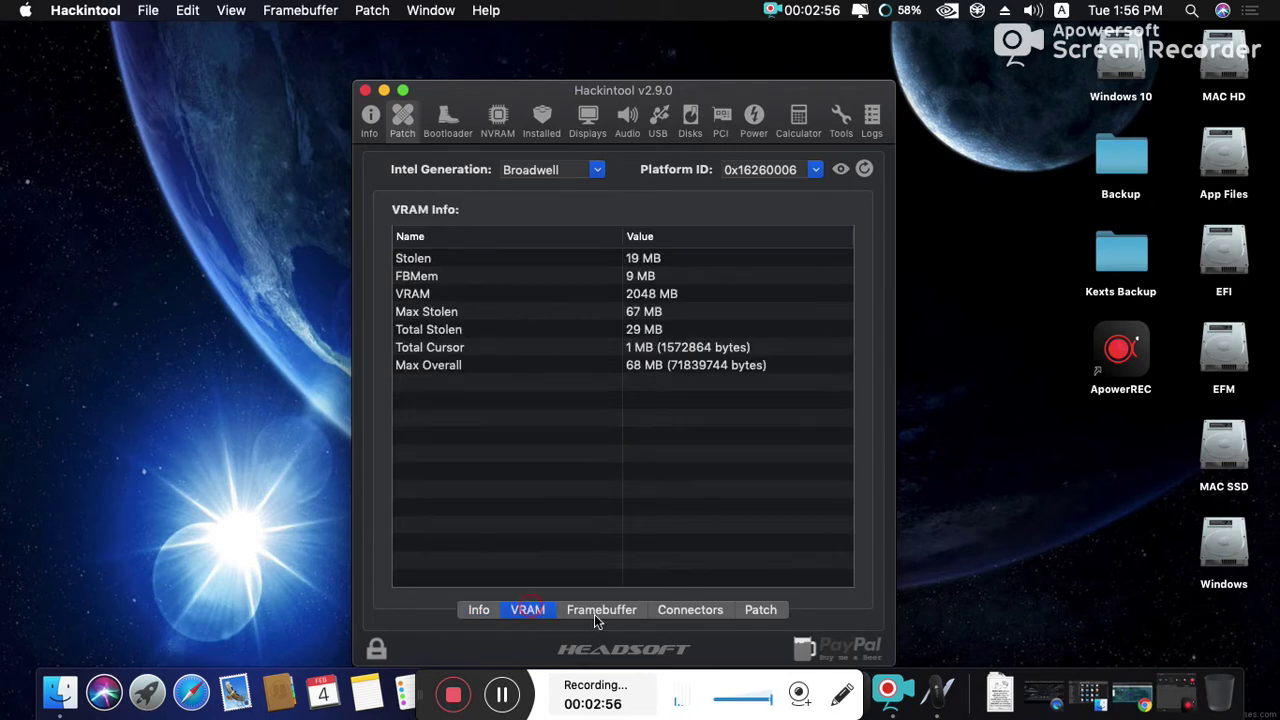
click(600, 612)
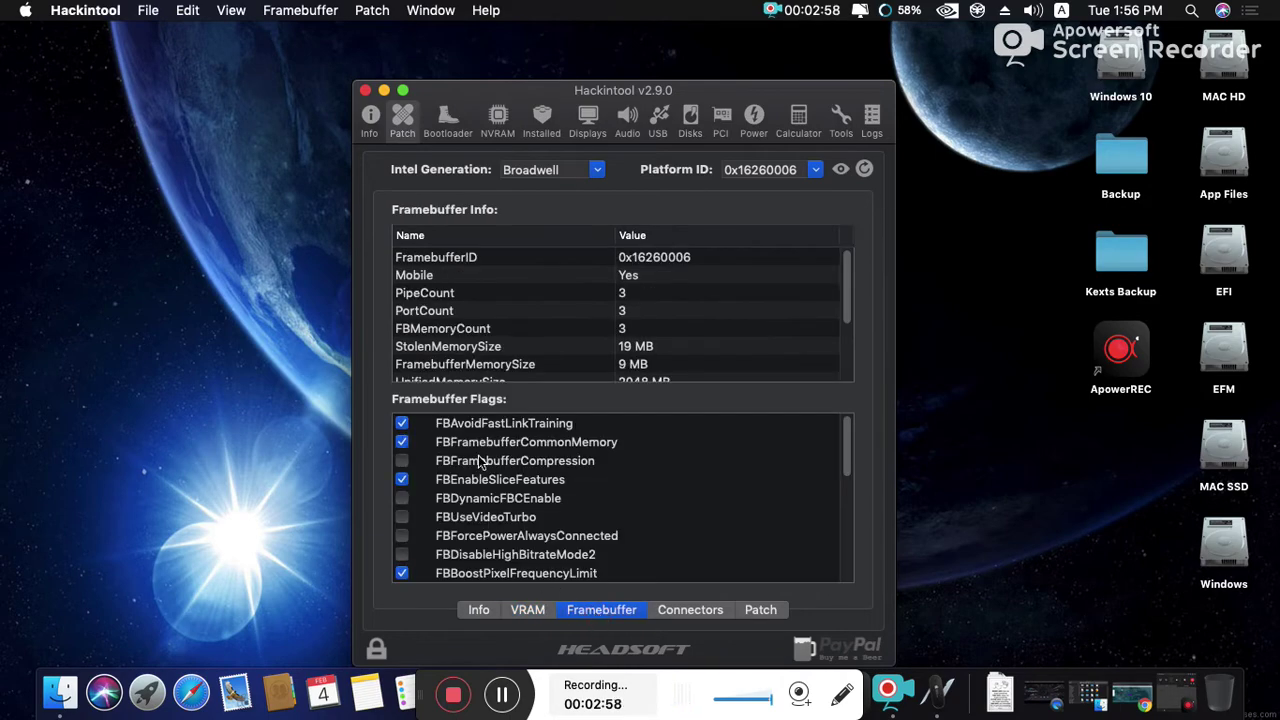
- Examine the remaining framebuffer flags, the connector information and the general patch options
scroll(480, 476, down, 10)
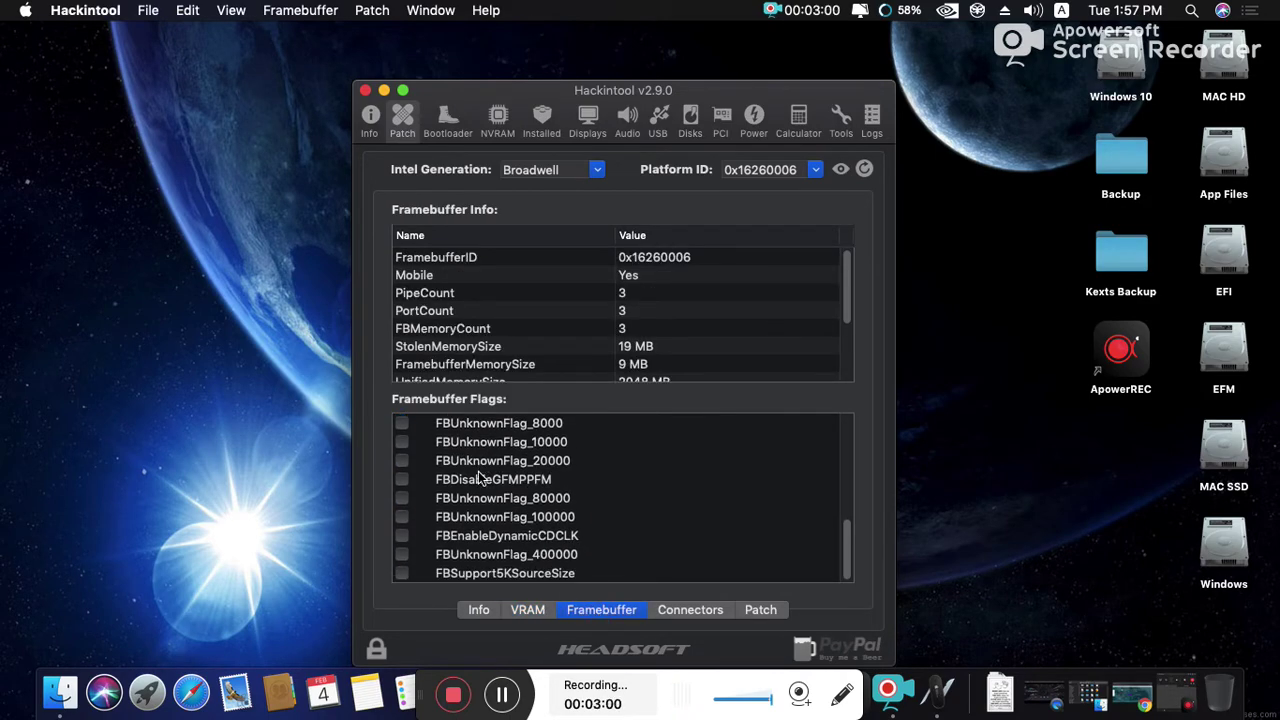
scroll(480, 476, up, 10)
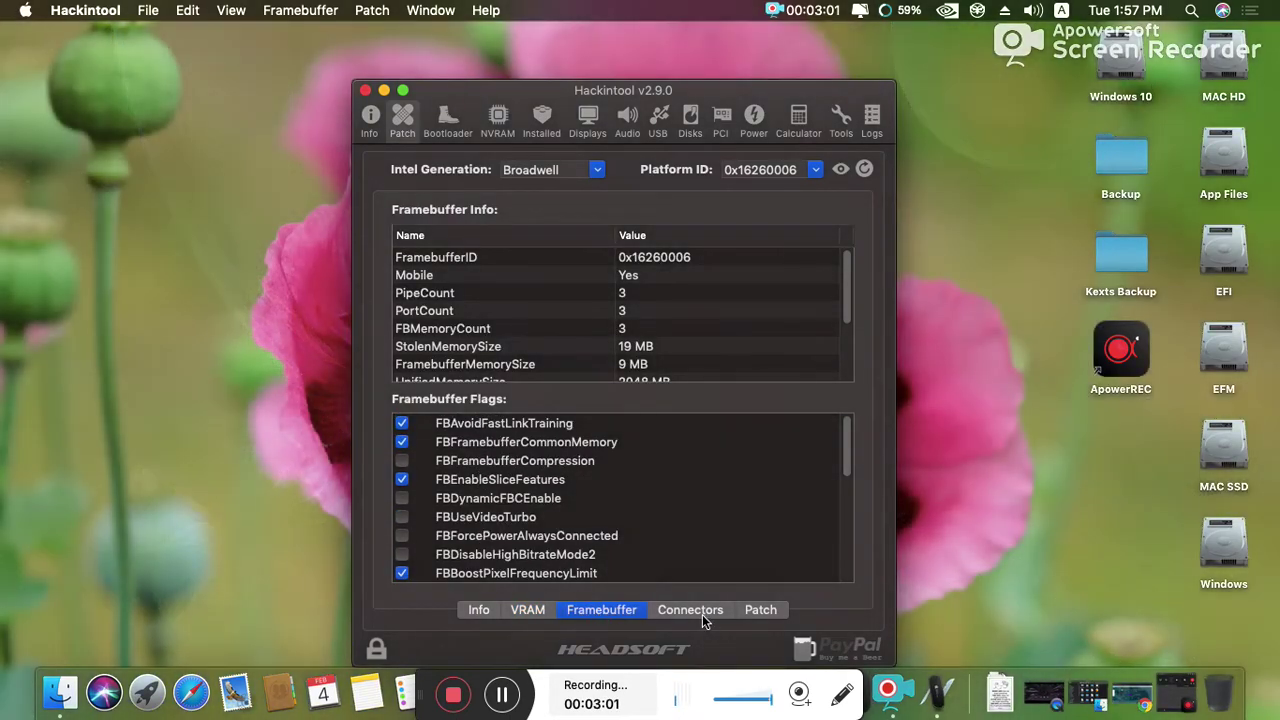
click(695, 612)
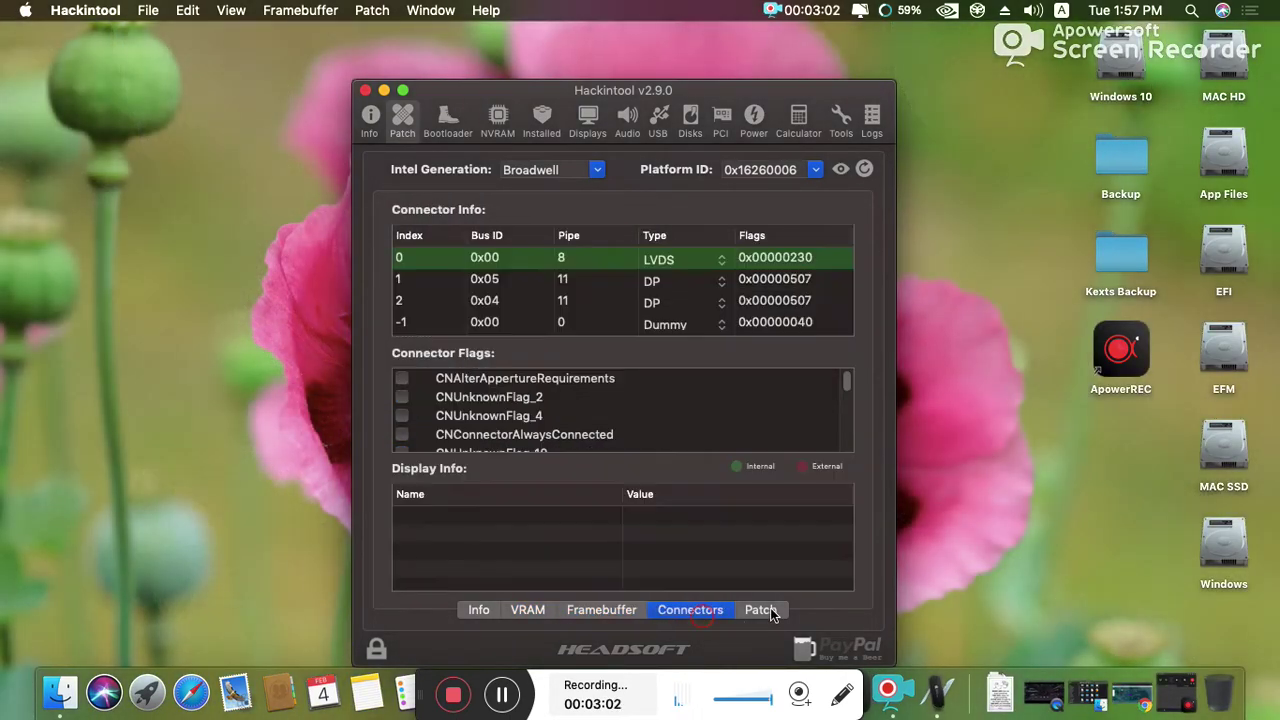
click(762, 609)
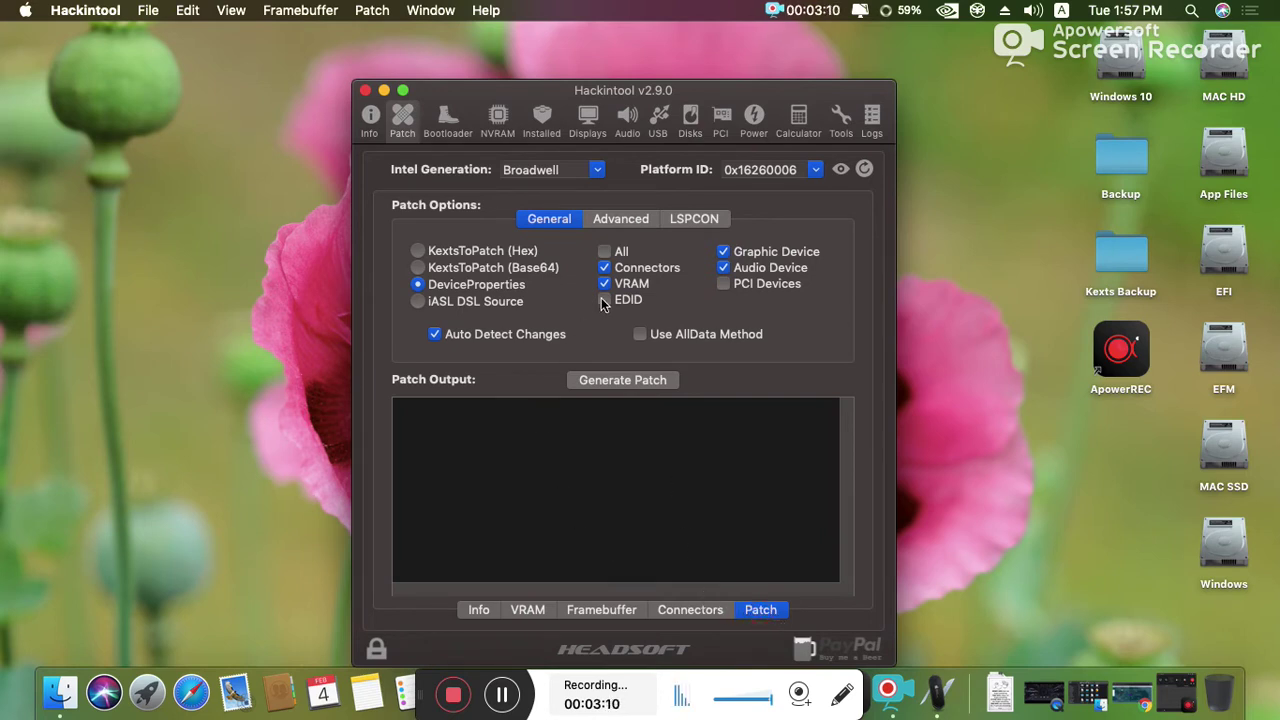
- Show the advanced patch options and choose Broadwell as the Intel generation
click(626, 222)
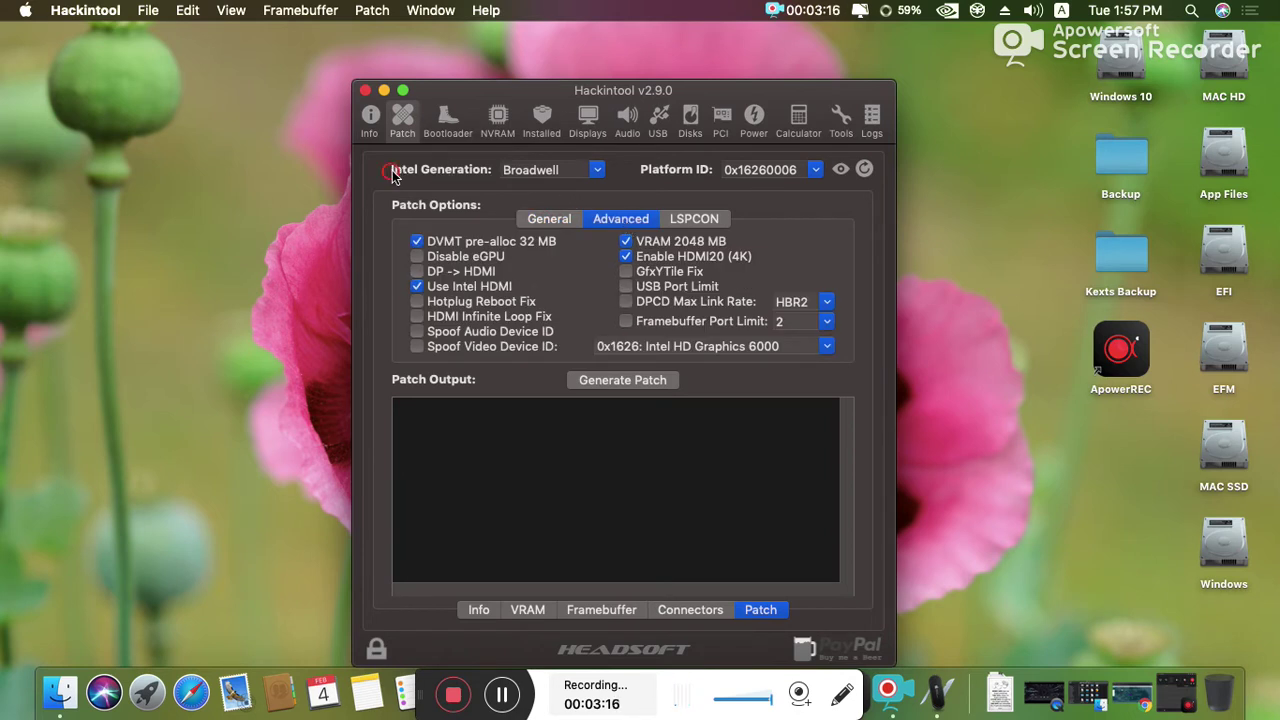
click(427, 172)
click(406, 173)
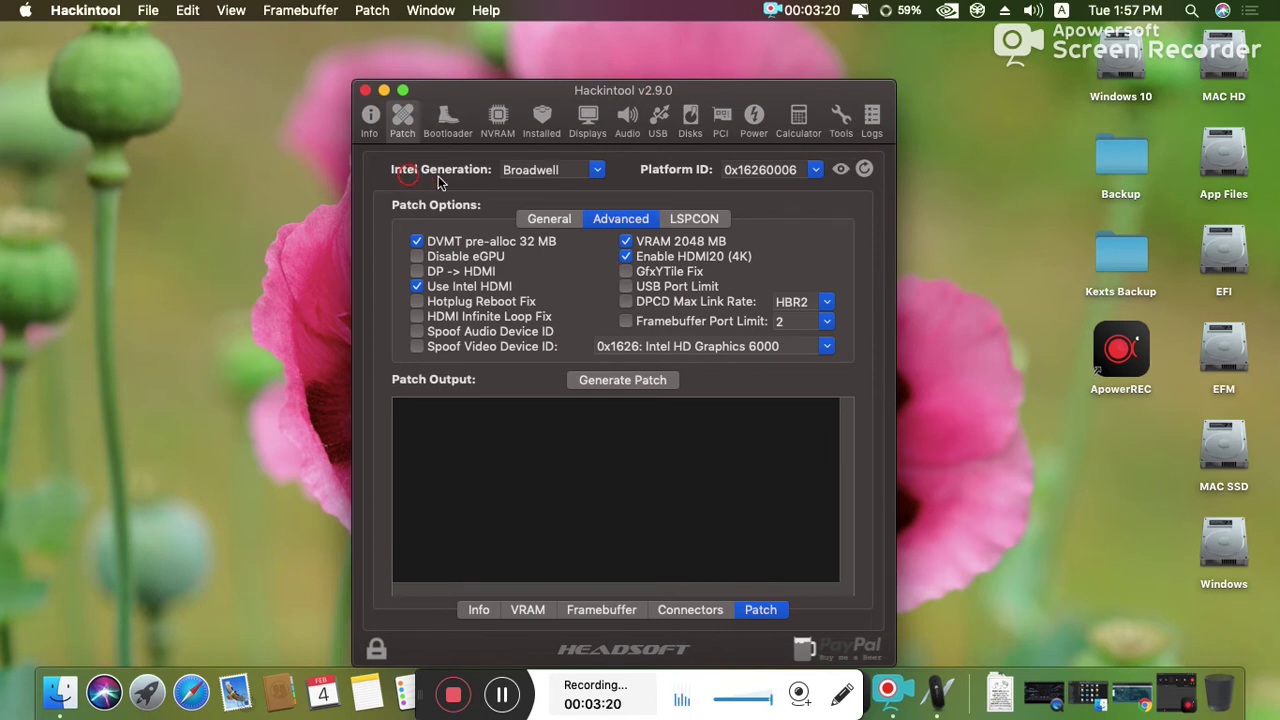
click(597, 172)
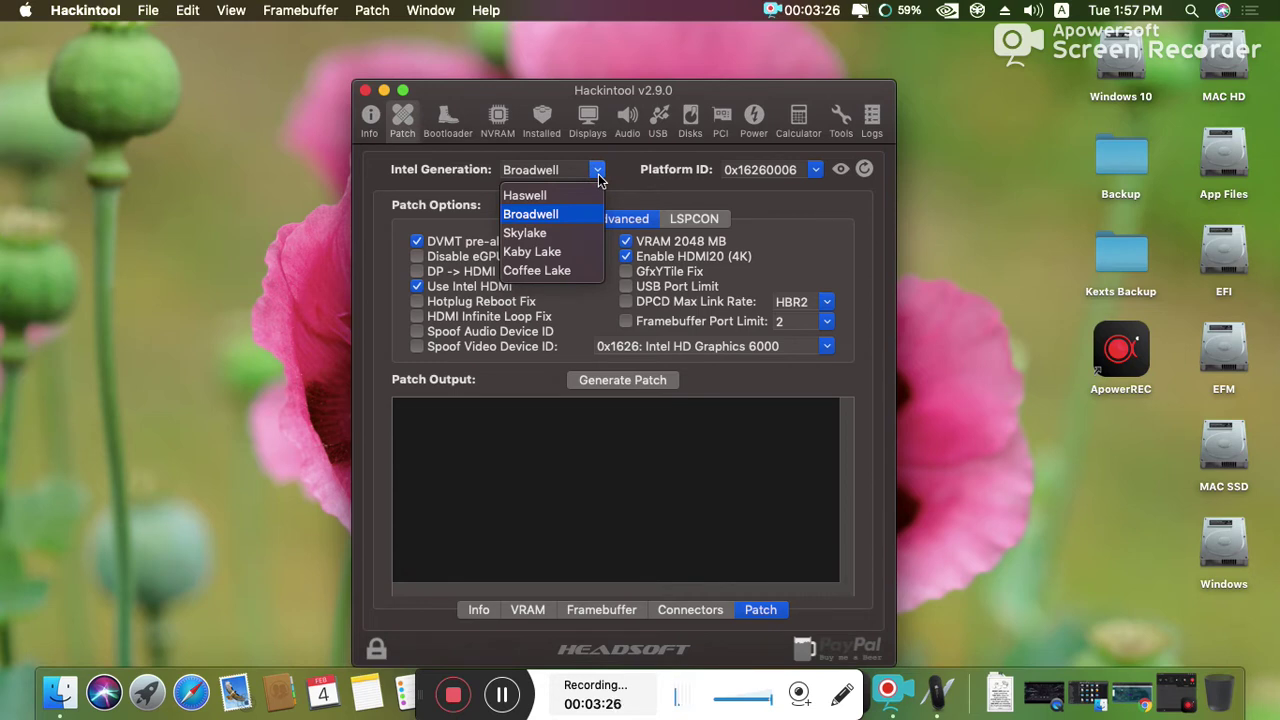
click(541, 216)
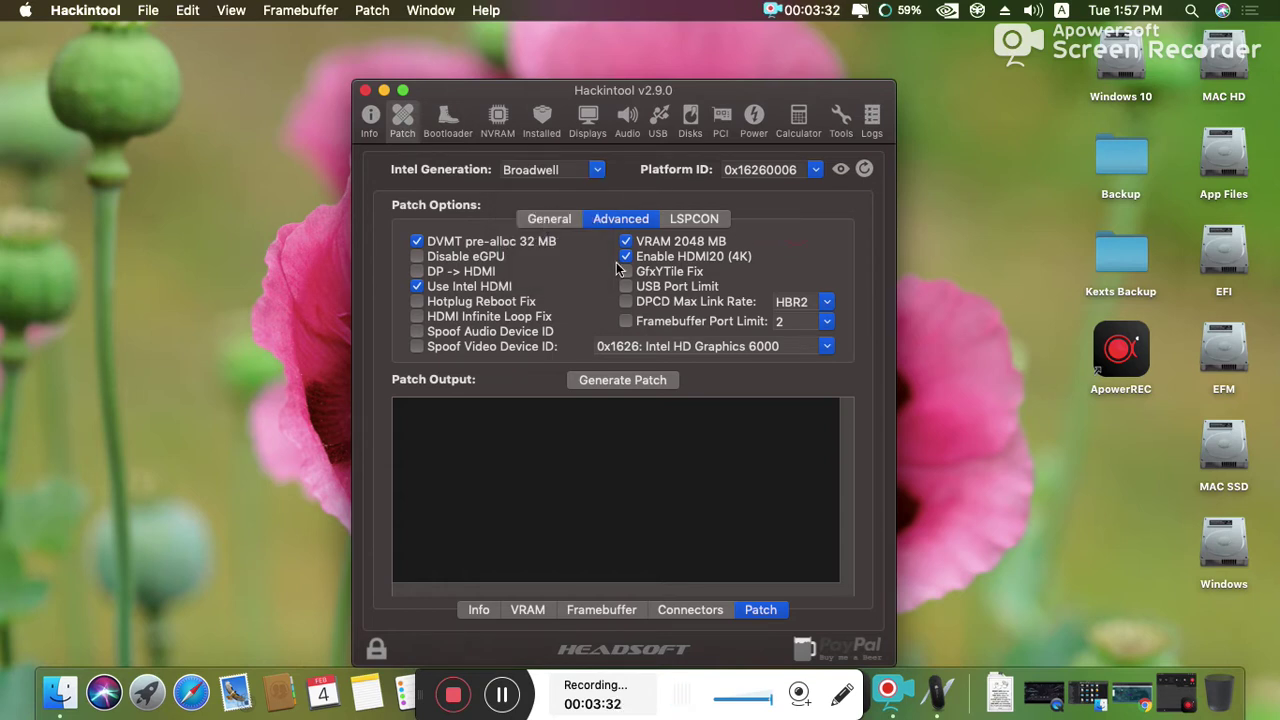
- Make sure DVMT pre-alloc 32 MB, Use Intel HDMI, VRAM 2048 MB and Enable HDMI20 (4K) are enabled in the advanced patch options
click(417, 243)
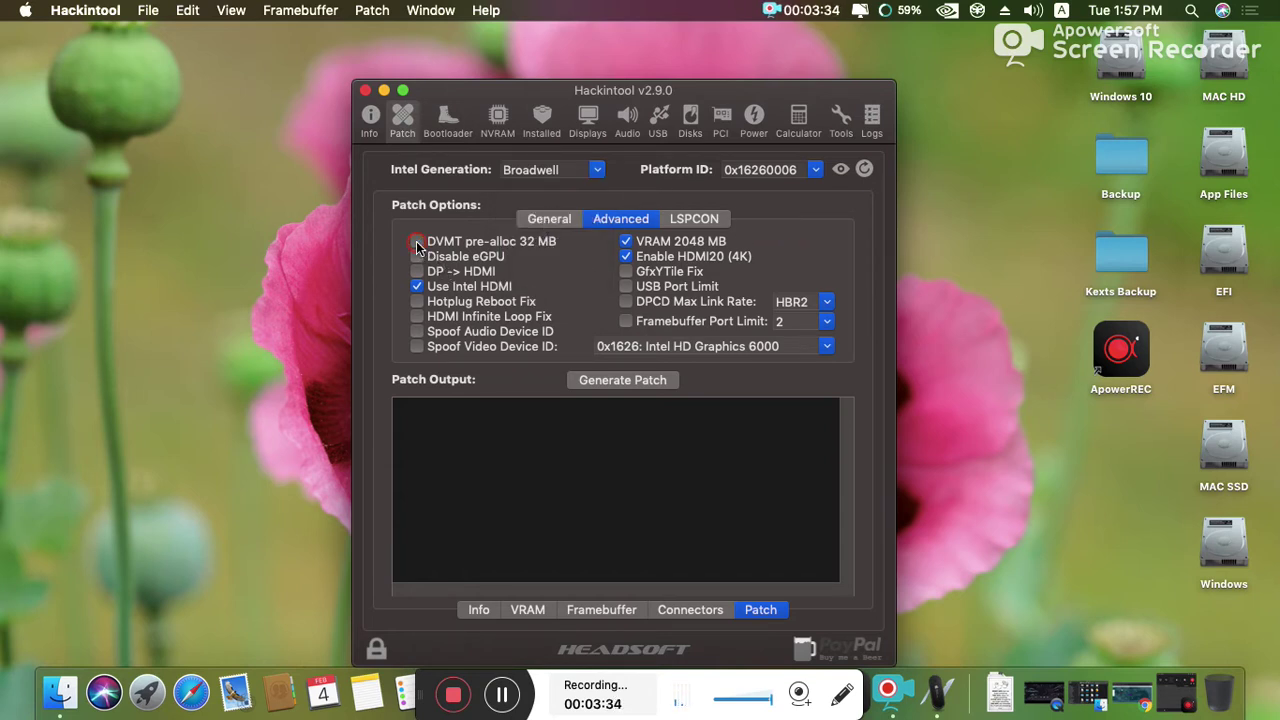
click(418, 244)
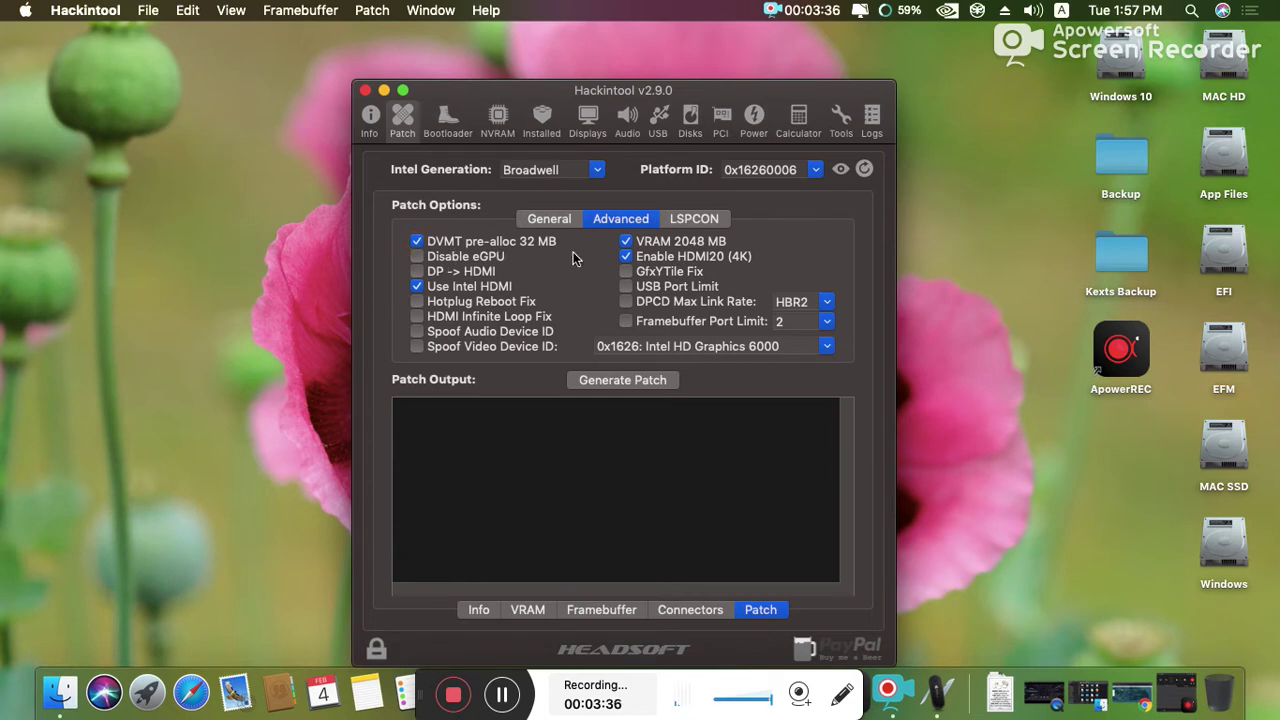
click(418, 287)
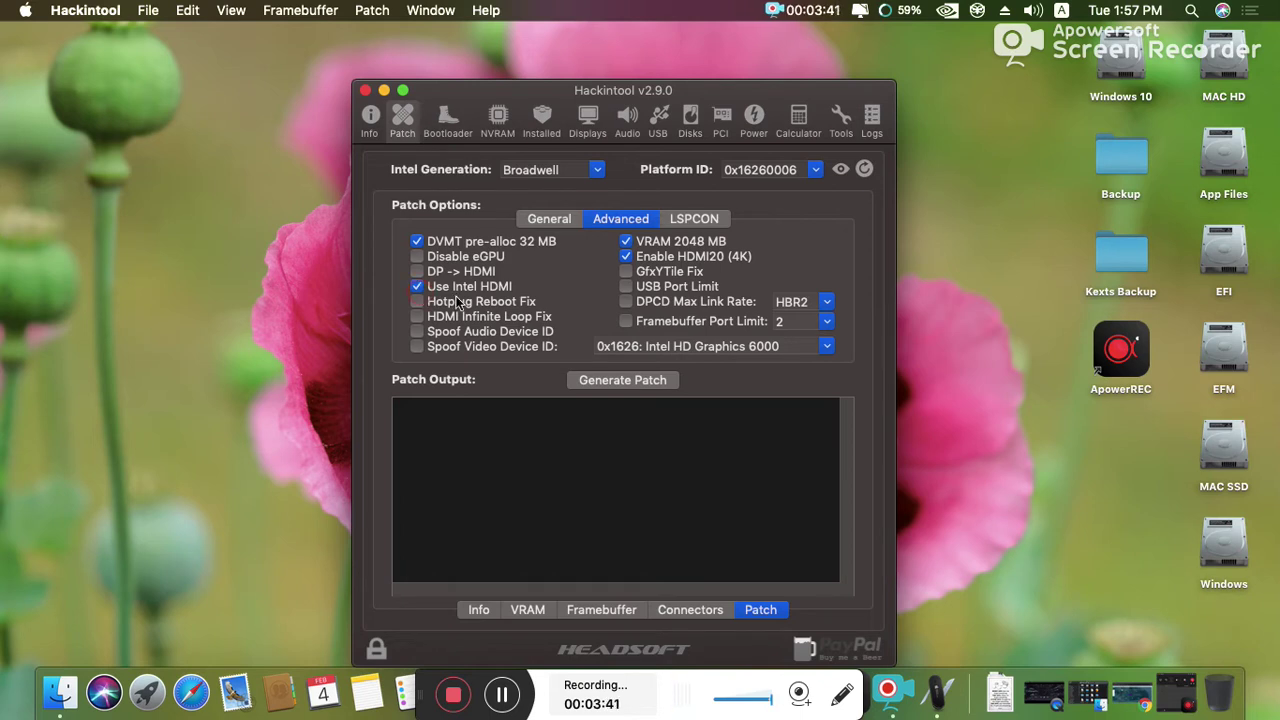
click(624, 241)
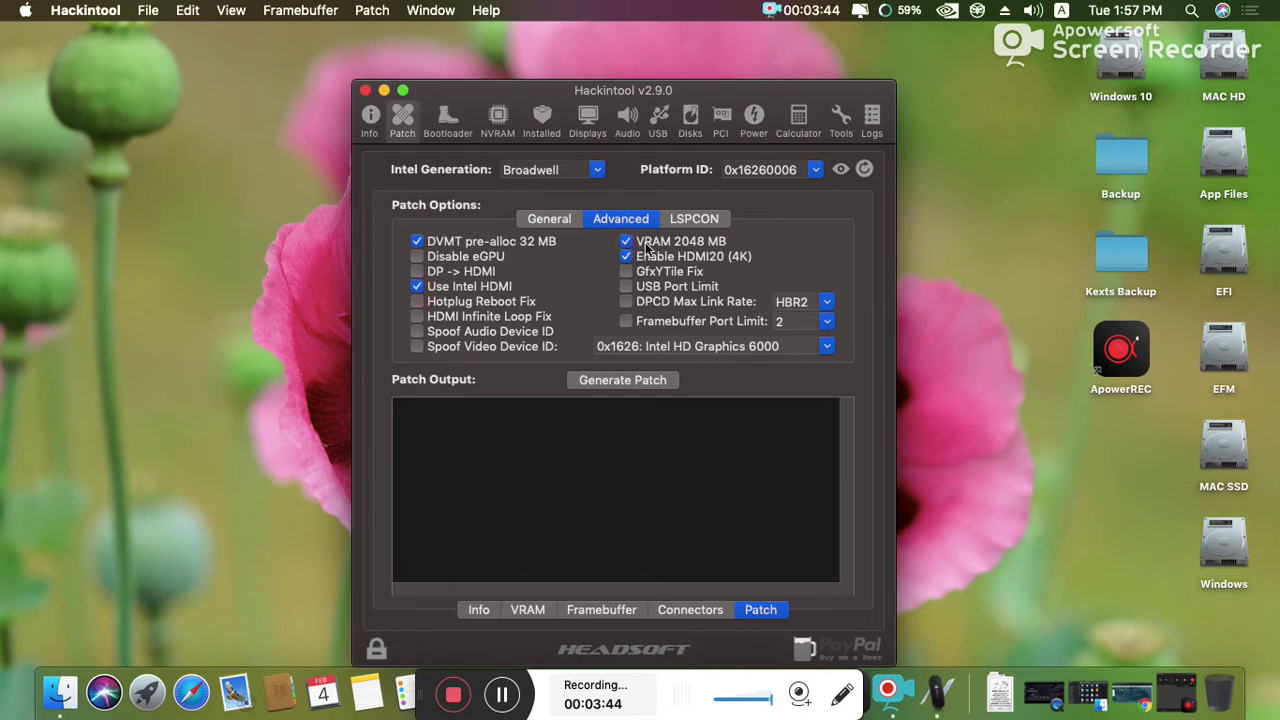
click(627, 257)
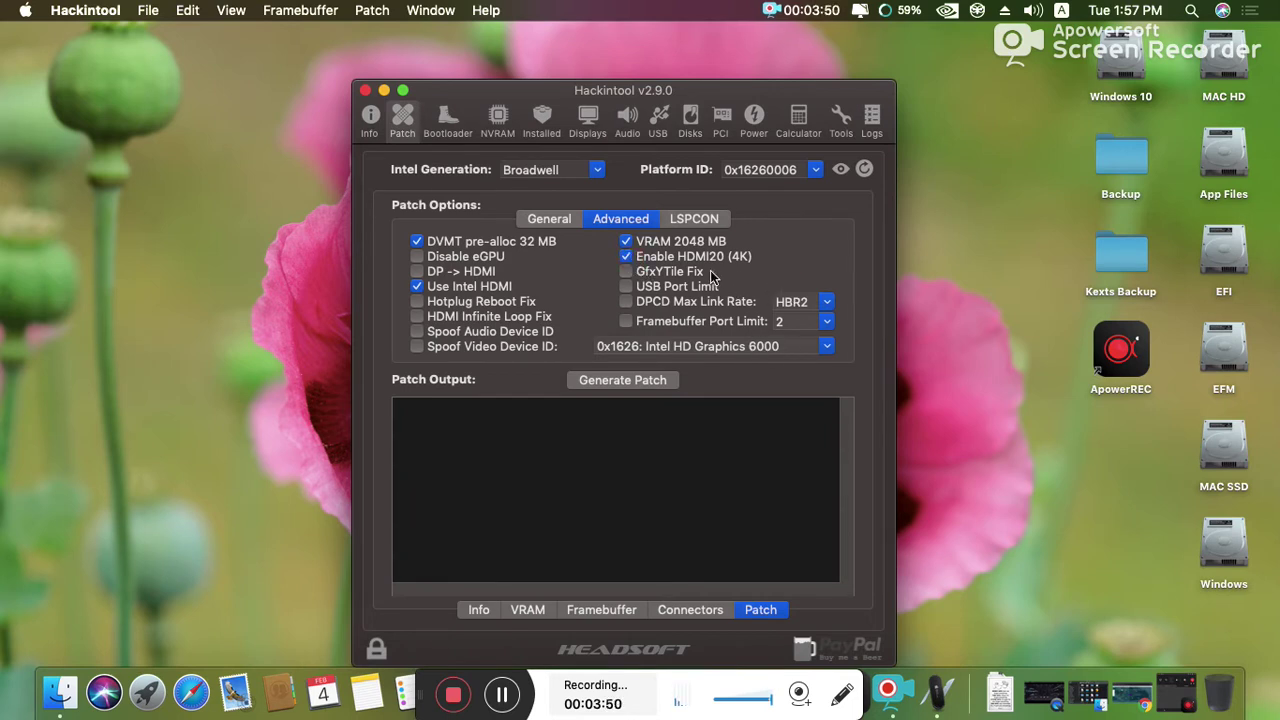
- Check the audio device and display information, then return to the patch options
click(627, 122)
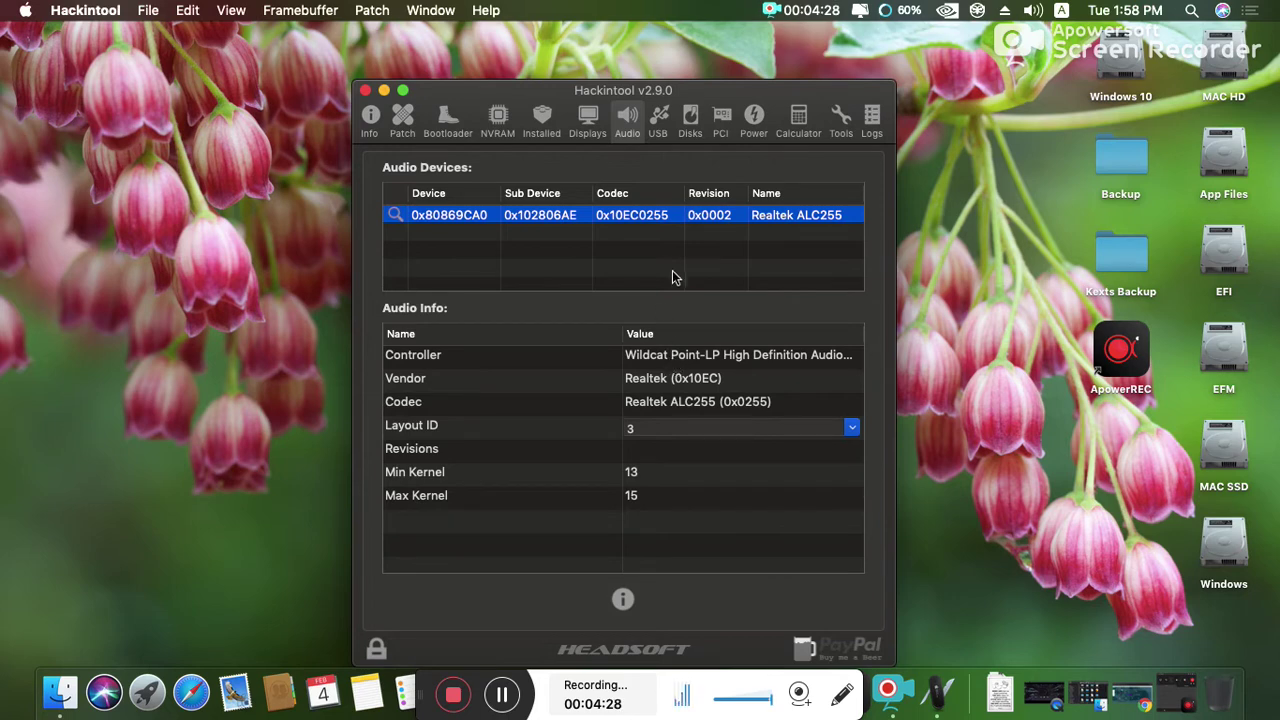
click(590, 122)
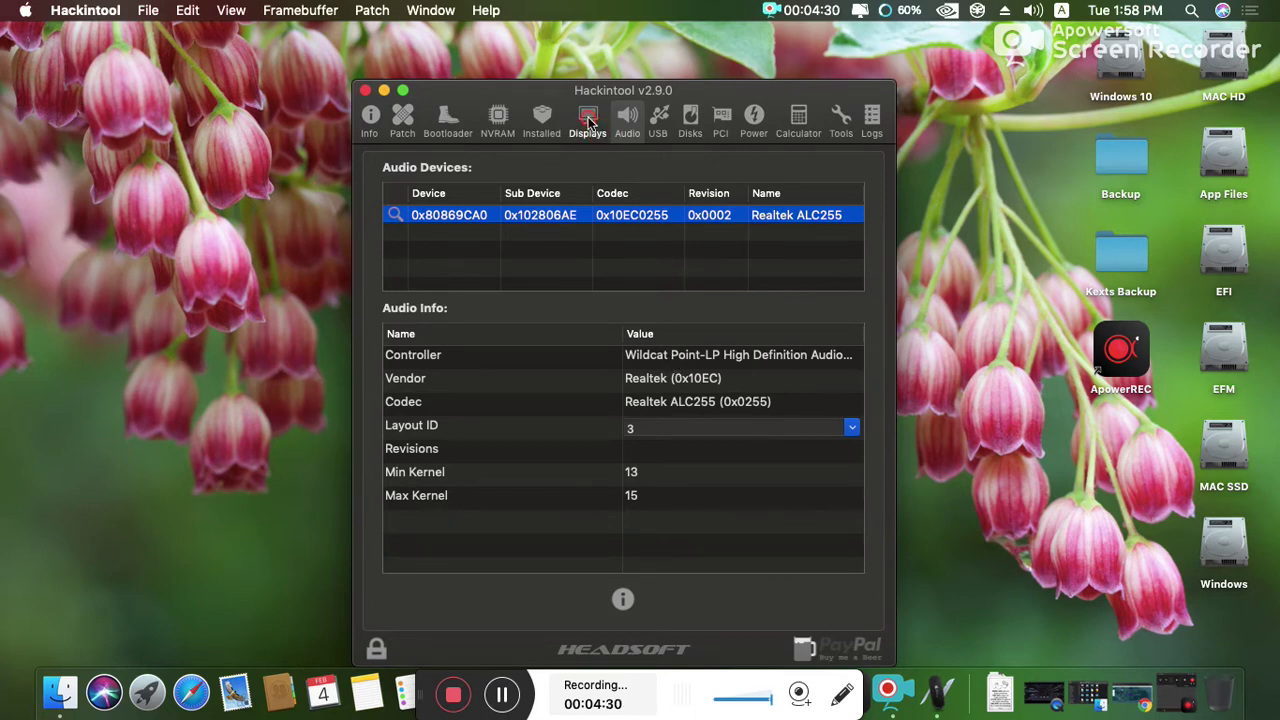
click(402, 120)
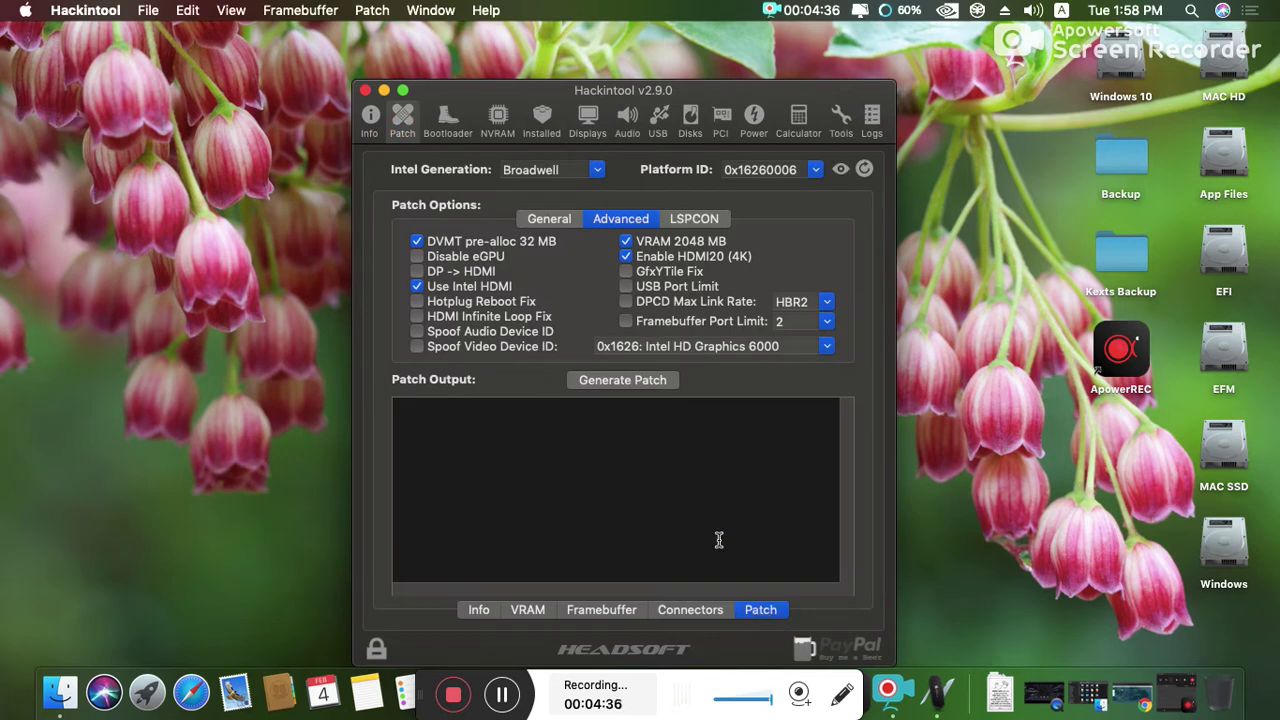
- Generate the patch and review its output back up to the beginning
click(598, 386)
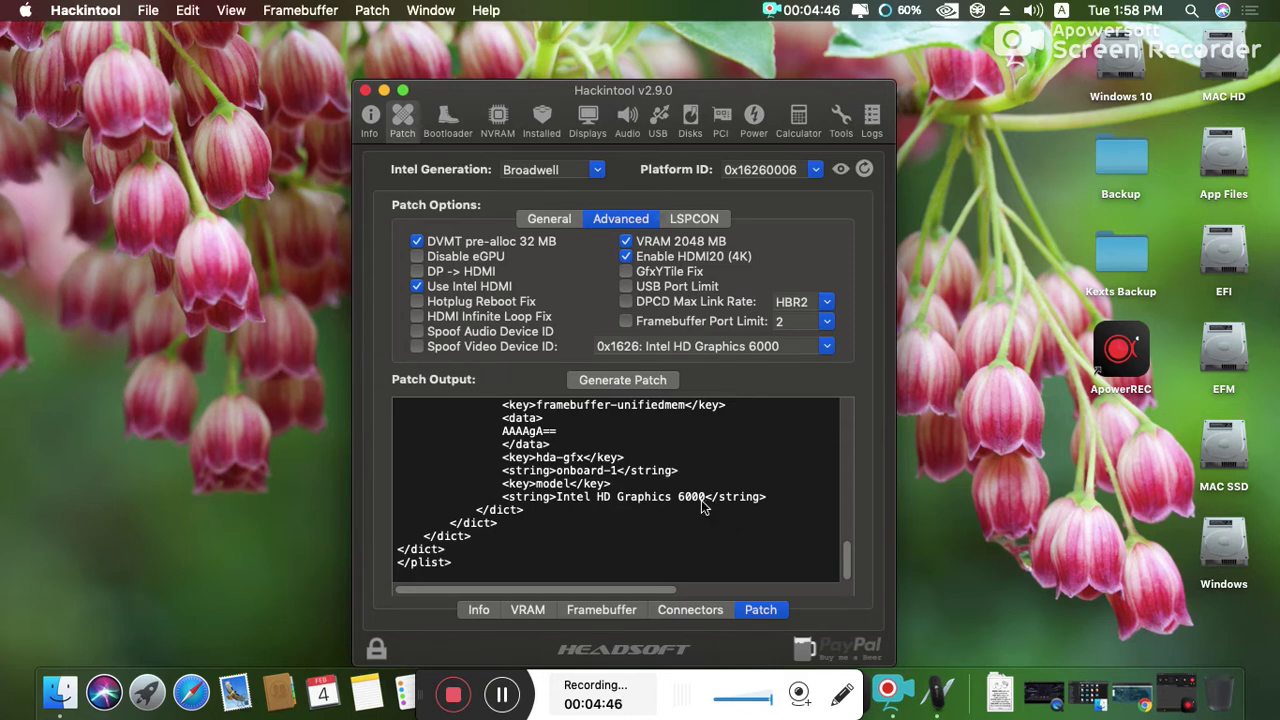
scroll(934, 485, up, 3)
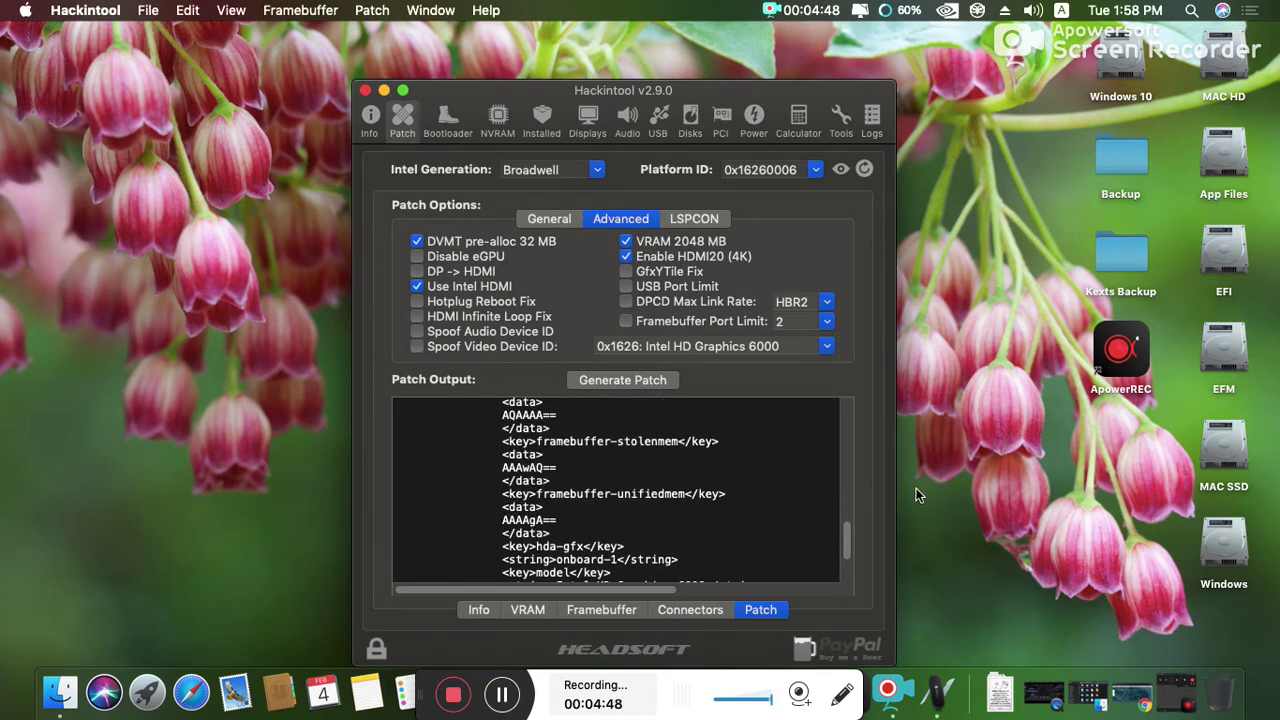
scroll(606, 503, up, 15)
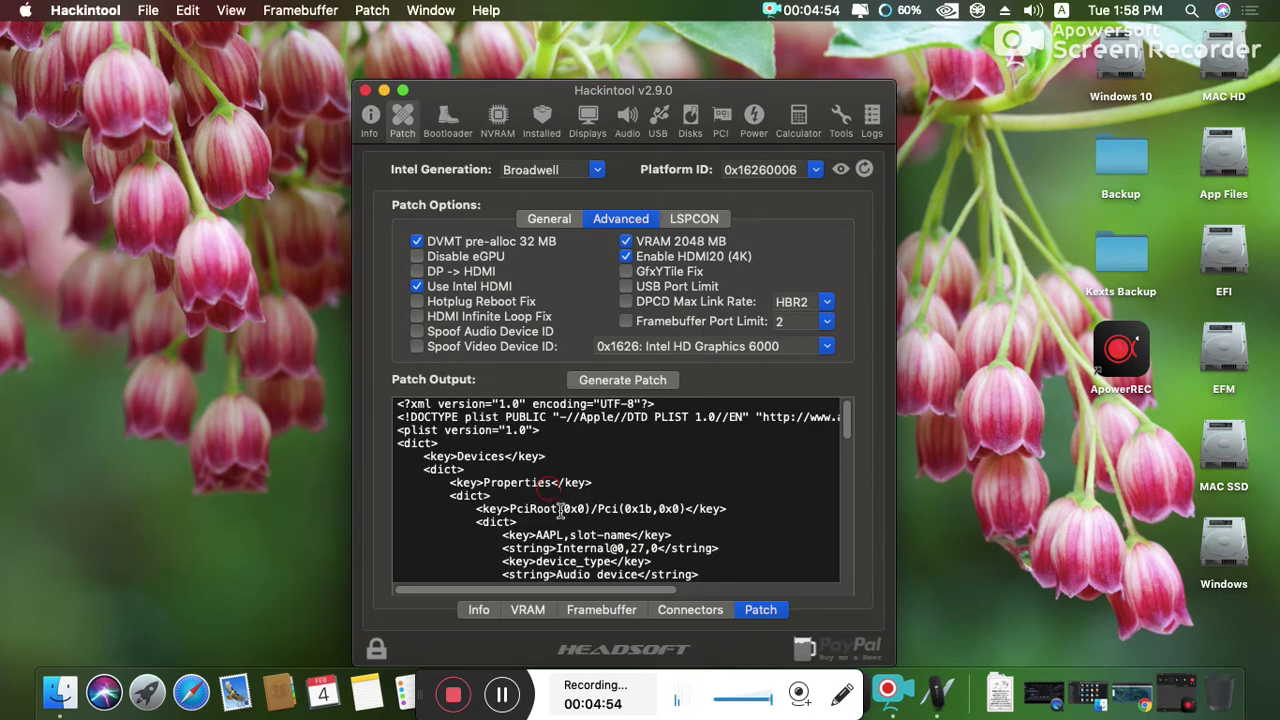
- Export the patch as a bootloader config.plist, creating the new file on the Desktop
click(147, 12)
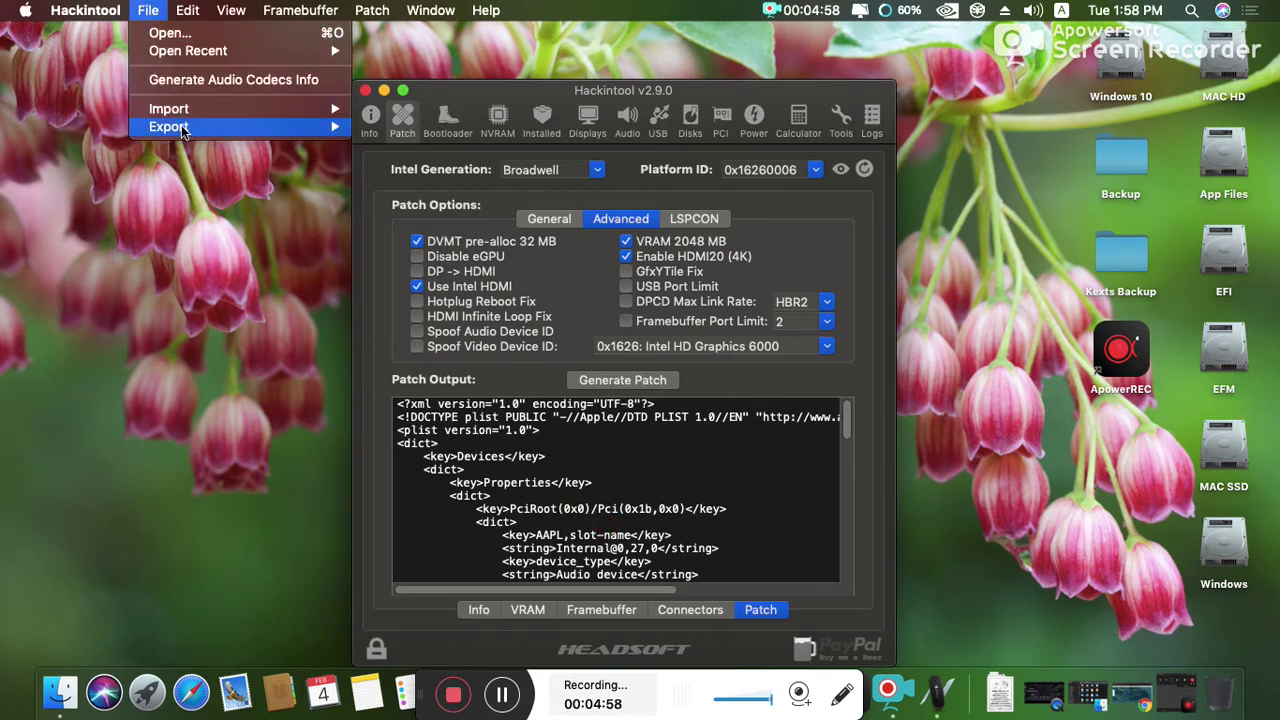
mouse_move(186, 128)
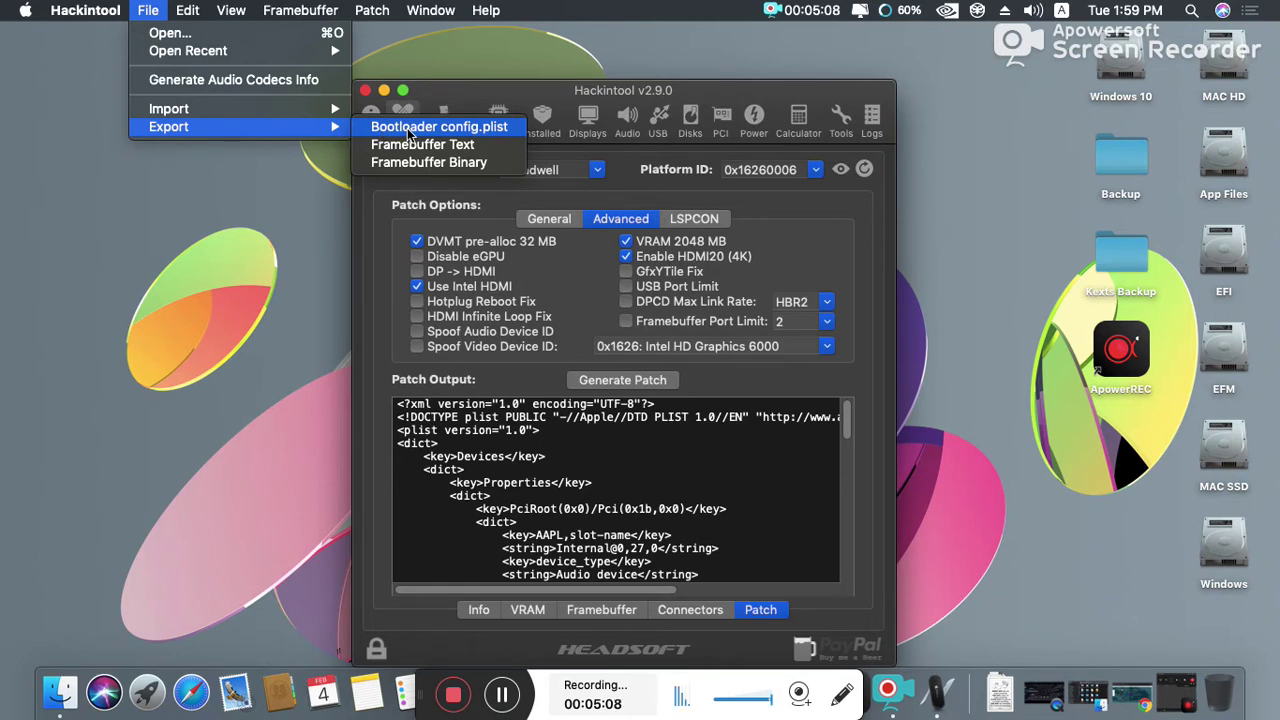
click(410, 130)
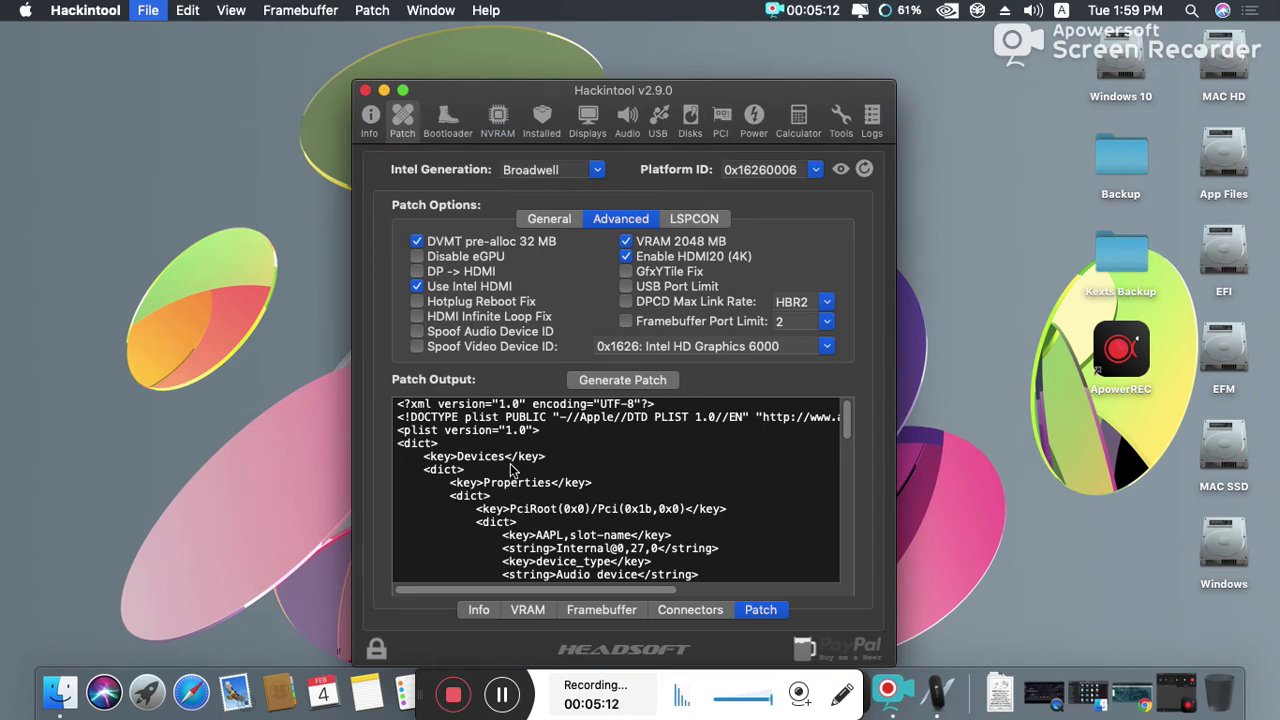
key(super+s)
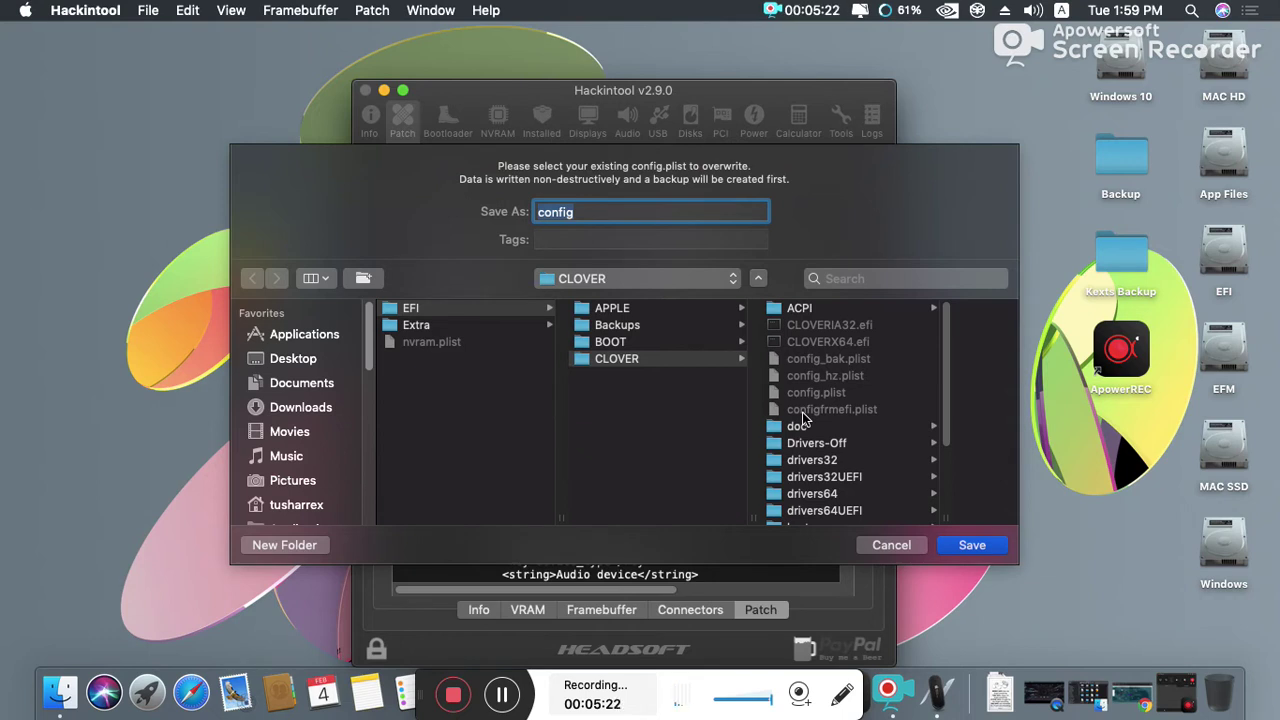
scroll(803, 419, down, 3)
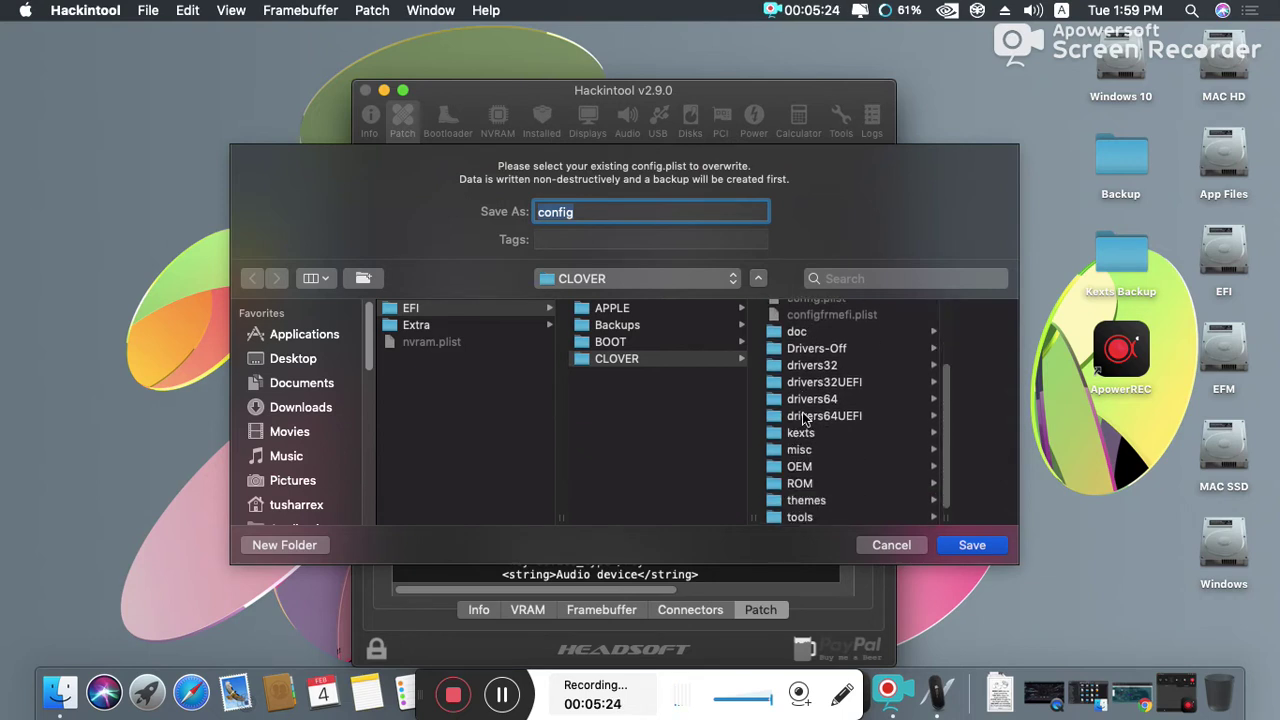
scroll(803, 419, up, 3)
click(285, 362)
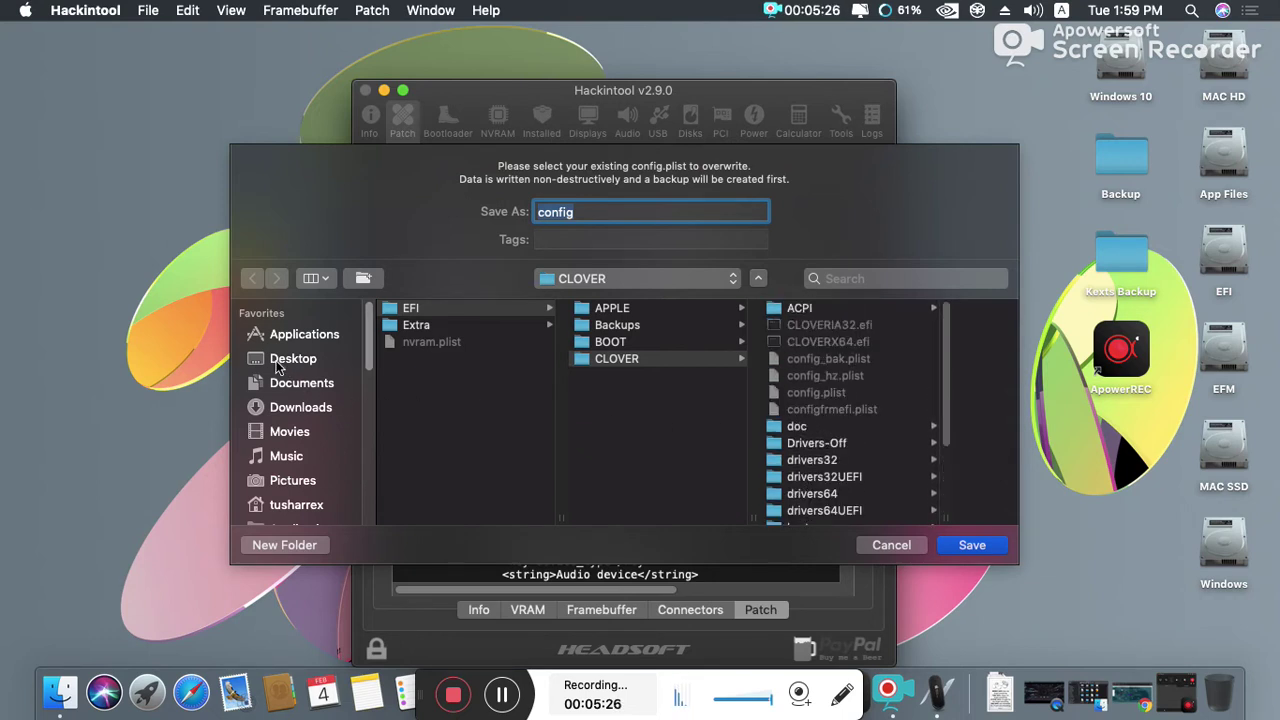
click(972, 546)
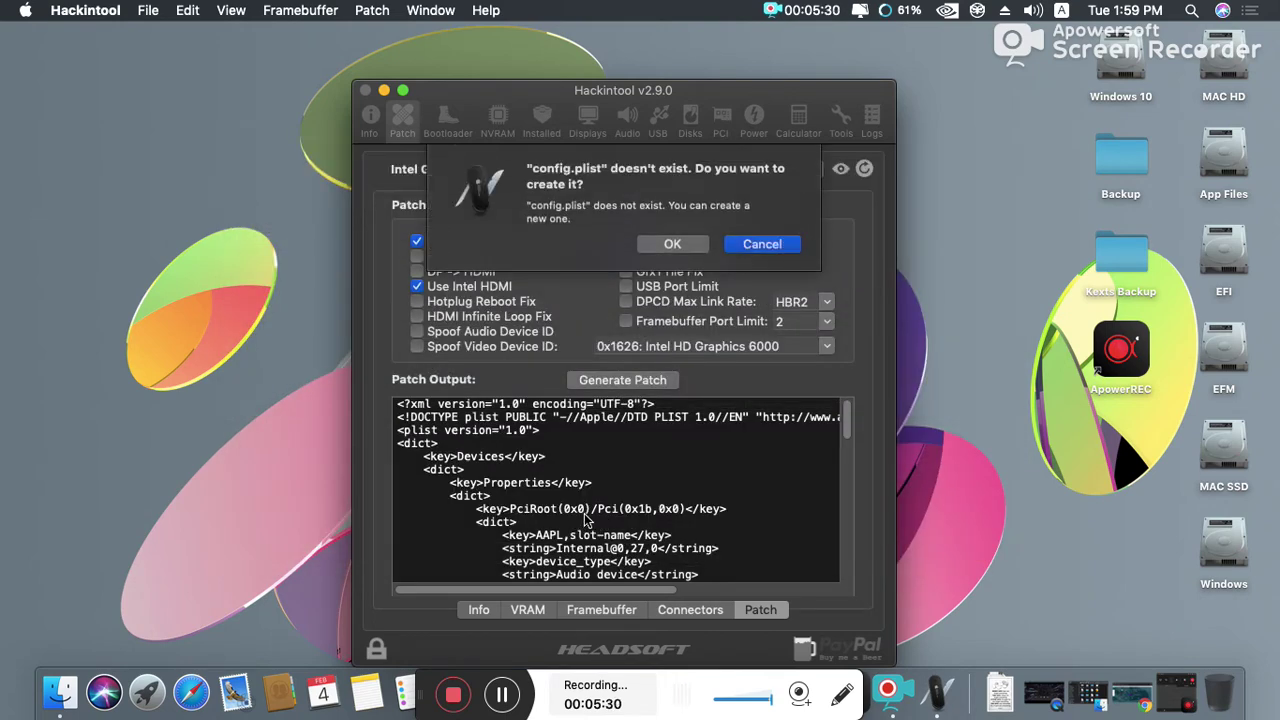
click(678, 250)
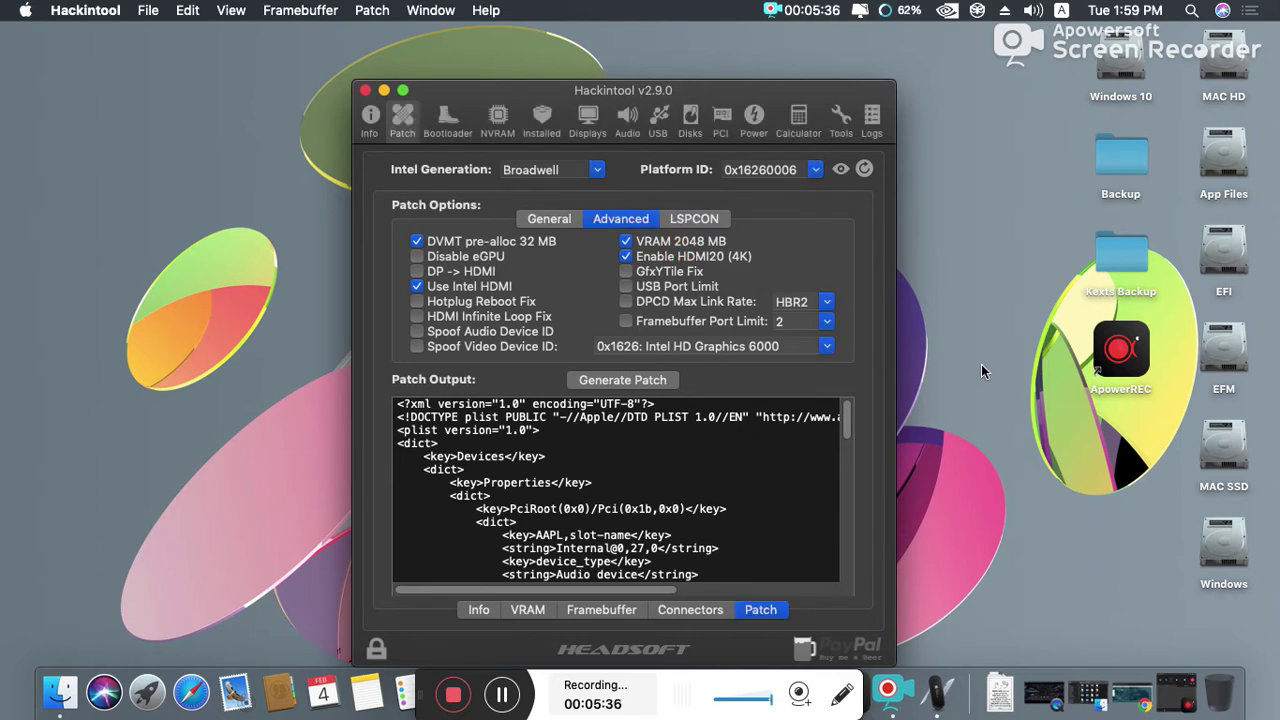
click(1014, 424)
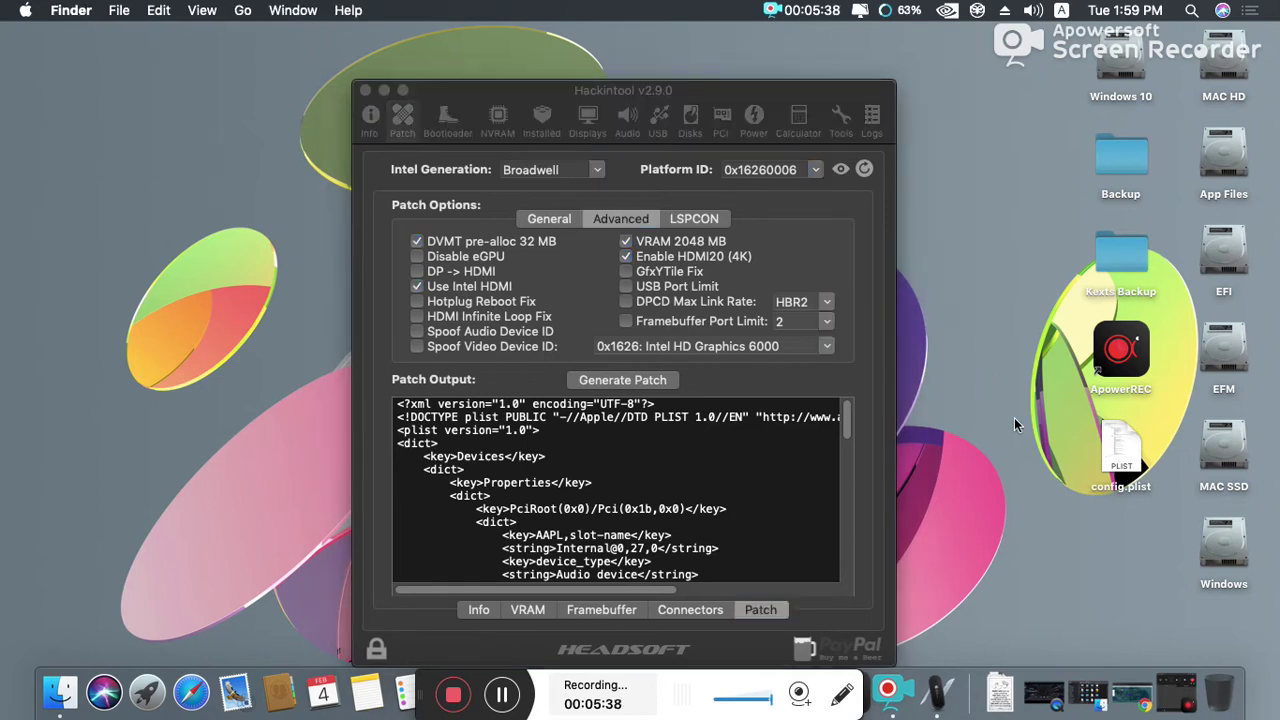
click(1114, 449)
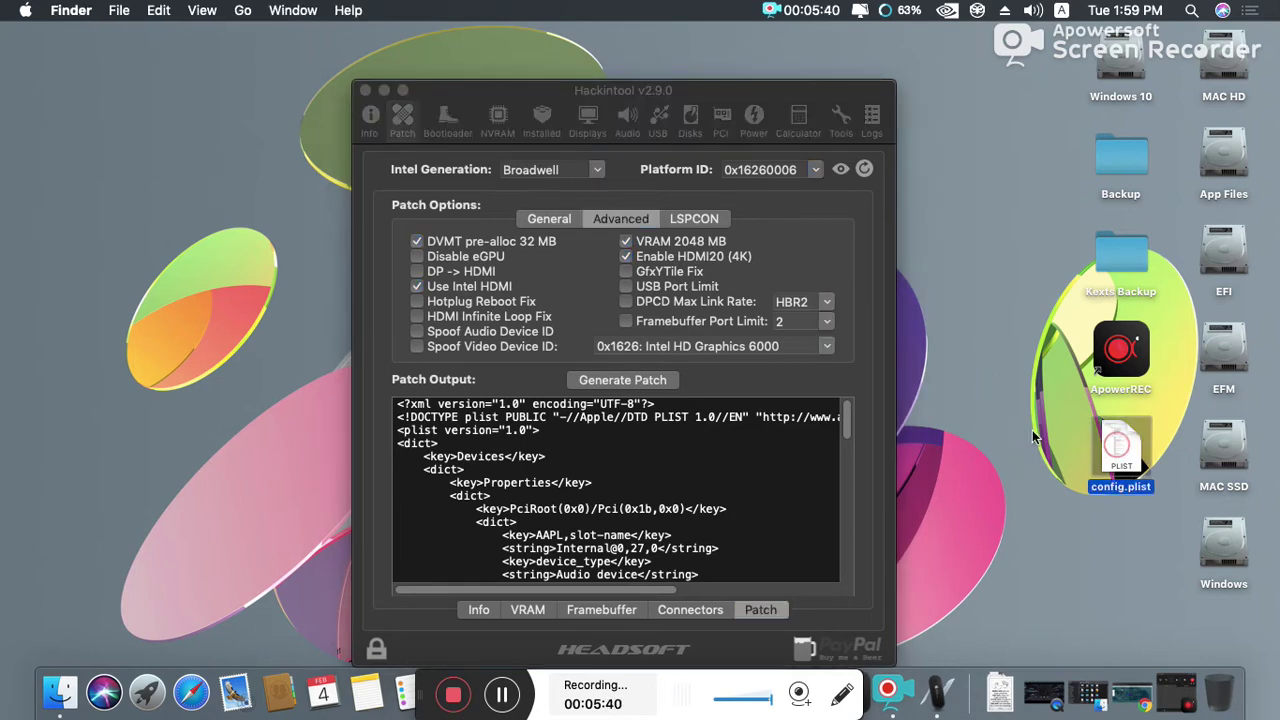
right_click(1117, 446)
mouse_move(963, 222)
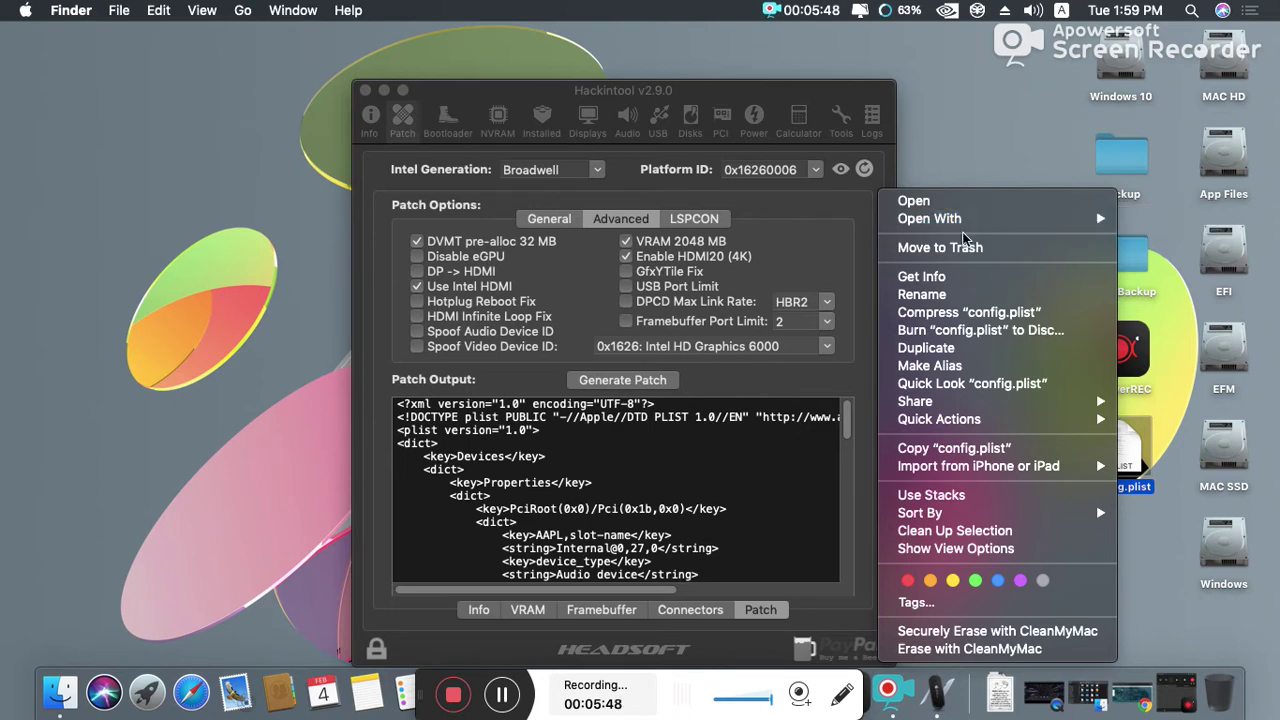
click(1157, 582)
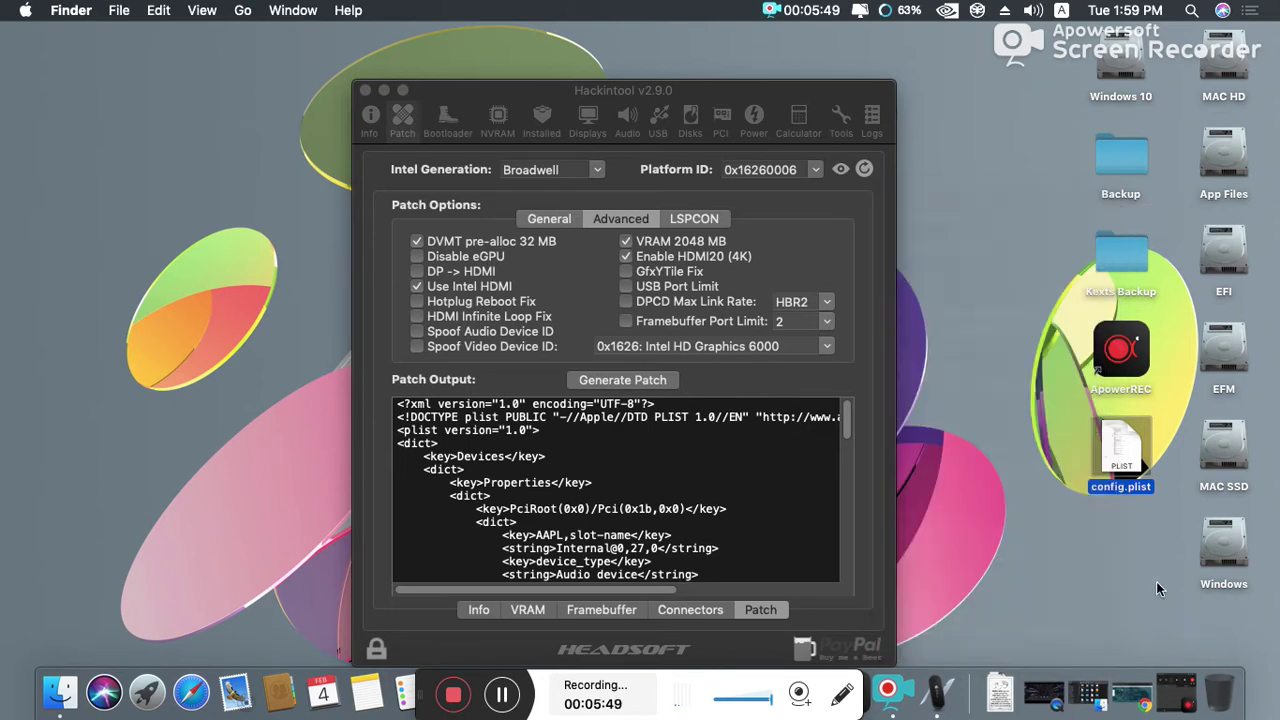
right_click(1112, 470)
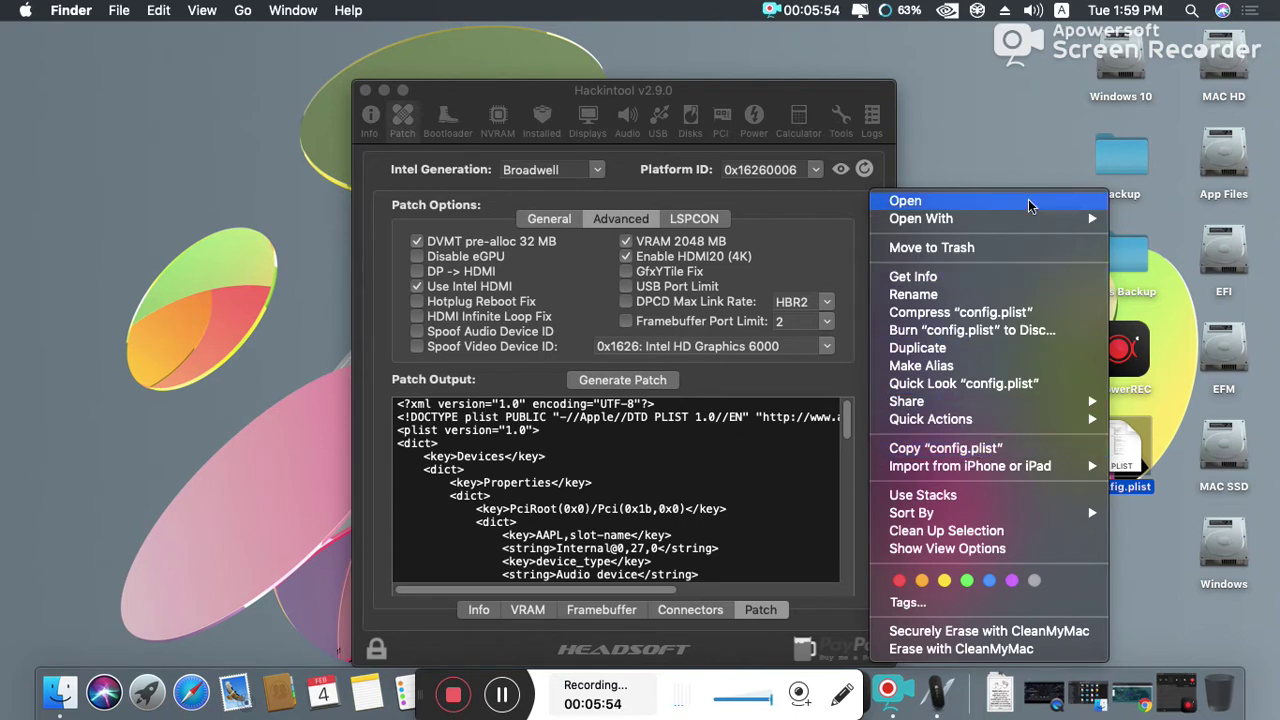
mouse_move(1050, 222)
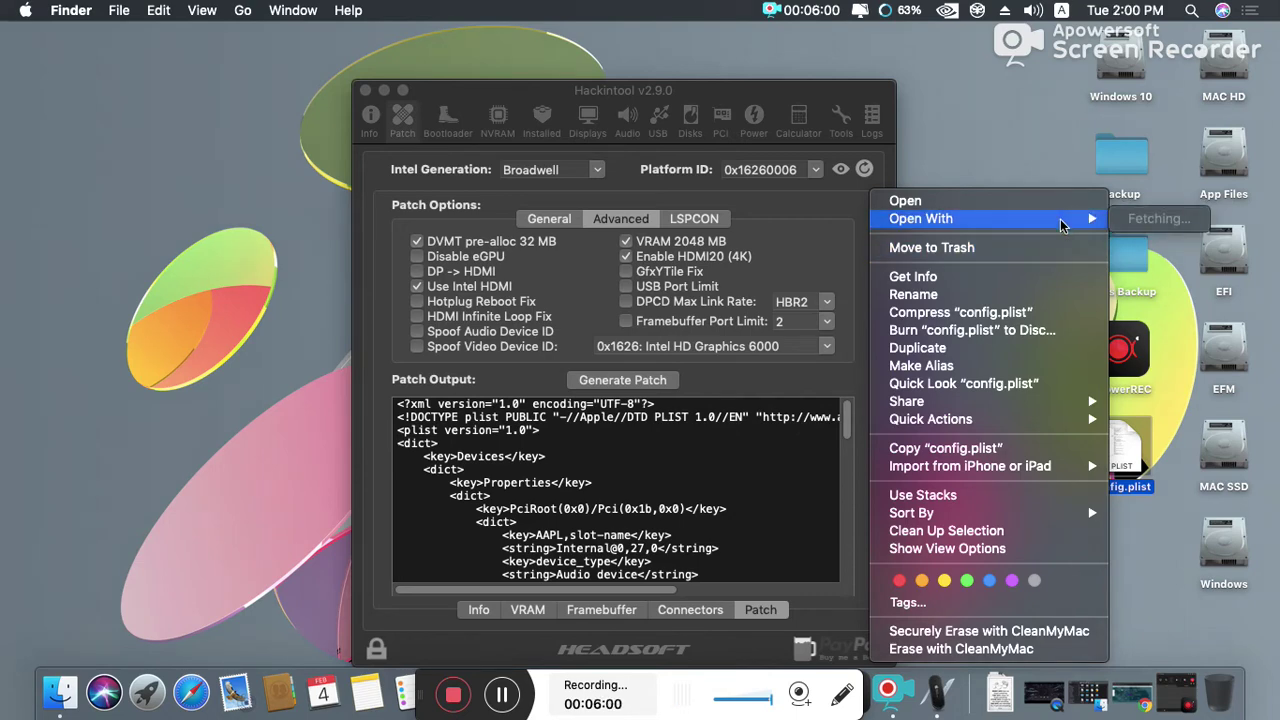
click(1060, 220)
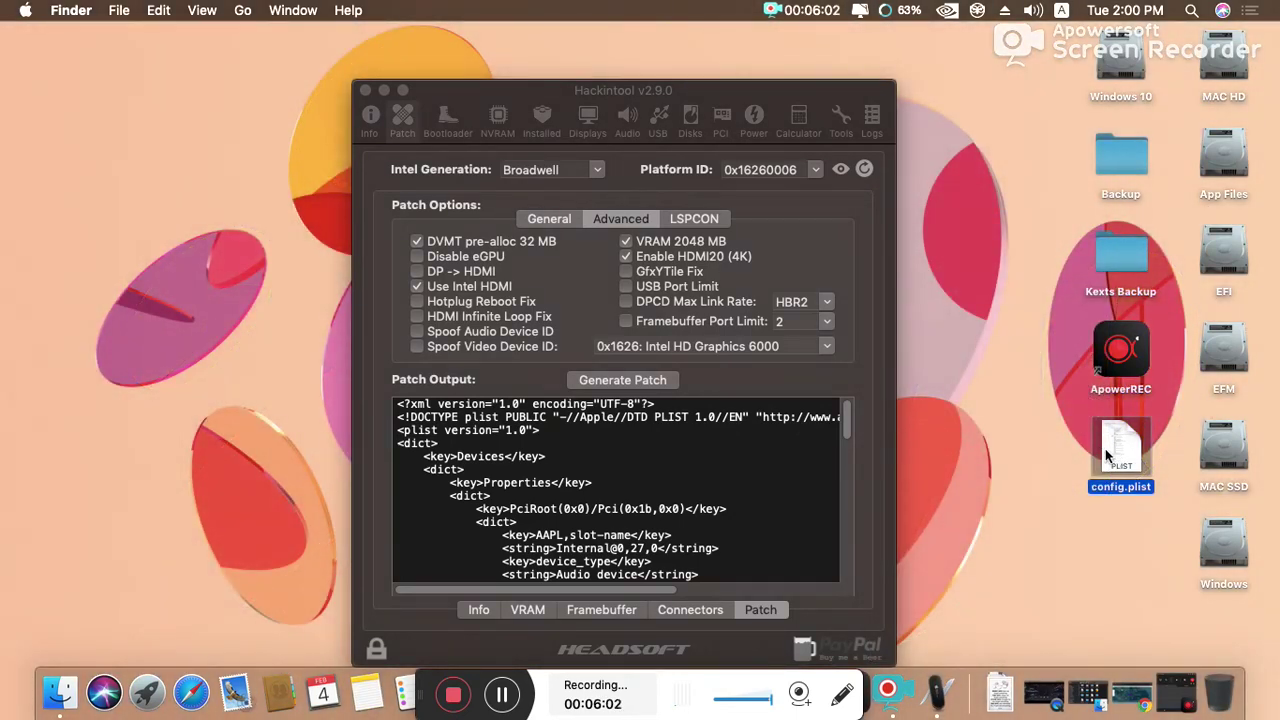
right_click(1114, 458)
mouse_move(1043, 222)
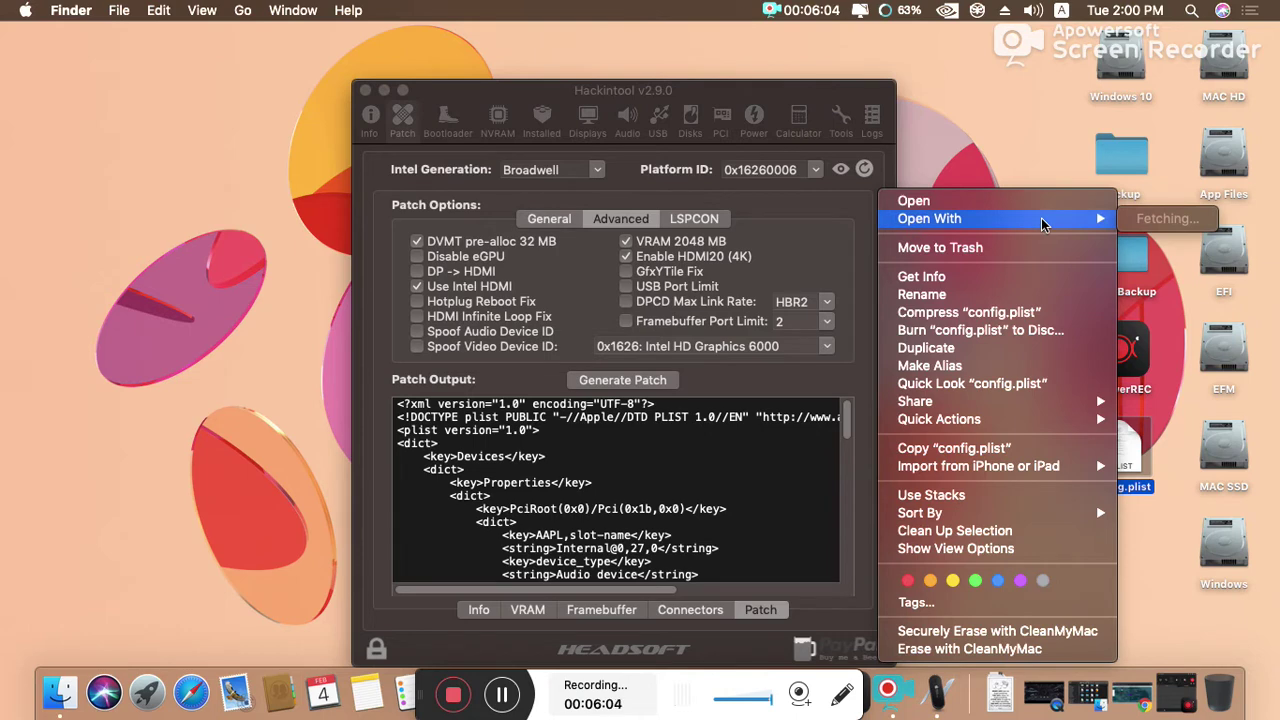
- Close the Hackintool window and clean up the icon arrangement on the desktop
click(366, 90)
right_click(400, 187)
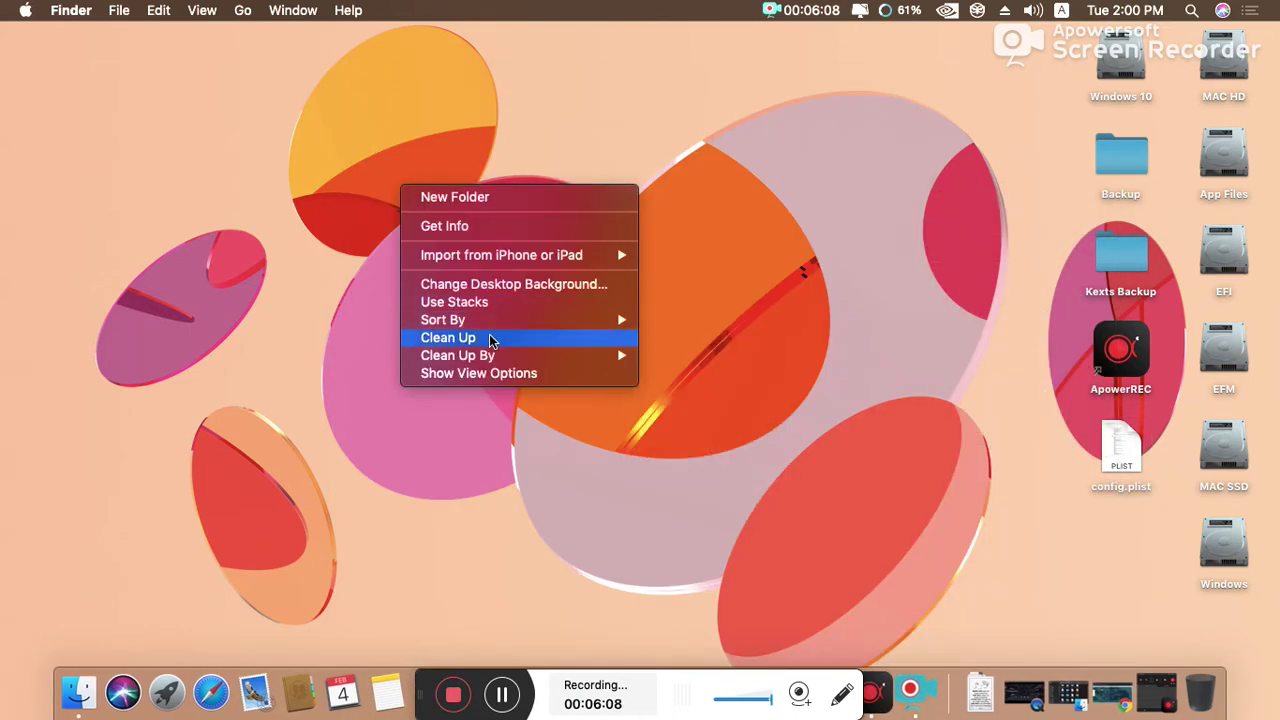
click(490, 338)
- Try to list the applications that can open config.plist on the desktop
right_click(1110, 466)
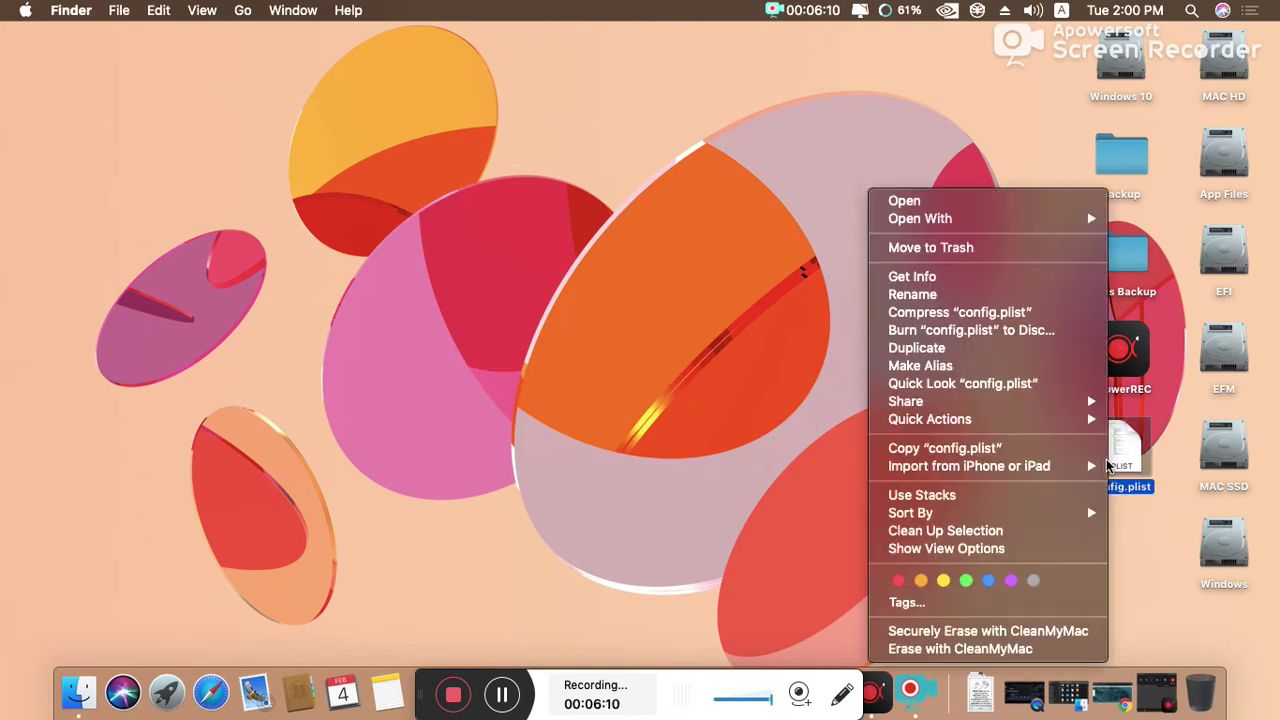
mouse_move(968, 228)
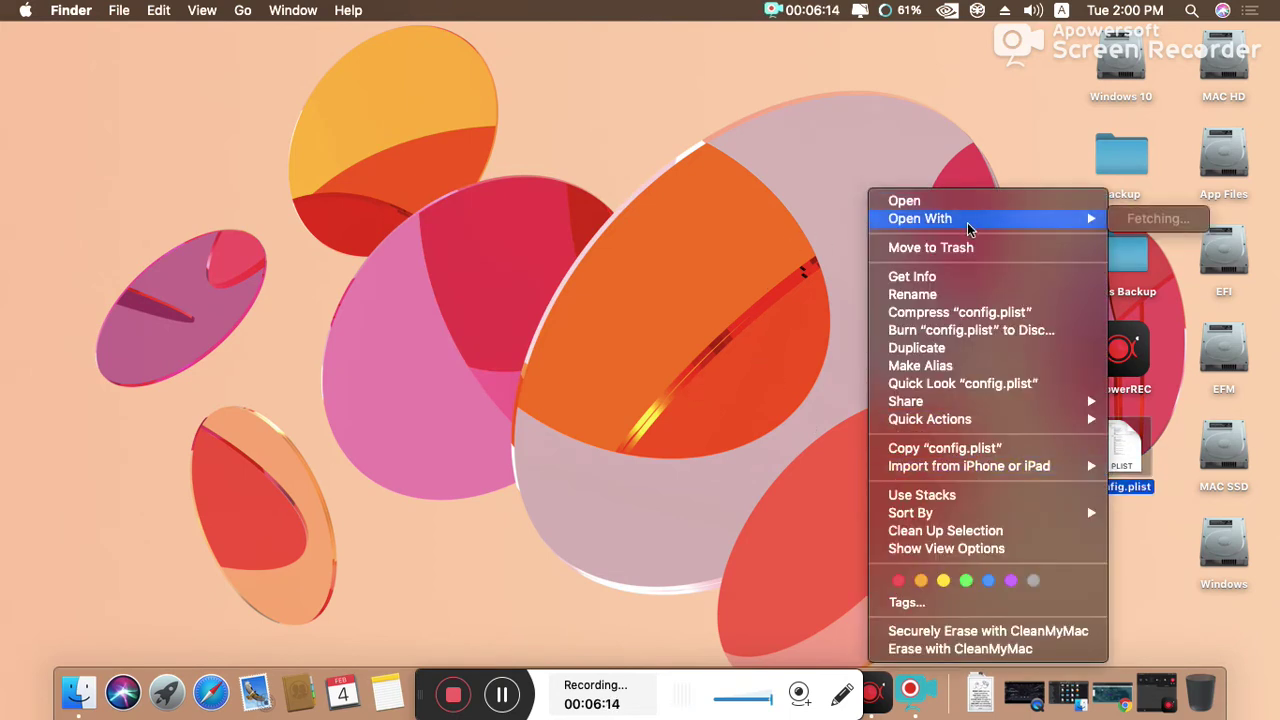
click(500, 260)
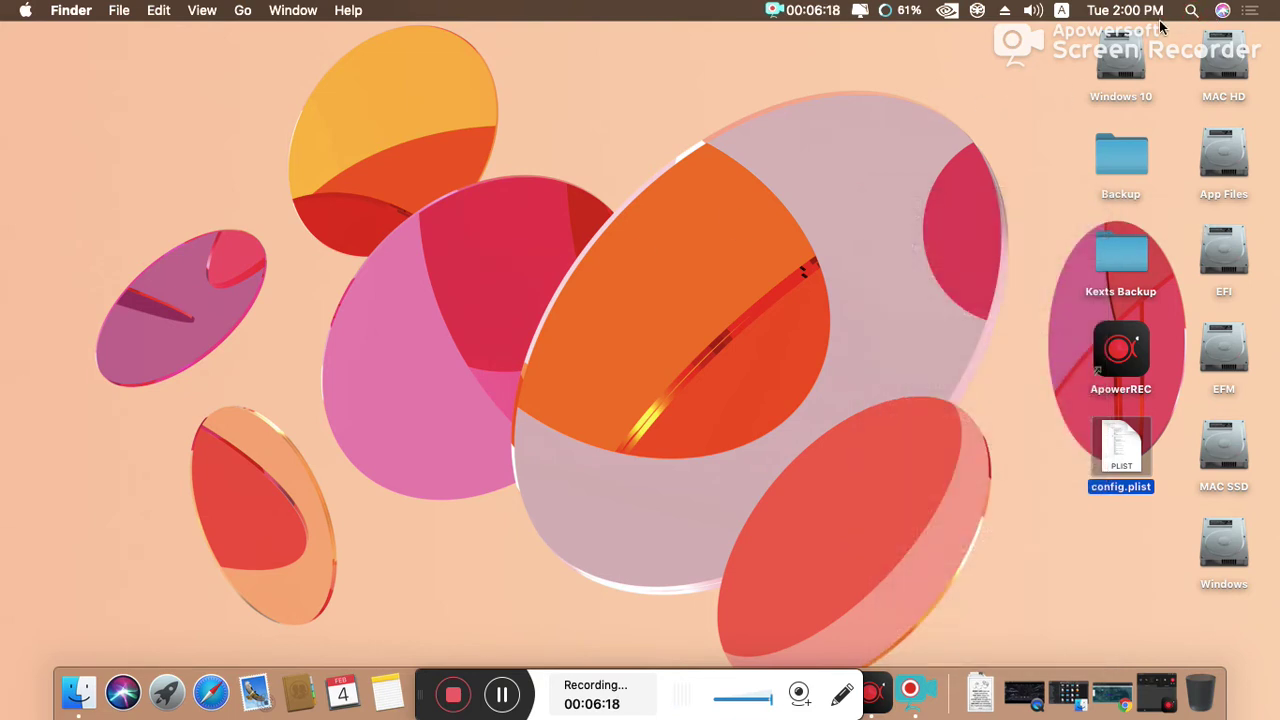
- Try to launch Clover Configurator from a Spotlight search for "clo"
click(1189, 11)
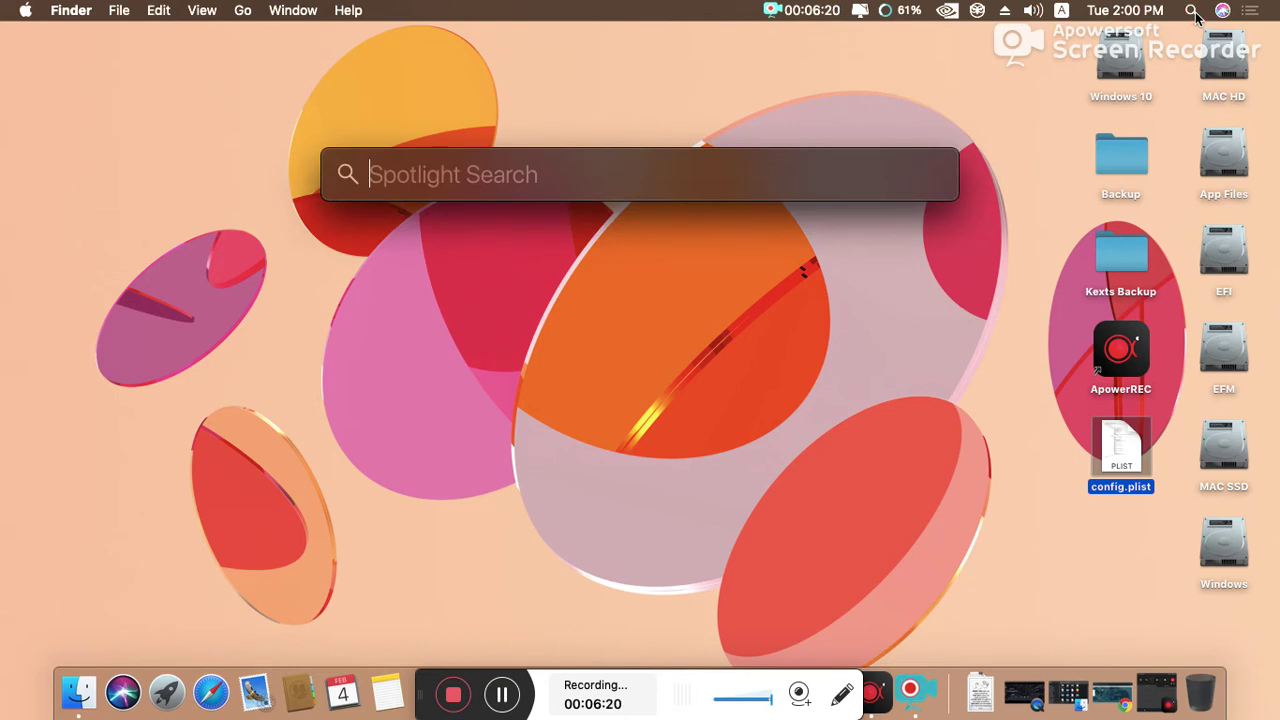
text(c)
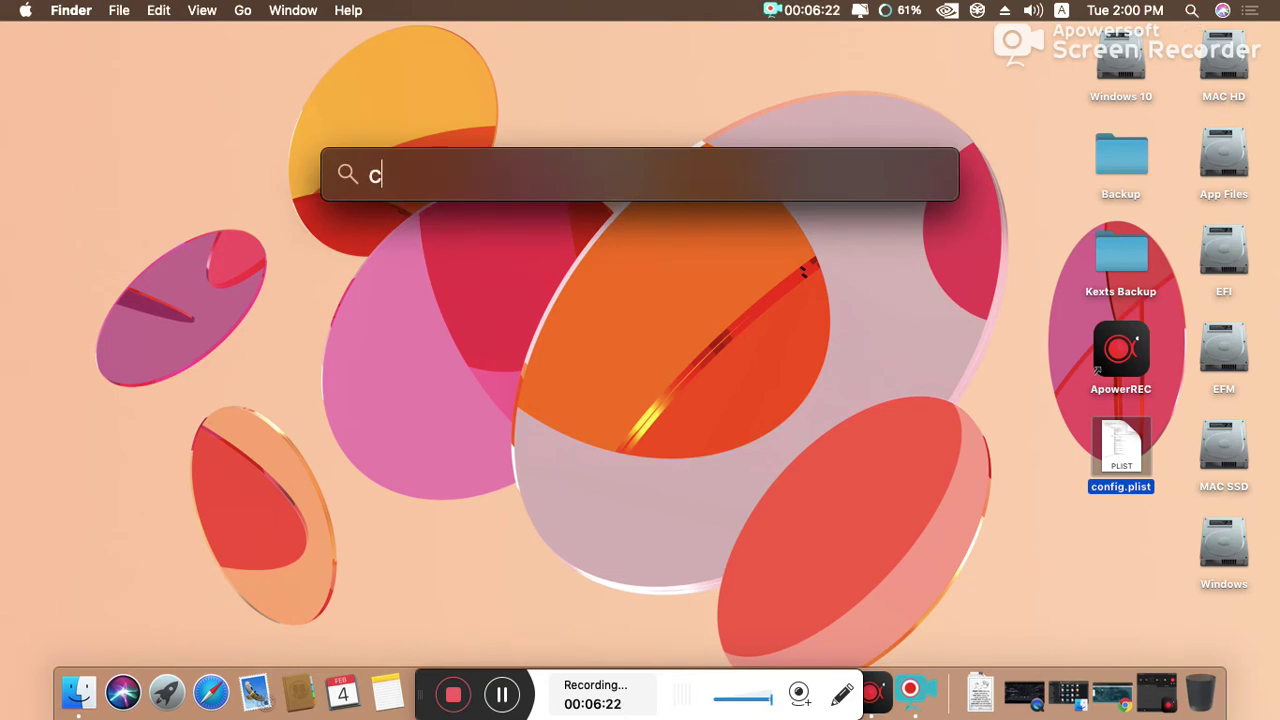
text(lo)
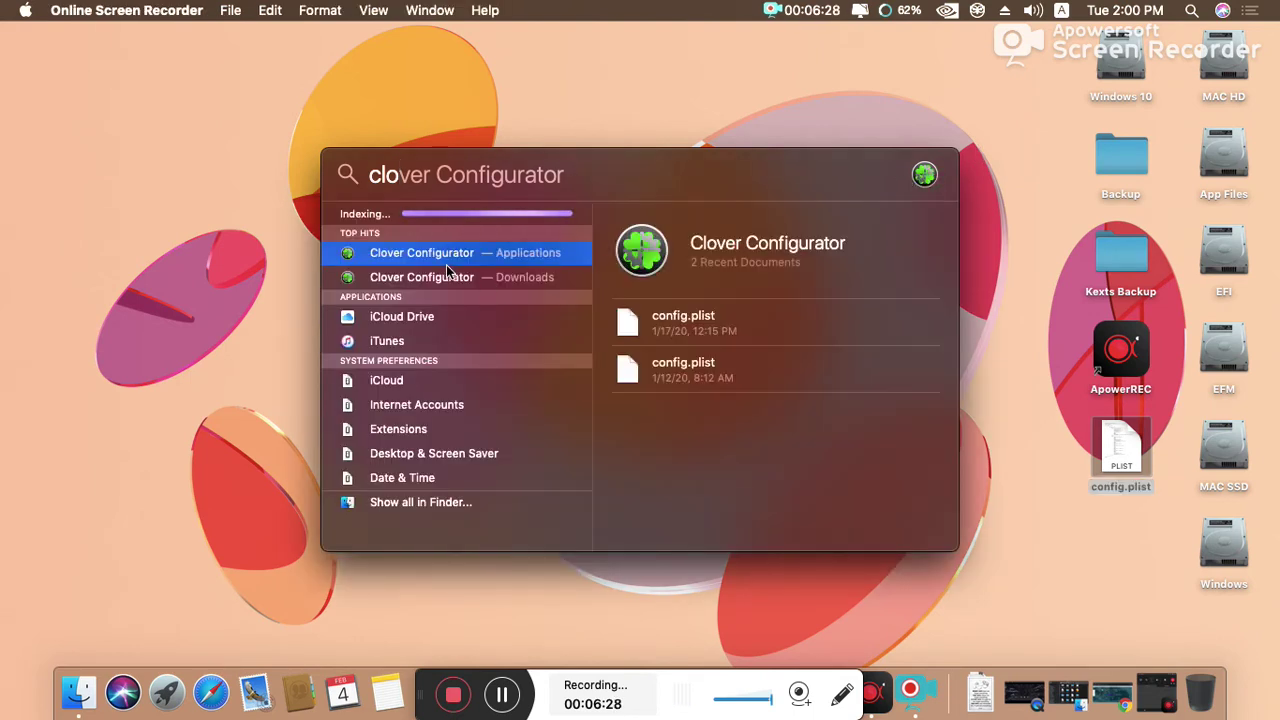
double_click(444, 266)
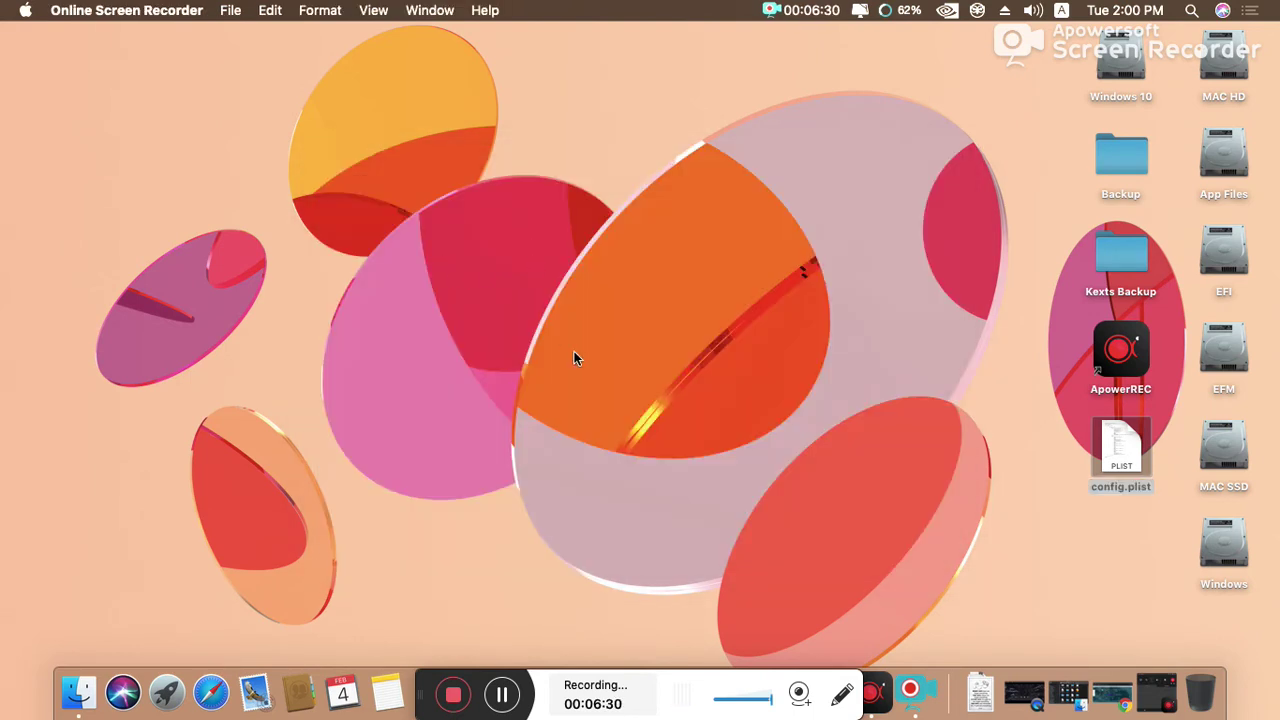
right_click(601, 428)
click(662, 572)
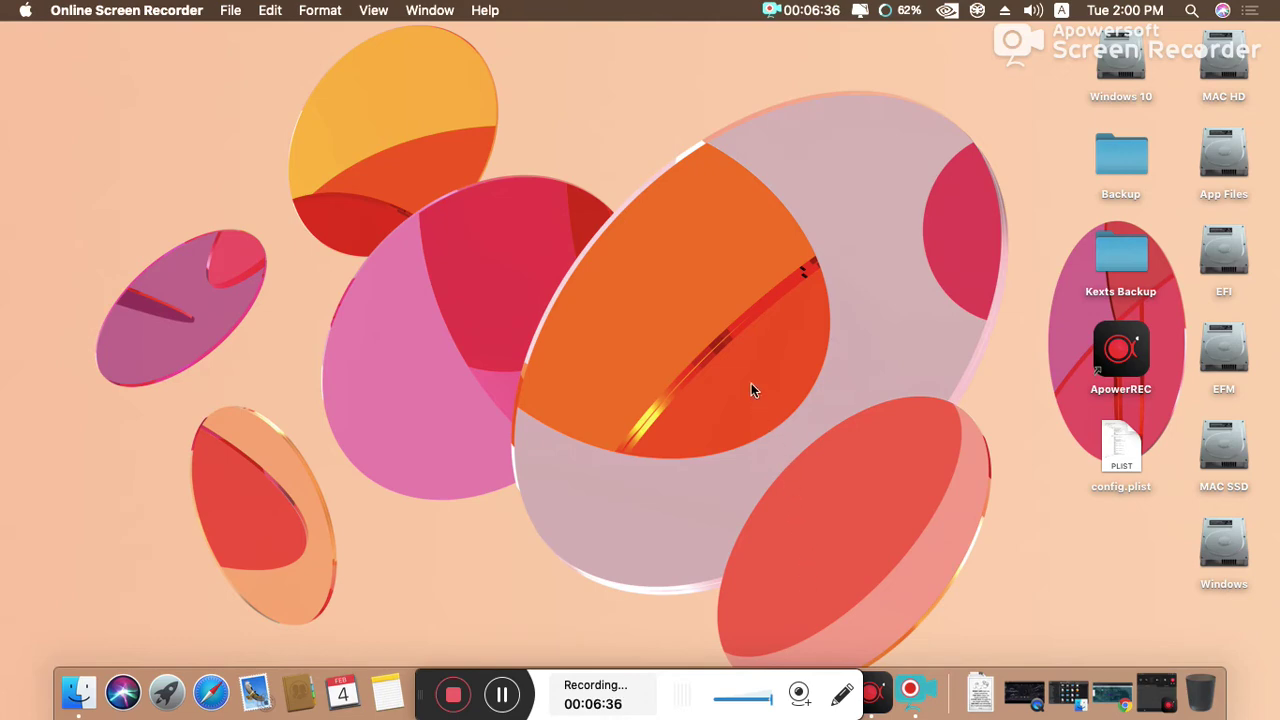
click(706, 336)
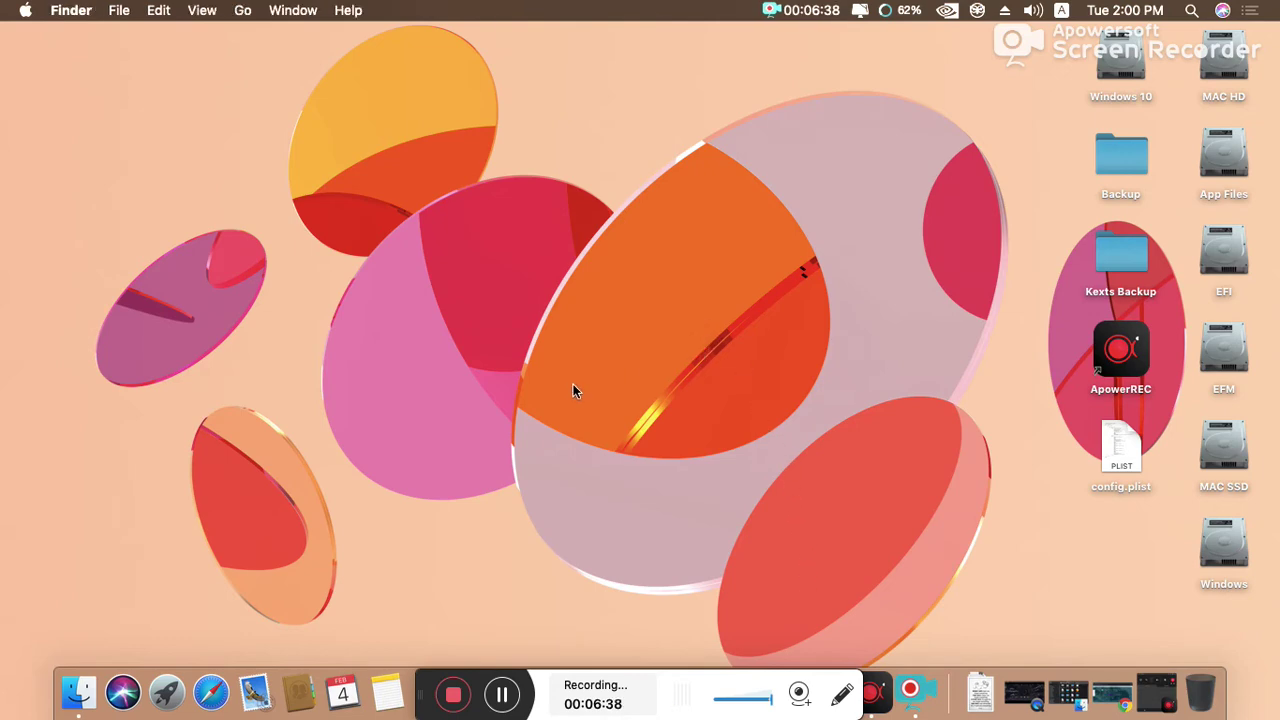
key(F4)
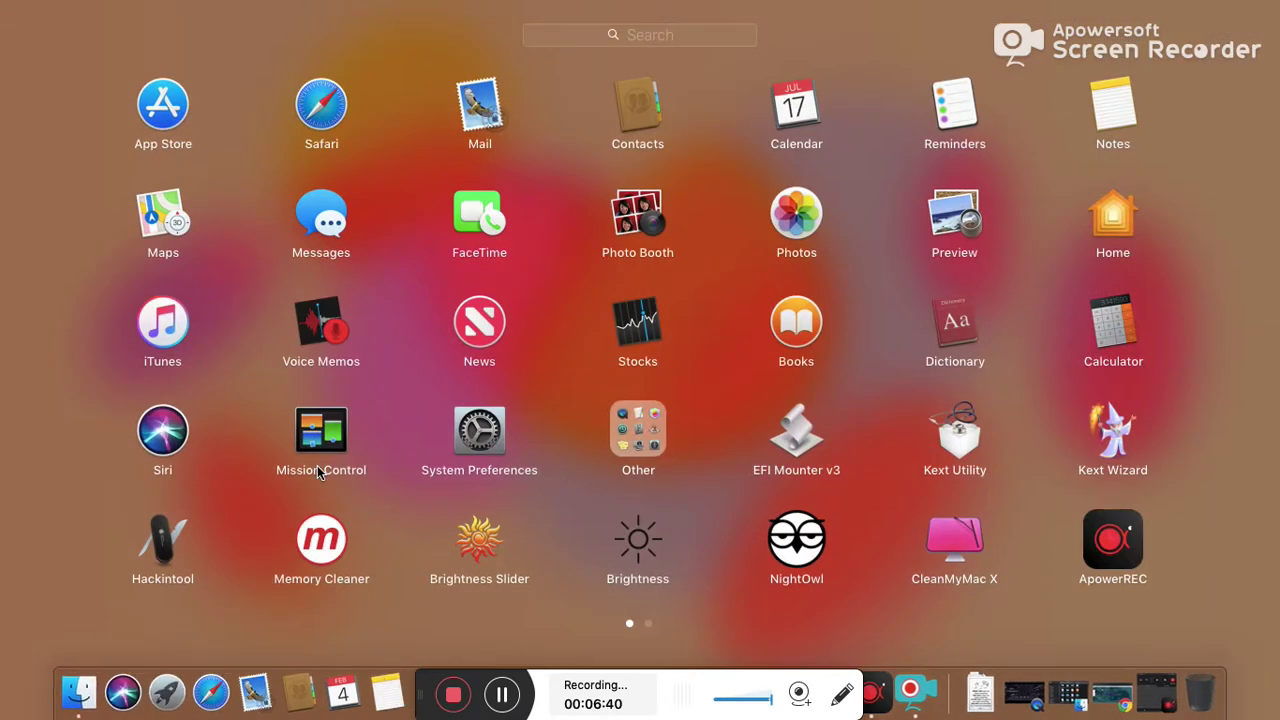
scroll(317, 468, down, 2)
scroll(316, 478, up, 2)
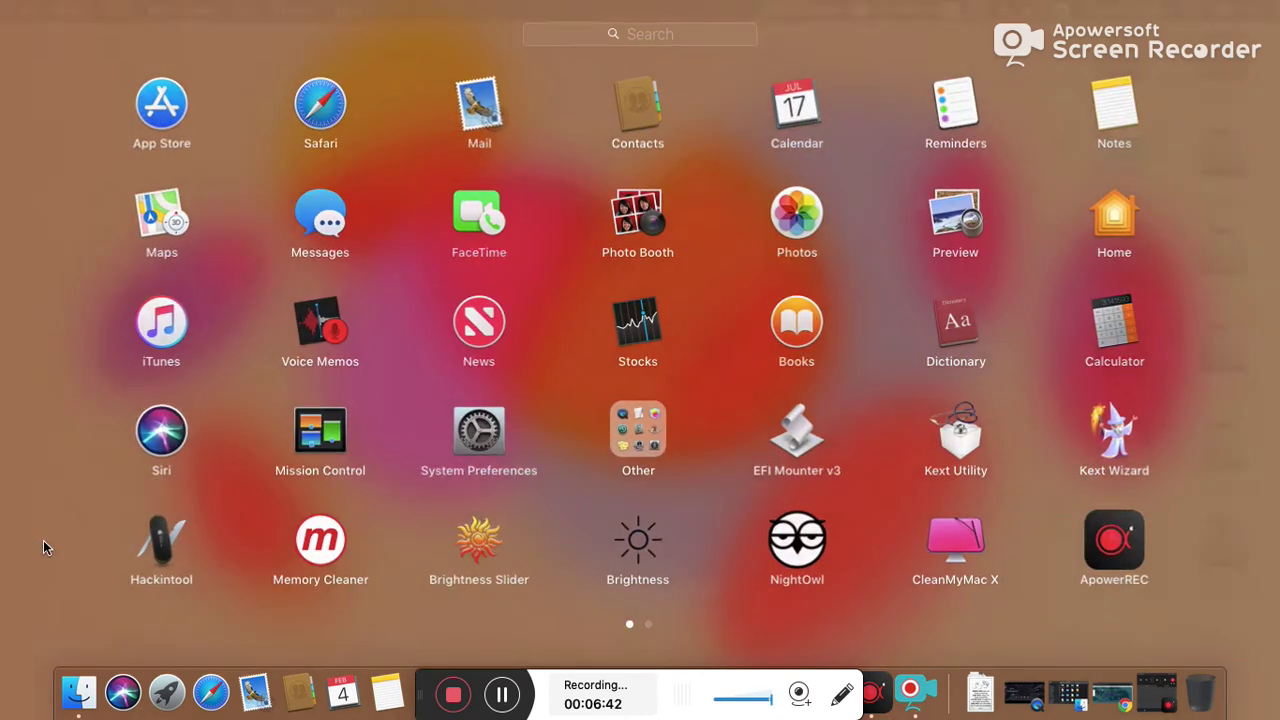
click(43, 540)
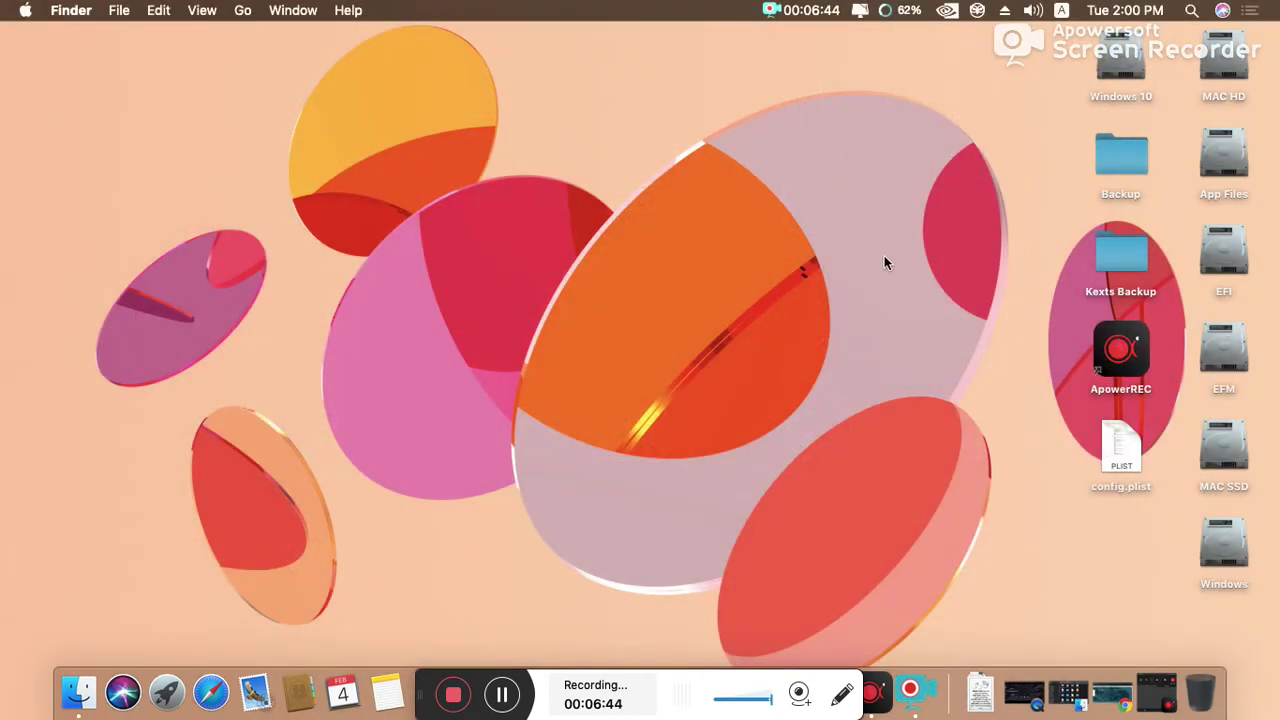
- Launch the Downloads copy of Clover Configurator from the Spotlight results for "clo" and bring up its window
click(1190, 11)
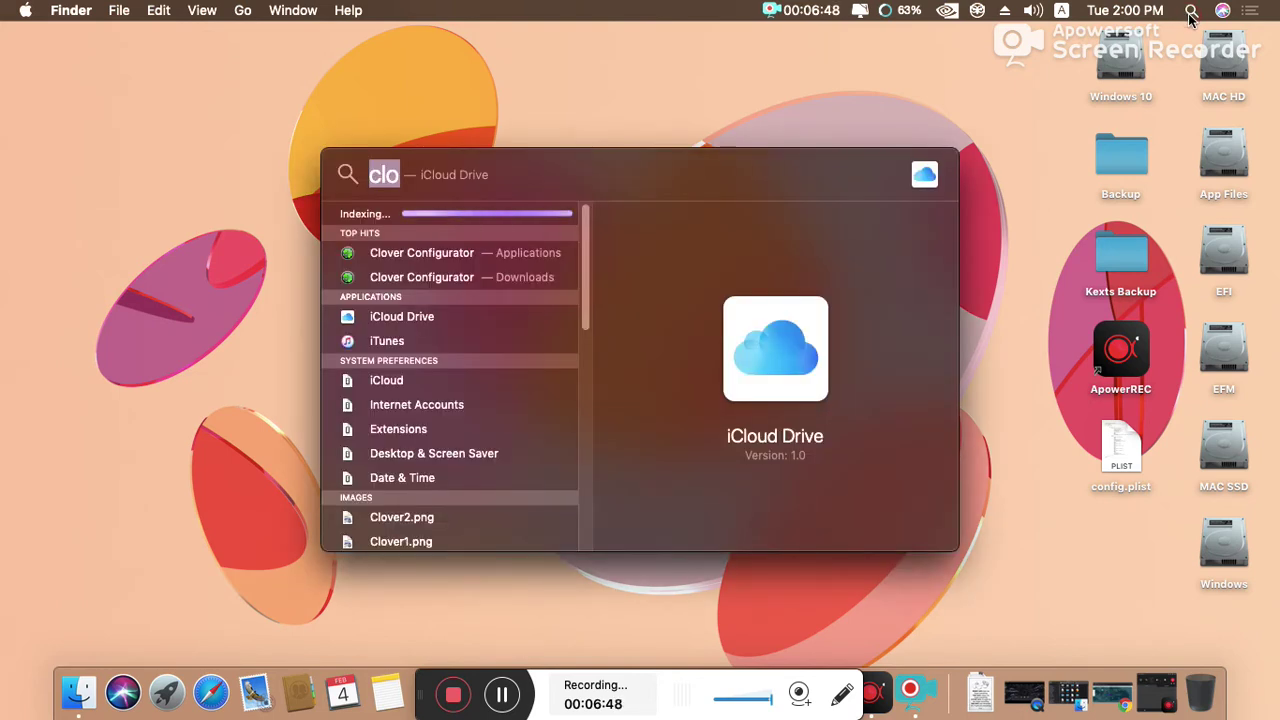
click(437, 278)
double_click(437, 279)
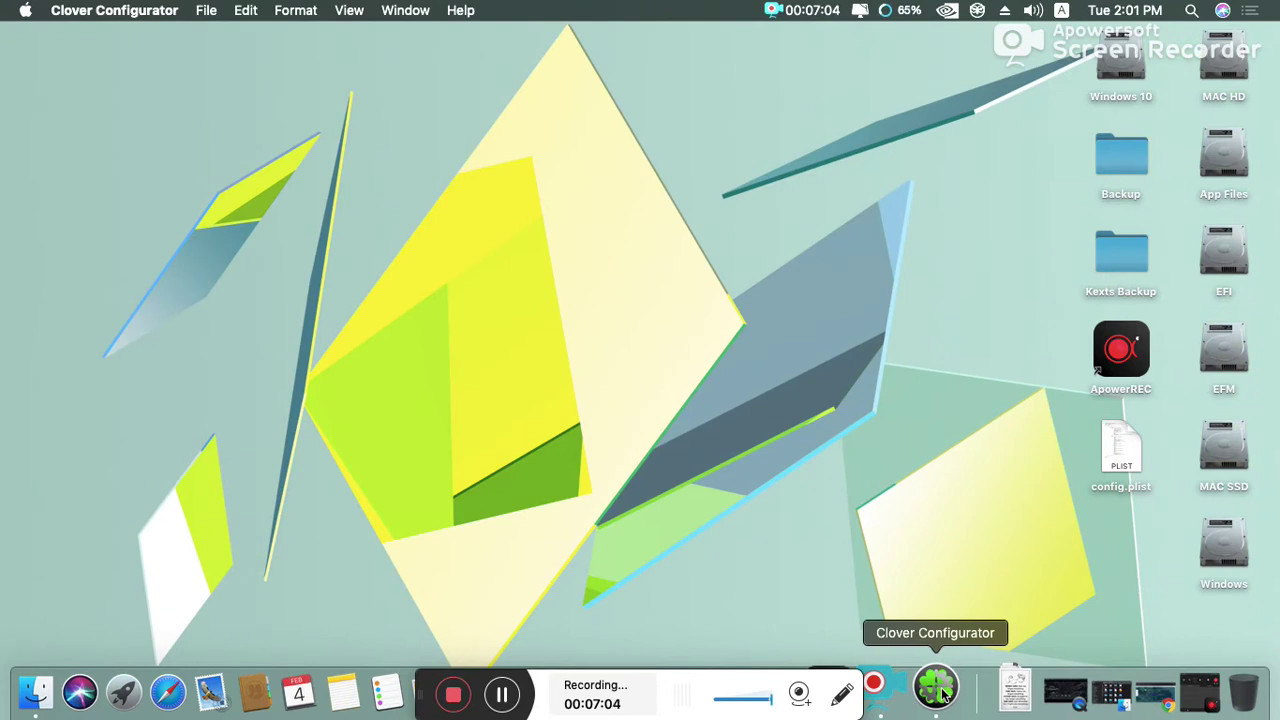
click(937, 688)
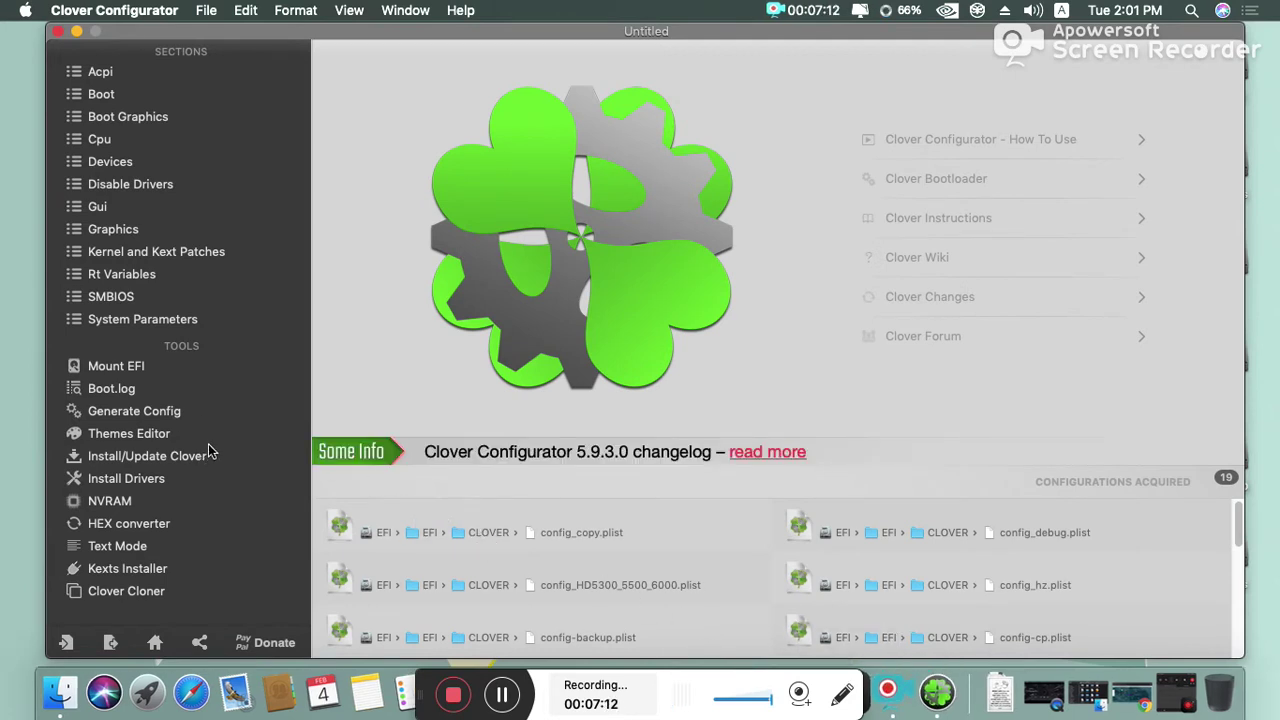
- Mount the EFI partition of the current boot disk (disk0s1), authorising the change with the account password
click(120, 369)
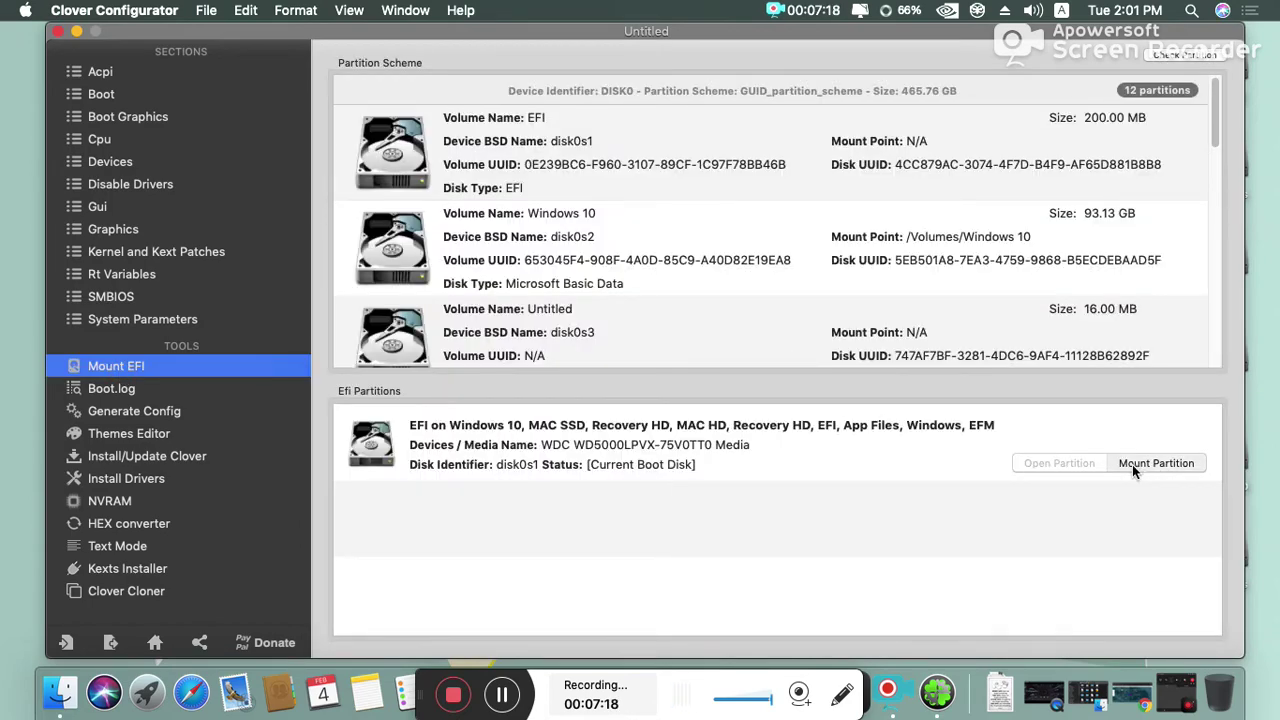
click(1152, 463)
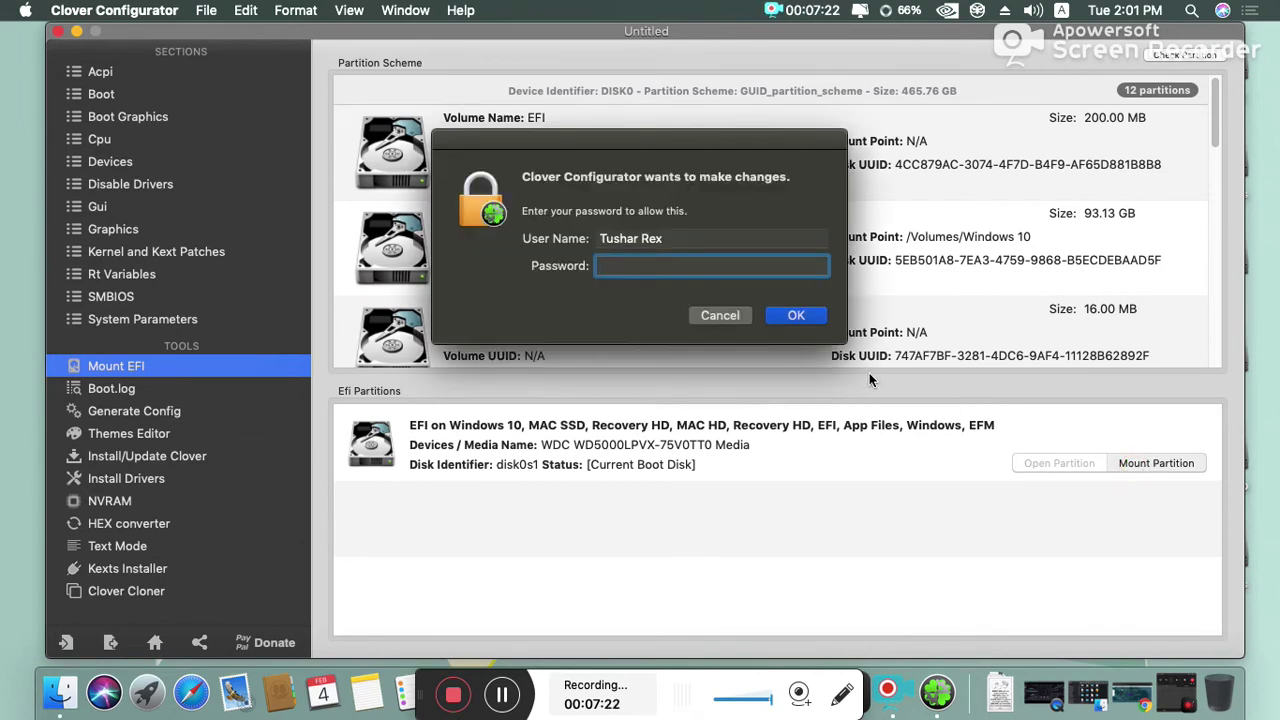
text(••••)
key(Return)
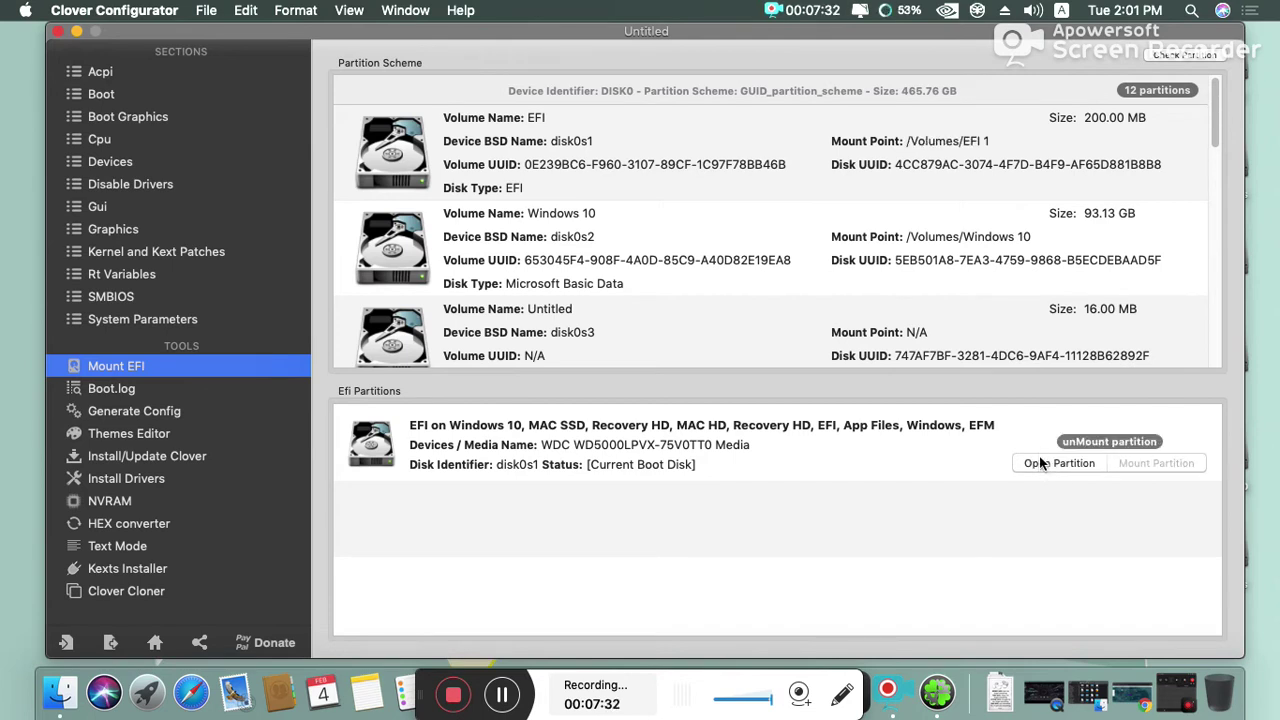
- Look into the mounted EFI partition in Finder, then close it and the Clover Configurator window
click(1038, 462)
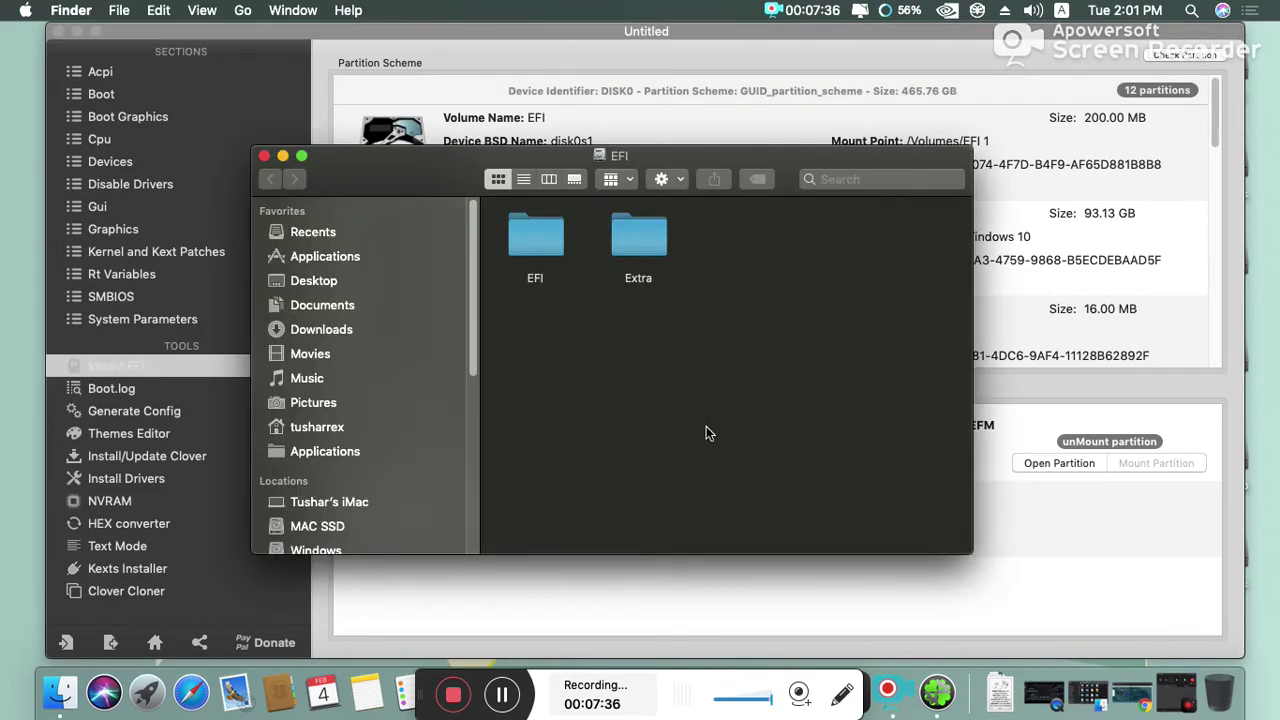
click(264, 156)
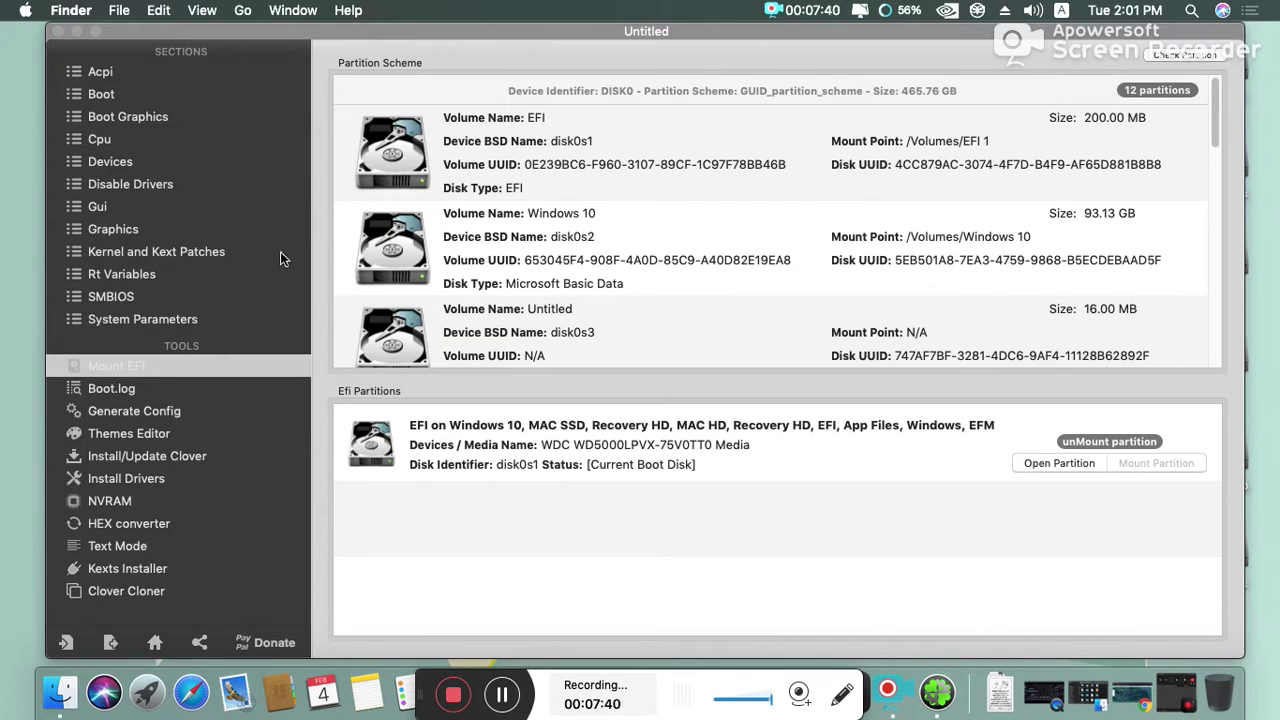
click(189, 33)
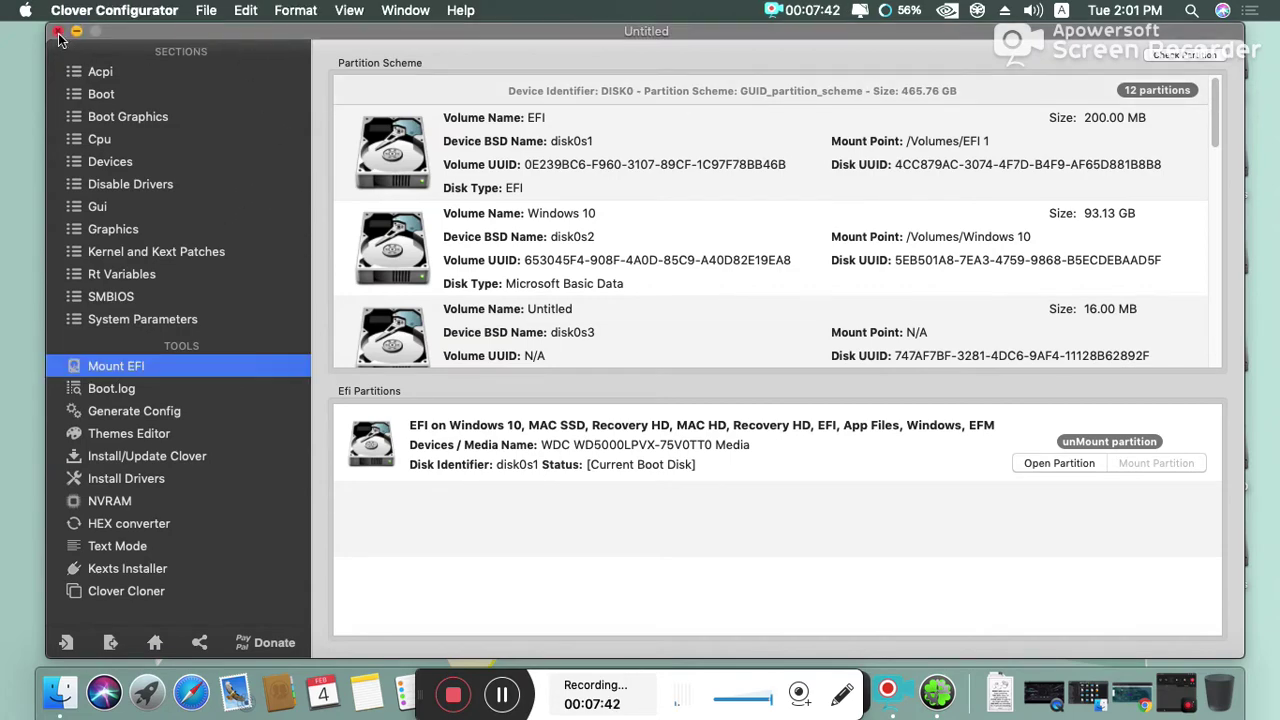
click(58, 33)
- Open the desktop's config.plist with Clover Configurator (4.42.1) and show its Devices section
click(1122, 450)
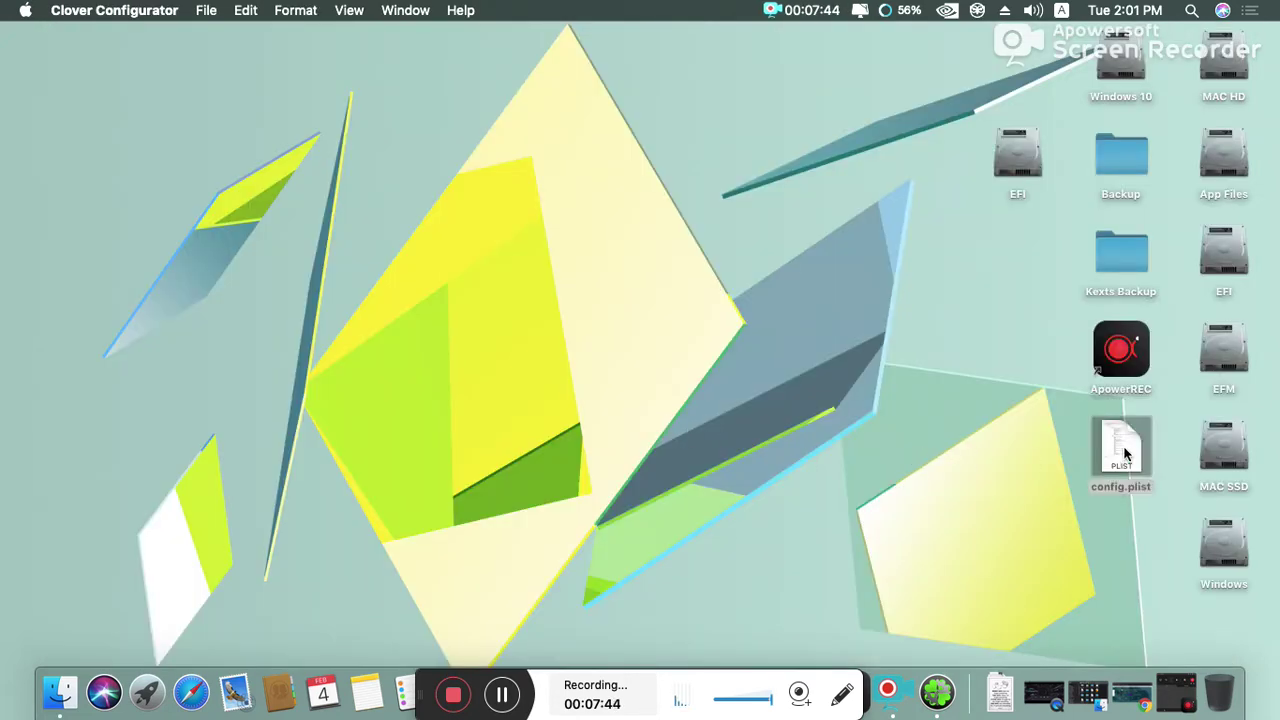
right_click(1106, 438)
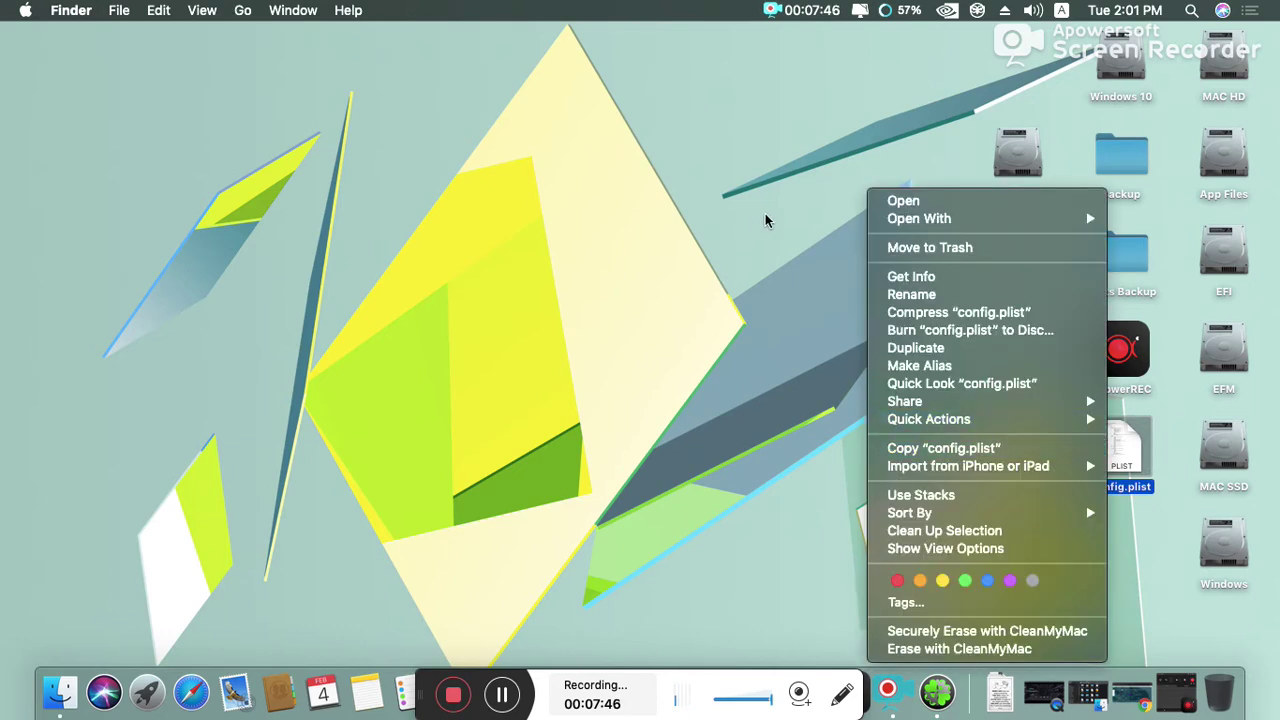
mouse_move(942, 222)
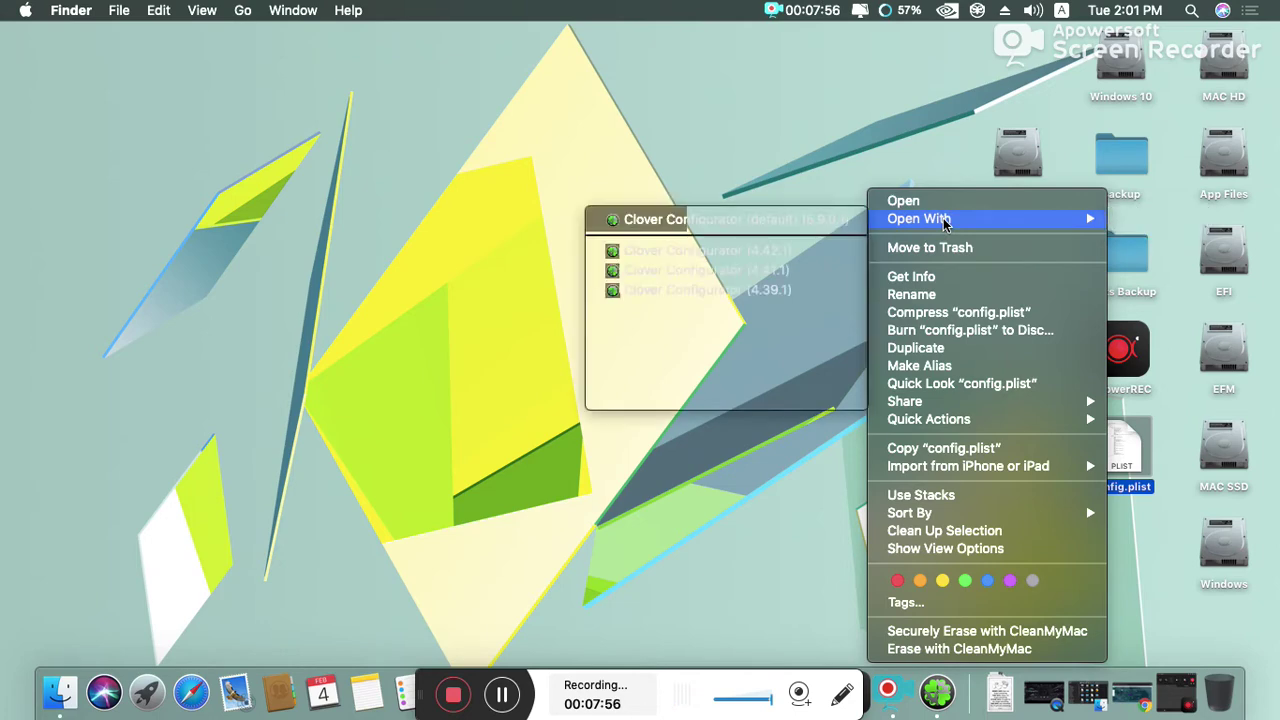
click(829, 251)
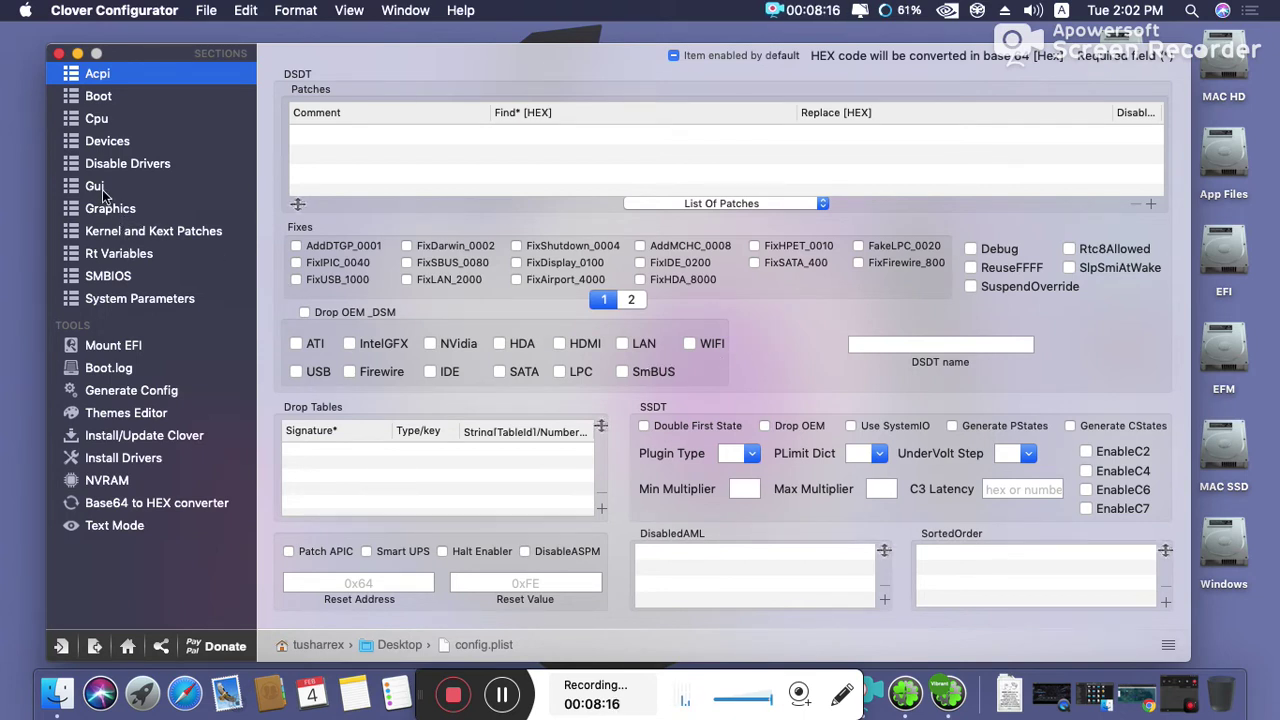
click(101, 148)
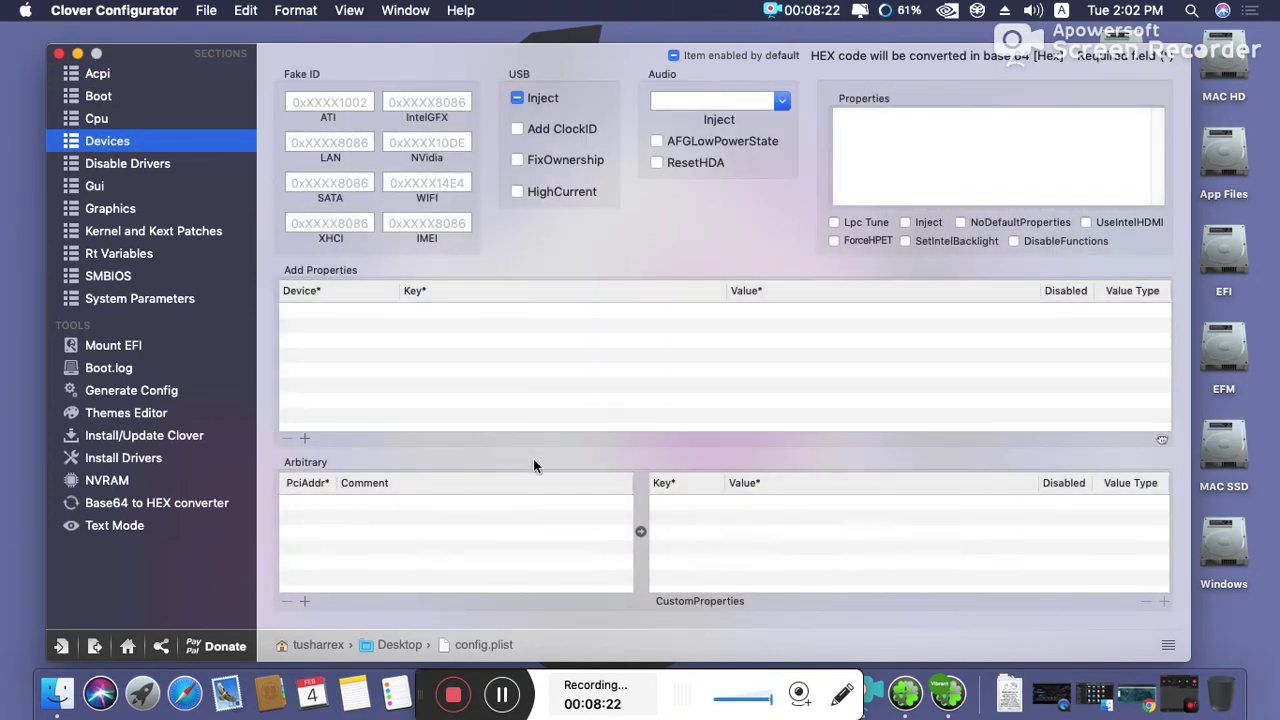
- Reopen the desktop's config.plist with the default Clover Configurator (5.9.0.1) and show the Properties list of its Devices section
click(59, 53)
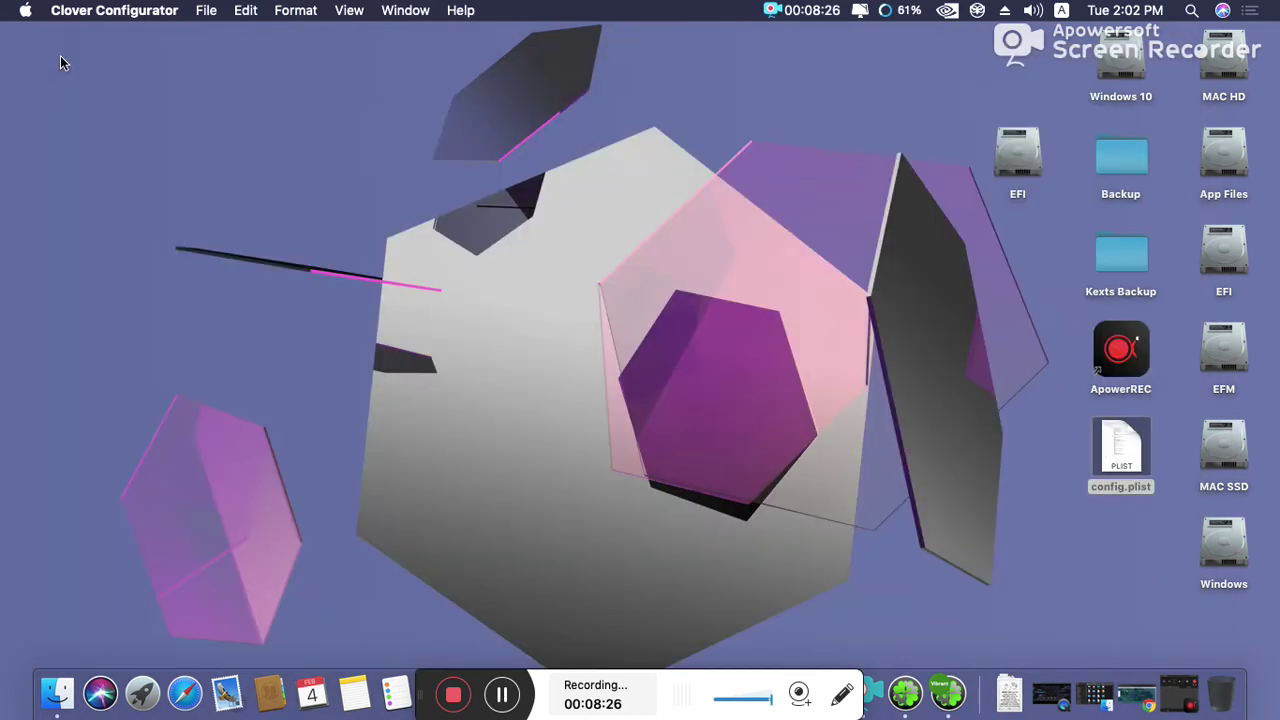
right_click(1115, 455)
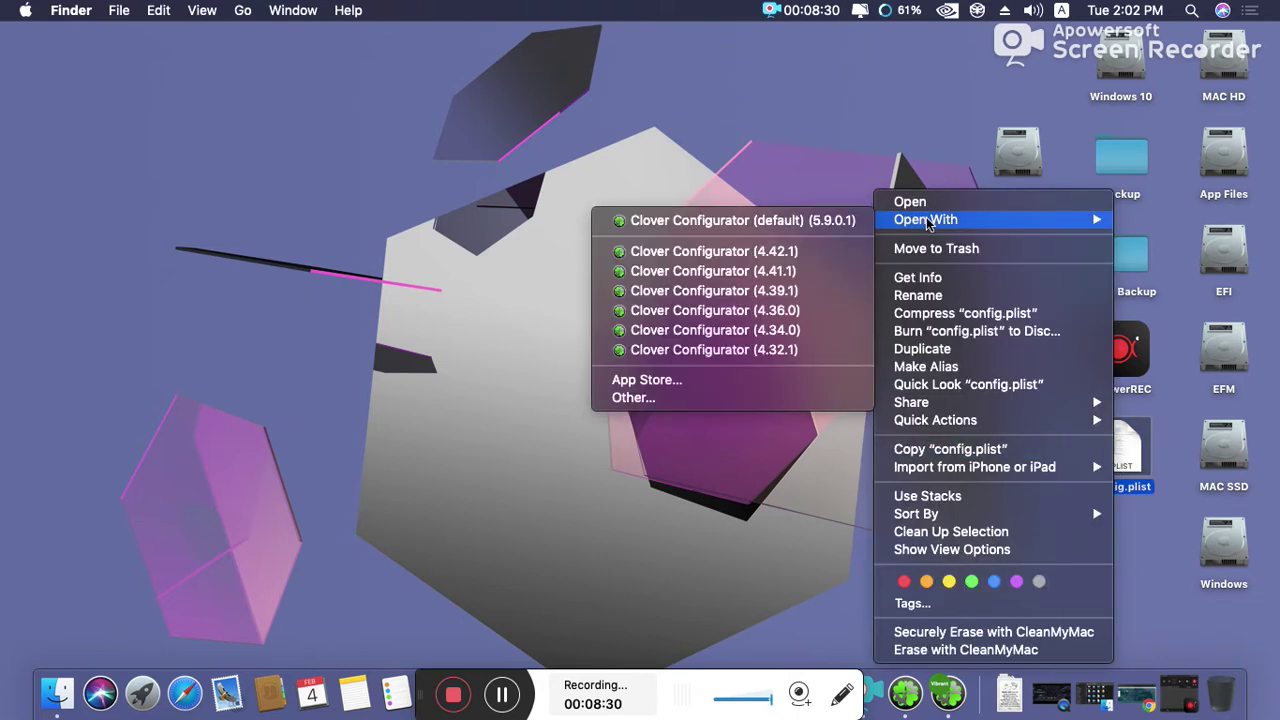
click(835, 222)
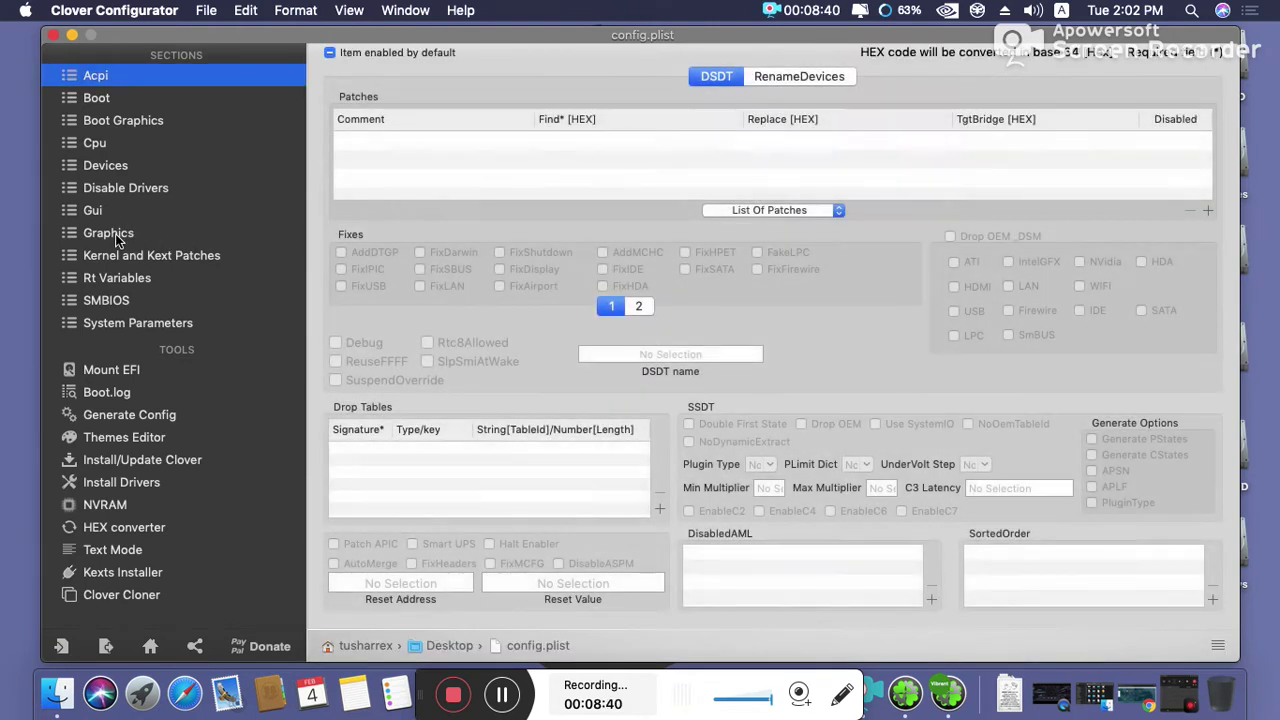
click(88, 172)
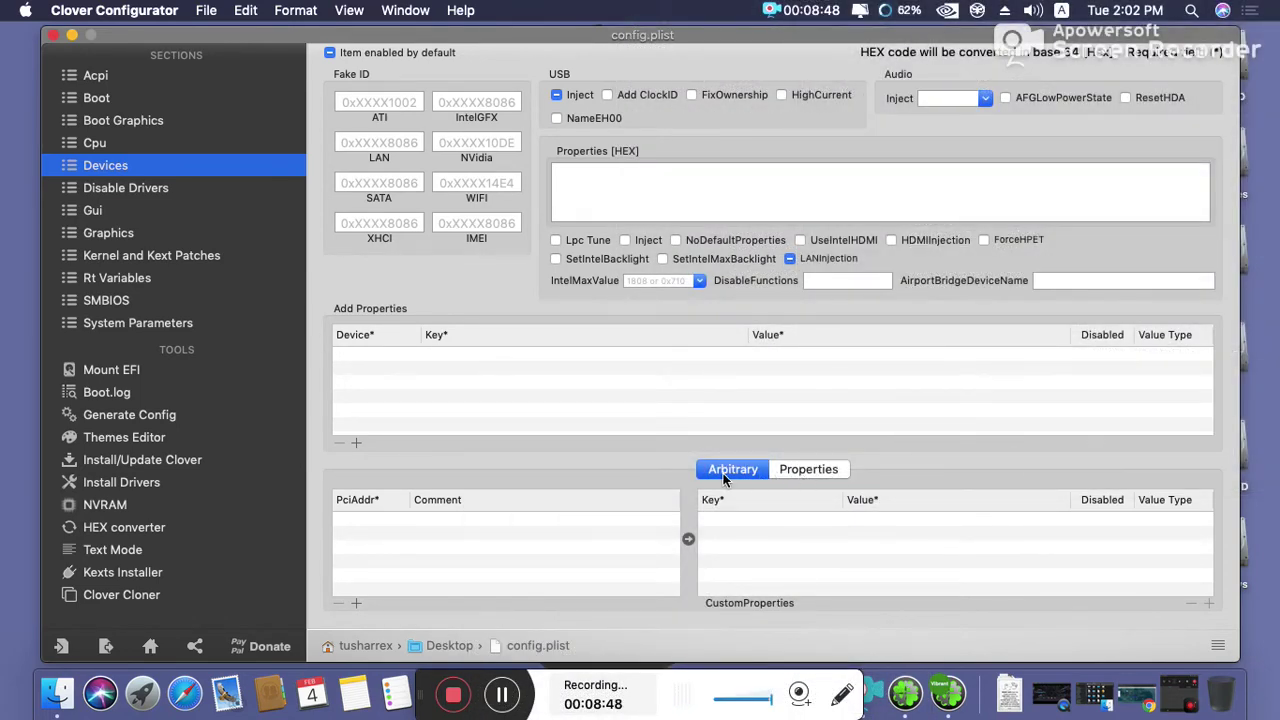
click(809, 470)
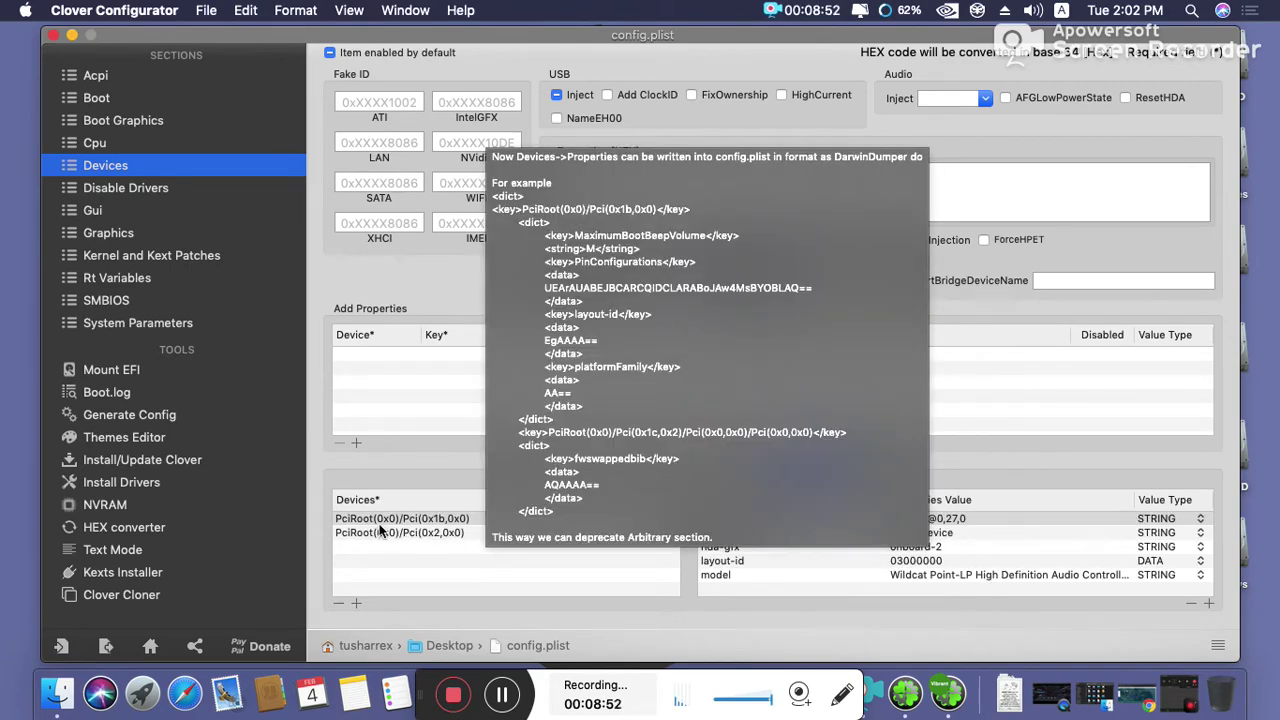
- Examine the property keys and values of devices PciRoot(0x0)/Pci(0x1b,0x0) and PciRoot(0x0)/Pci(0x2,0x0), then minimize the config.plist window
click(357, 572)
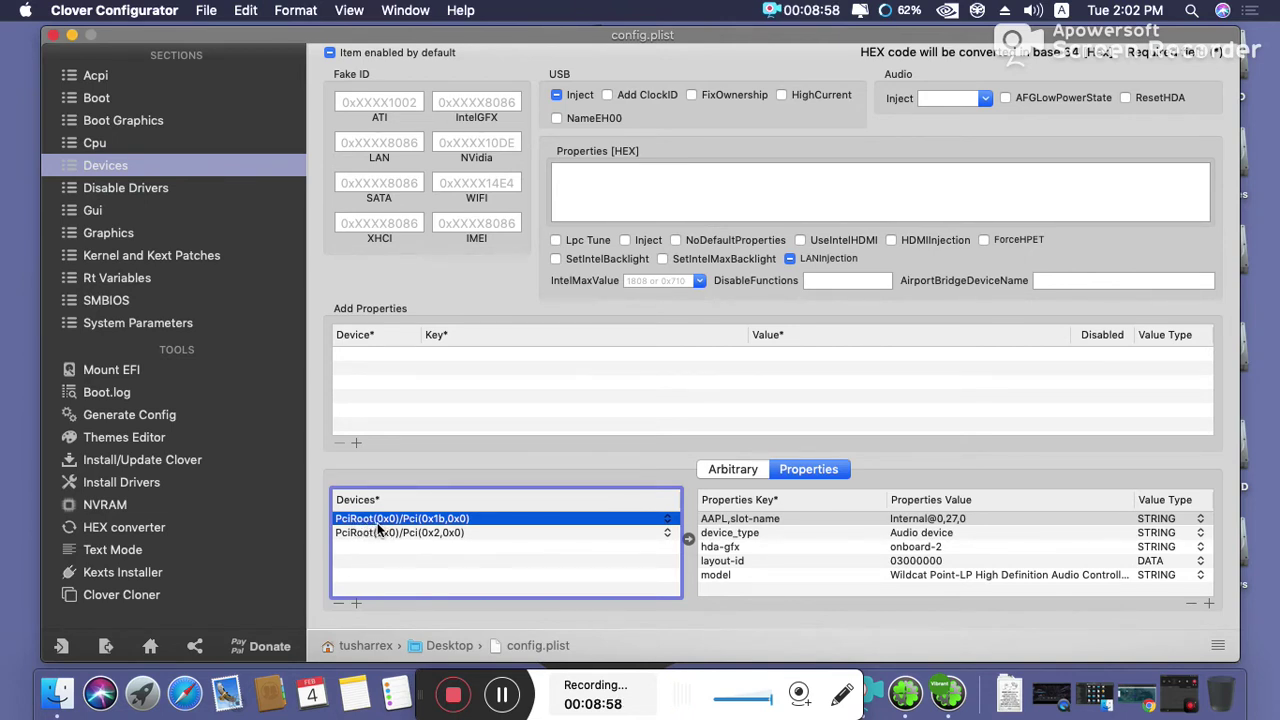
click(442, 533)
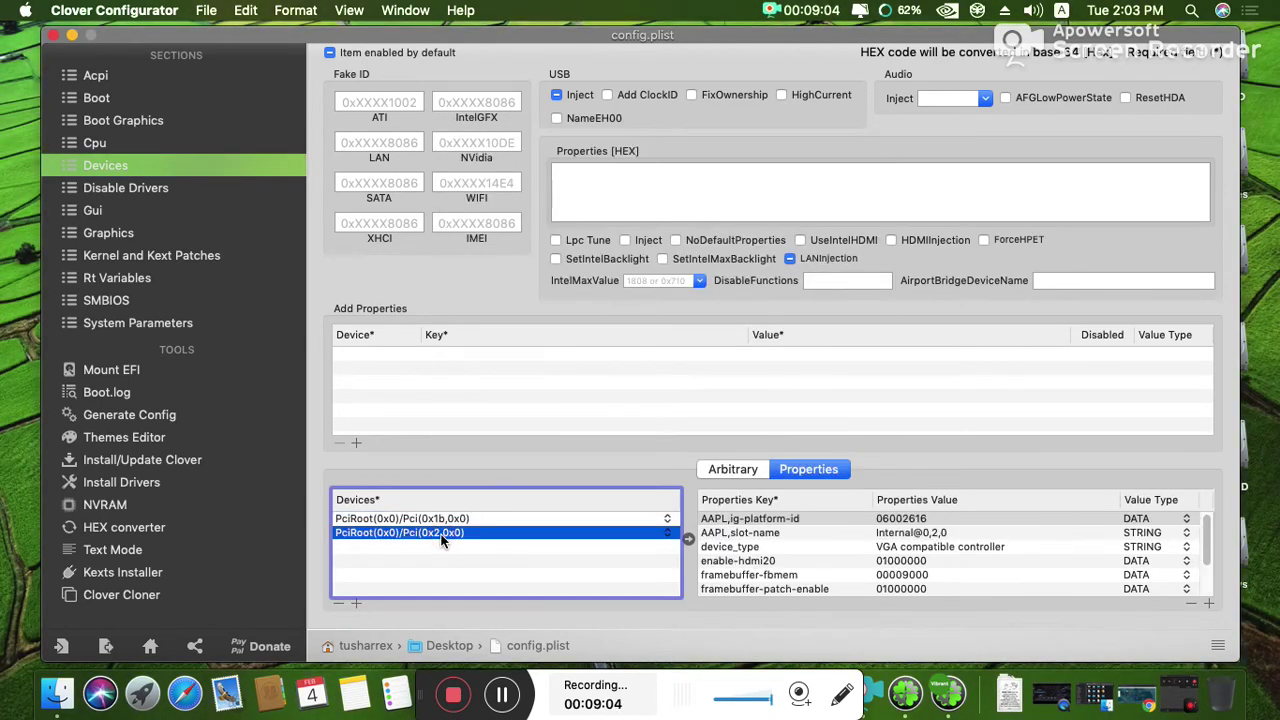
scroll(860, 550, down, 3)
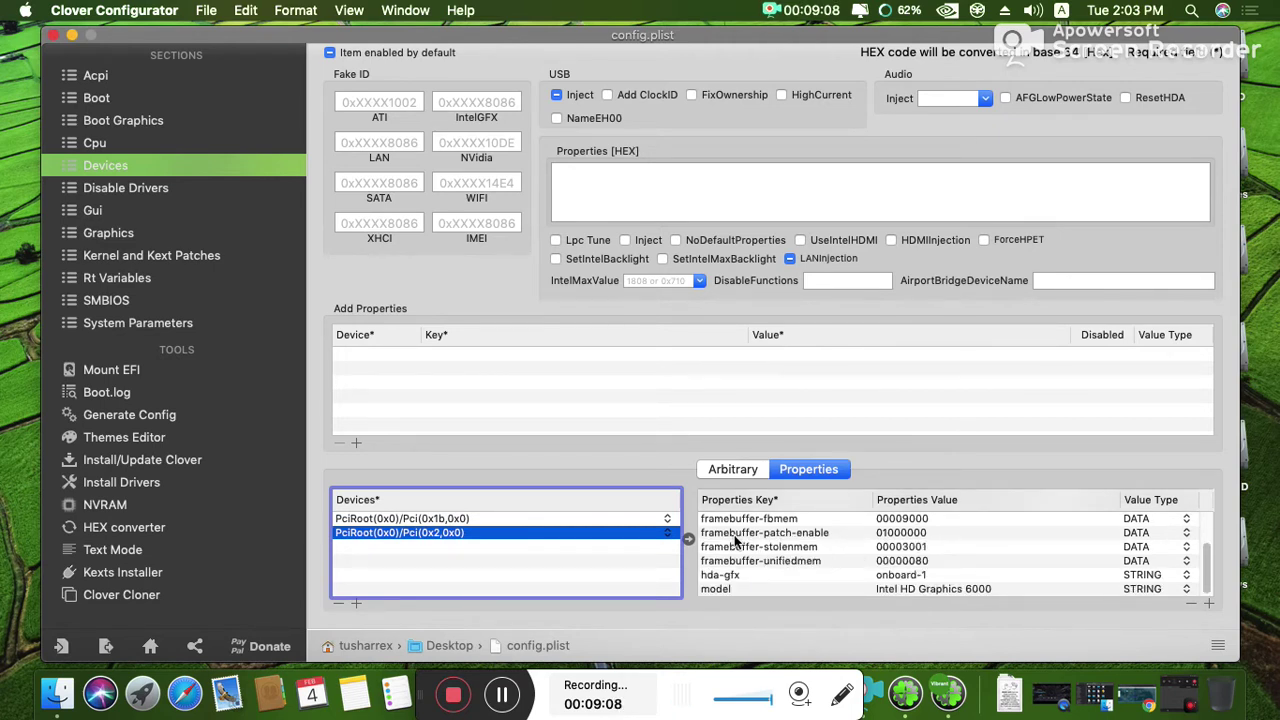
scroll(735, 543, up, 3)
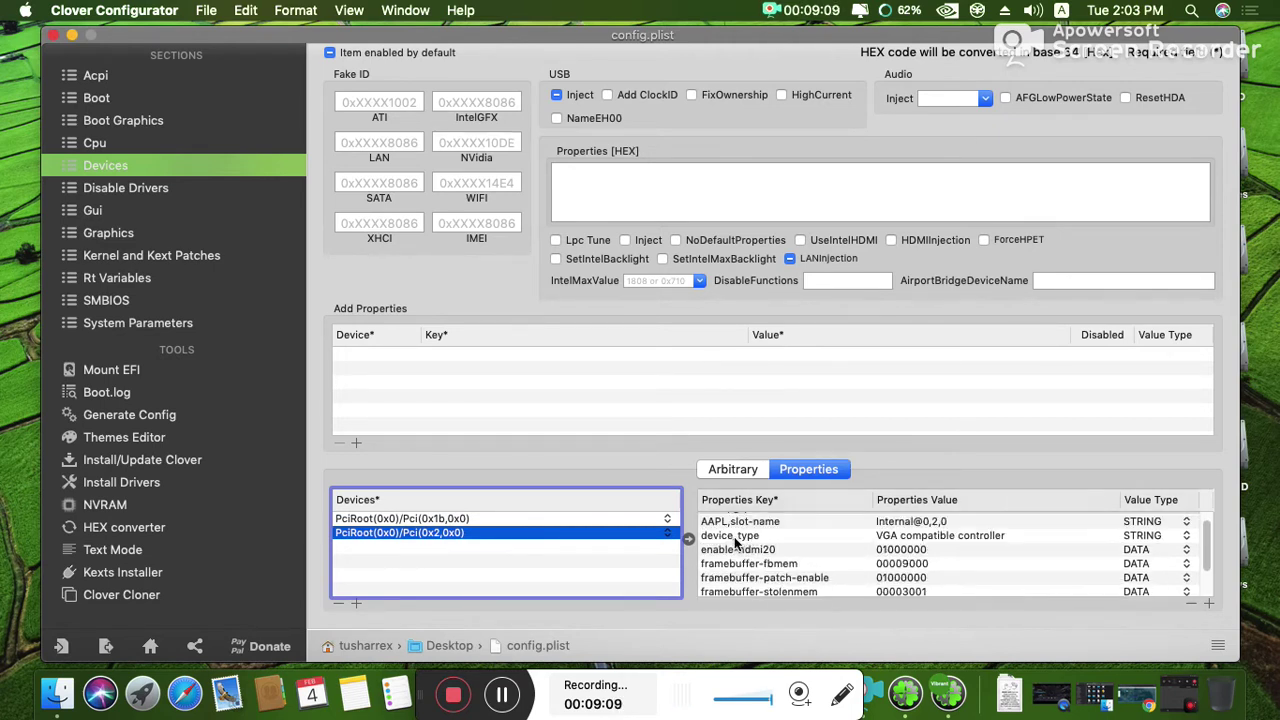
click(448, 518)
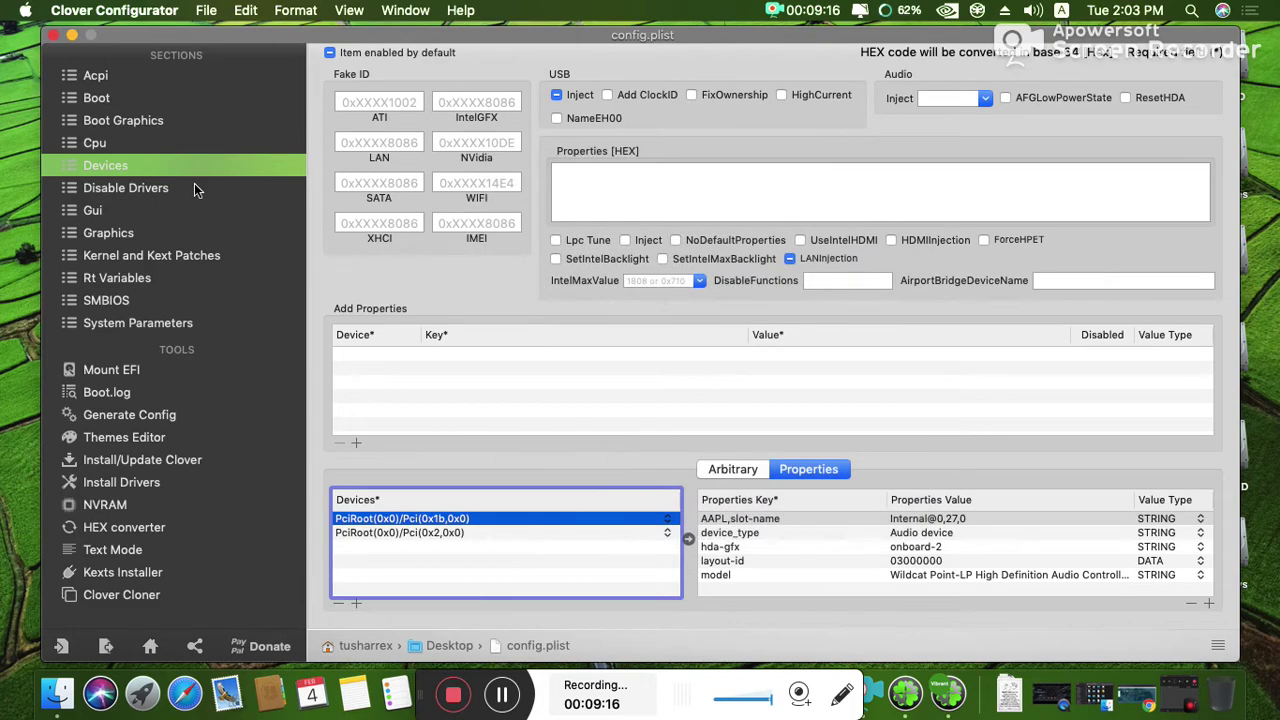
click(71, 35)
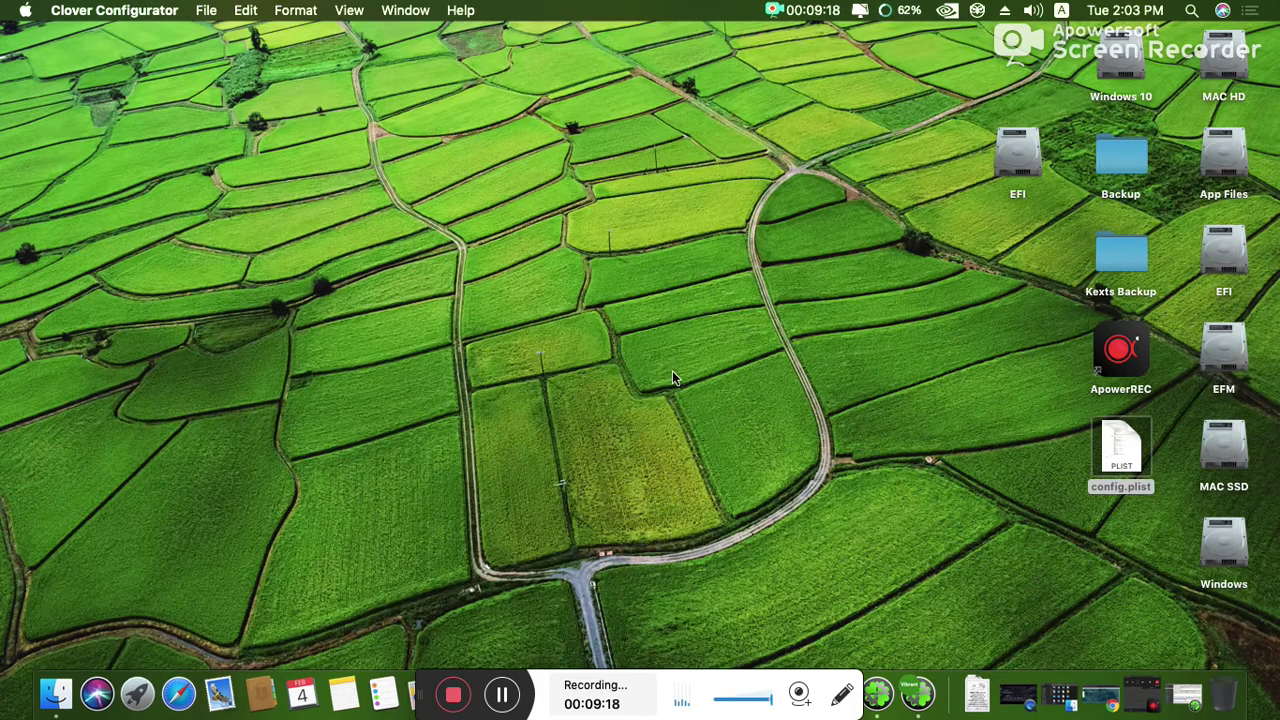
- Browse the mounted EFI partition in Finder to the EFI/CLOVER folder and locate its config.plist
double_click(1017, 155)
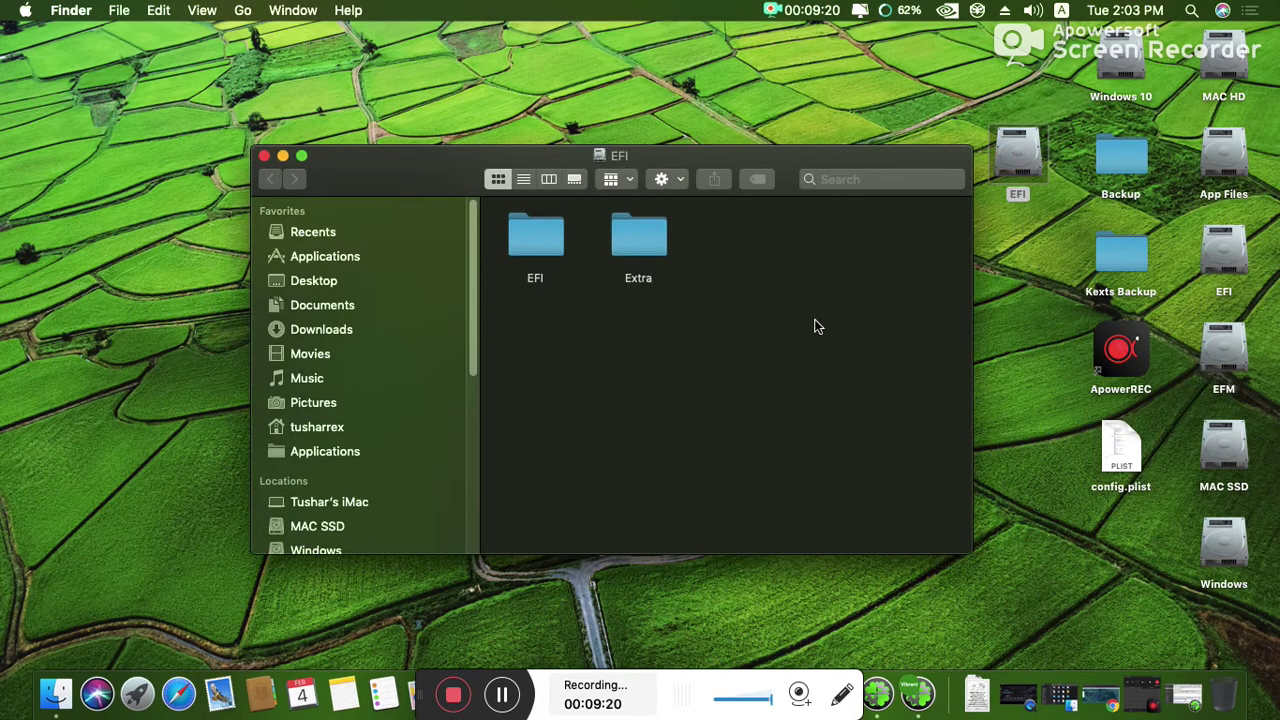
double_click(534, 248)
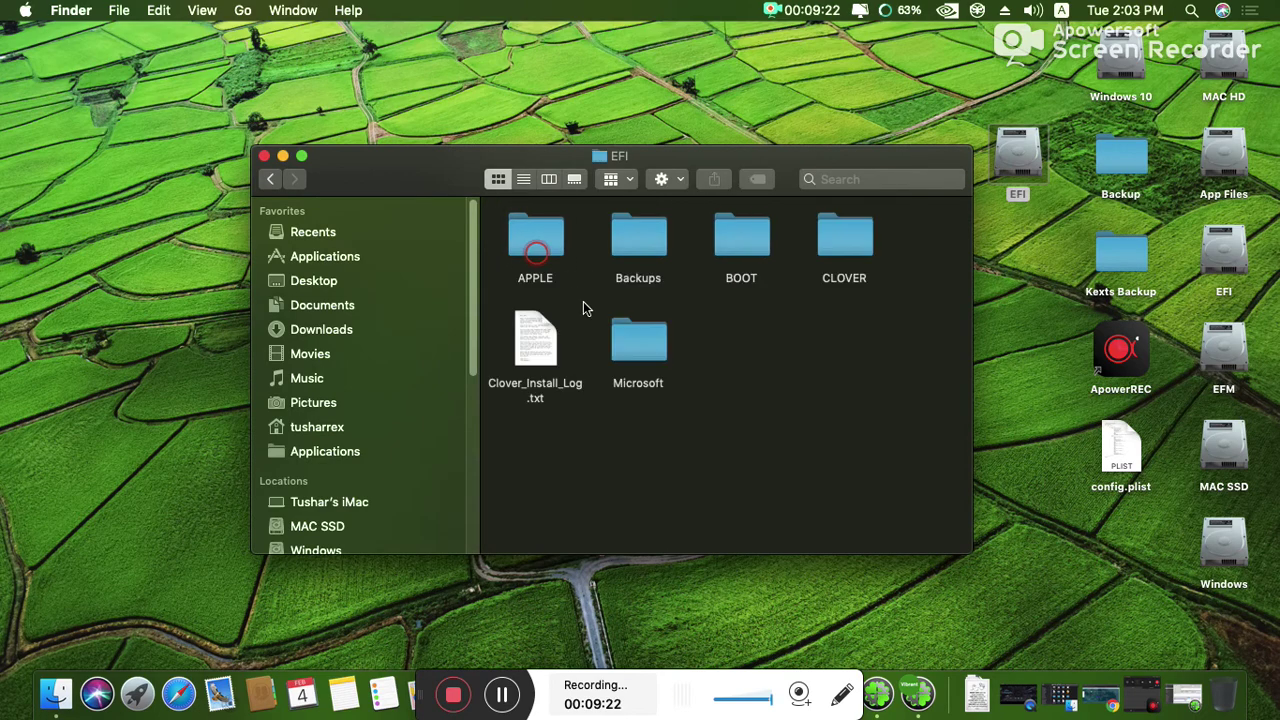
double_click(846, 245)
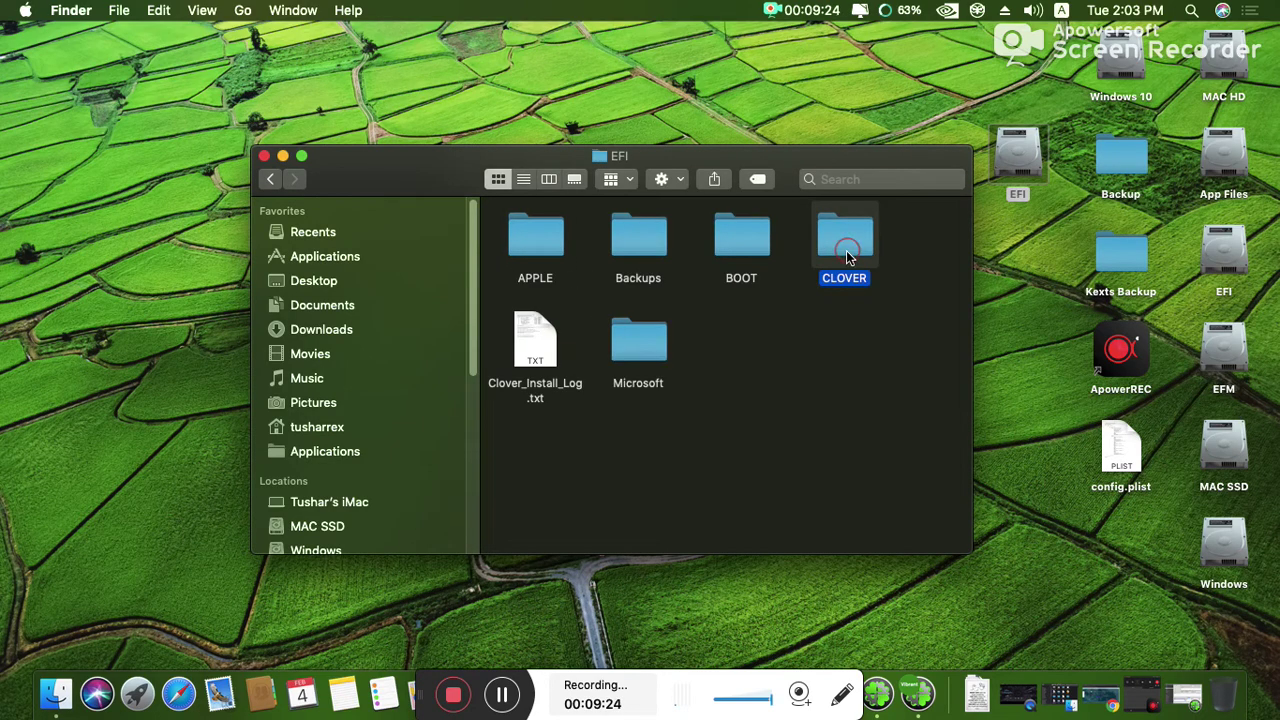
scroll(716, 335, down, 5)
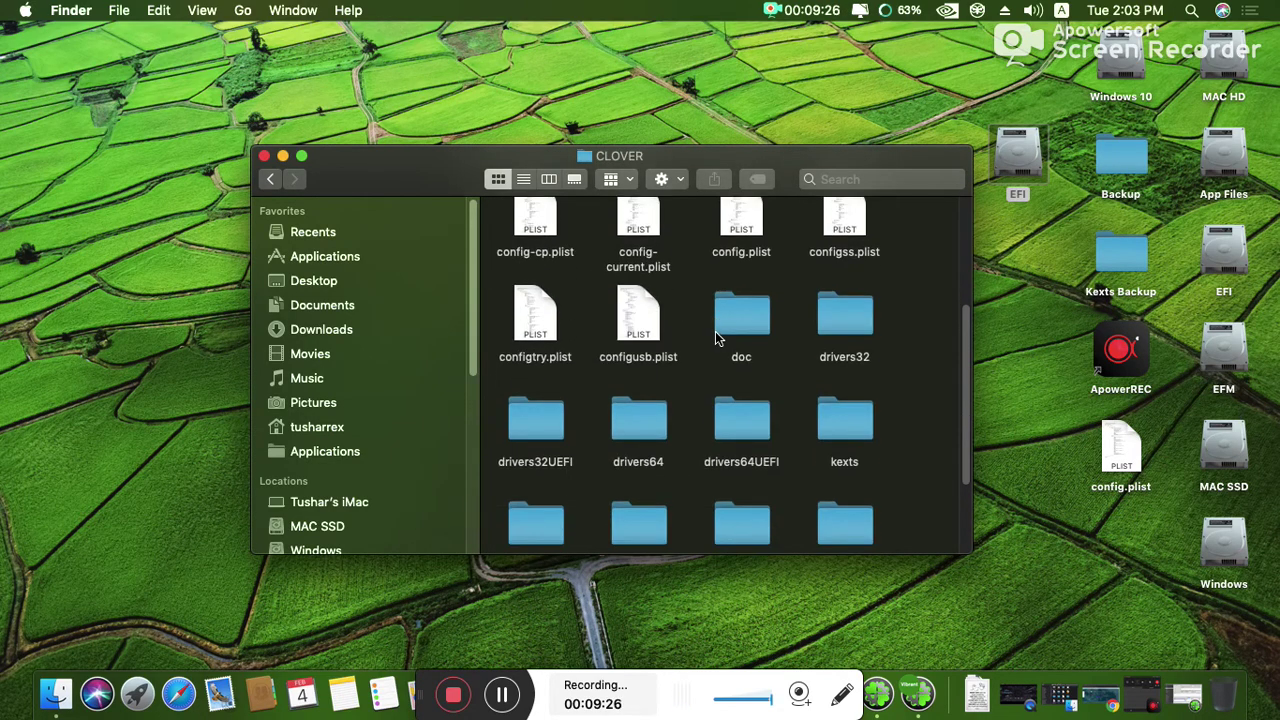
scroll(715, 338, up, 1)
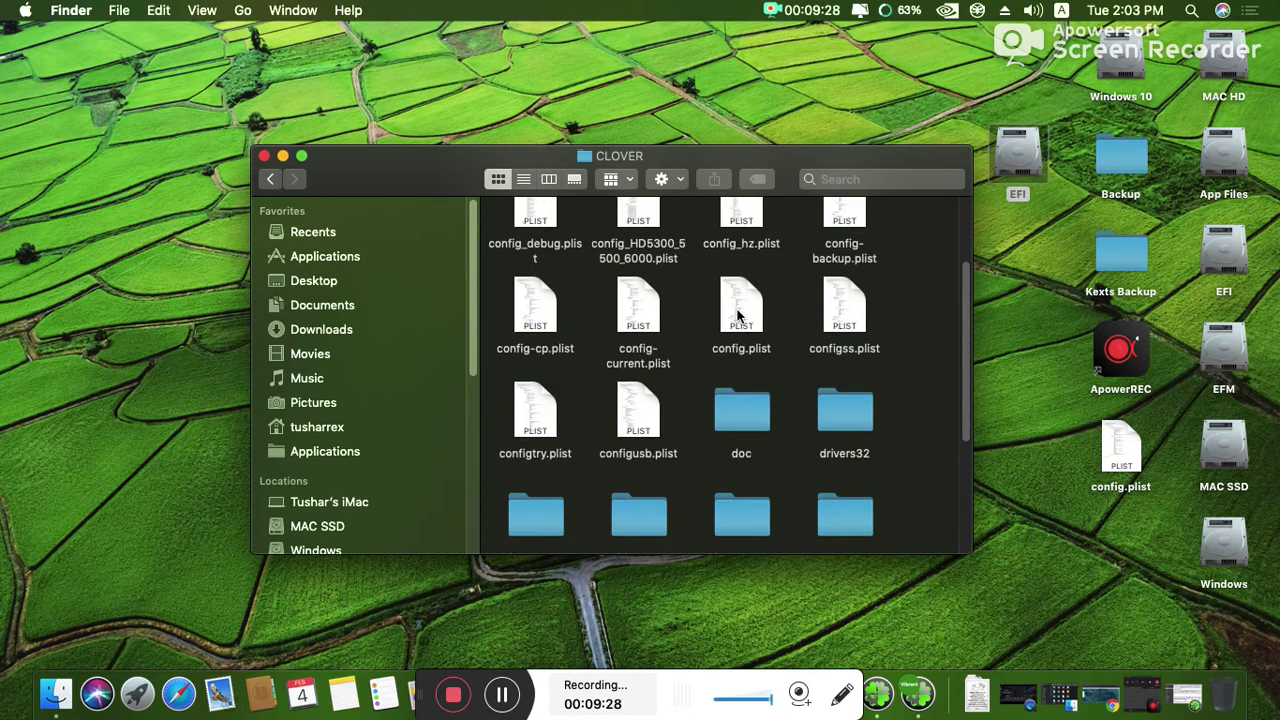
- Open the CLOVER folder's config.plist with Clover Configurator (5.9.0.1) and show the Properties list of its Devices section
right_click(737, 316)
mouse_move(869, 221)
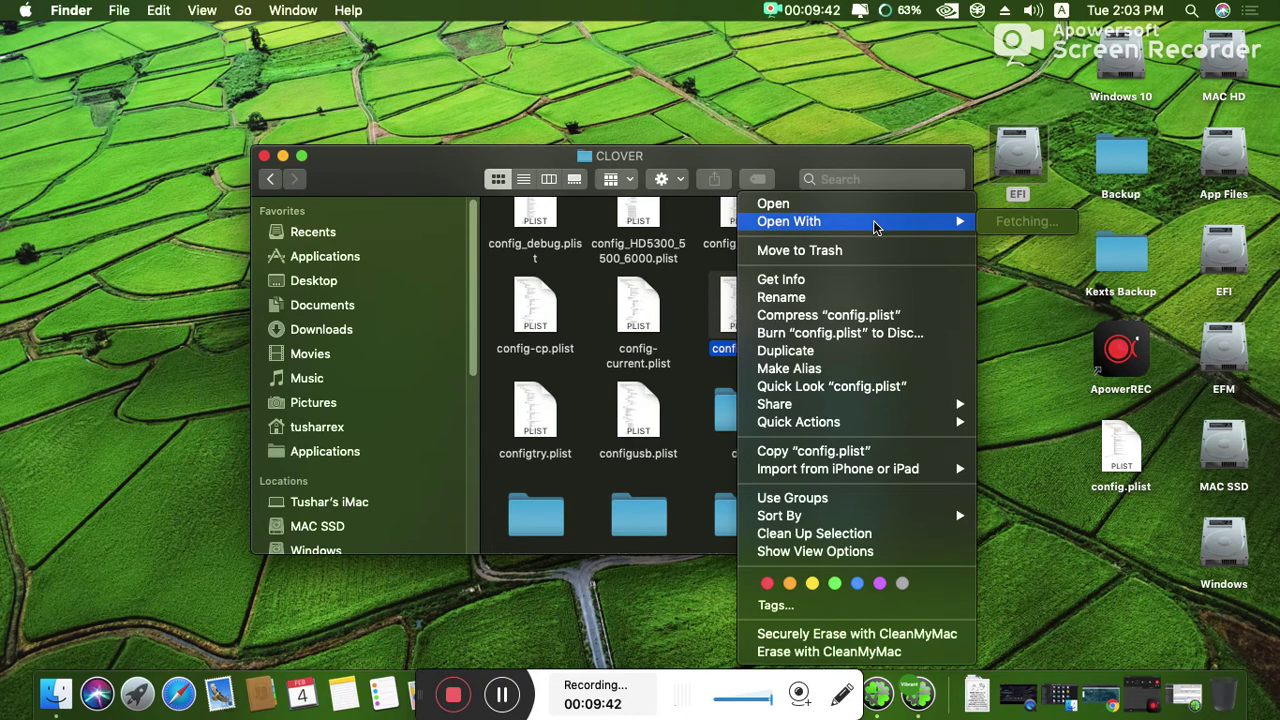
click(694, 283)
right_click(745, 318)
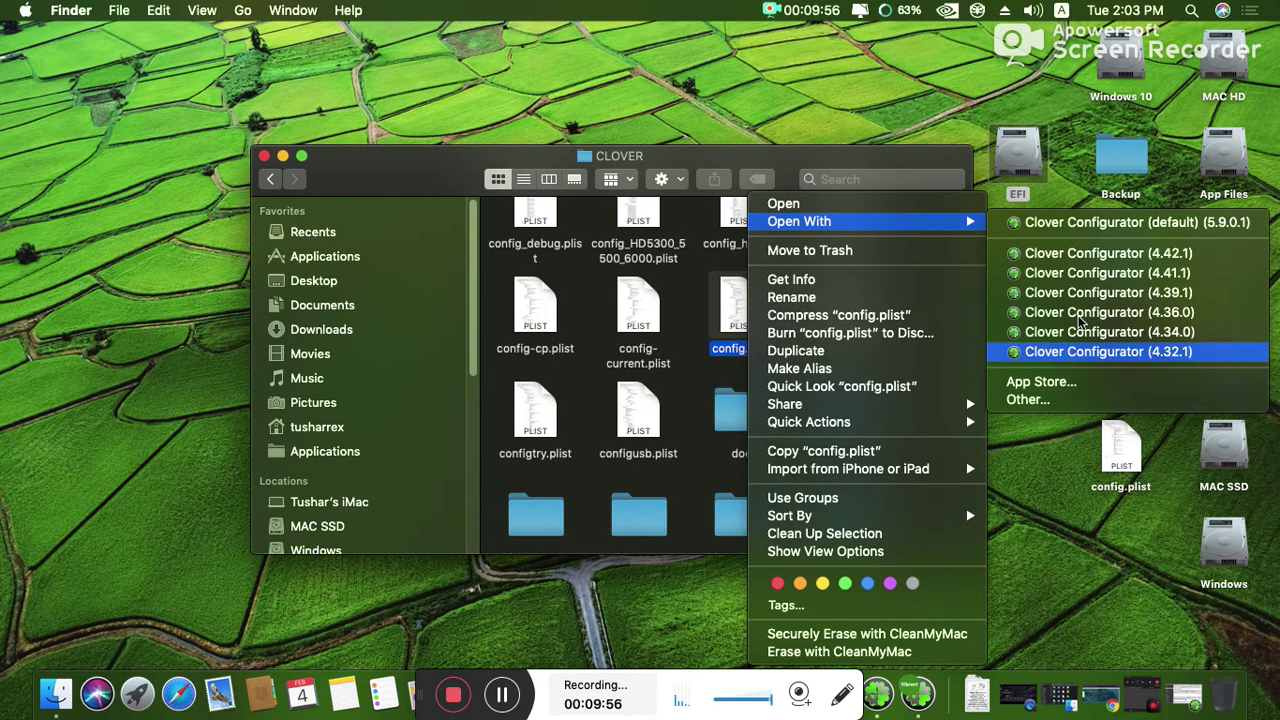
click(1124, 226)
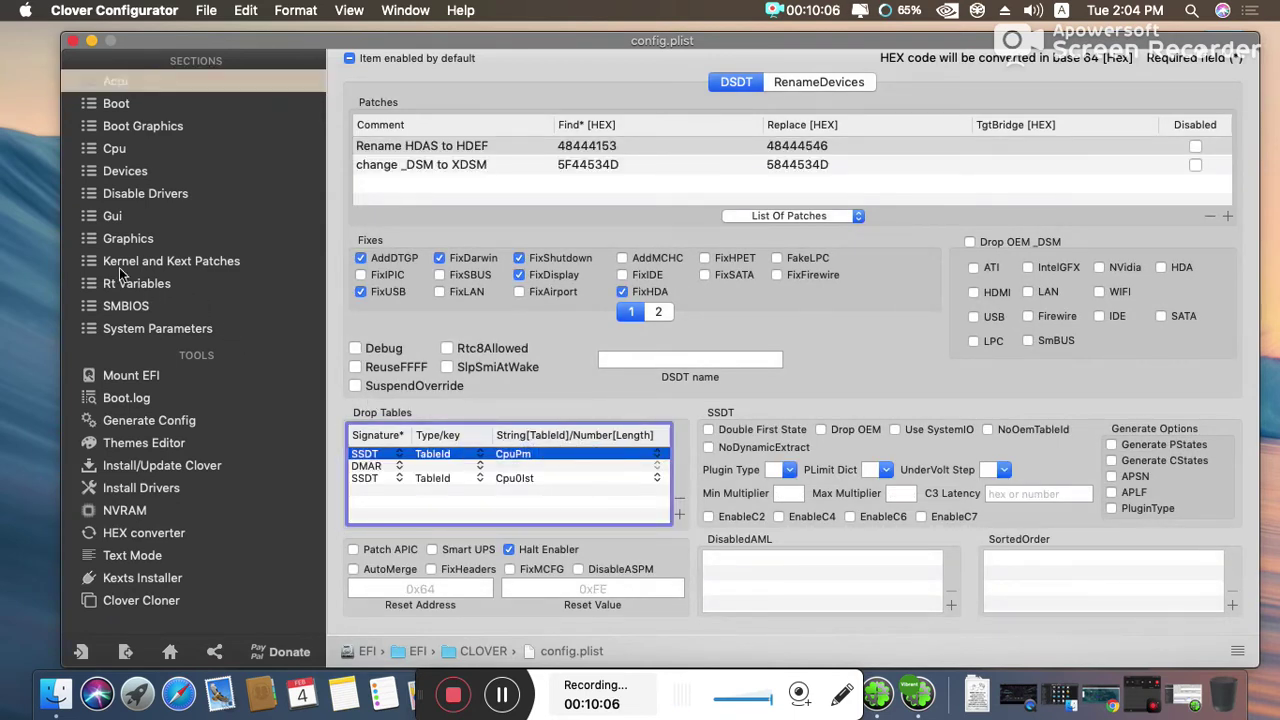
click(125, 174)
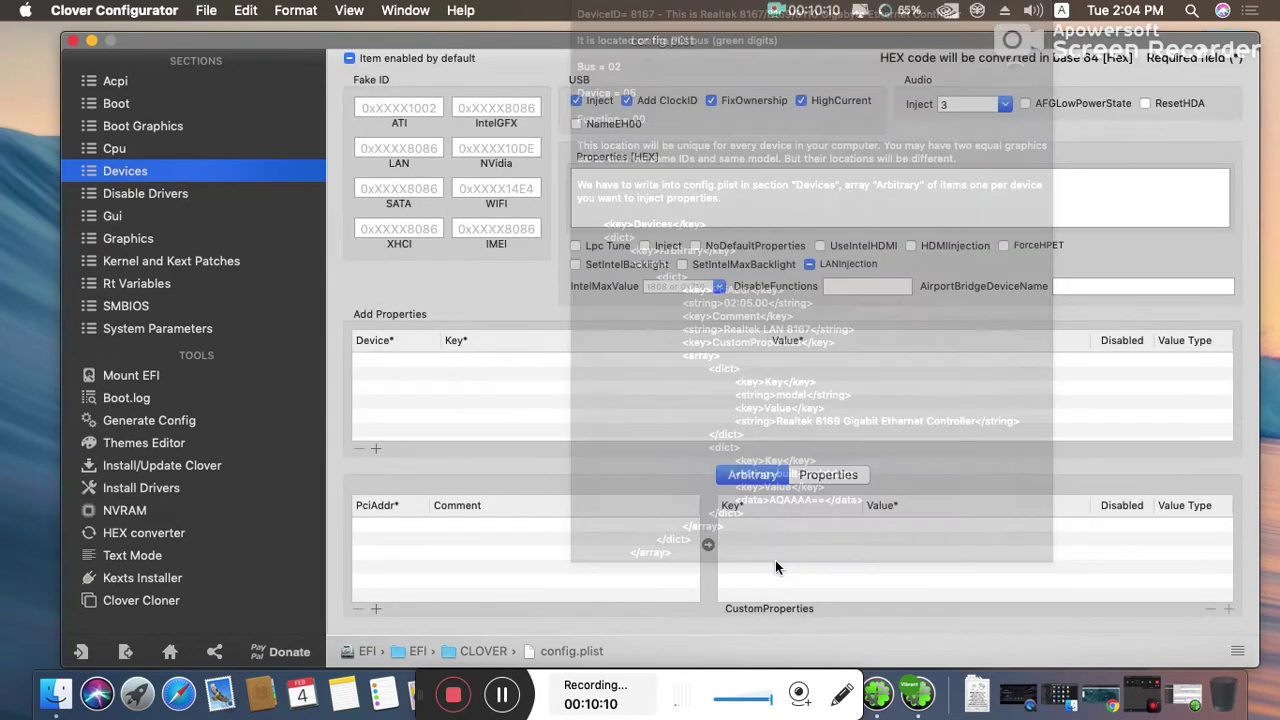
click(828, 476)
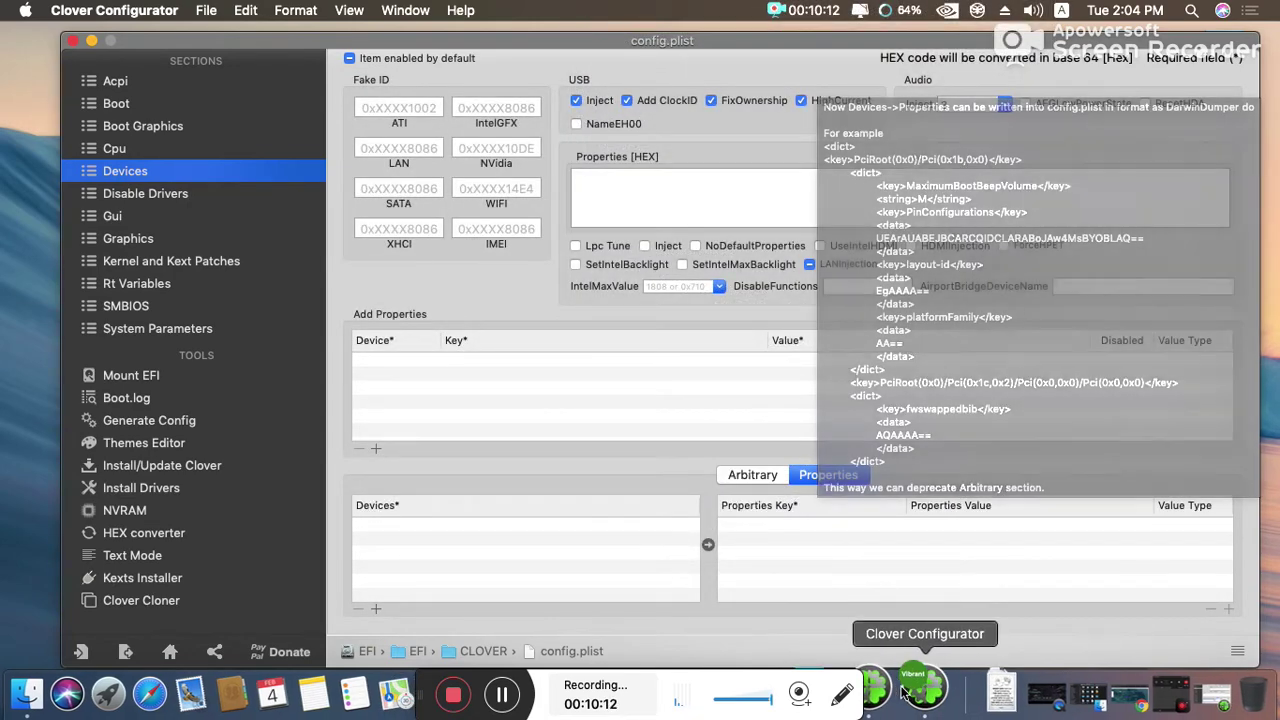
- Bring up the older Clover Configurator for comparison, inspect its Devices section and close its window
click(915, 690)
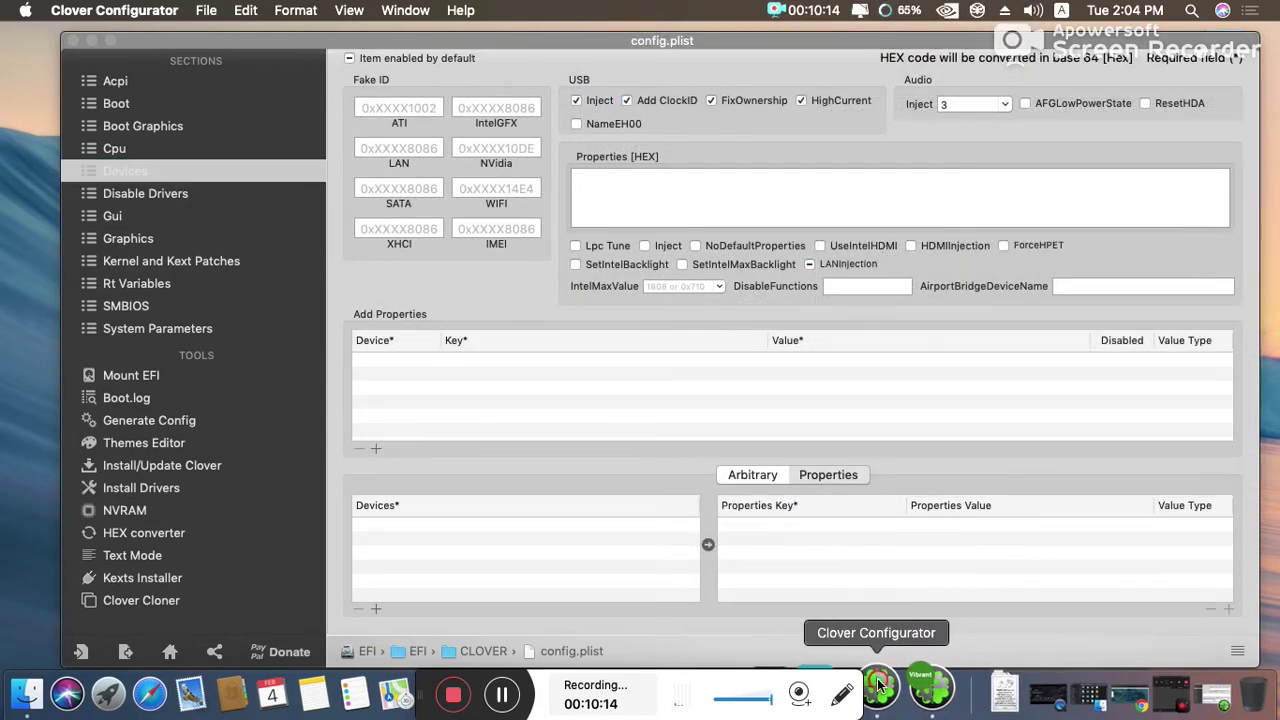
click(878, 686)
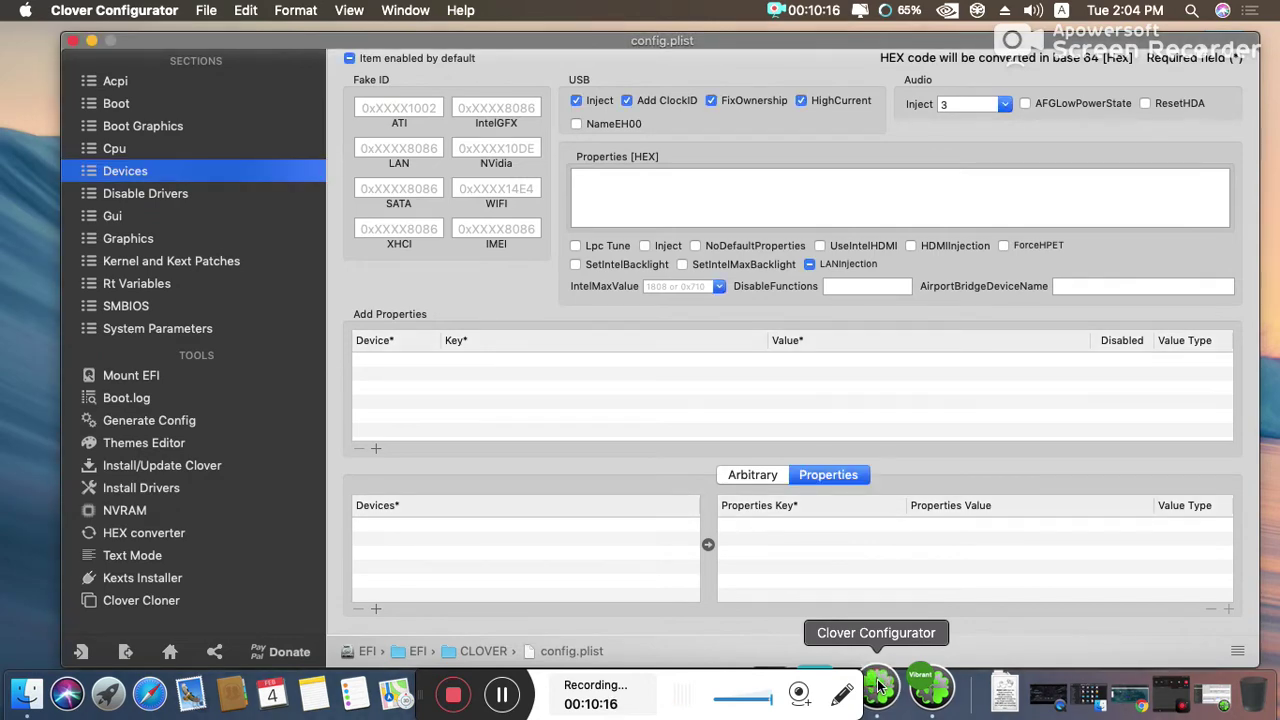
click(922, 686)
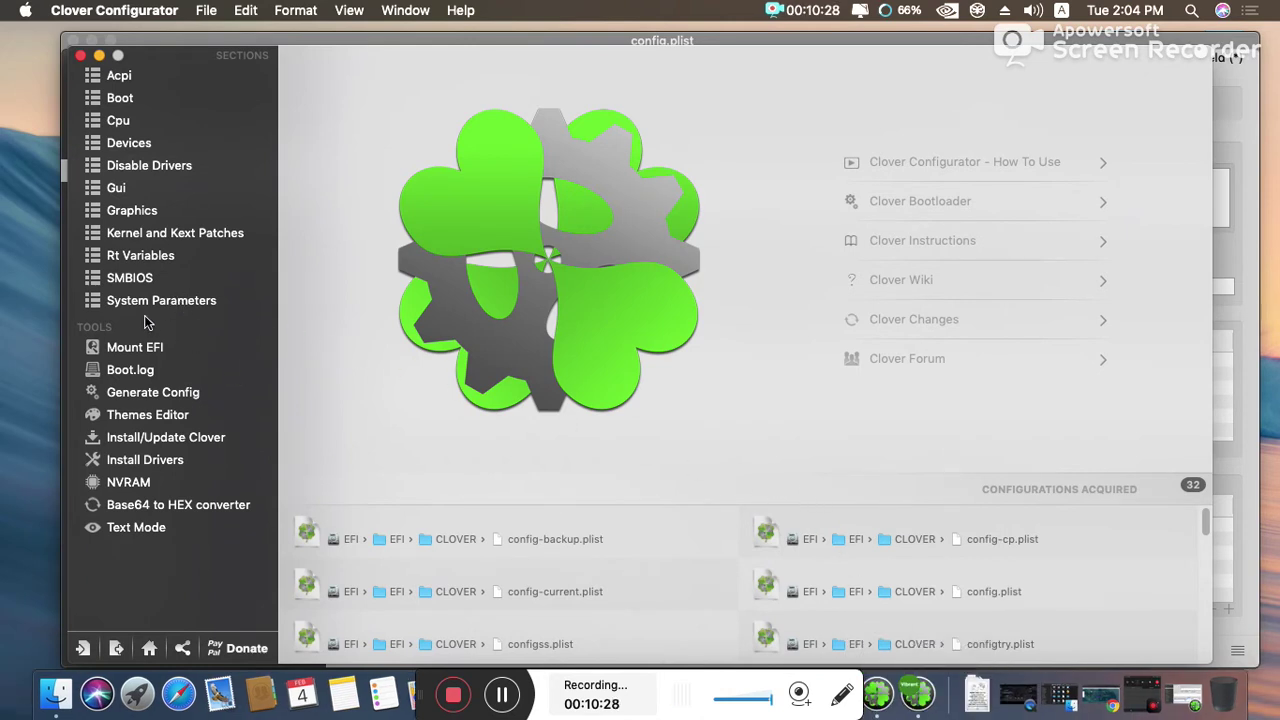
click(129, 143)
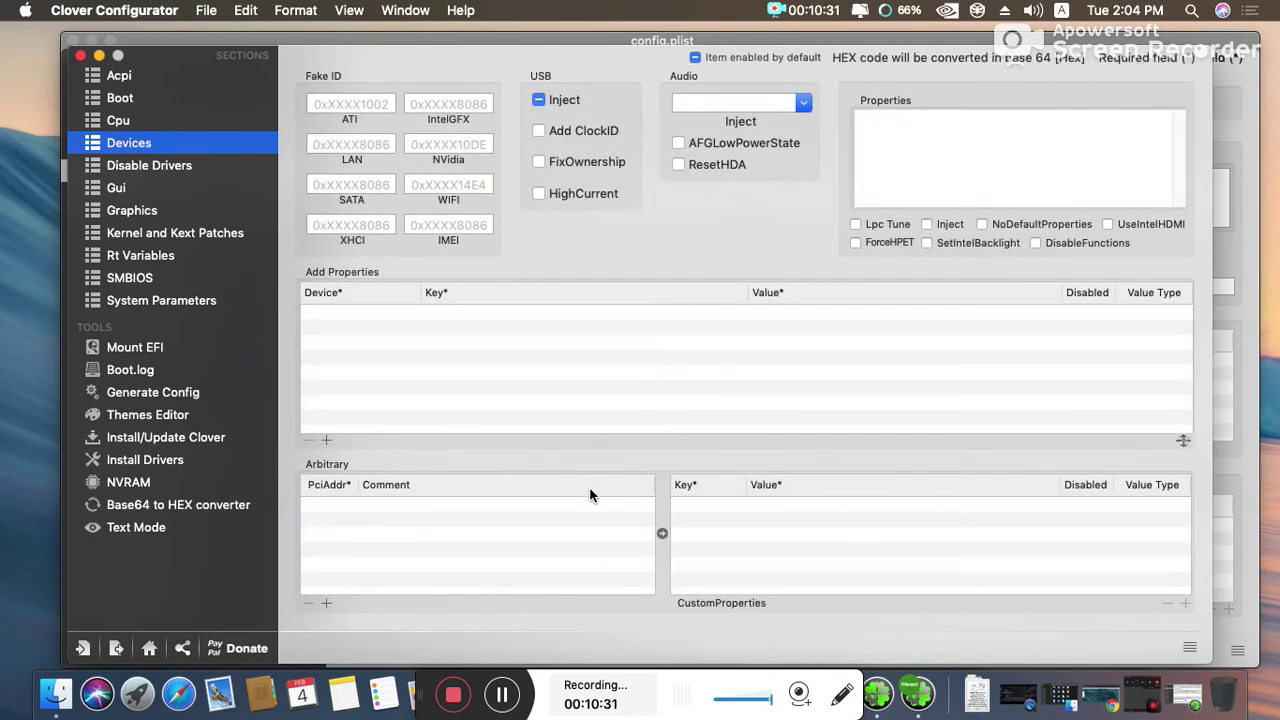
click(708, 532)
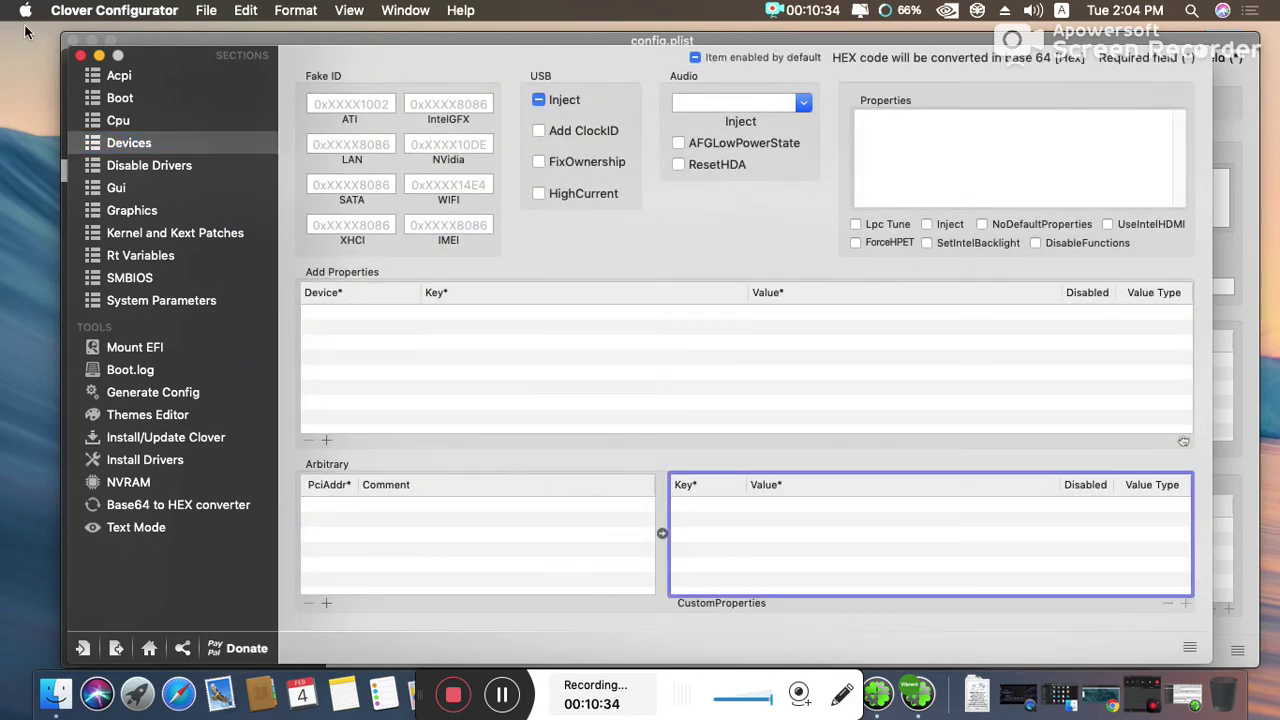
click(80, 55)
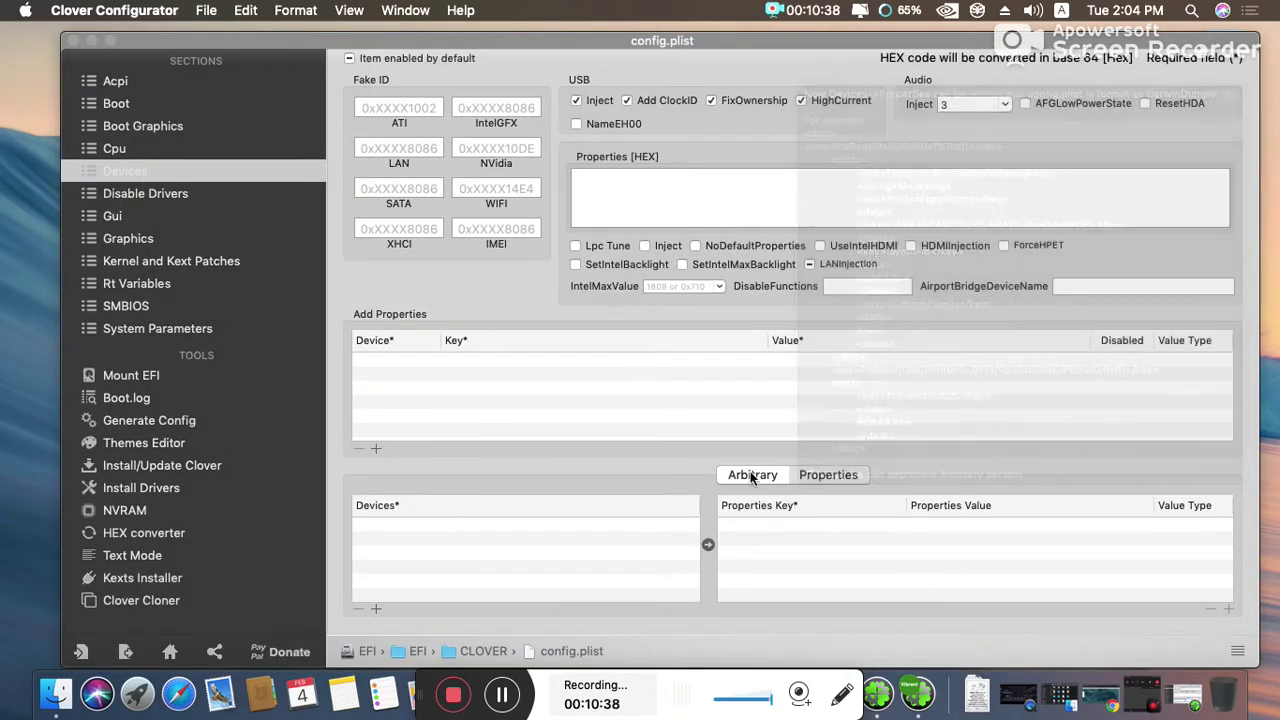
- Compare the Arbitrary and Properties lists of the EFI config.plist, then close that file and the CLOVER Finder window
click(753, 473)
click(815, 476)
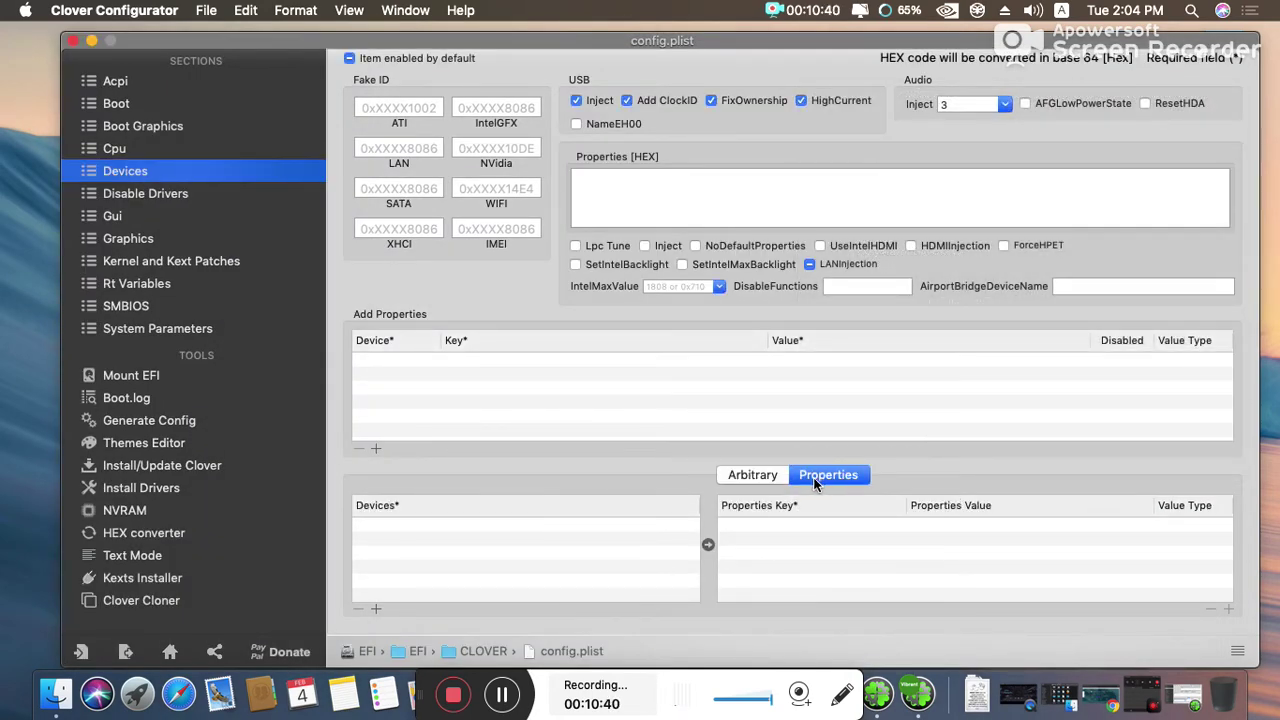
click(739, 475)
click(816, 475)
click(743, 477)
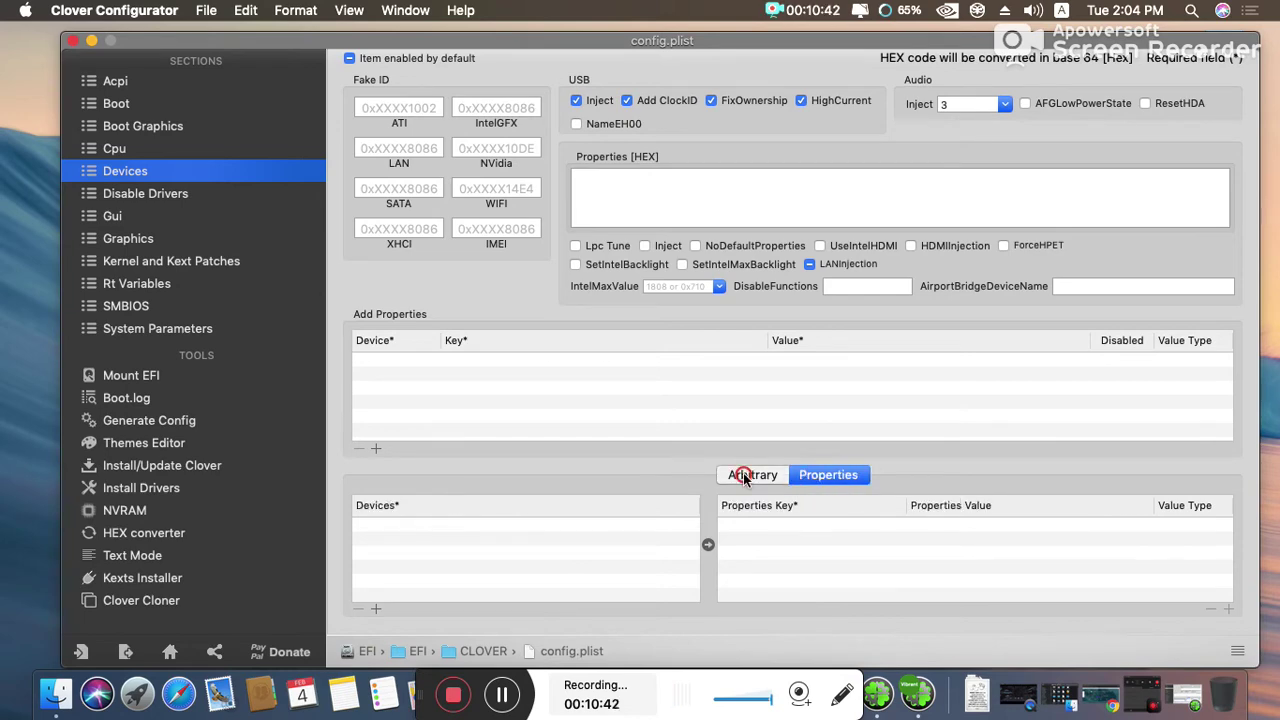
click(73, 44)
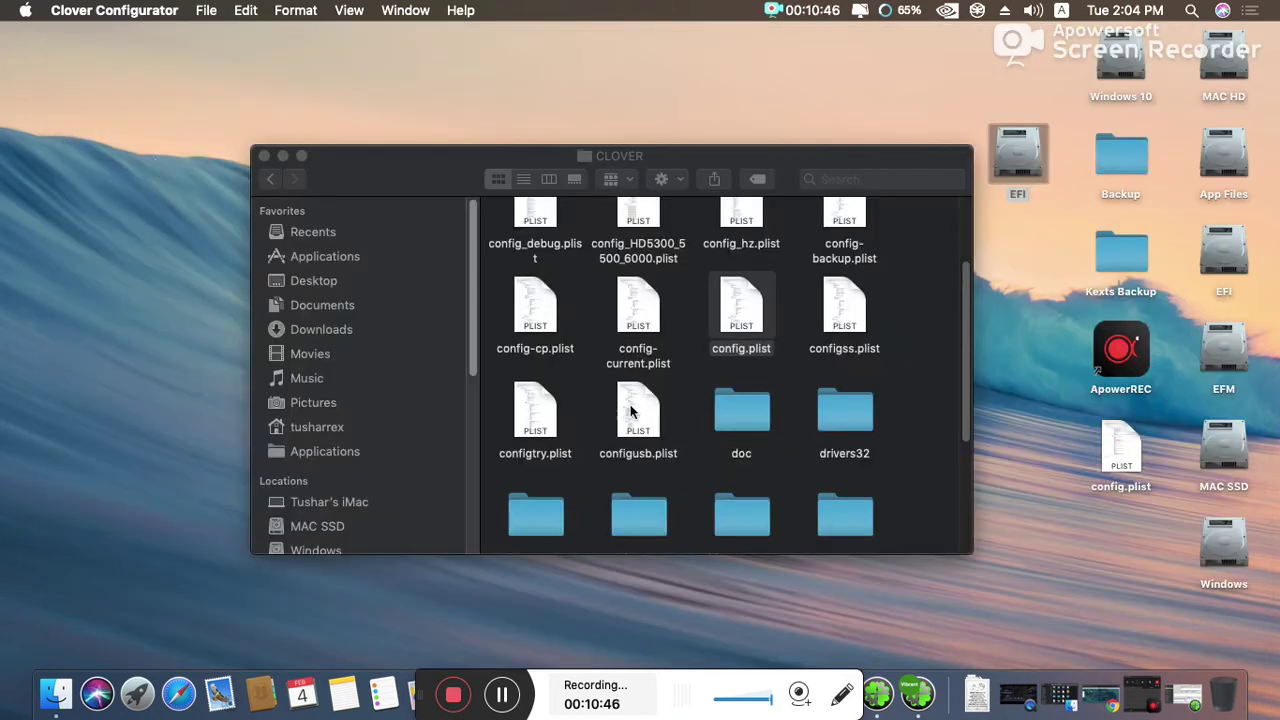
click(697, 391)
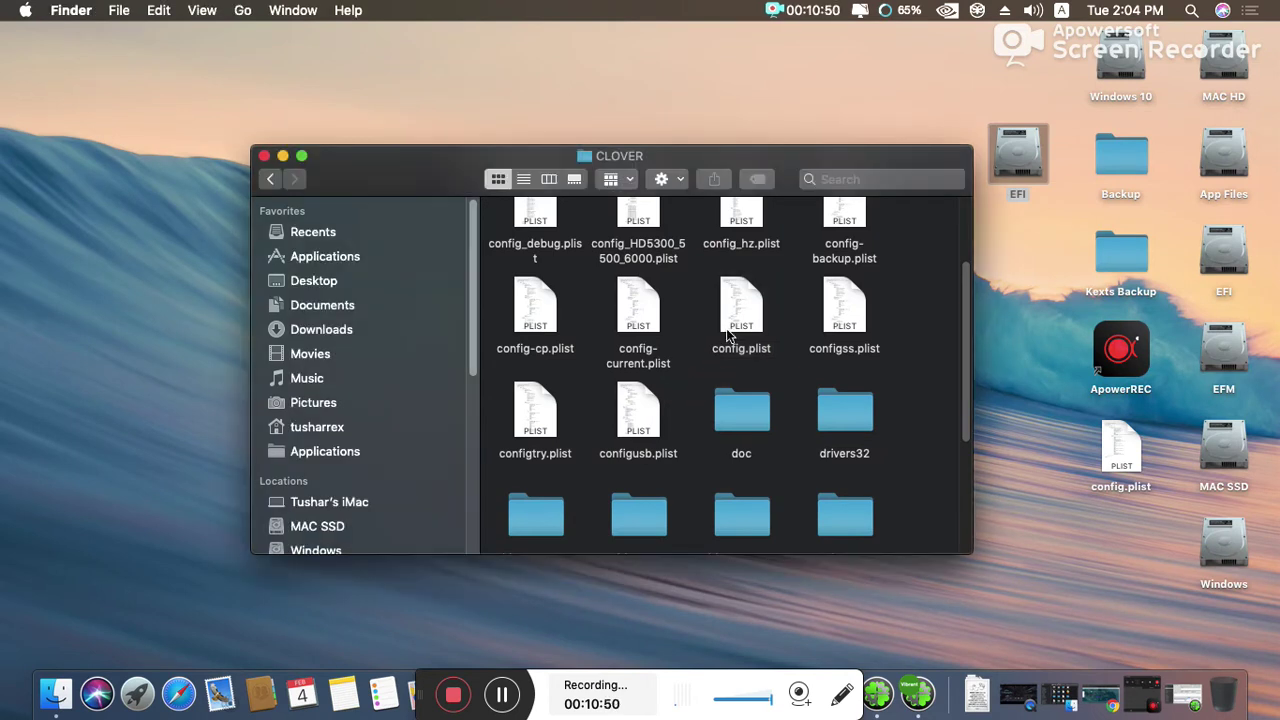
click(264, 157)
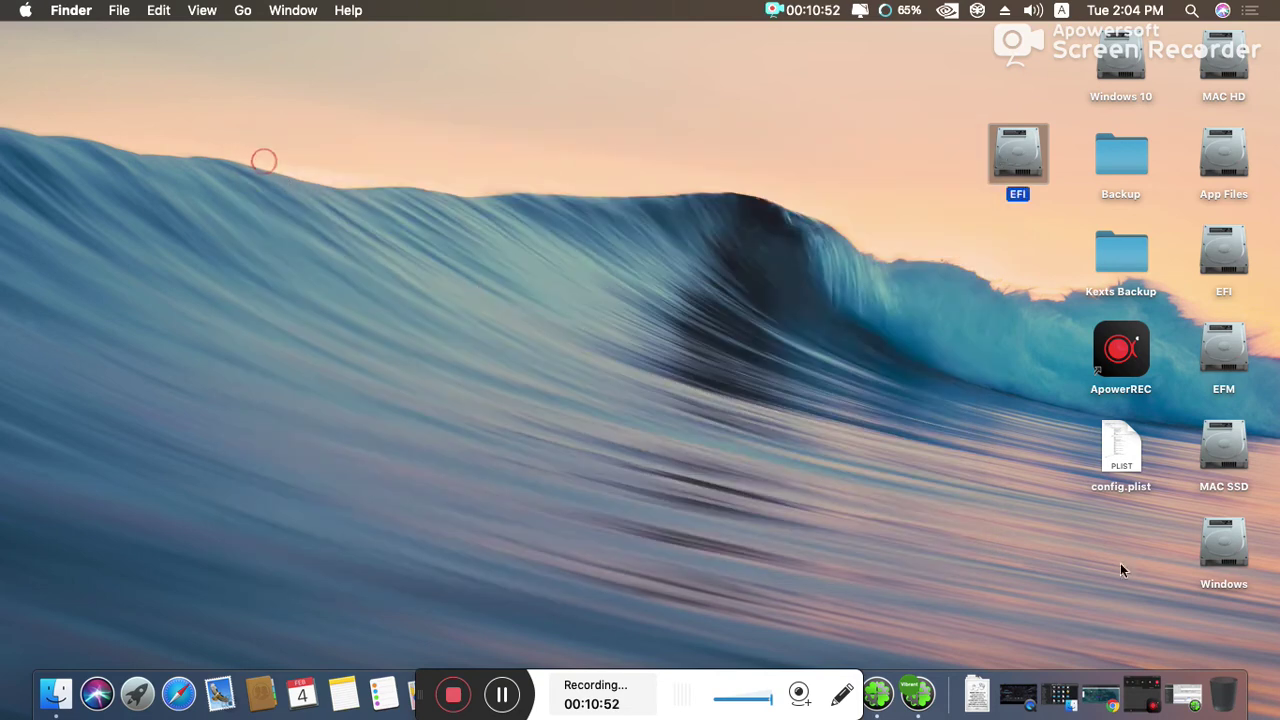
- Open the EFM volume's EFI/CLOVER folder in Finder and bring up the opening options for its config.plist
click(1220, 390)
double_click(1220, 388)
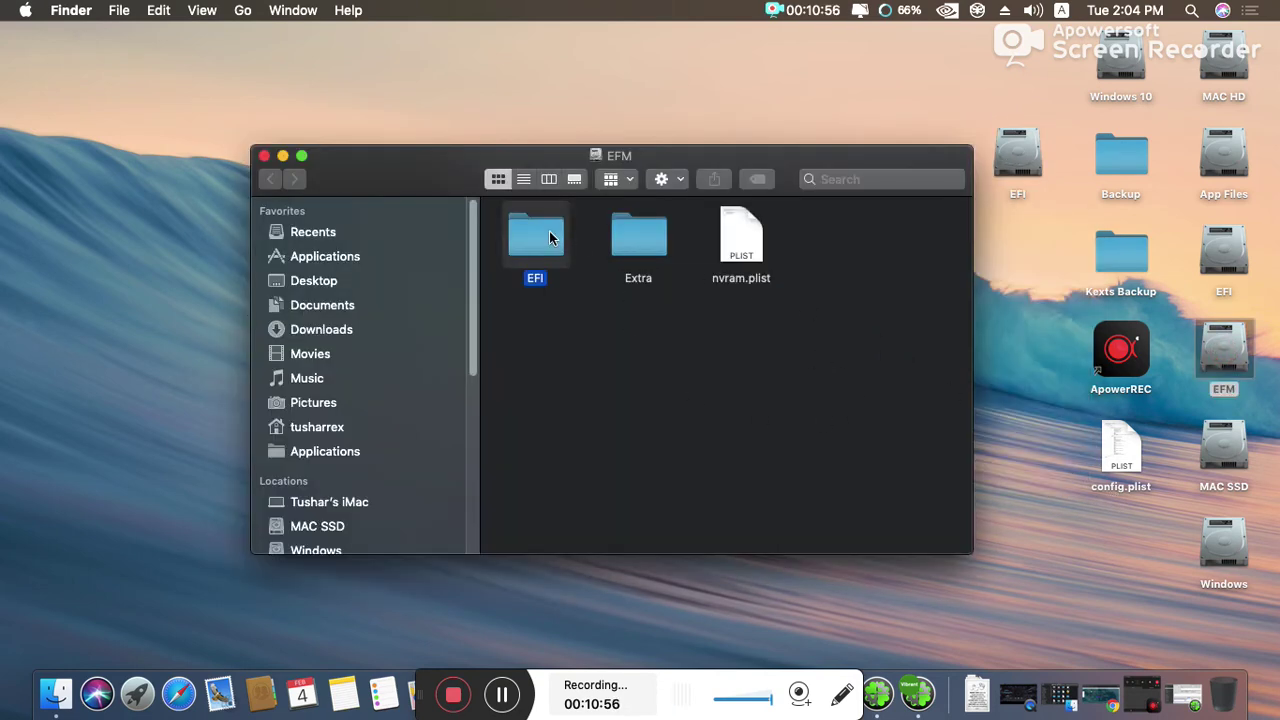
double_click(536, 238)
double_click(866, 254)
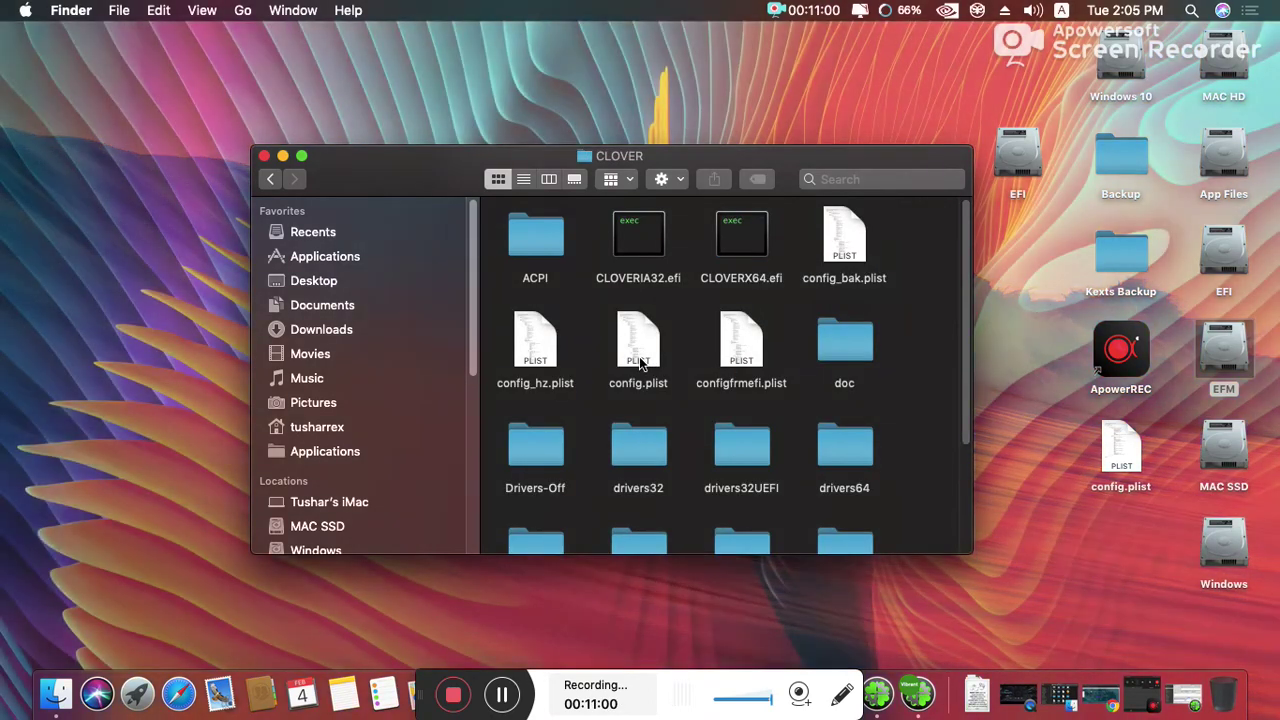
right_click(639, 356)
mouse_move(743, 224)
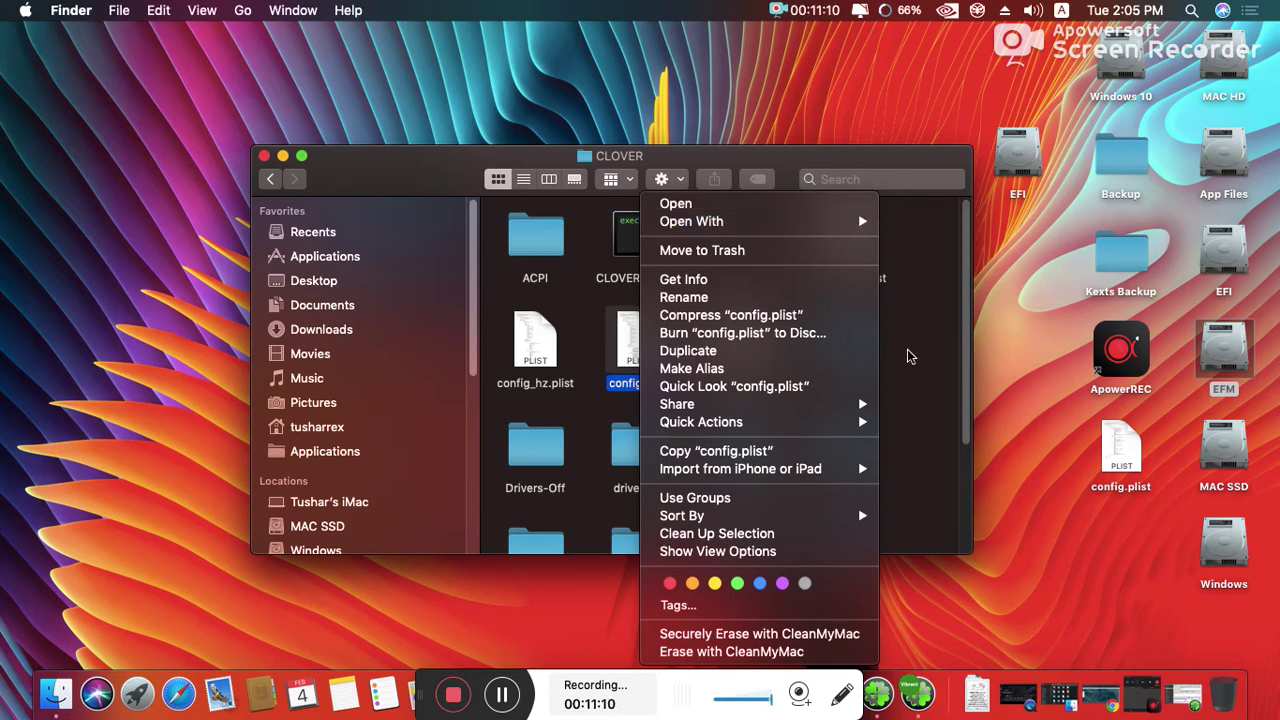
- Look through the contents of the Downloads folder in Finder and close its window
click(972, 692)
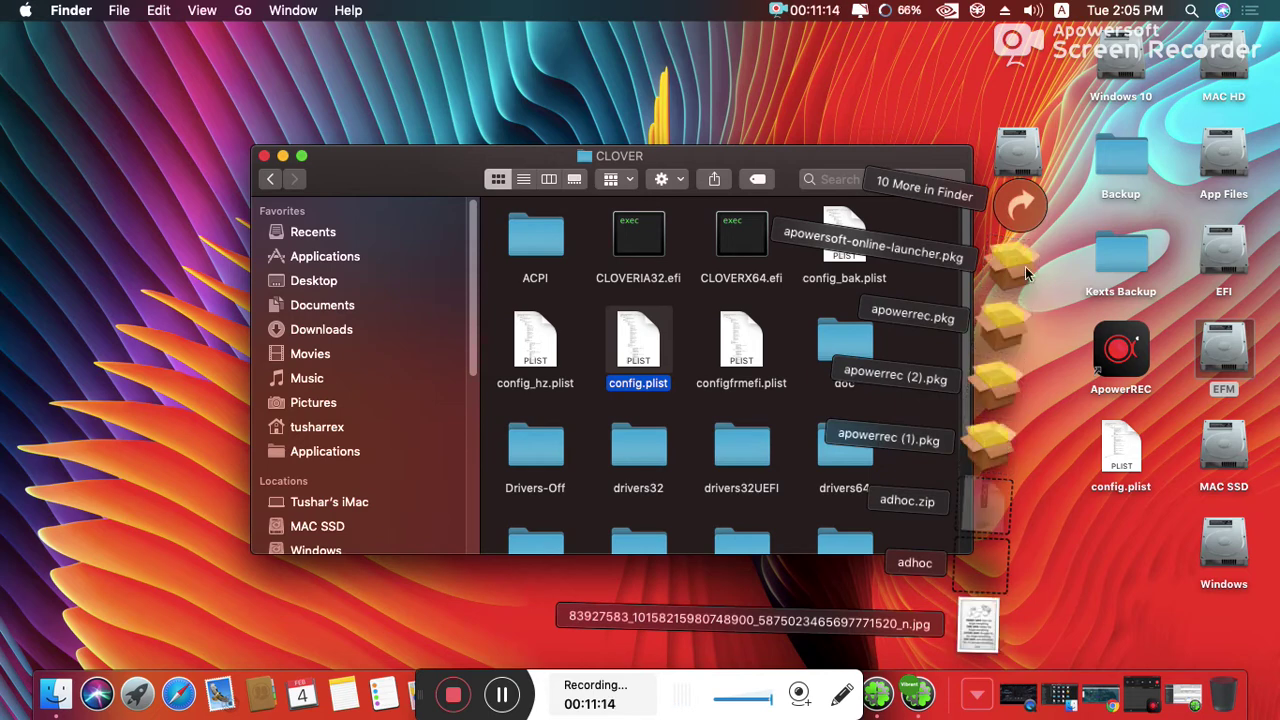
click(1022, 212)
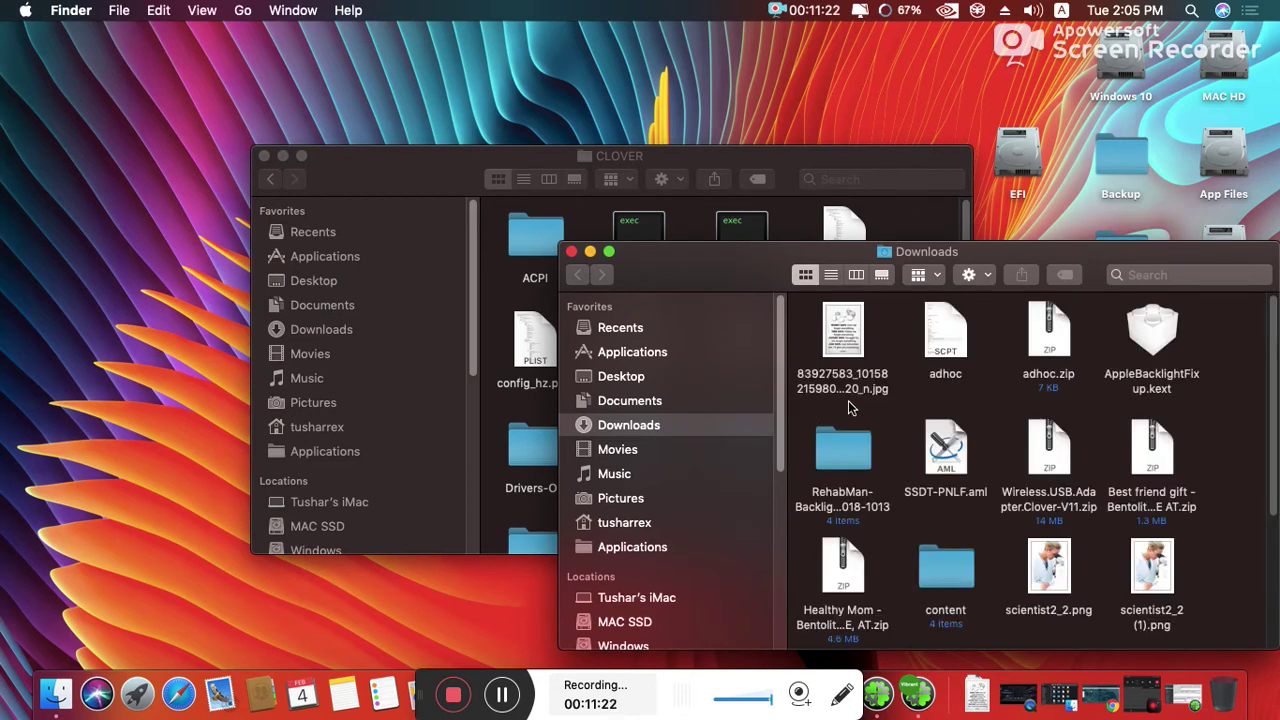
scroll(848, 402, down, 3)
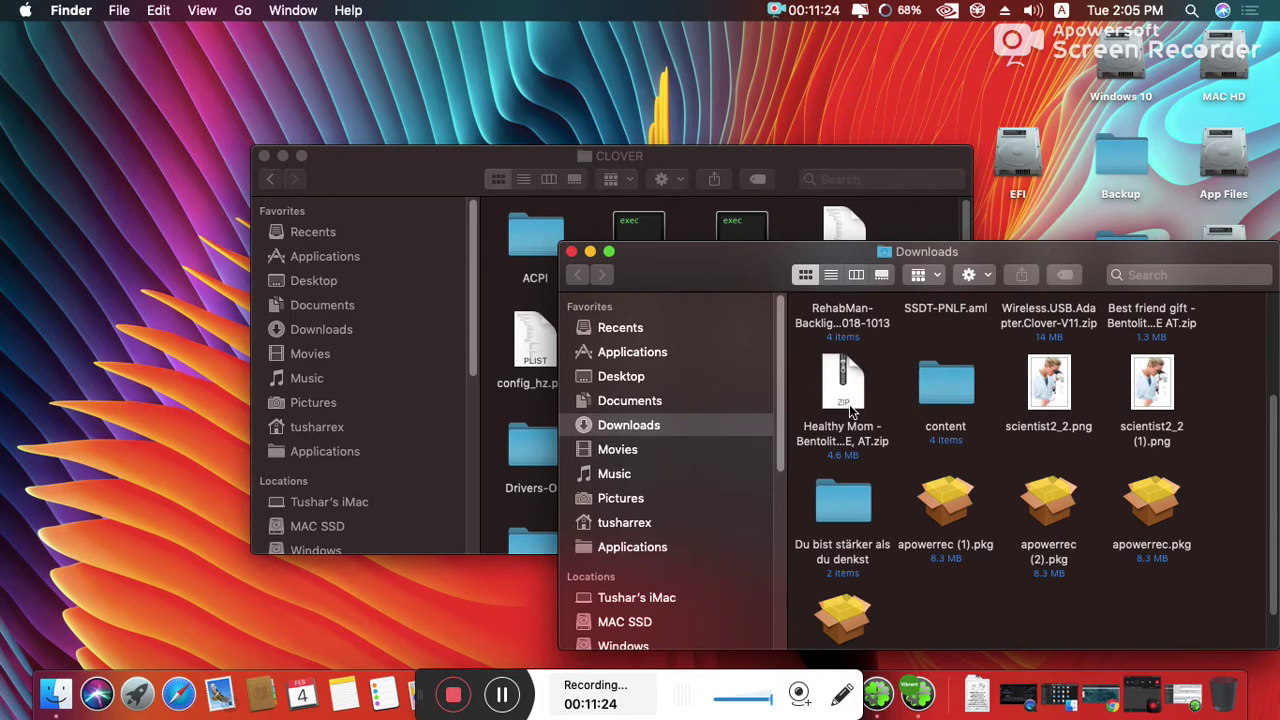
scroll(849, 404, down, 2)
scroll(849, 409, up, 5)
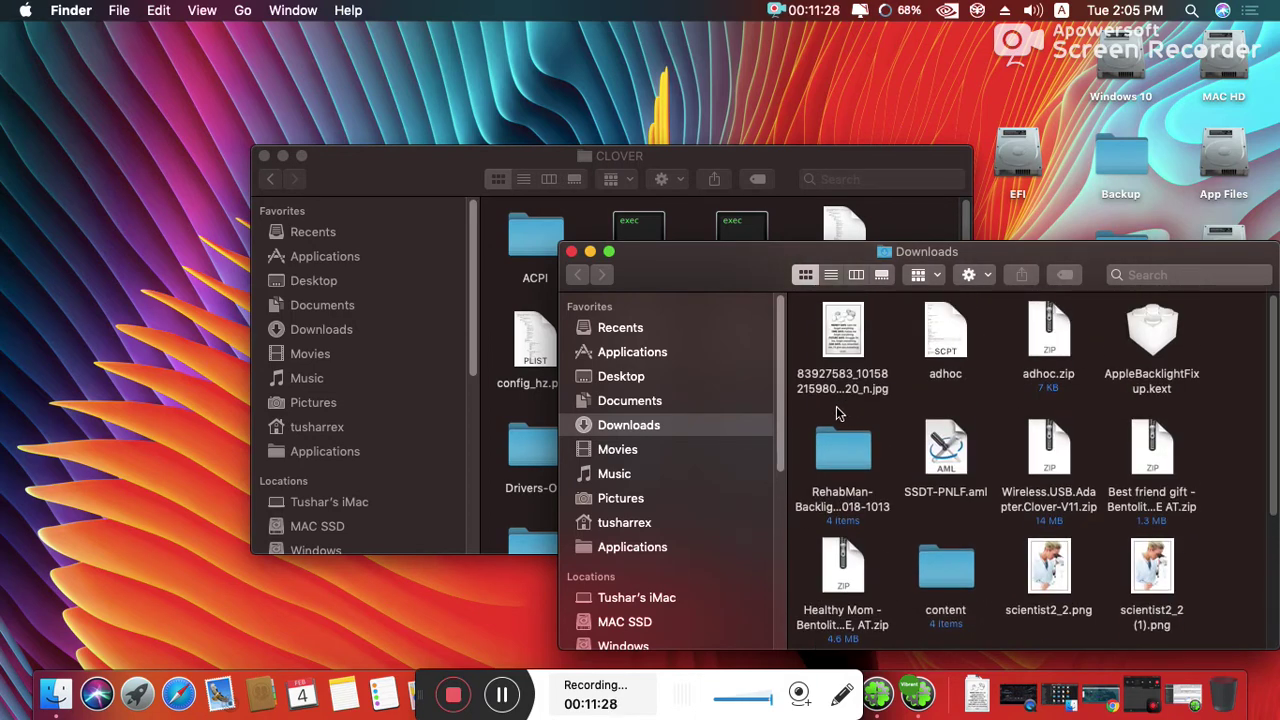
scroll(839, 413, down, 5)
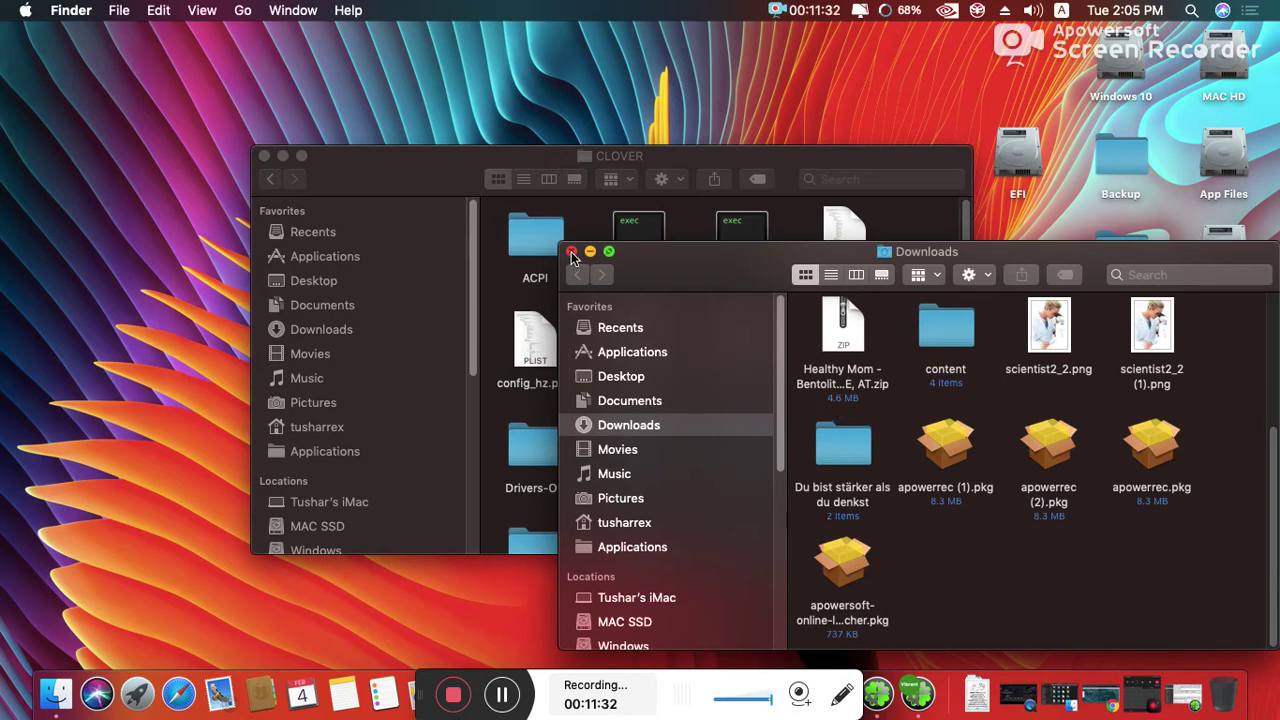
key(cmd+w)
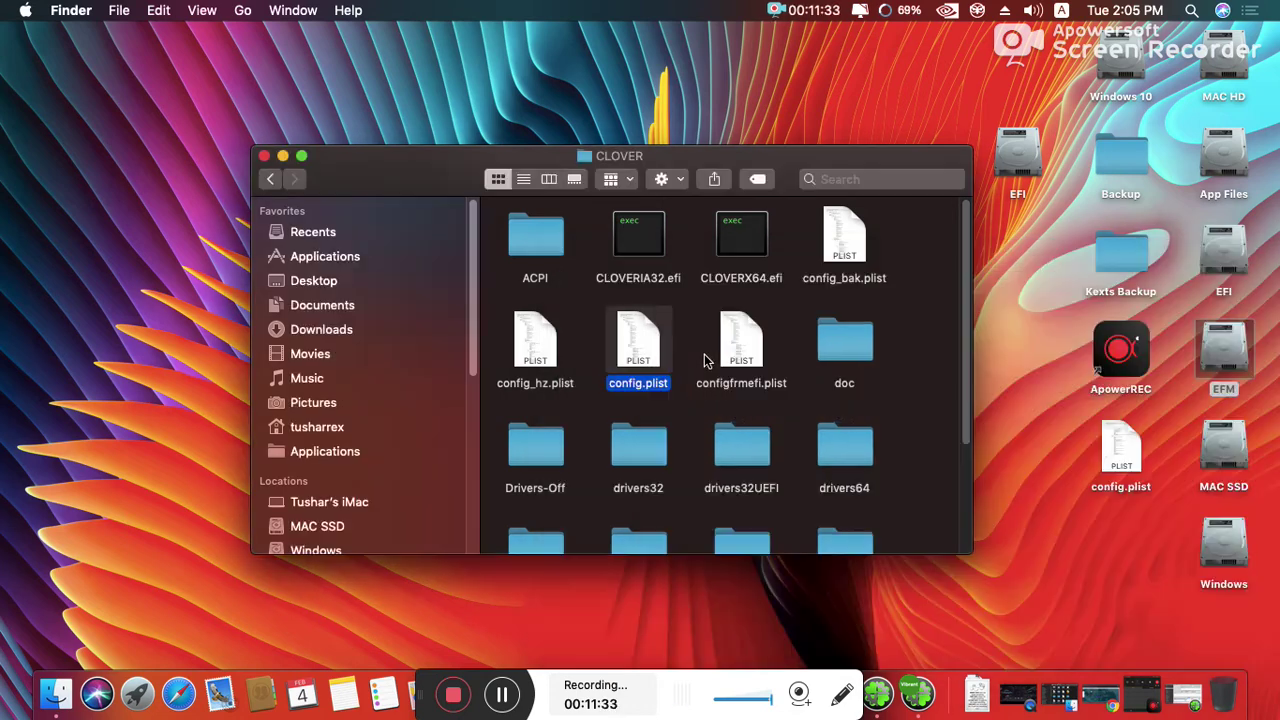
- Place the Untitled Clover Configurator window beside the Desktop config.plist and show the Properties list of its Devices section
right_click(629, 349)
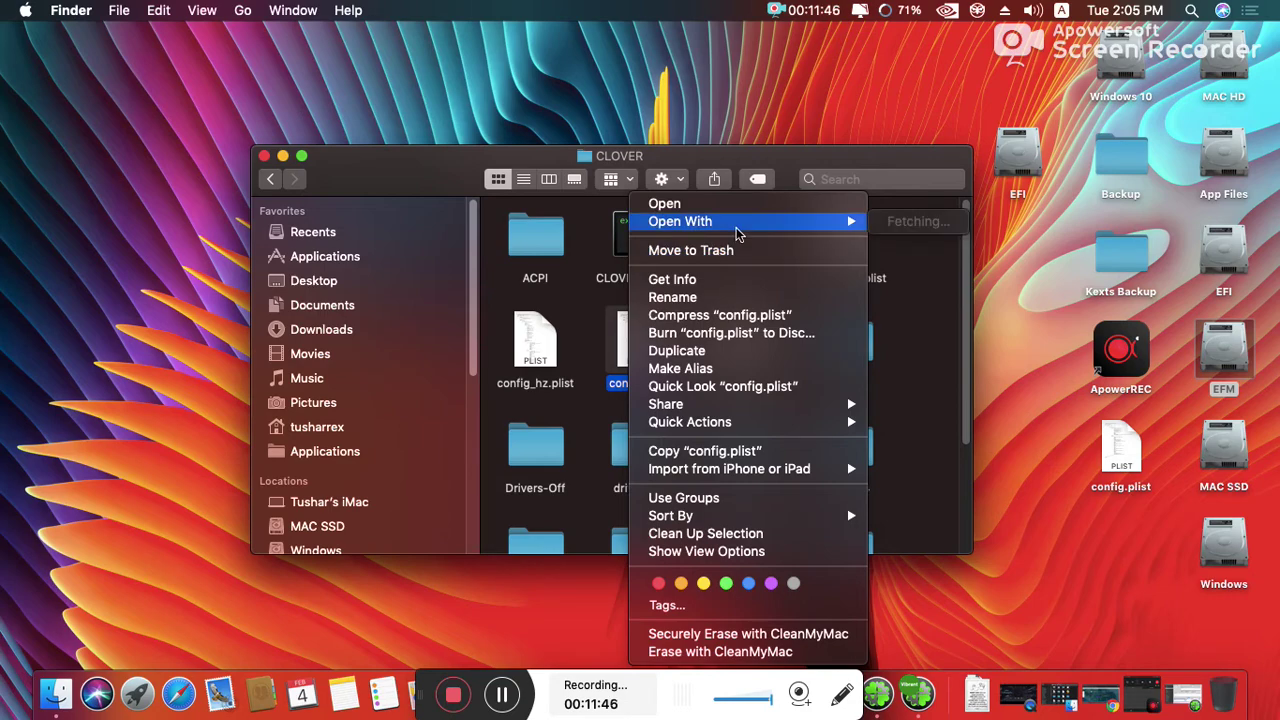
click(502, 694)
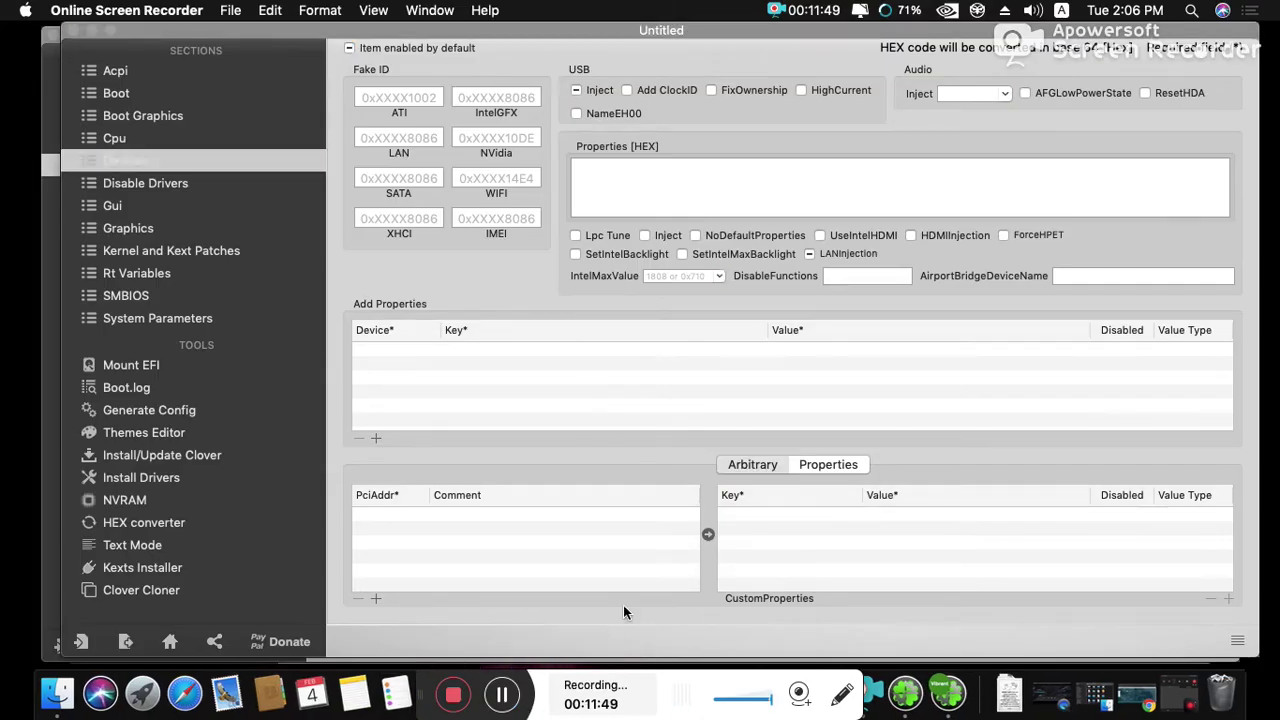
drag(425, 30, 825, 142)
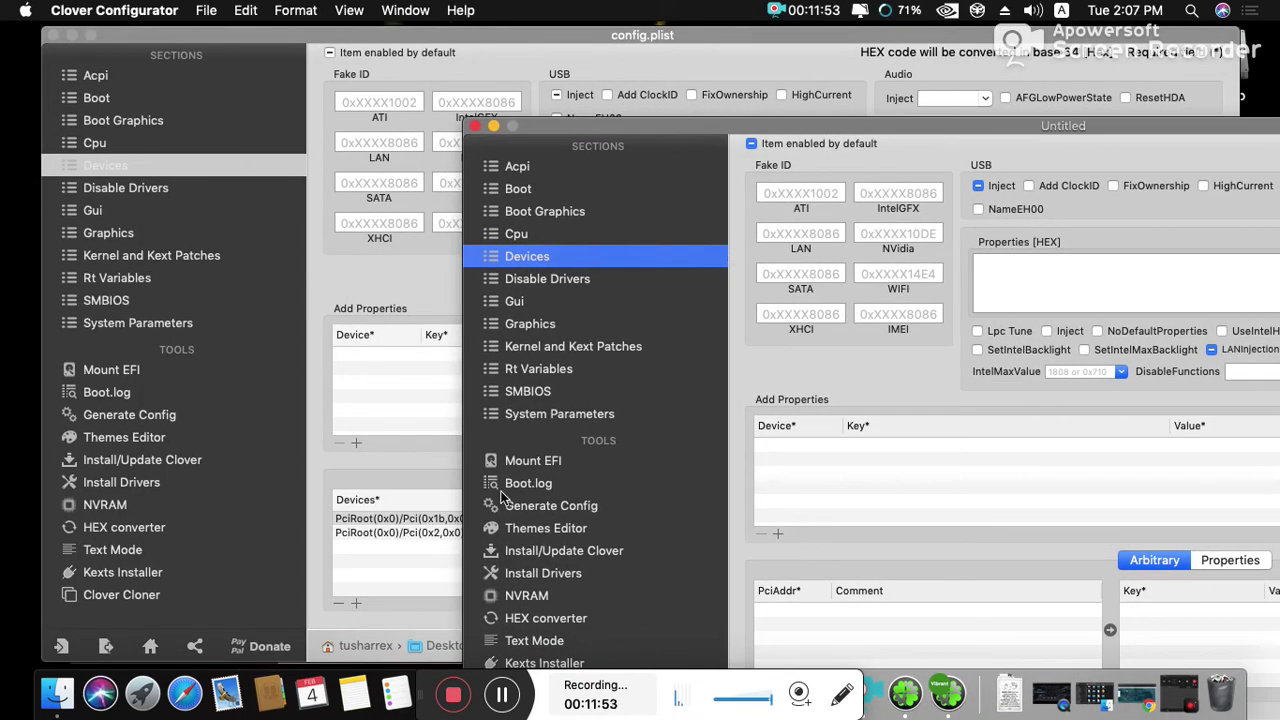
click(1222, 560)
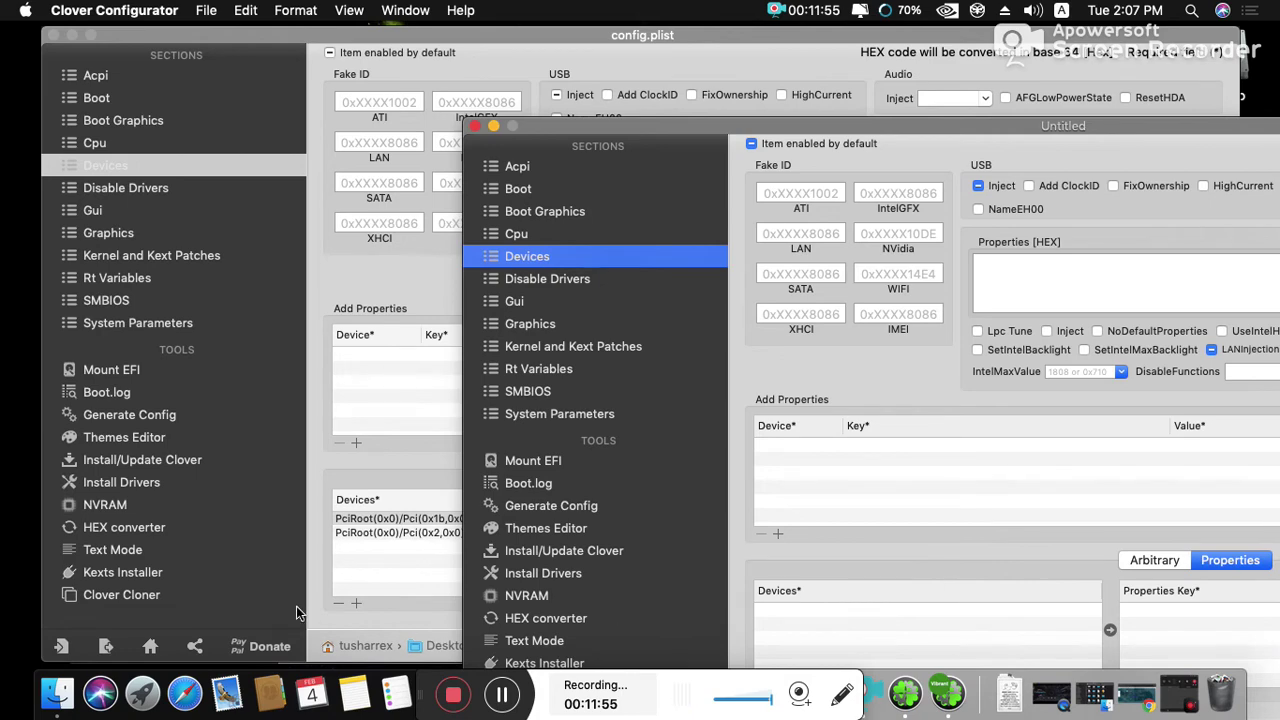
- Copy the device path PciRoot(0x0)/Pci(0x1b,0x0) from the Devices Properties list of the Desktop config.plist
click(355, 522)
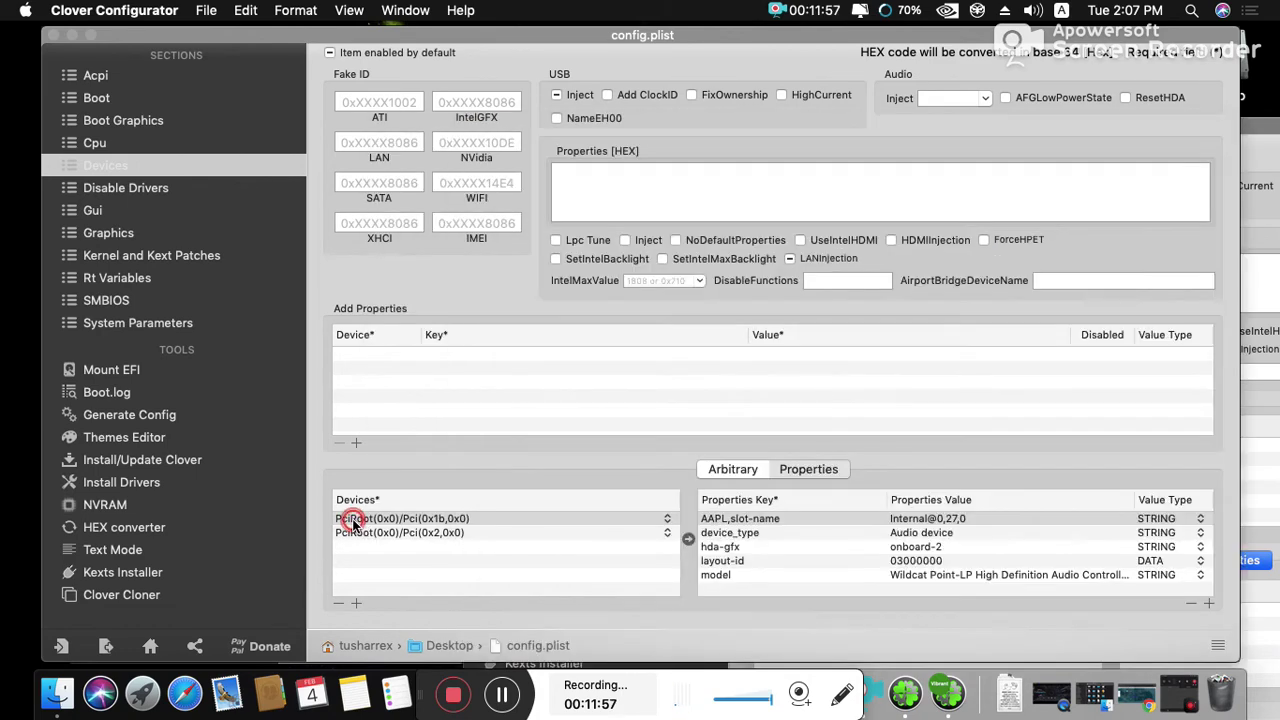
double_click(352, 522)
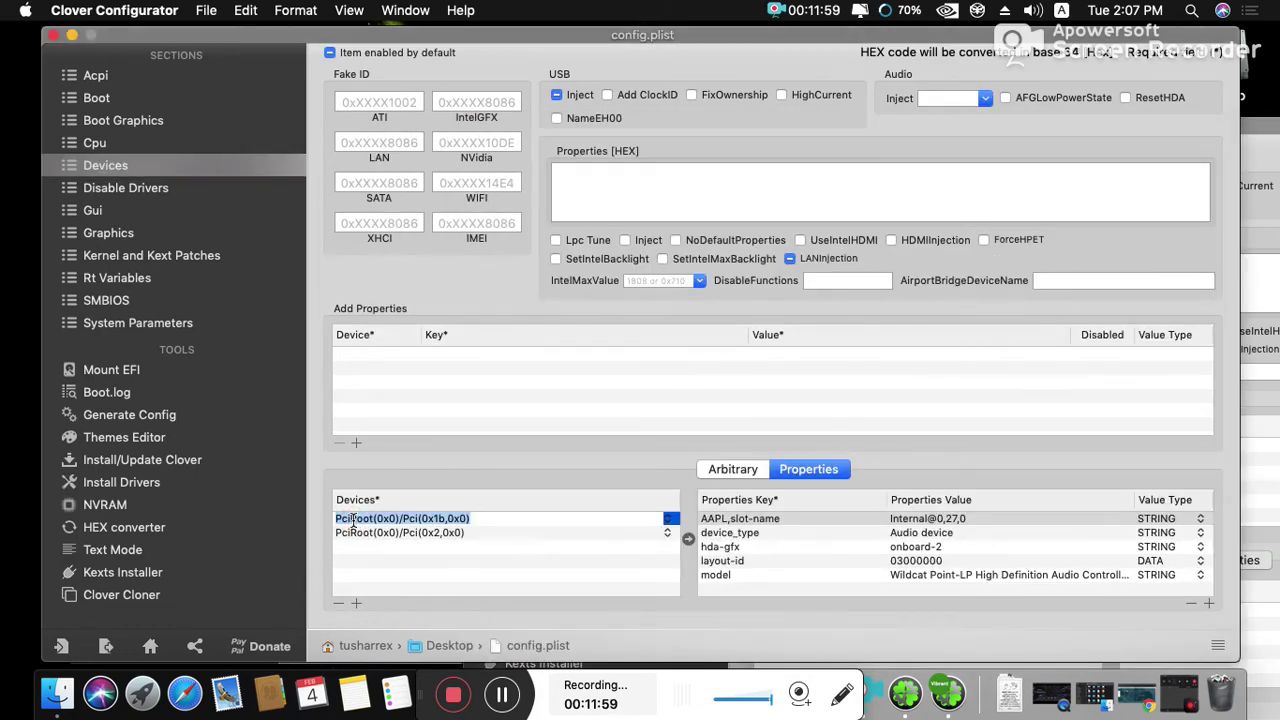
right_click(352, 525)
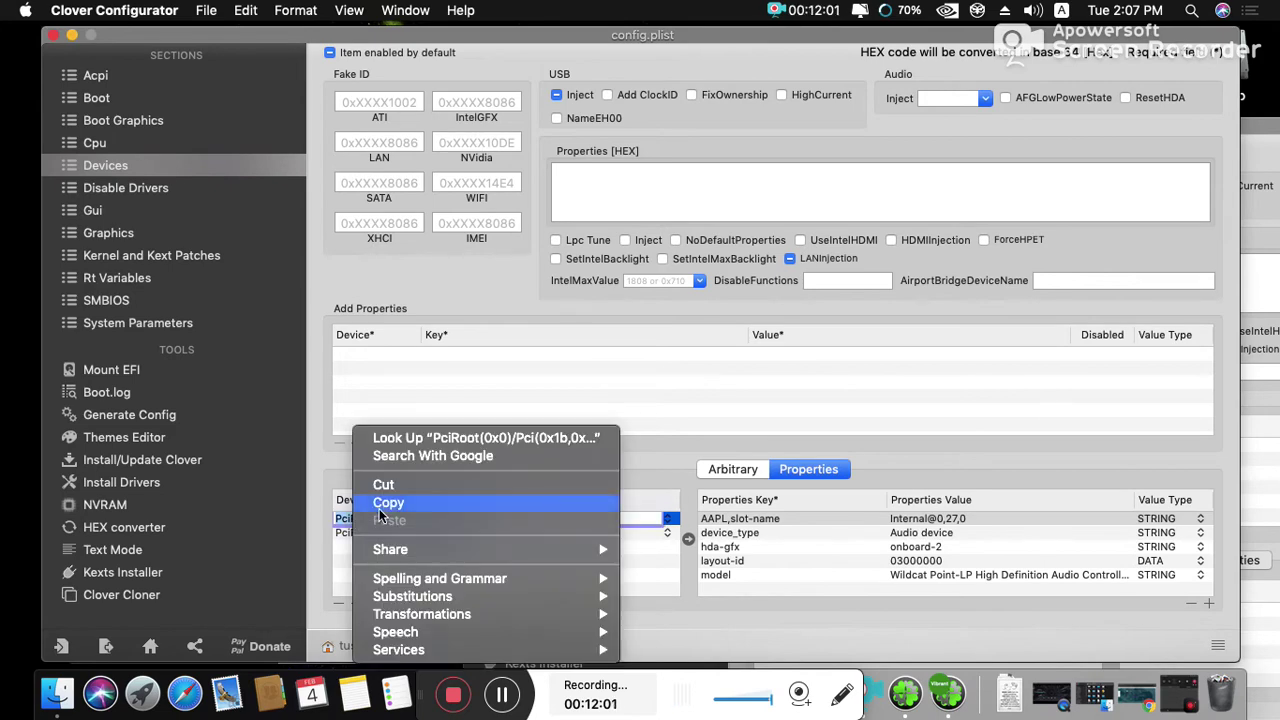
click(388, 502)
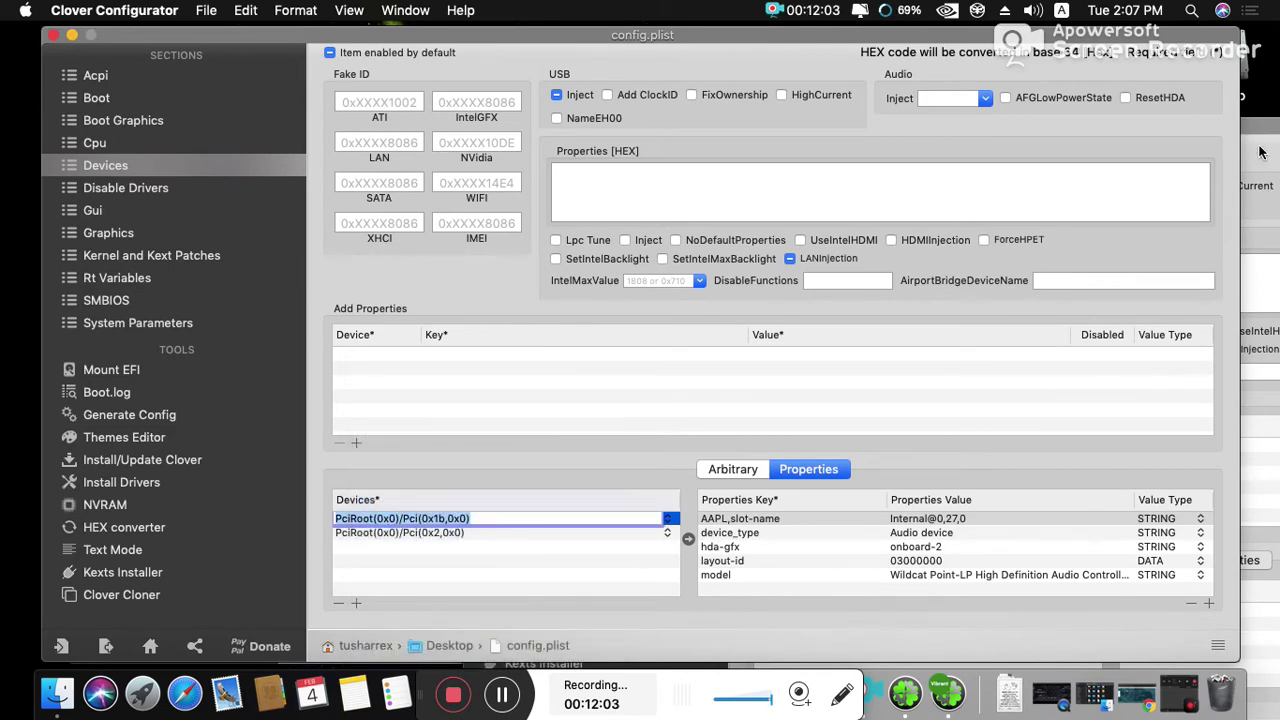
- Add a new device entry to the Untitled configuration's Properties list and try to paste the copied device path into it
click(1260, 152)
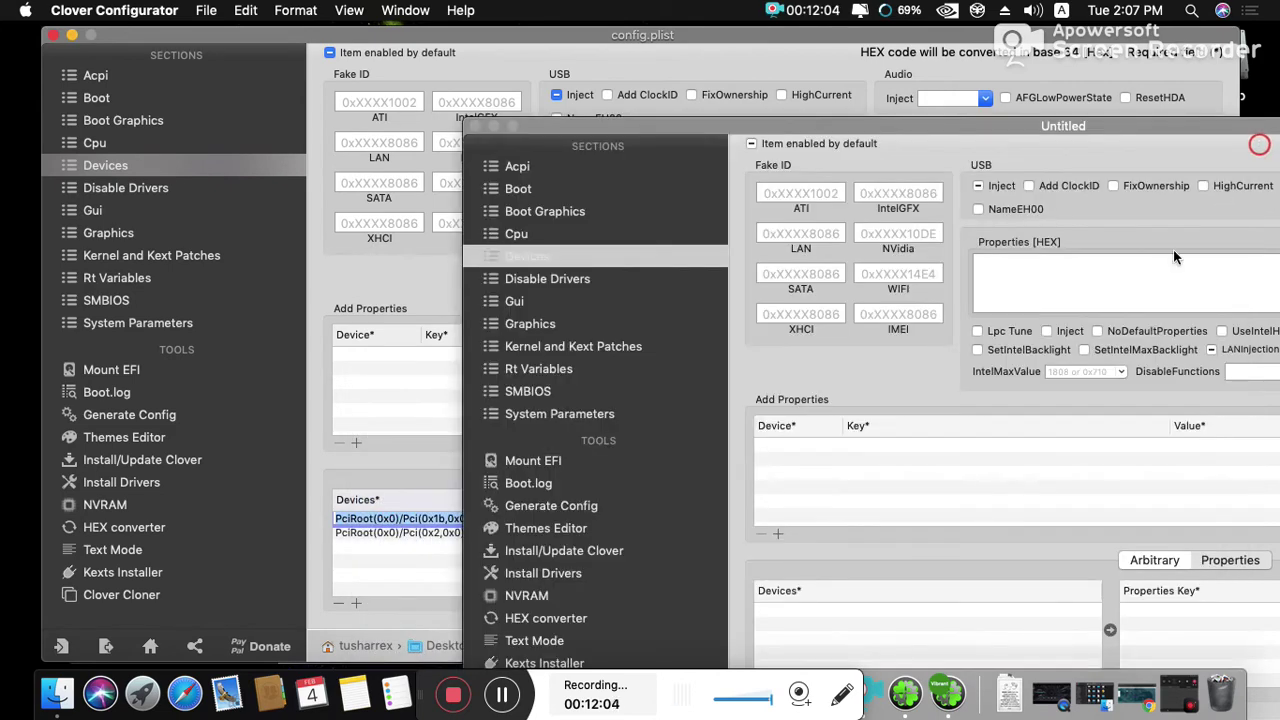
click(817, 614)
drag(871, 126, 859, 80)
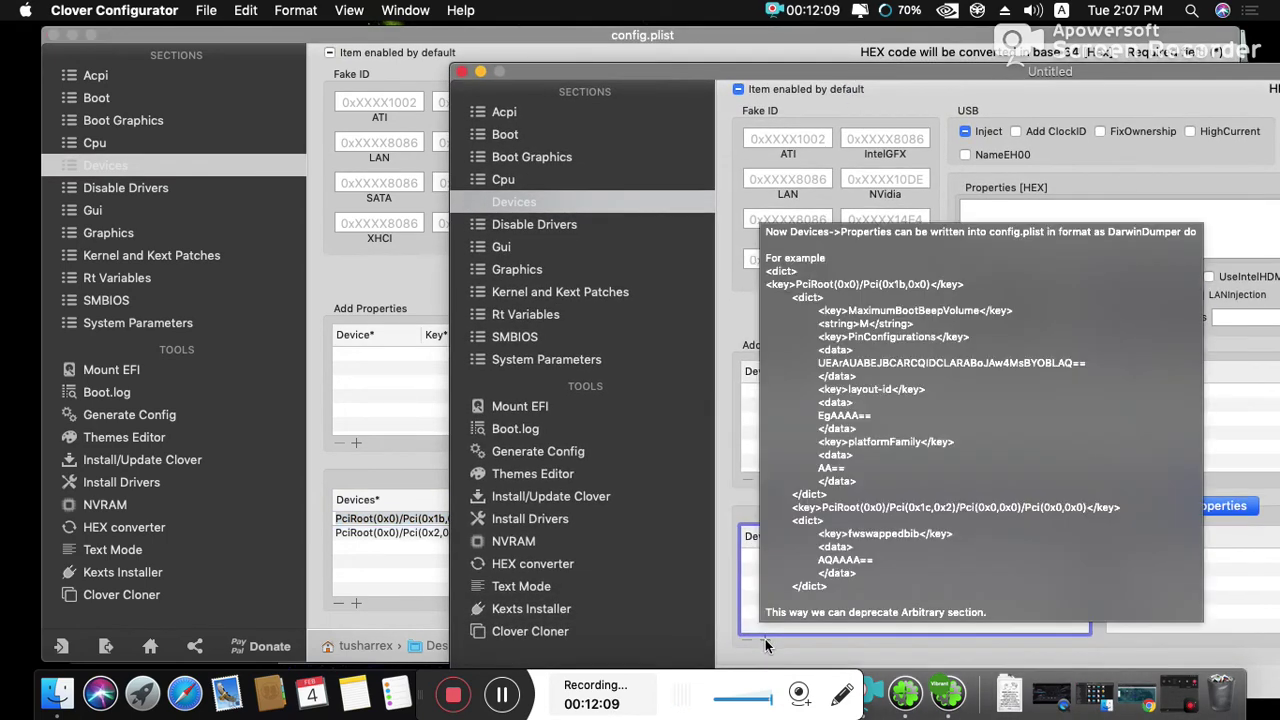
click(765, 641)
click(759, 556)
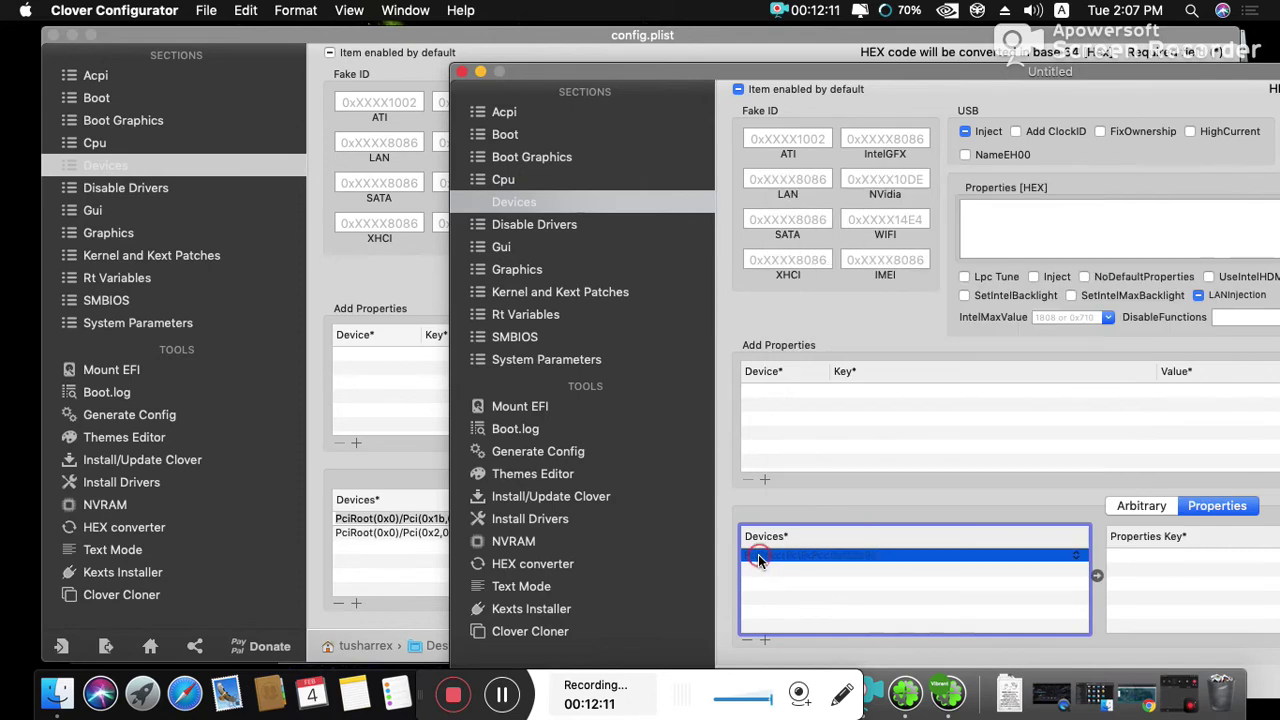
right_click(759, 556)
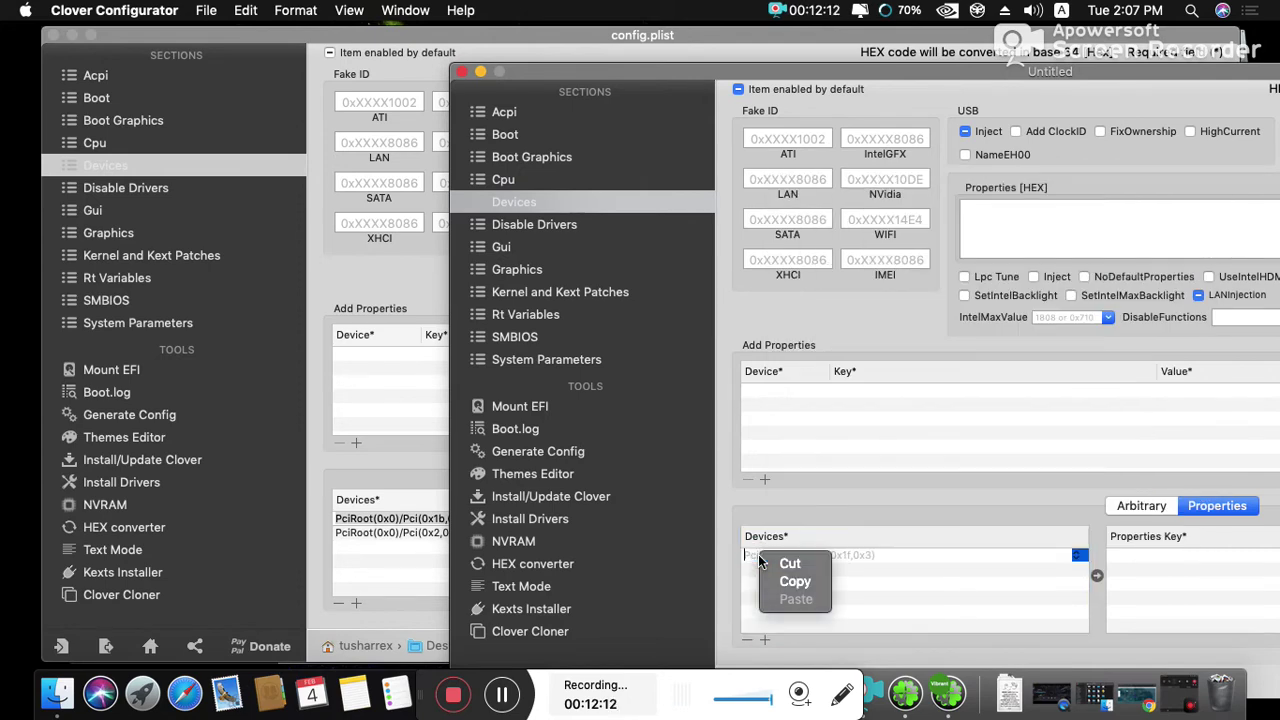
click(851, 558)
click(849, 570)
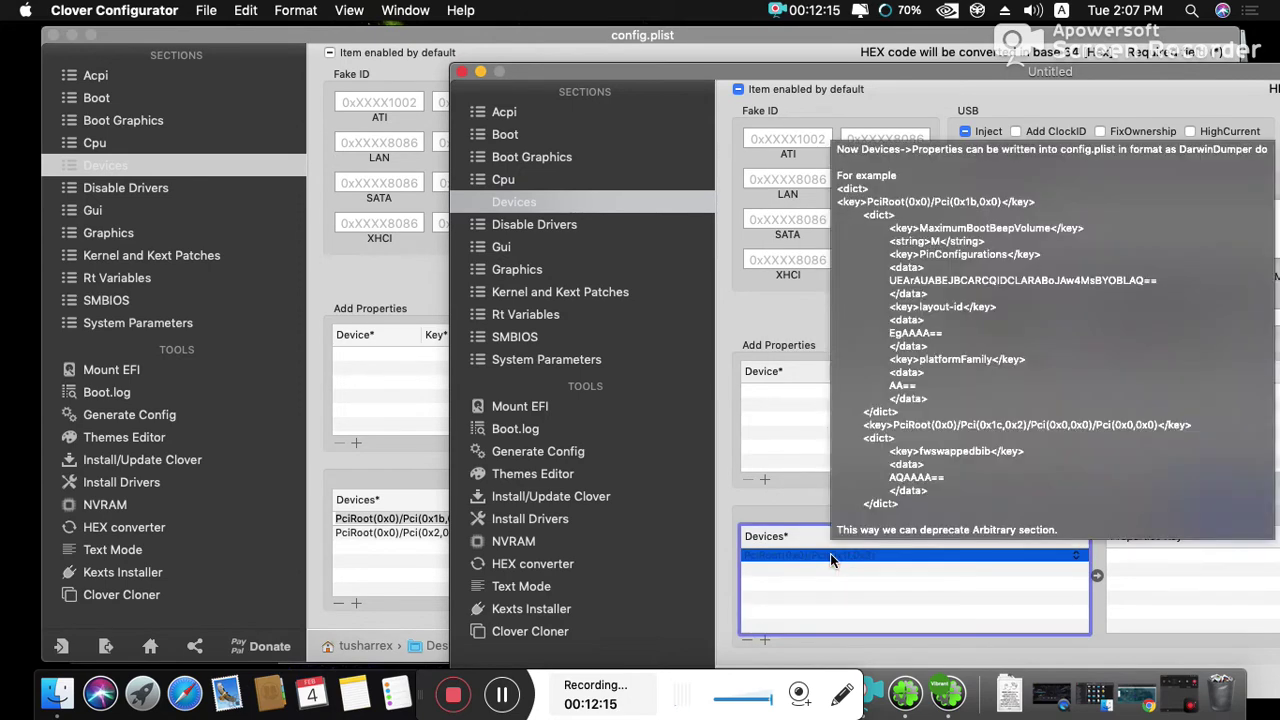
right_click(830, 556)
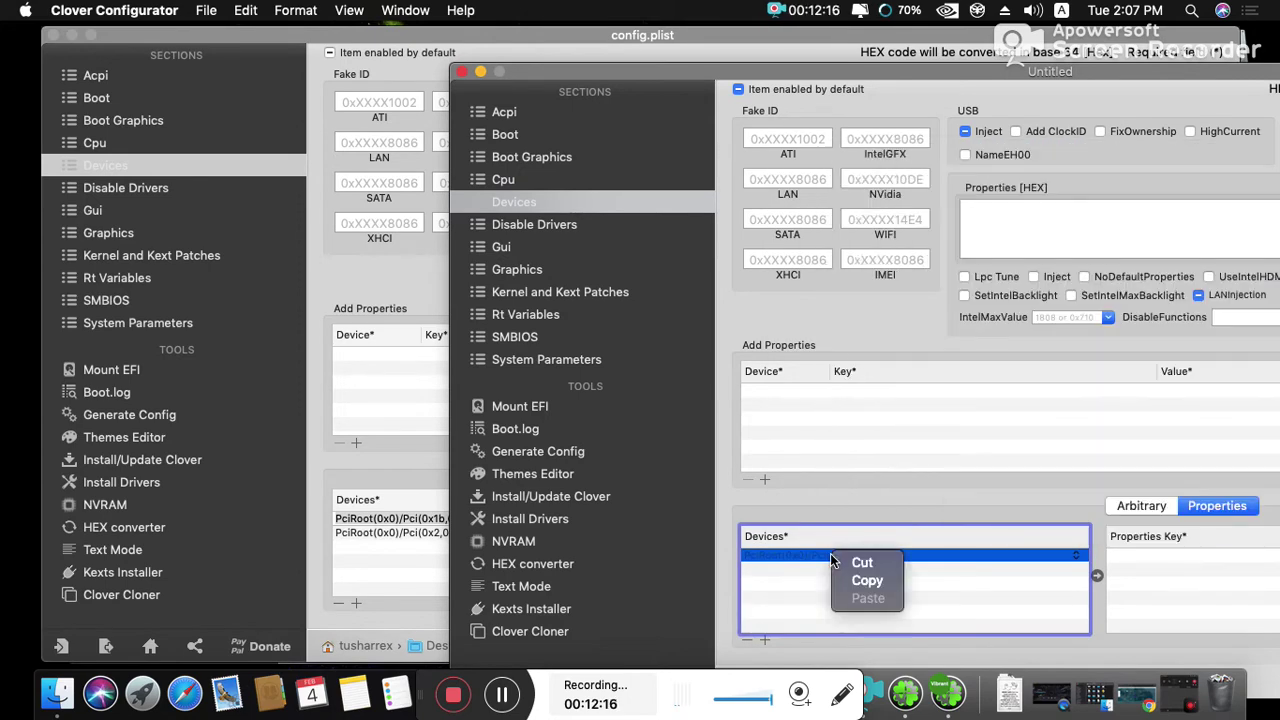
- Copy the path PciRoot(0x0)/Pci(0x1b,0x0) again and retry pasting it into the Untitled configuration's new device entry
right_click(398, 522)
click(400, 523)
right_click(402, 522)
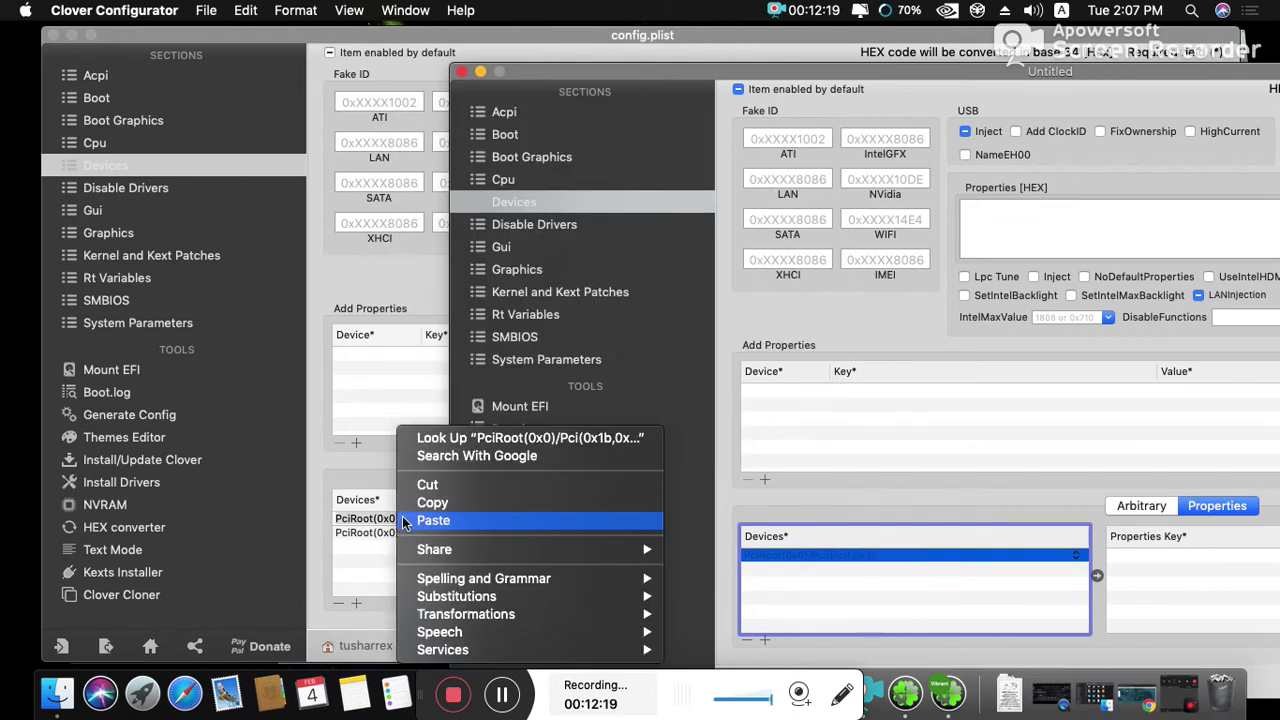
click(432, 502)
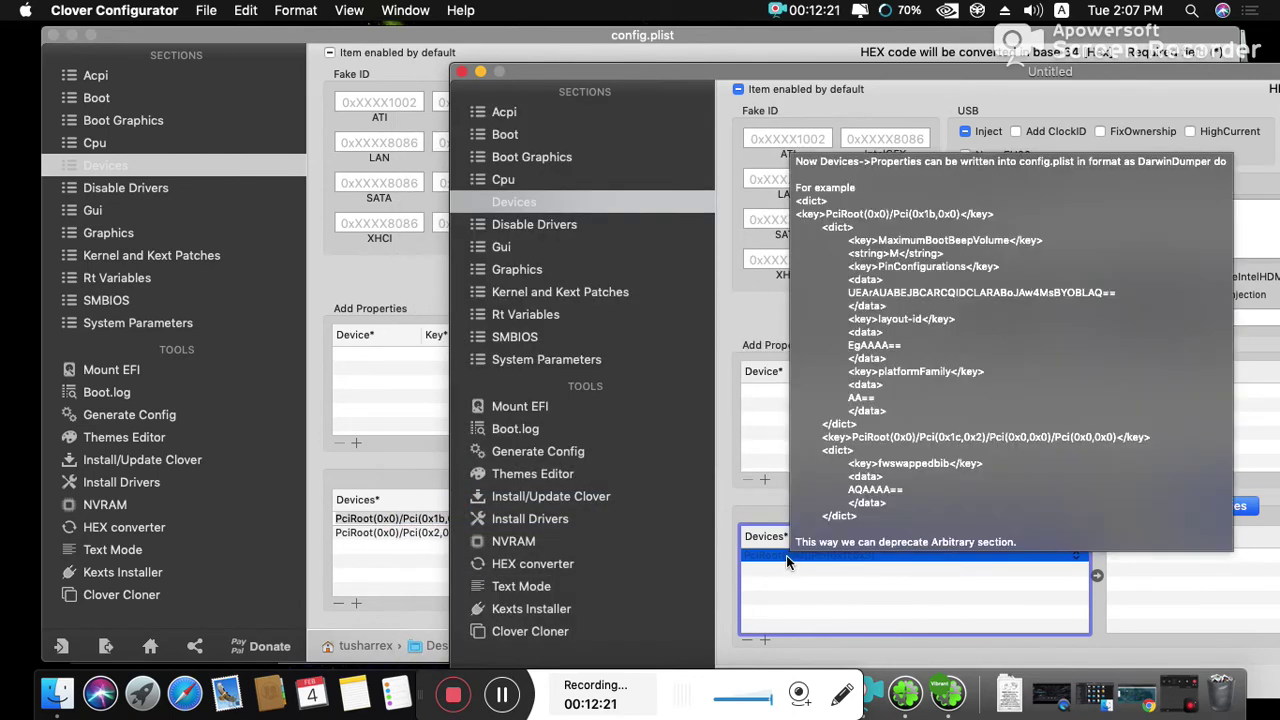
right_click(786, 556)
click(789, 557)
right_click(791, 560)
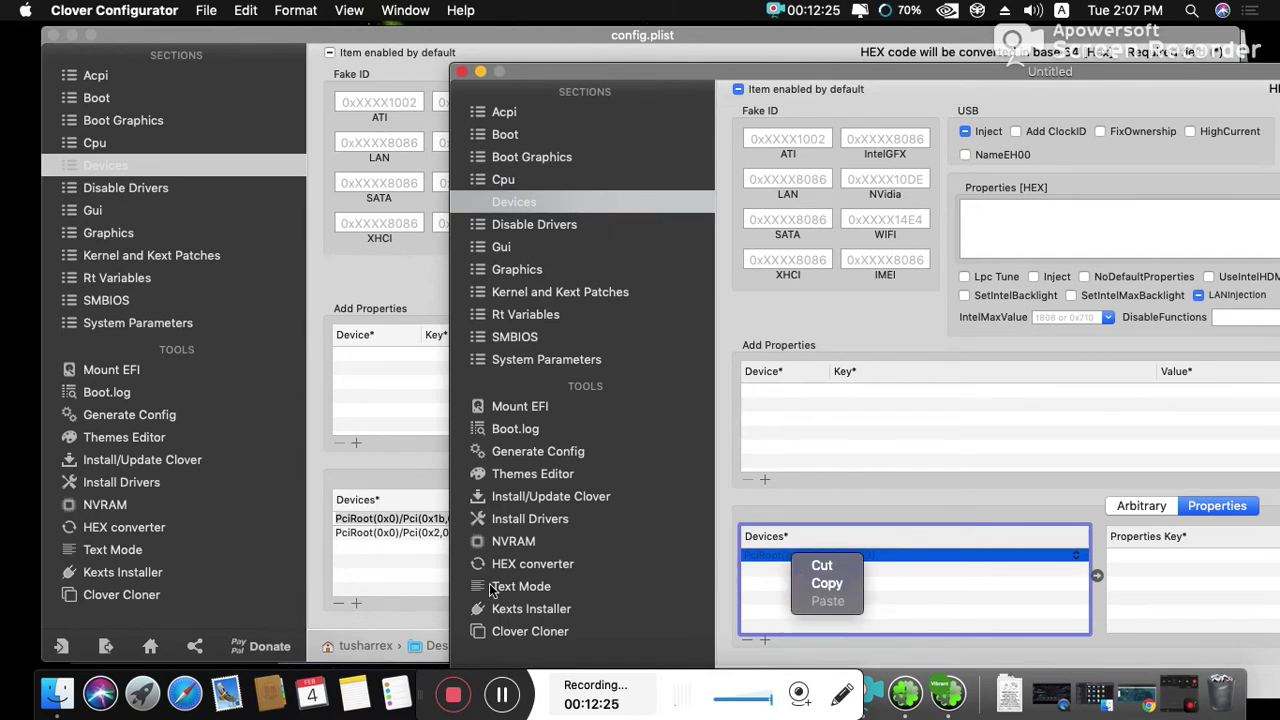
- Copy the whole PciRoot(0x0)/Pci(0x1b,0x0) device entry from the Desktop config.plist's Properties list
click(401, 580)
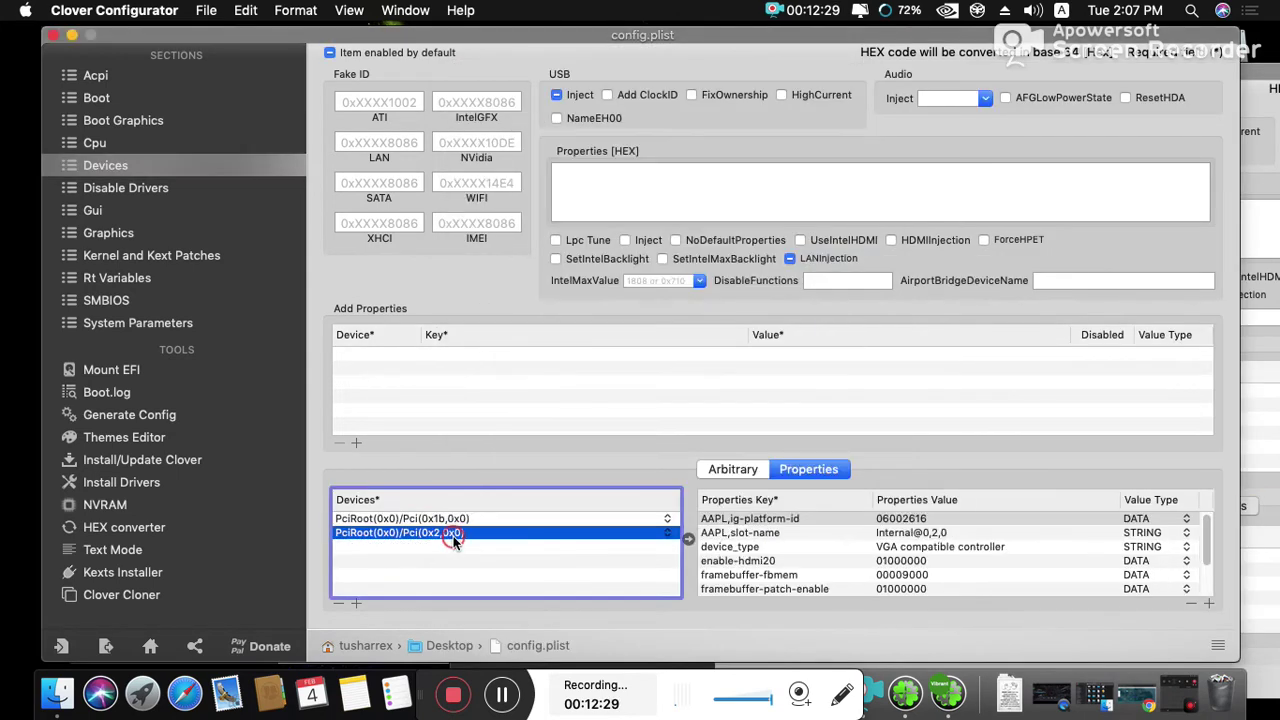
right_click(435, 519)
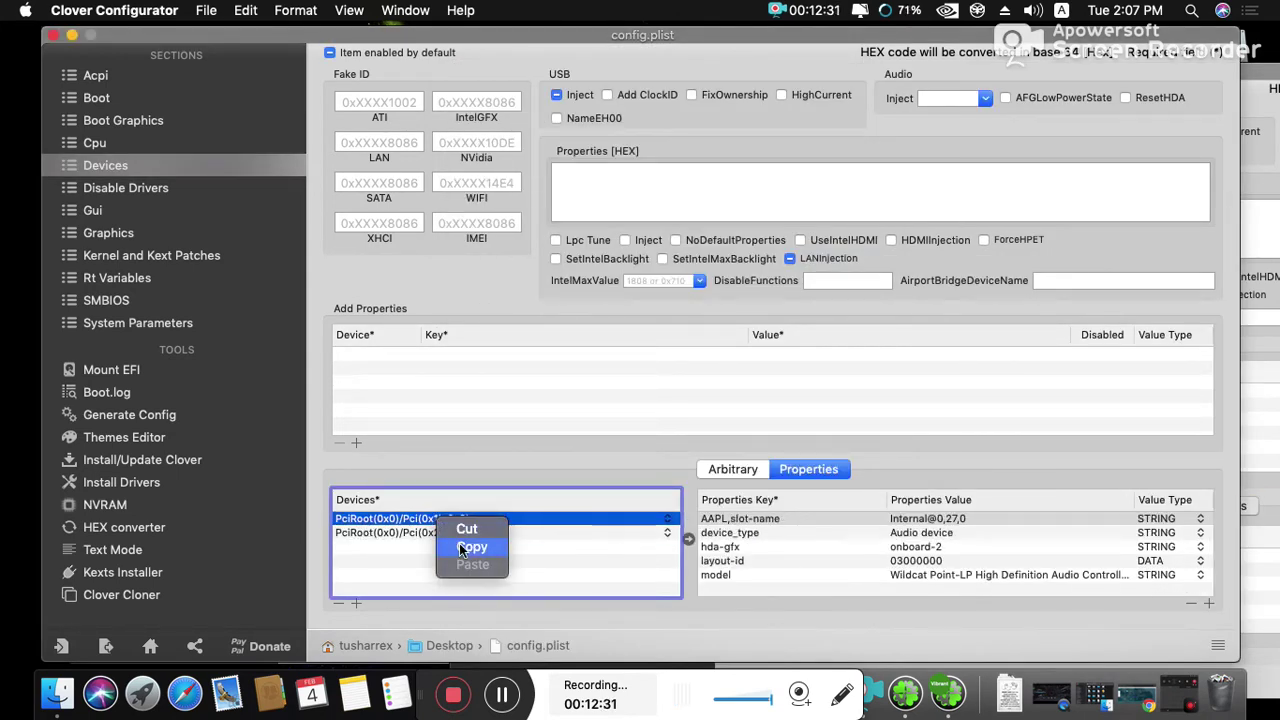
click(459, 545)
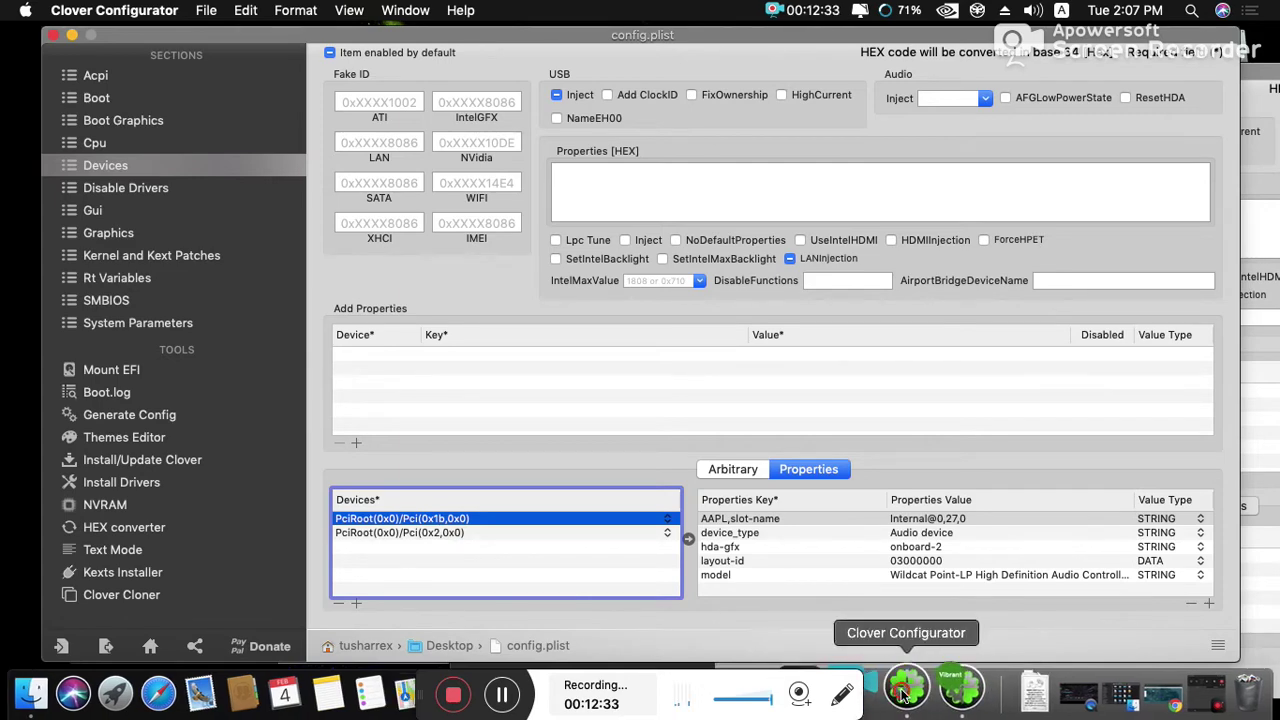
- Close the older Clover Configurator's start window and bring the Untitled configuration forward with its device lists in view
click(948, 688)
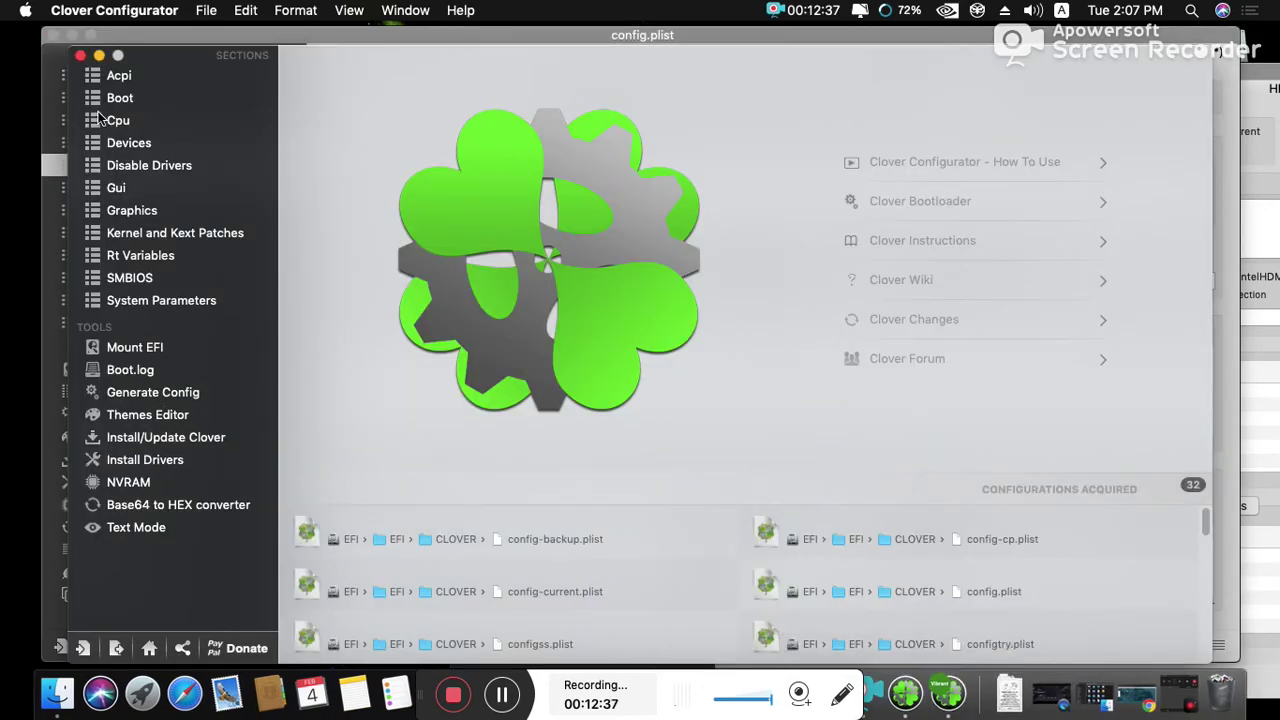
click(80, 56)
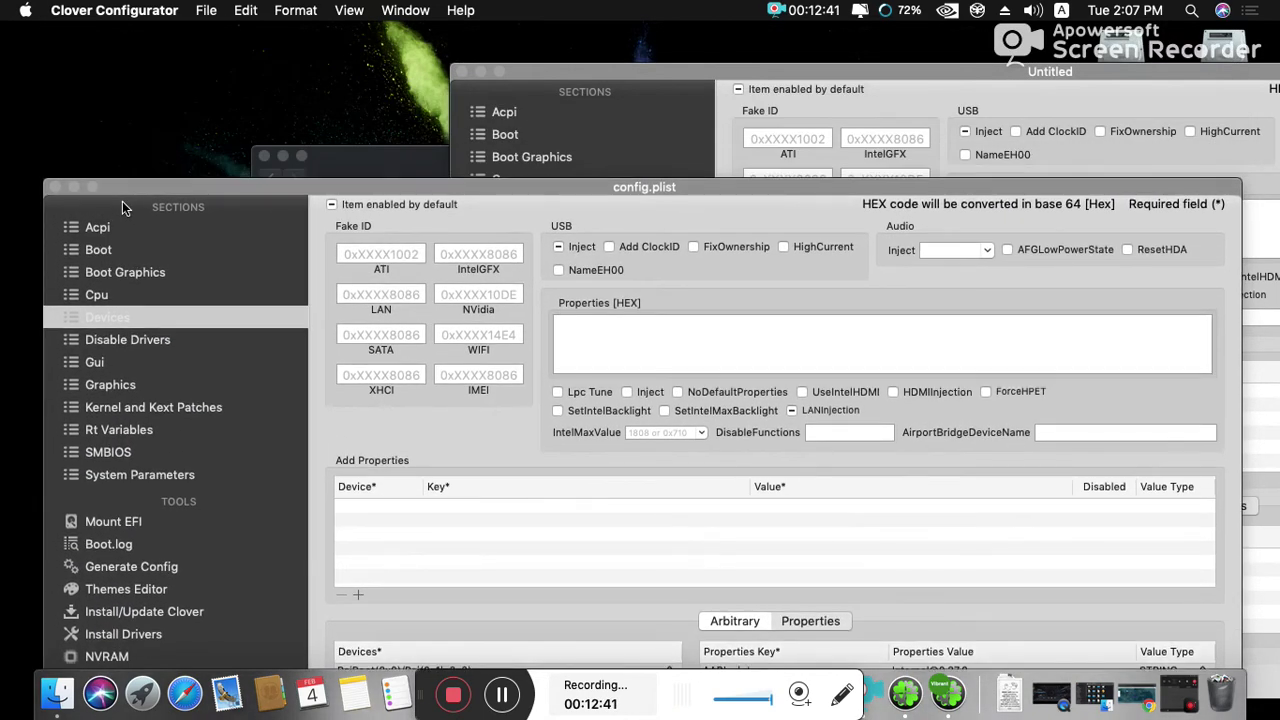
drag(571, 68, 458, 24)
- Paste the copied PciRoot(0x0)/Pci(0x1b,0x0) device entry into the Untitled configuration's Properties device list
click(712, 500)
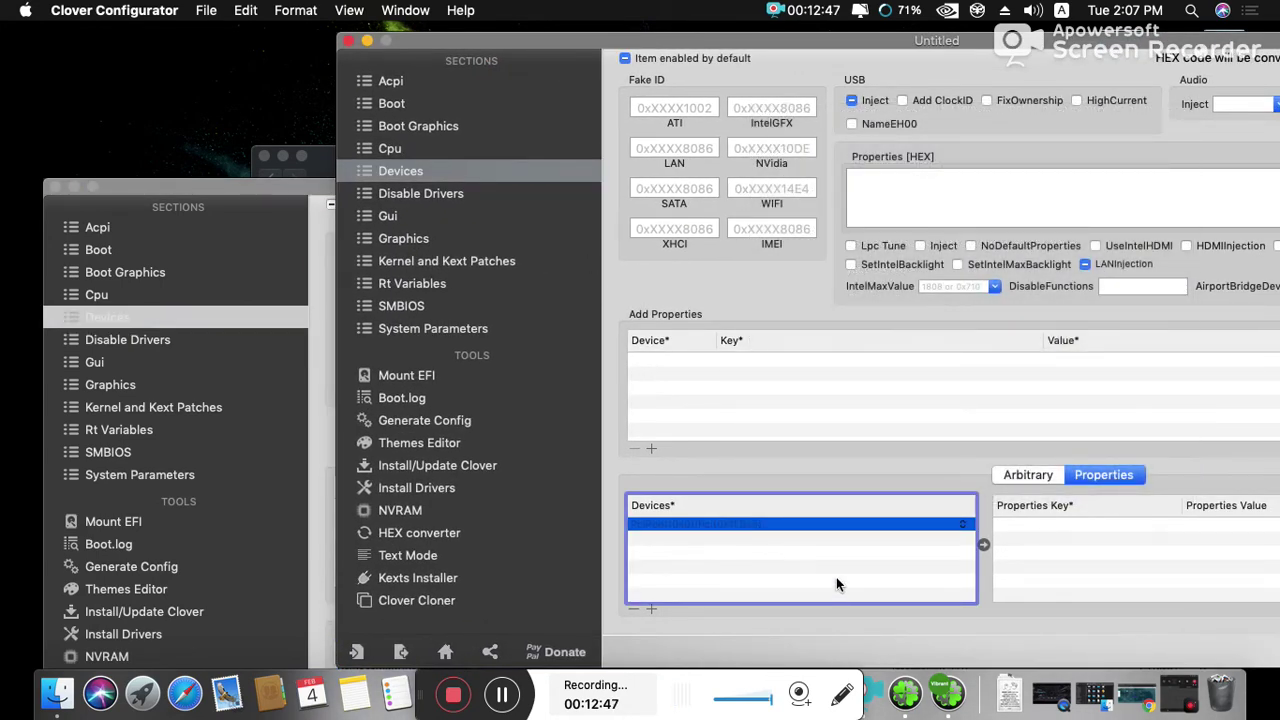
click(836, 578)
click(723, 530)
right_click(723, 531)
click(756, 569)
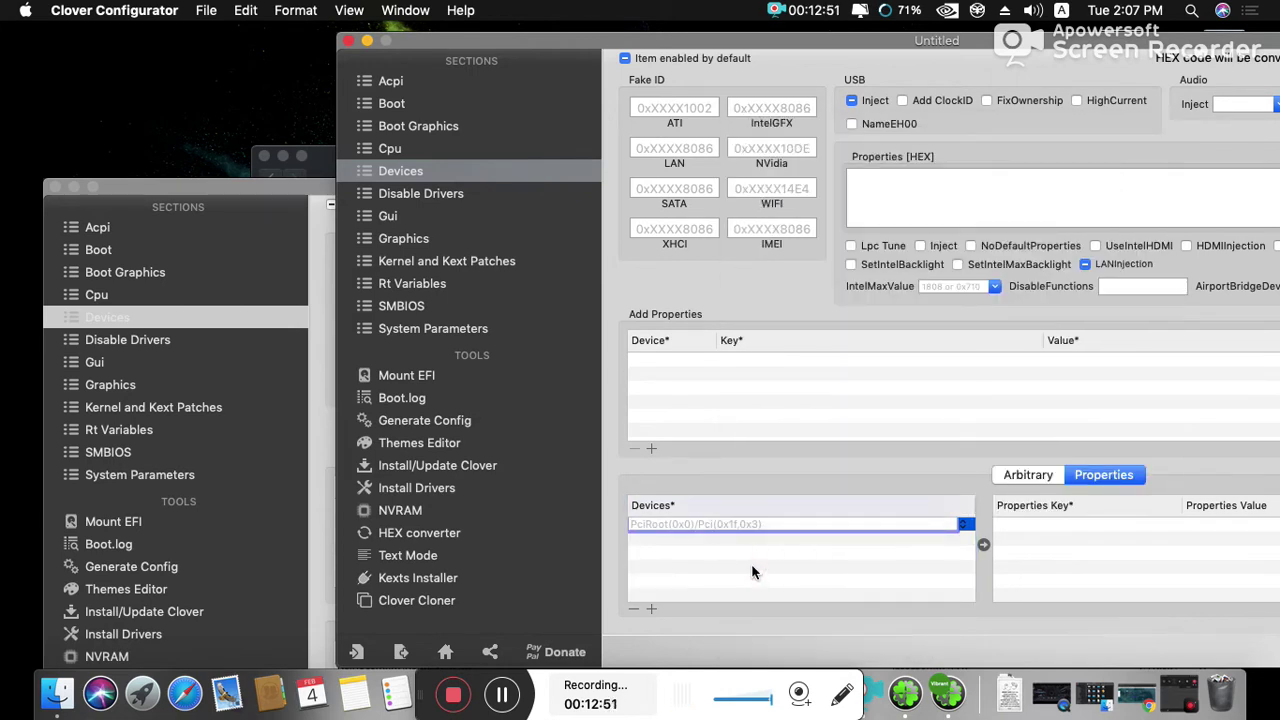
click(737, 526)
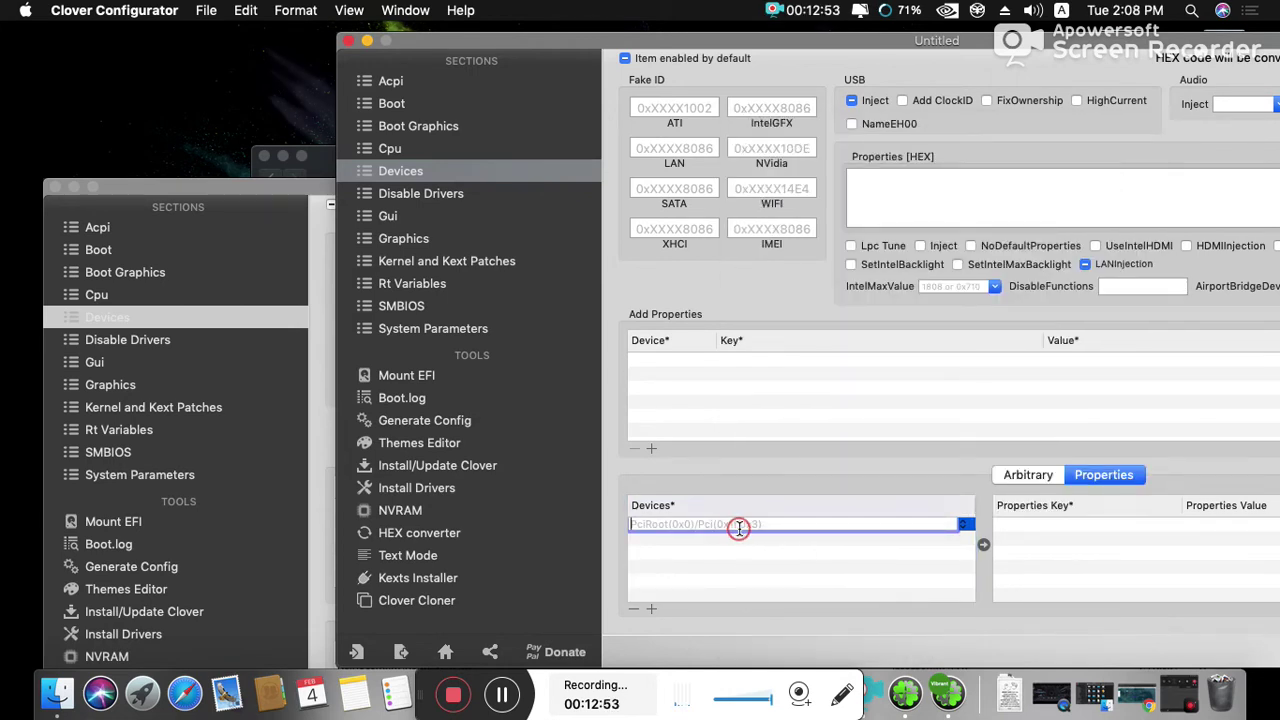
click(743, 588)
right_click(693, 527)
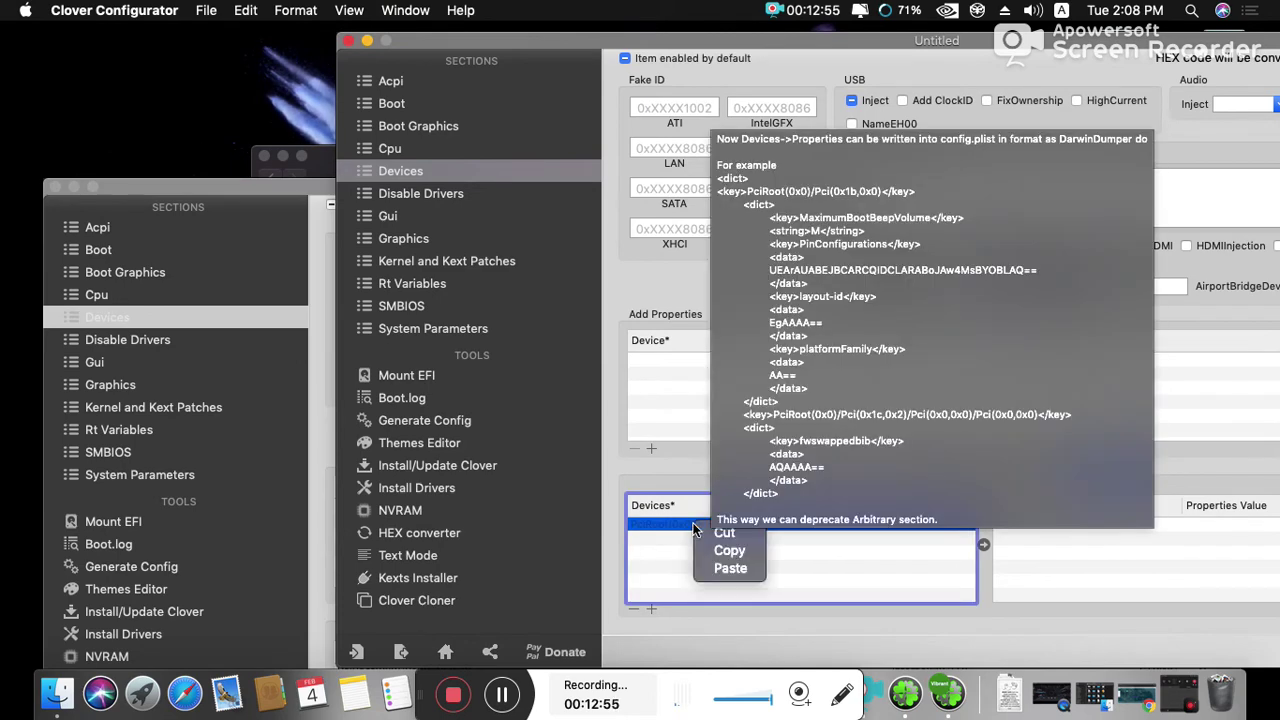
click(730, 568)
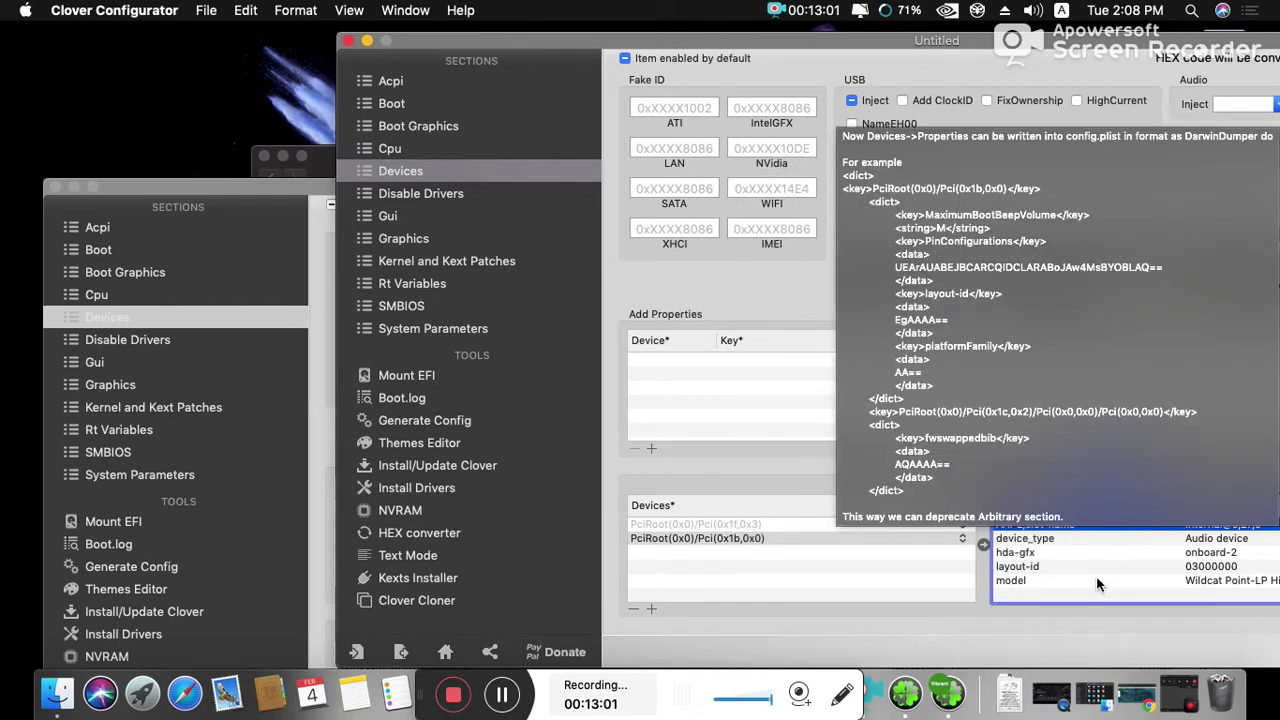
- Bring the Untitled configuration's property table fully into view and examine the keys and values of the pasted PciRoot(0x0)/Pci(0x1b,0x0) device
drag(810, 35, 594, 34)
click(558, 524)
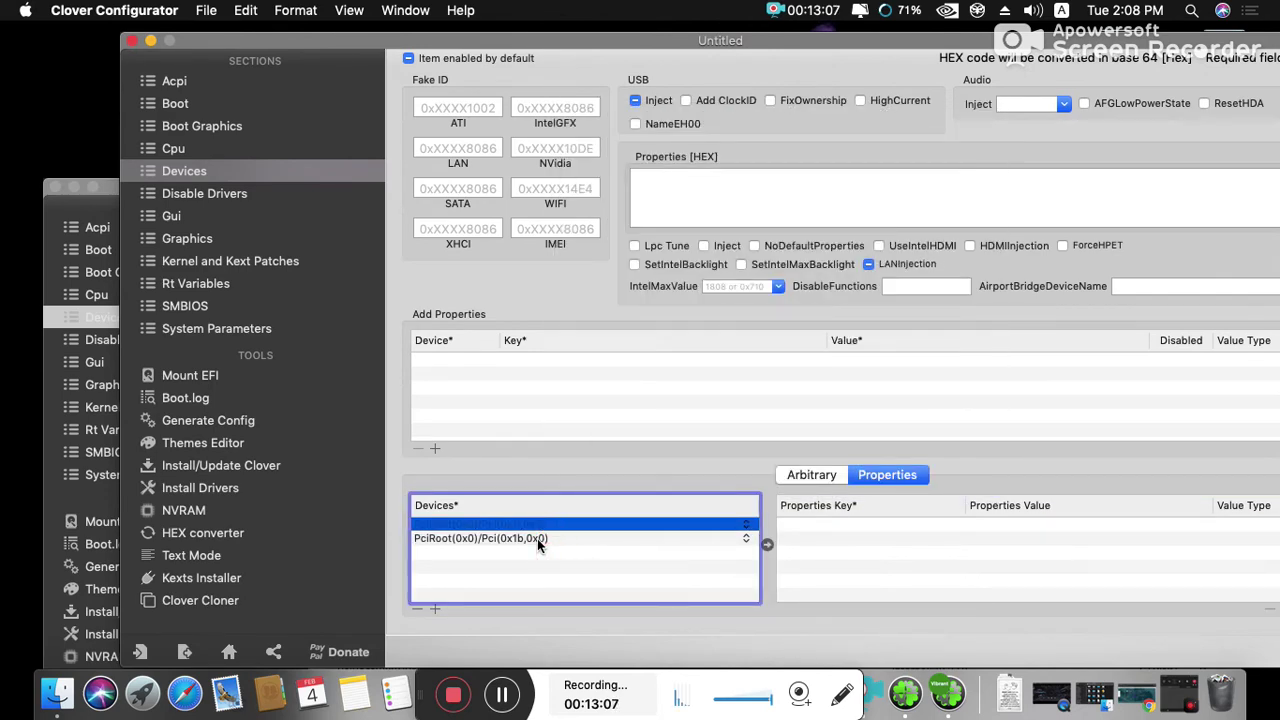
click(537, 538)
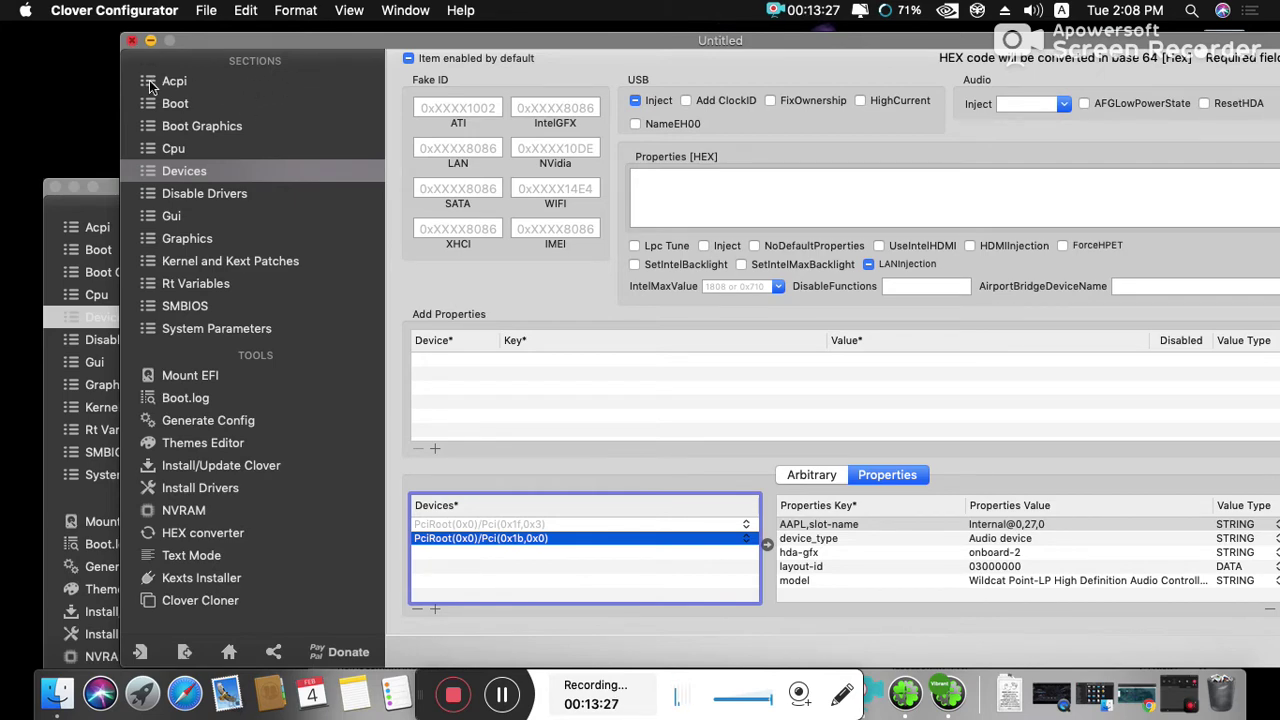
- Close the Untitled configuration without keeping it, and close the config.plist window as well
key(super+w)
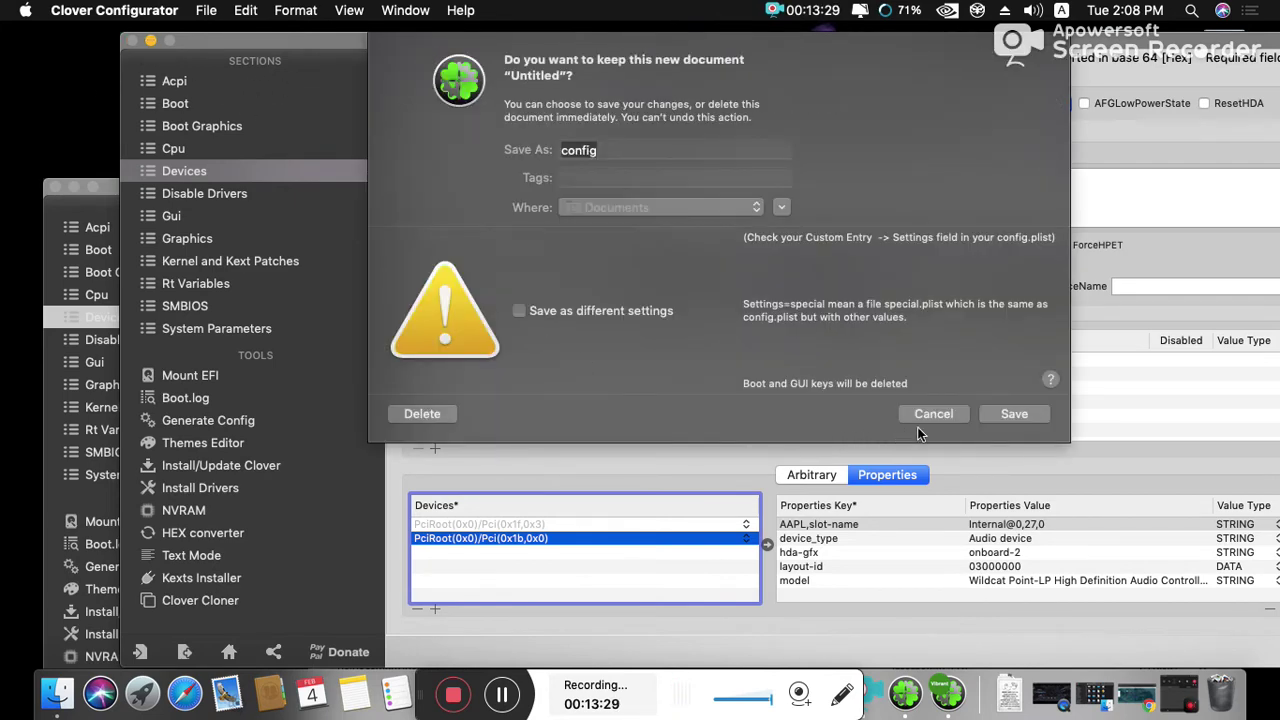
click(934, 414)
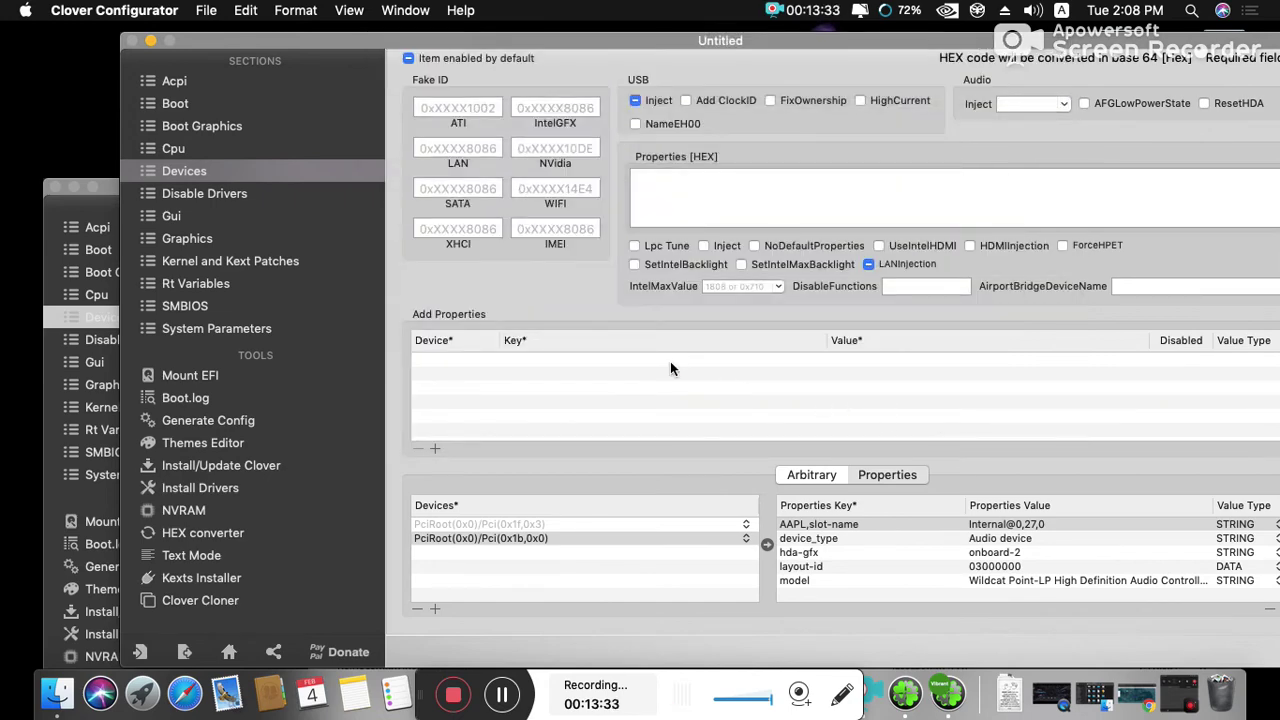
click(132, 40)
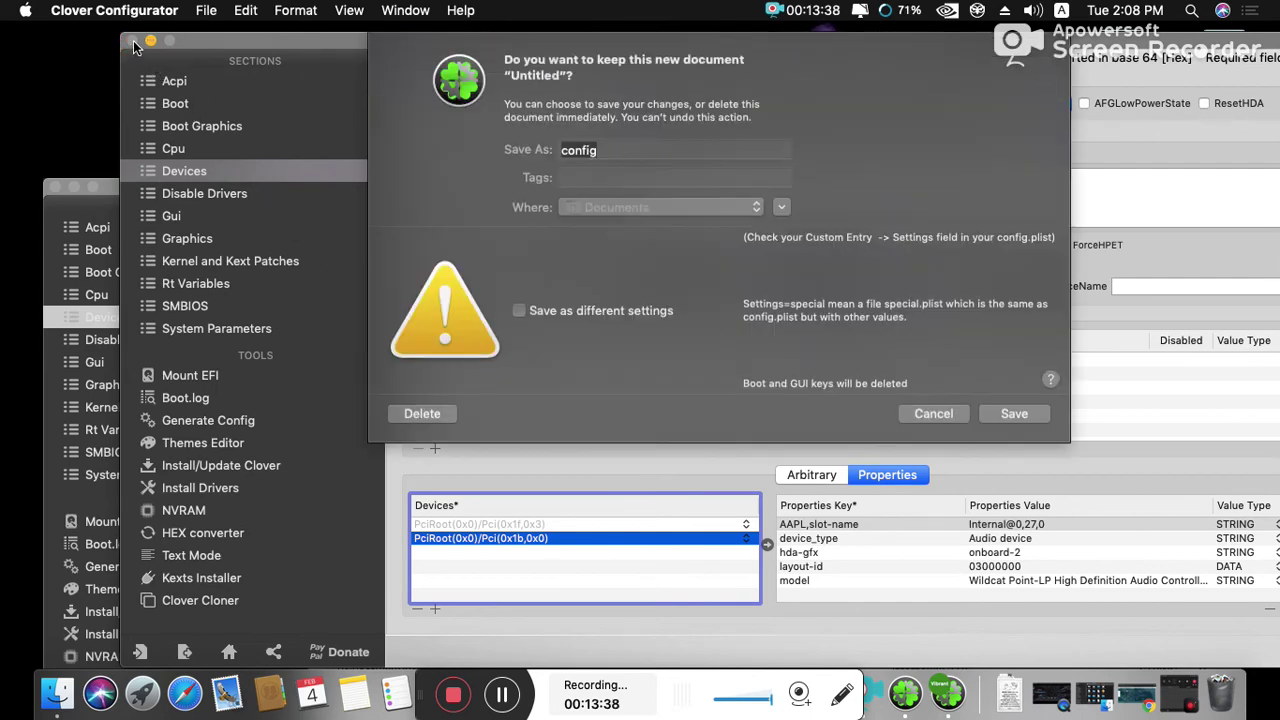
click(430, 413)
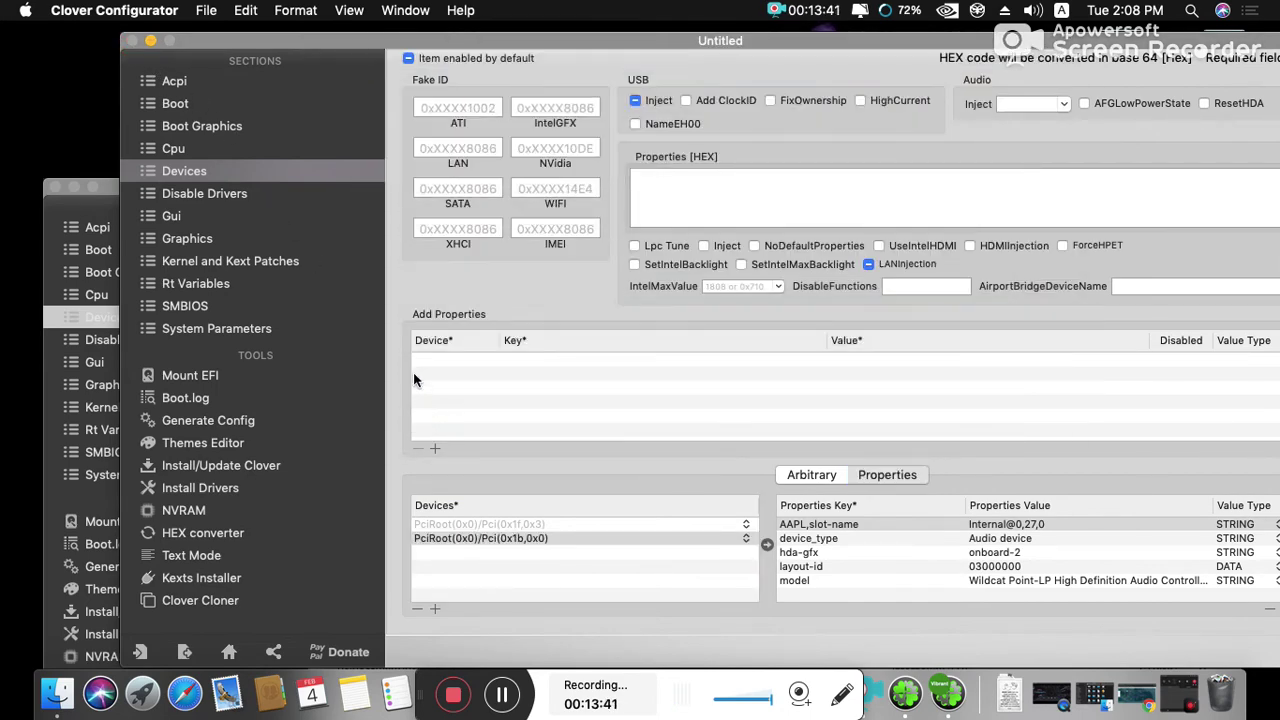
click(133, 42)
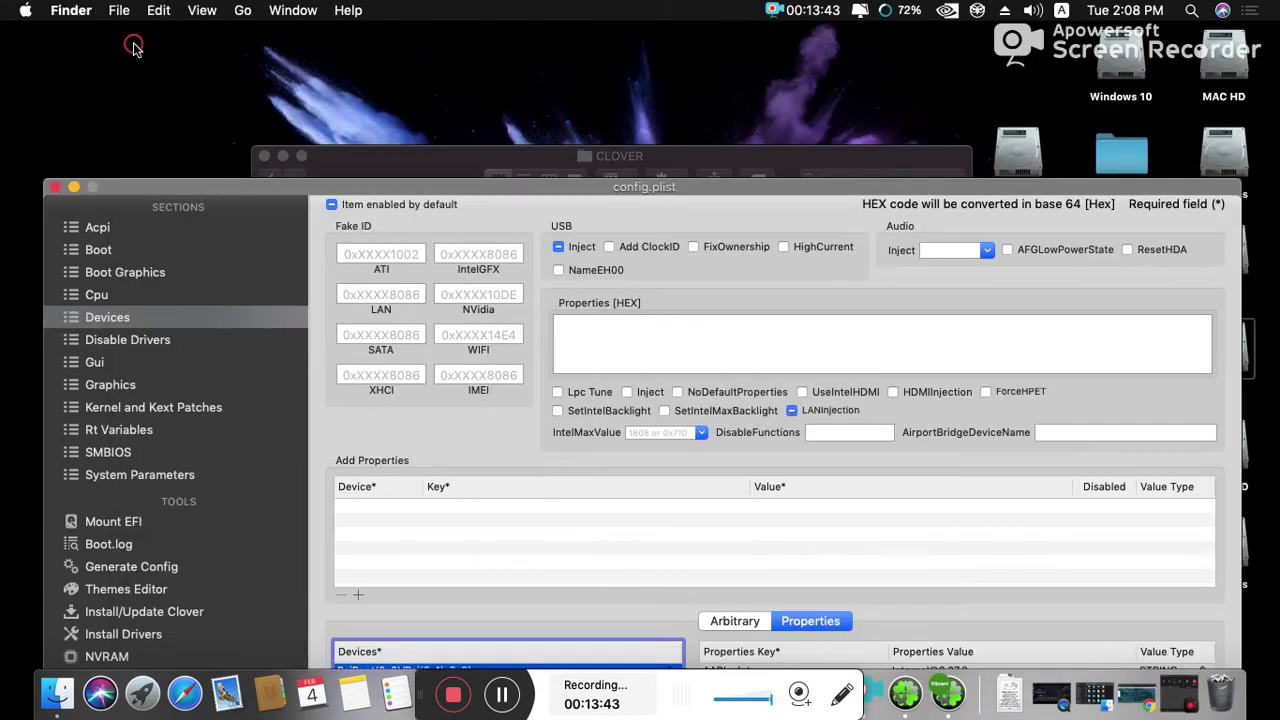
click(55, 188)
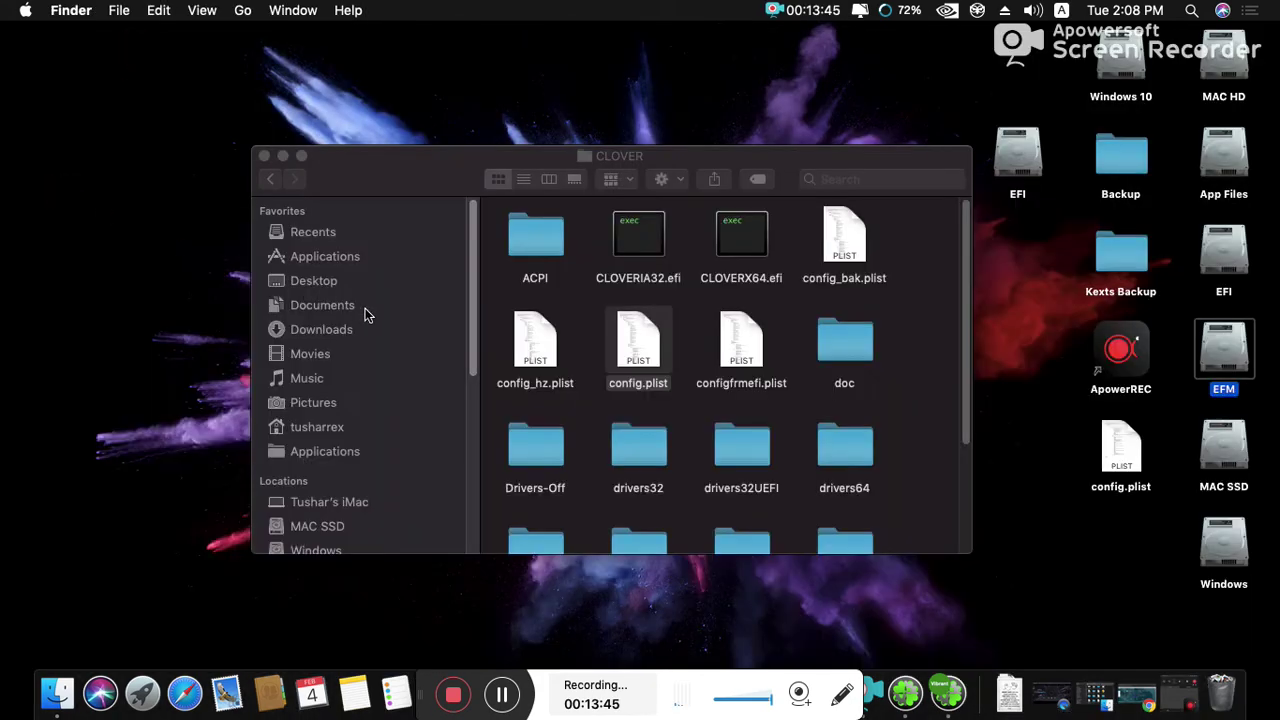
- Clean up the desktop icons and close the CLOVER folder window
right_click(322, 64)
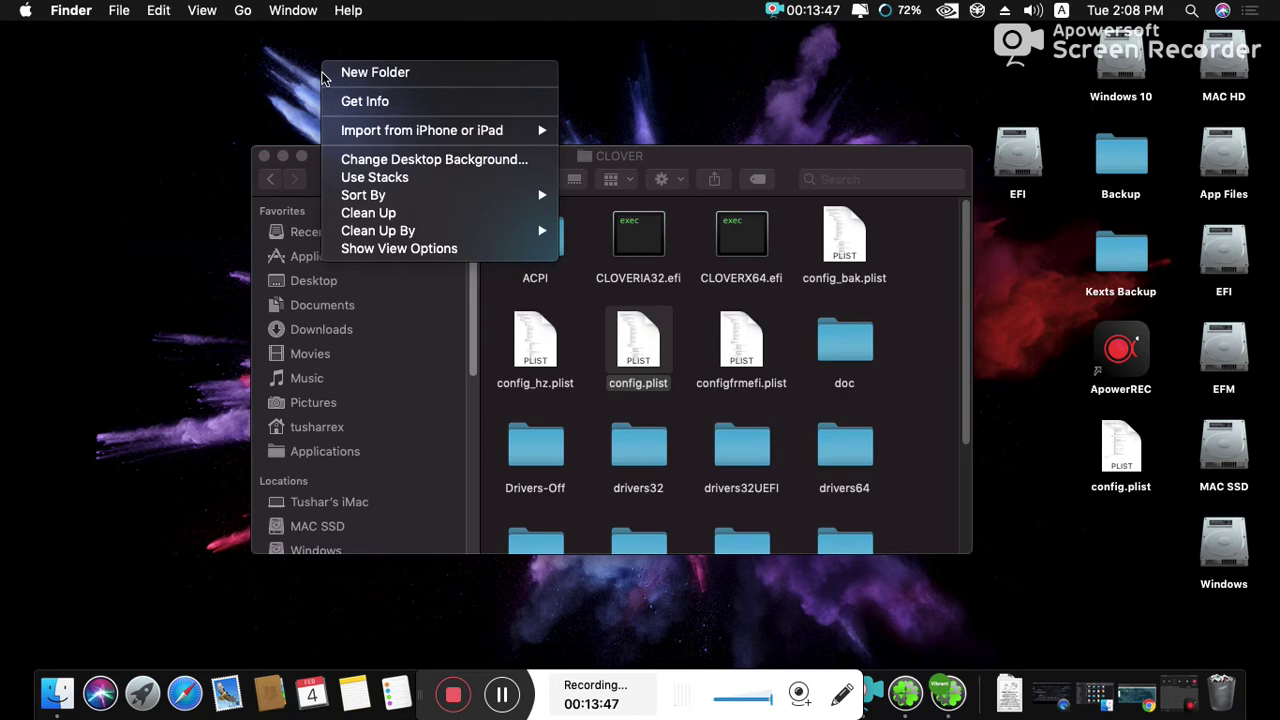
click(383, 213)
right_click(361, 64)
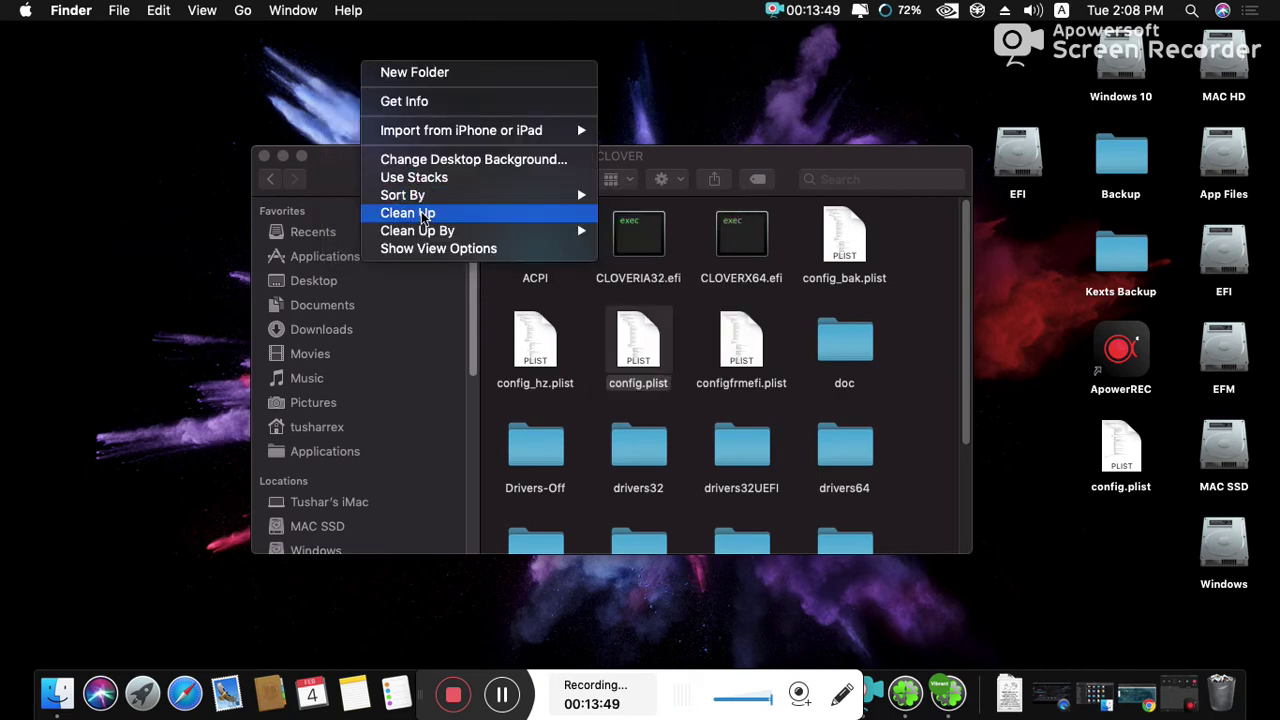
click(426, 213)
drag(457, 177, 406, 160)
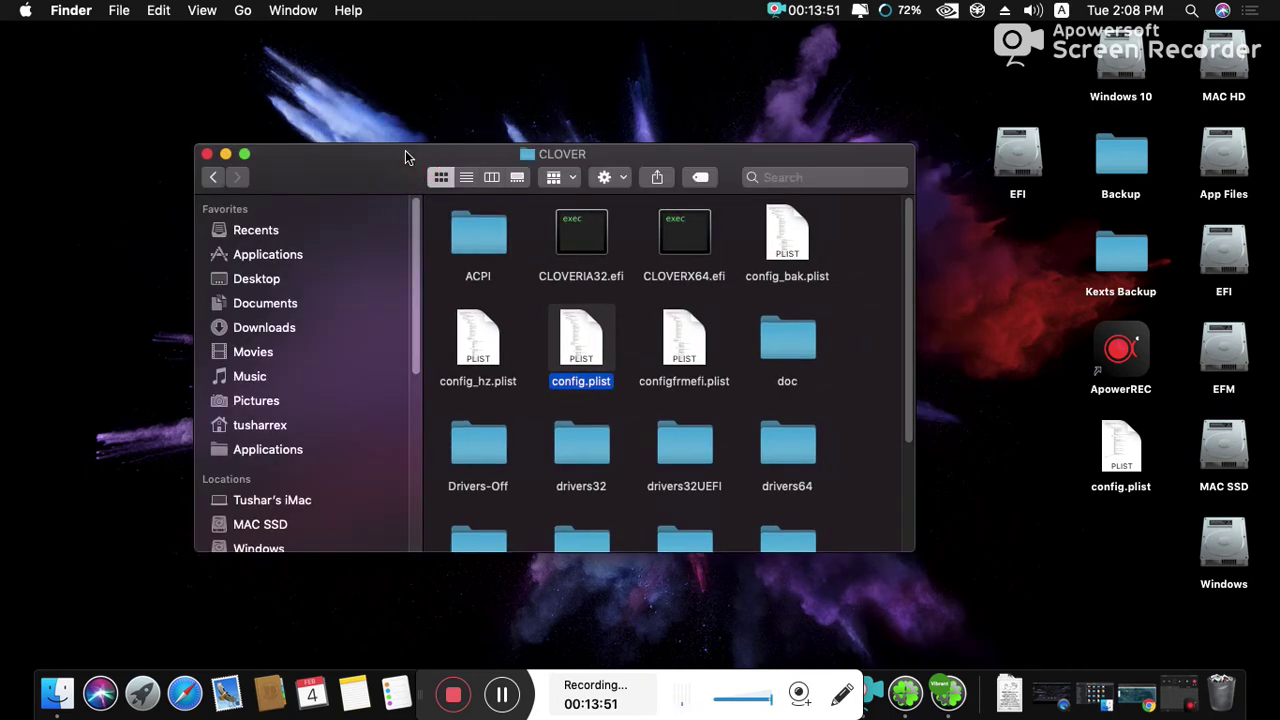
click(842, 420)
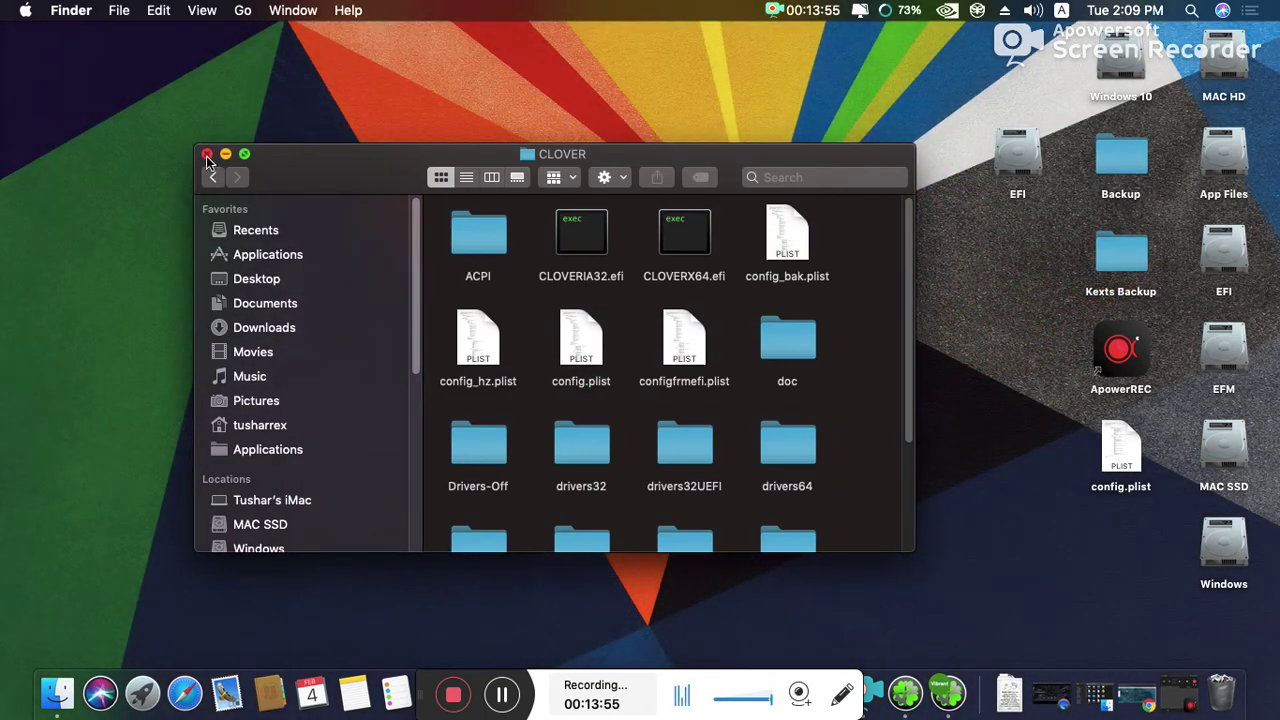
click(207, 160)
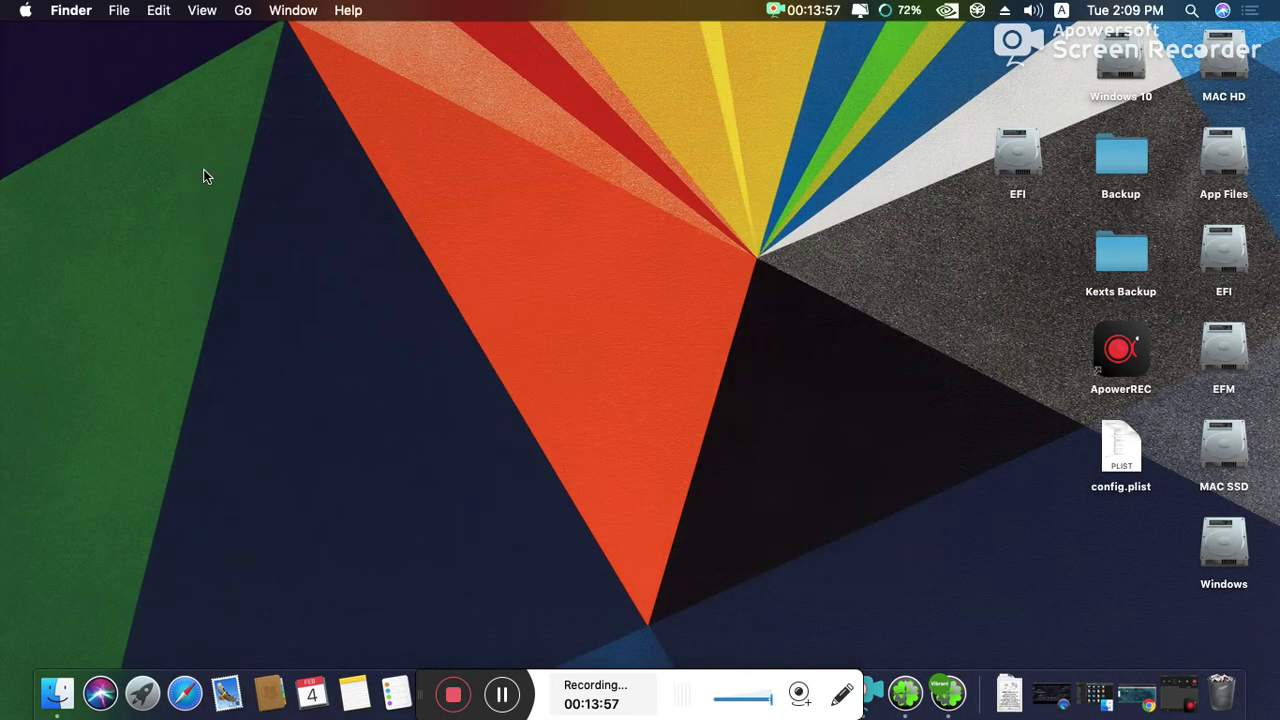
right_click(204, 168)
click(291, 319)
right_click(264, 212)
mouse_move(341, 384)
click(312, 365)
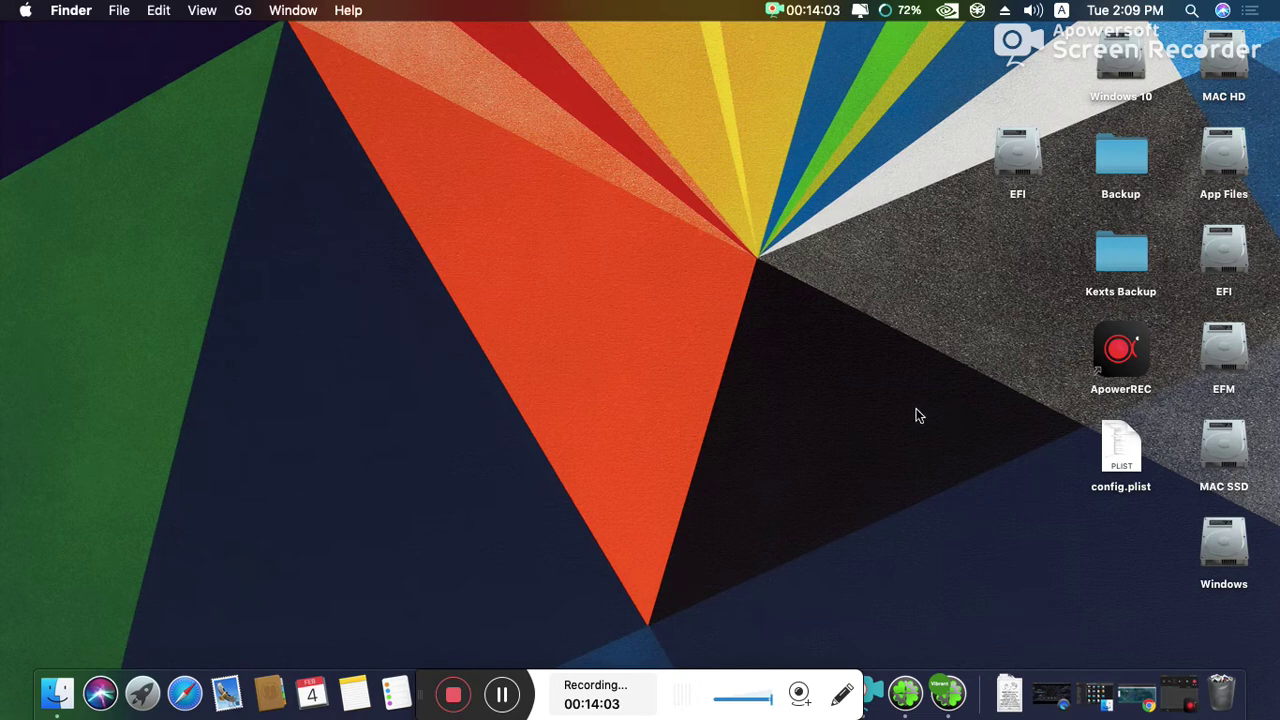
click(884, 402)
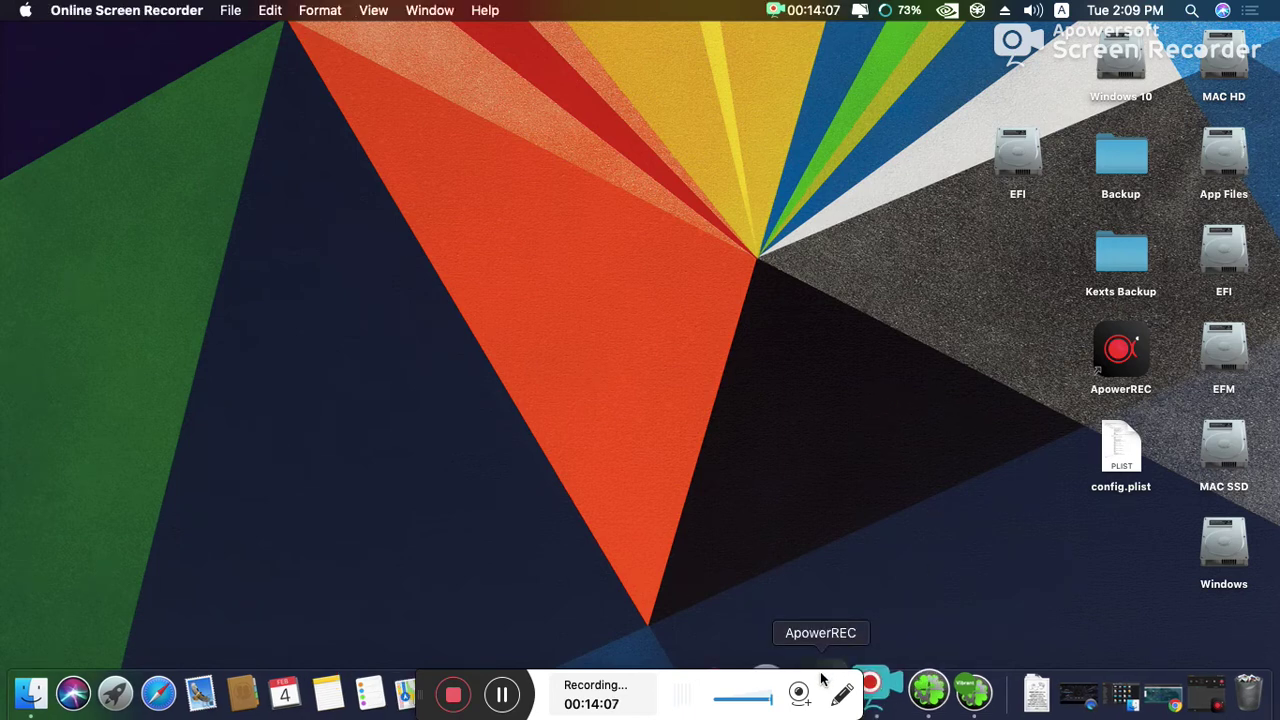
- Move the screen recorder's control bar aside and open System Preferences
drag(826, 682, 596, 673)
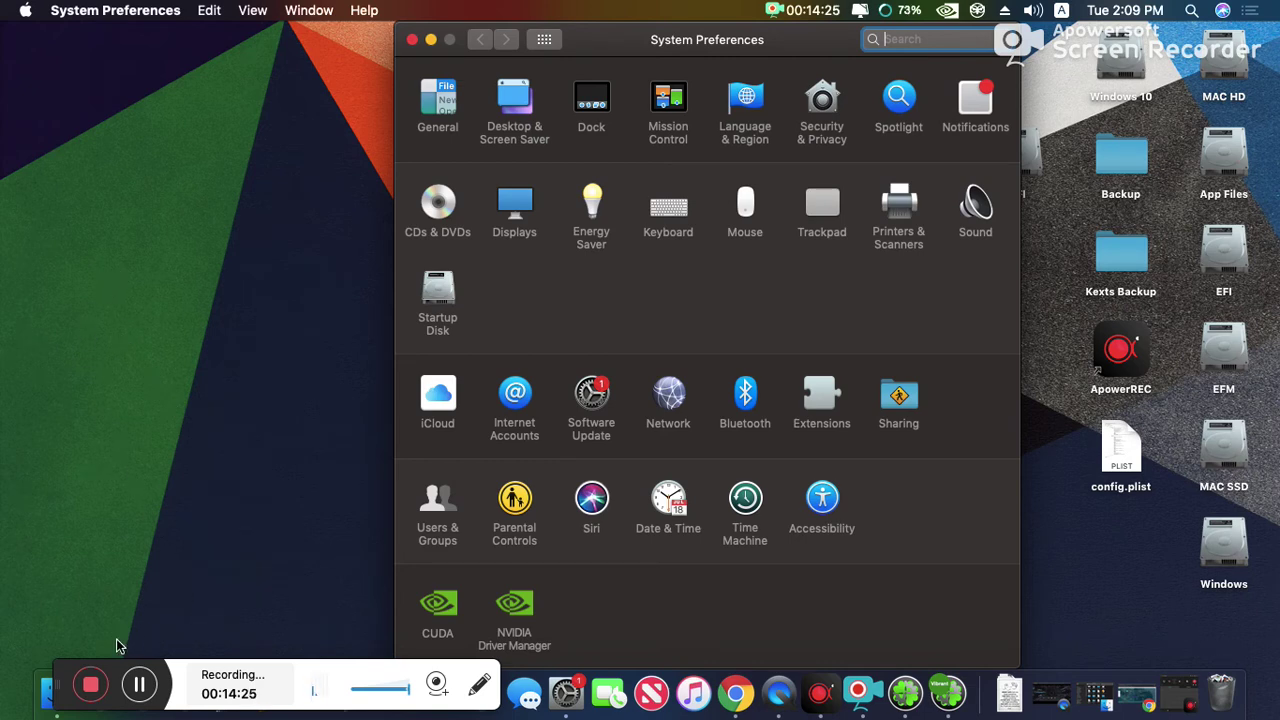
click(107, 668)
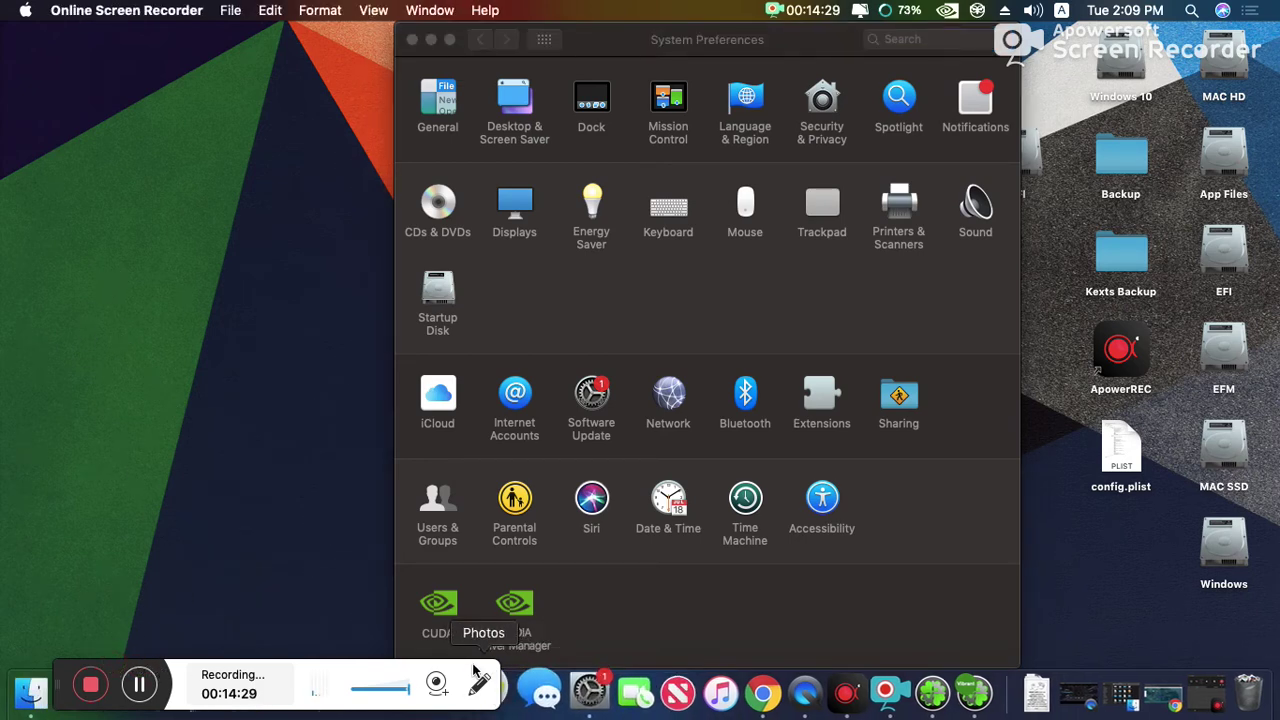
click(34, 685)
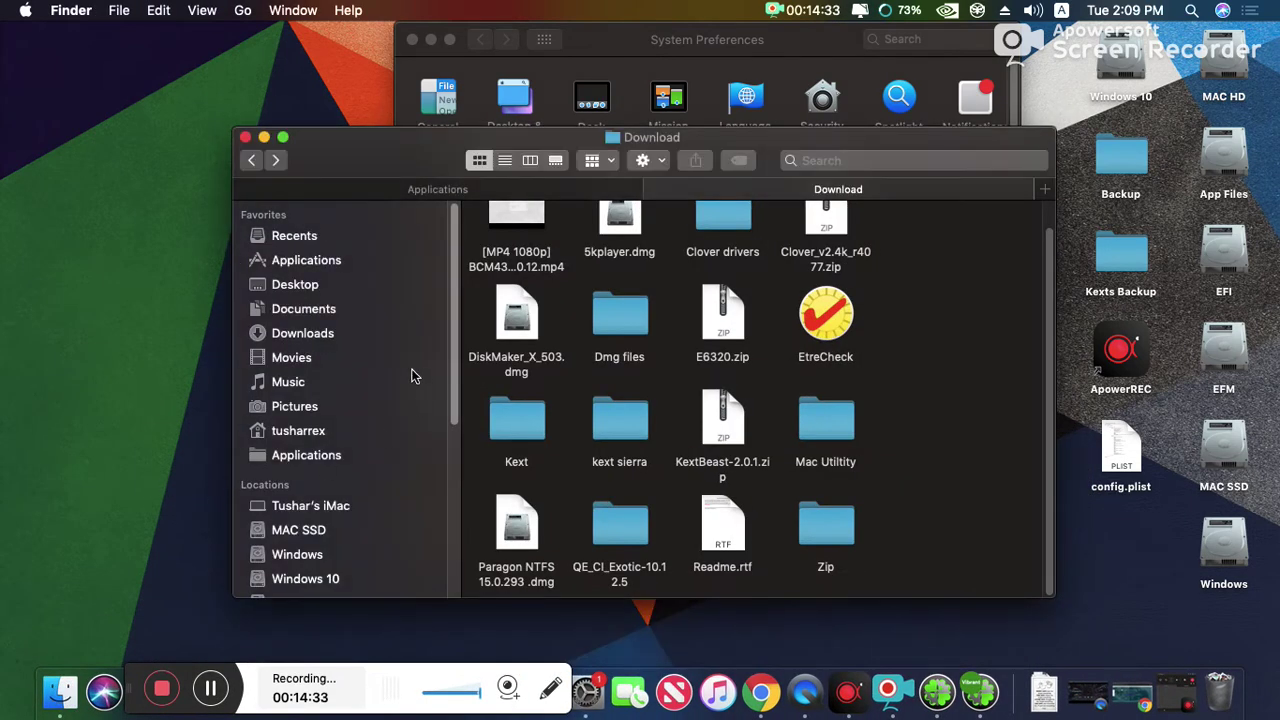
drag(455, 386, 440, 537)
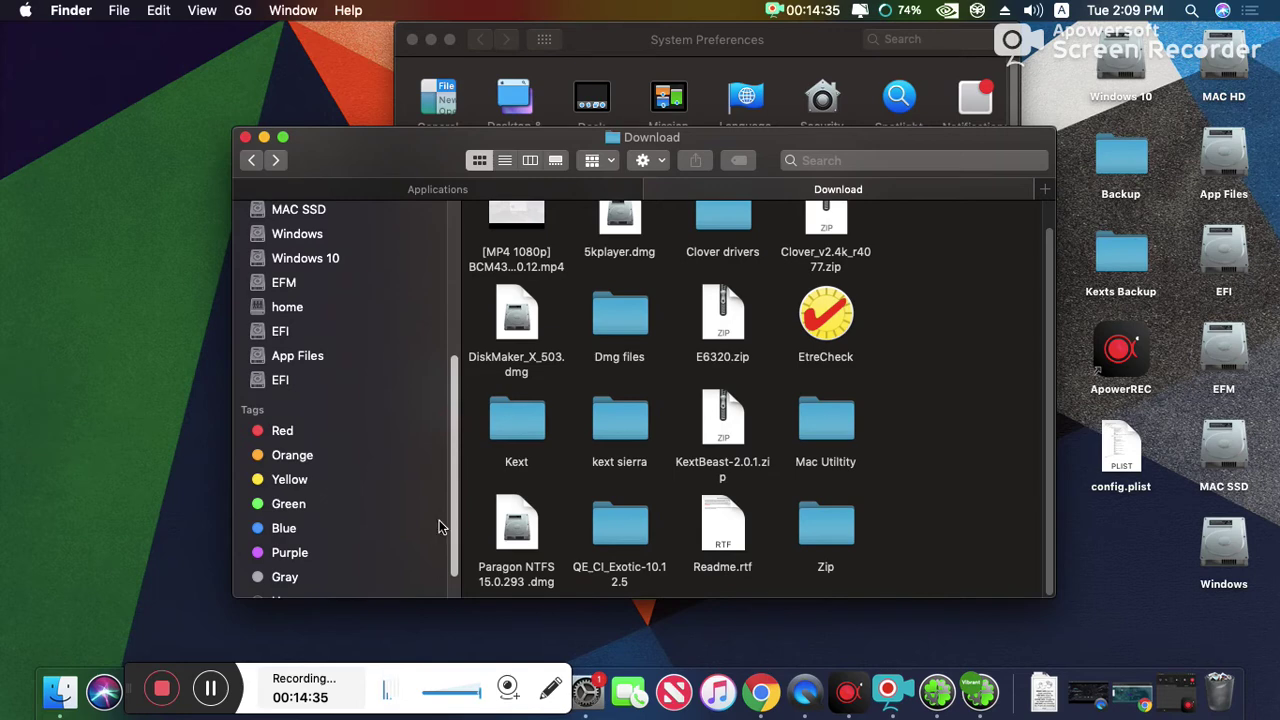
drag(398, 143, 241, 142)
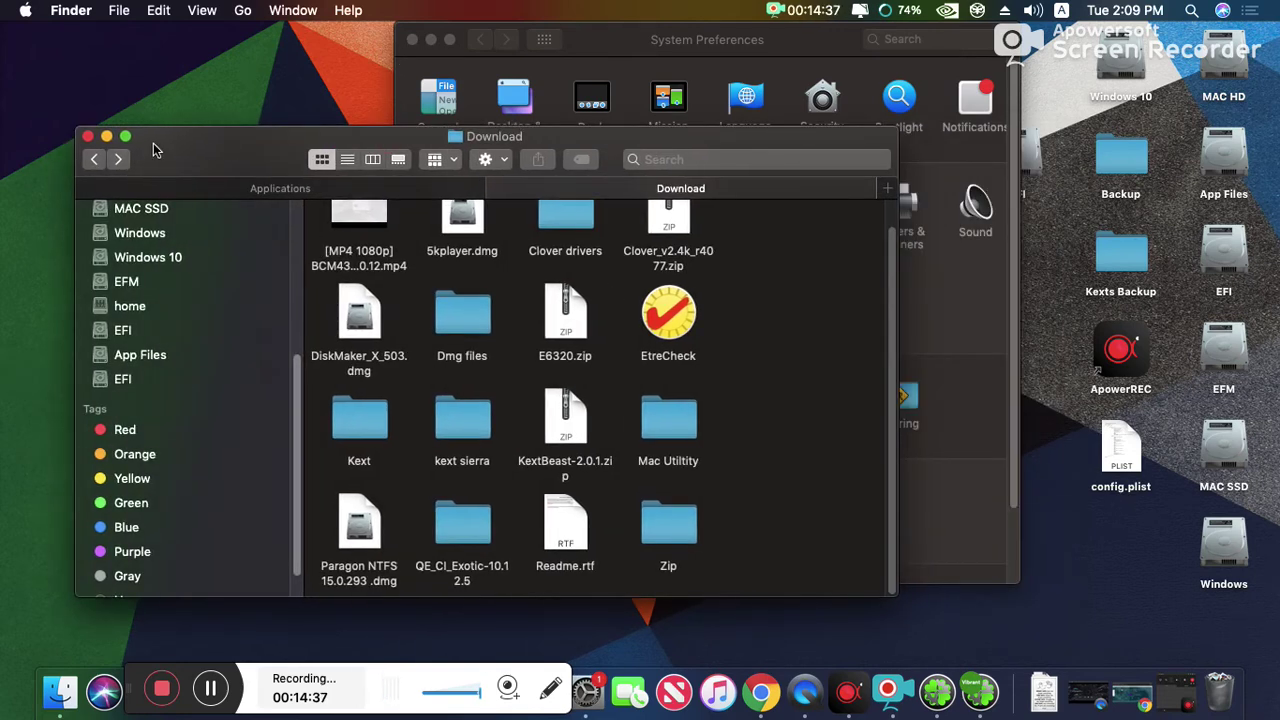
click(106, 136)
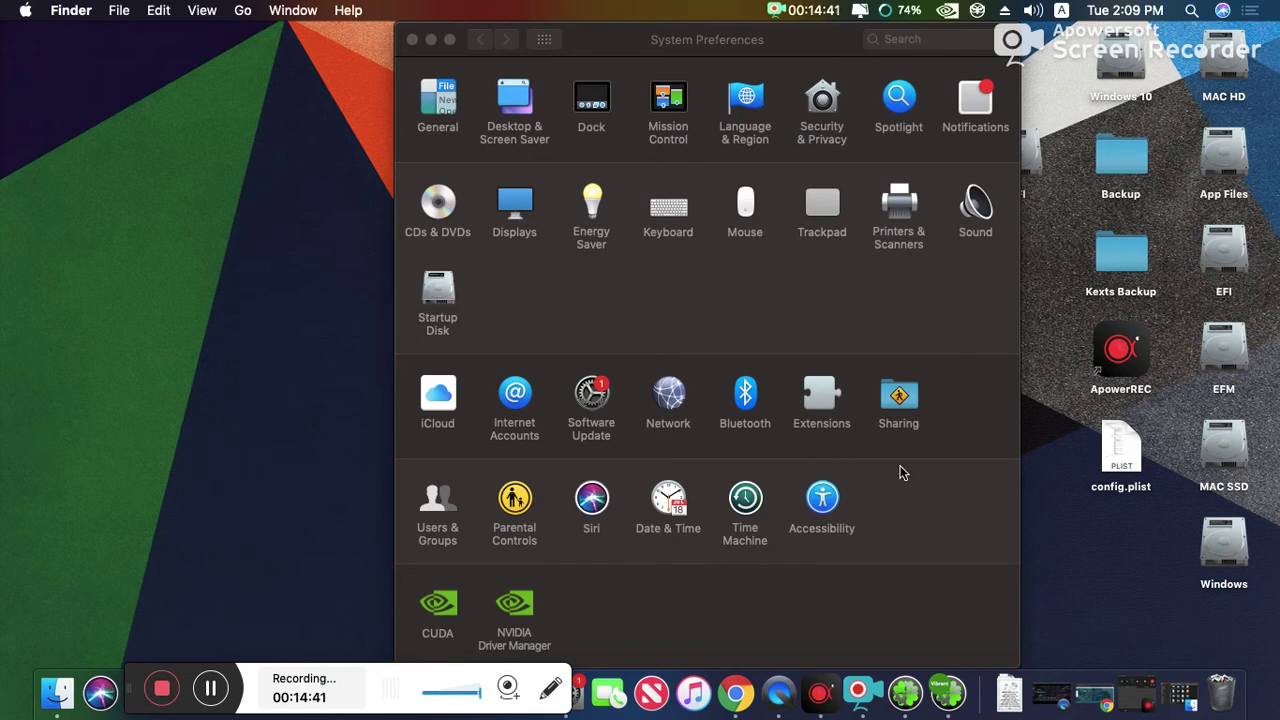
- Open the Sound preferences and examine which devices are available for playing sound effects
click(864, 302)
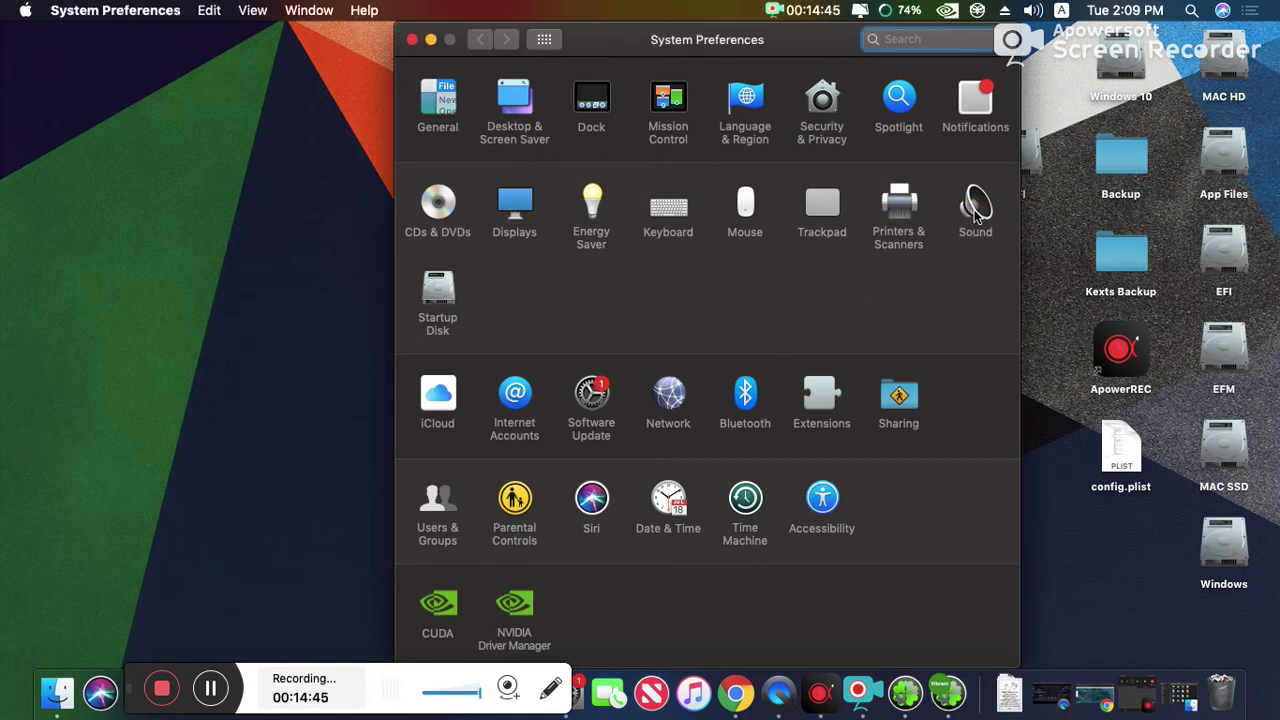
click(975, 215)
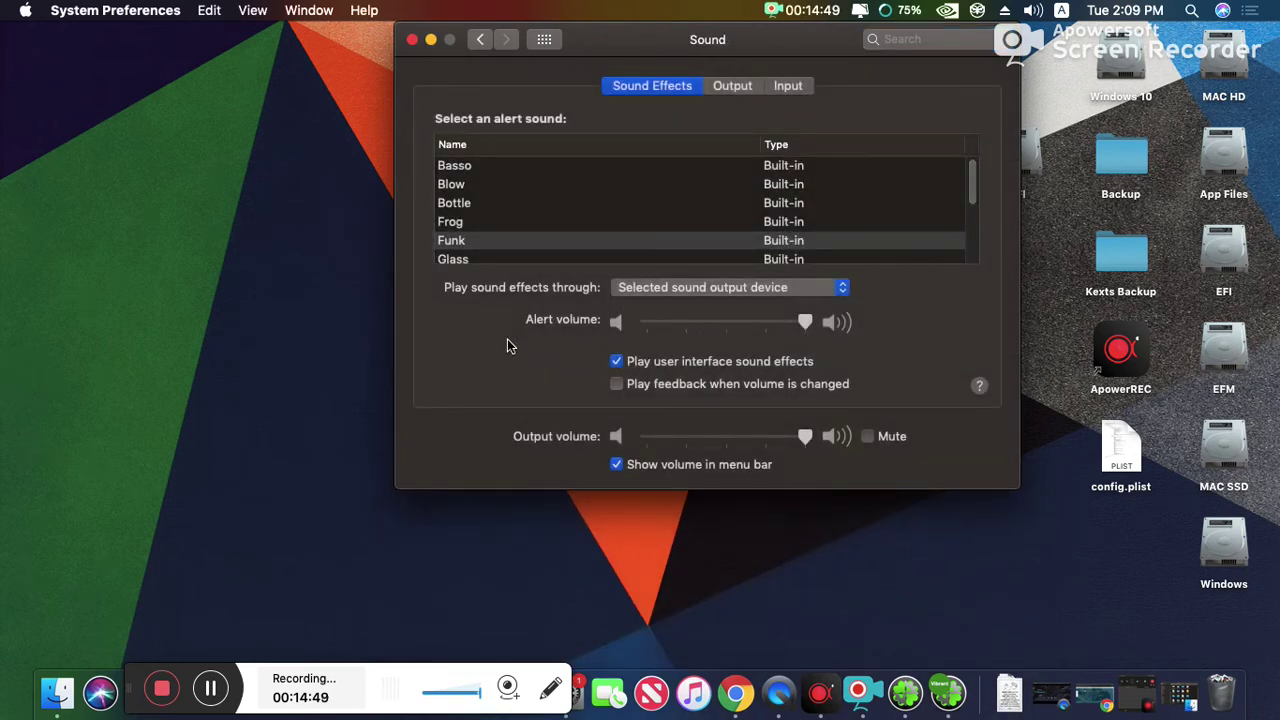
click(507, 340)
click(673, 288)
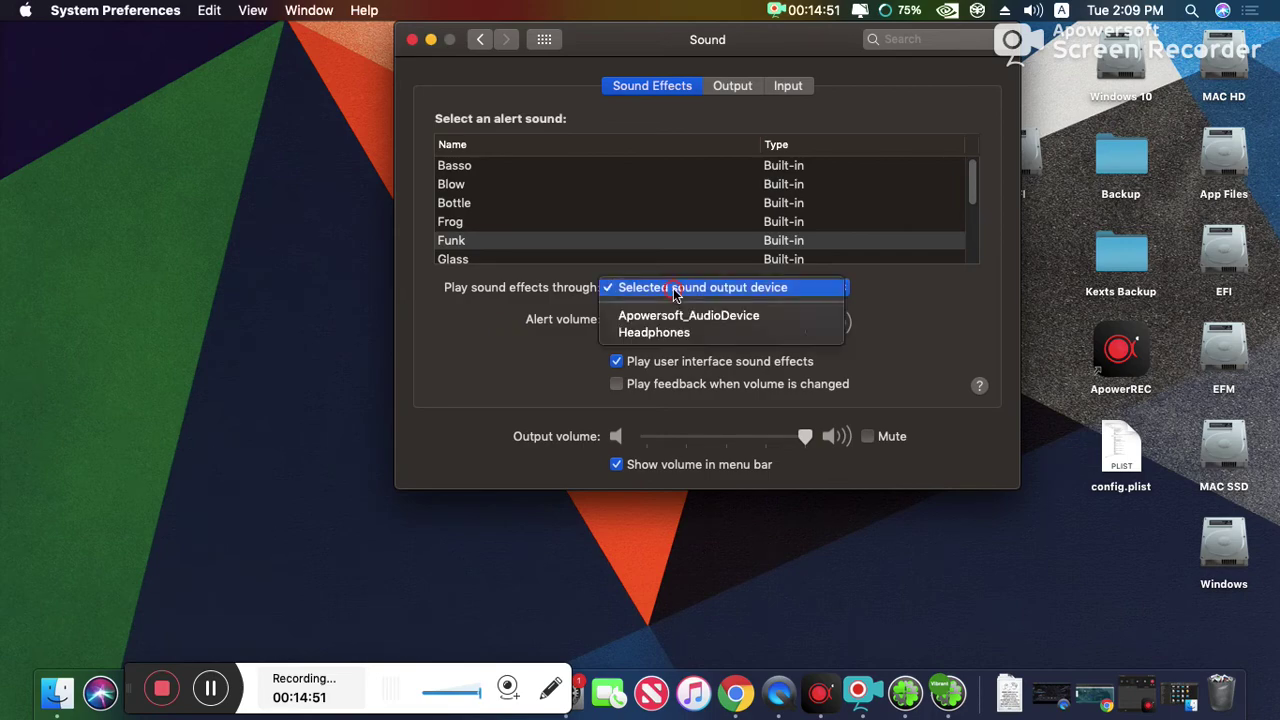
click(673, 288)
click(673, 288)
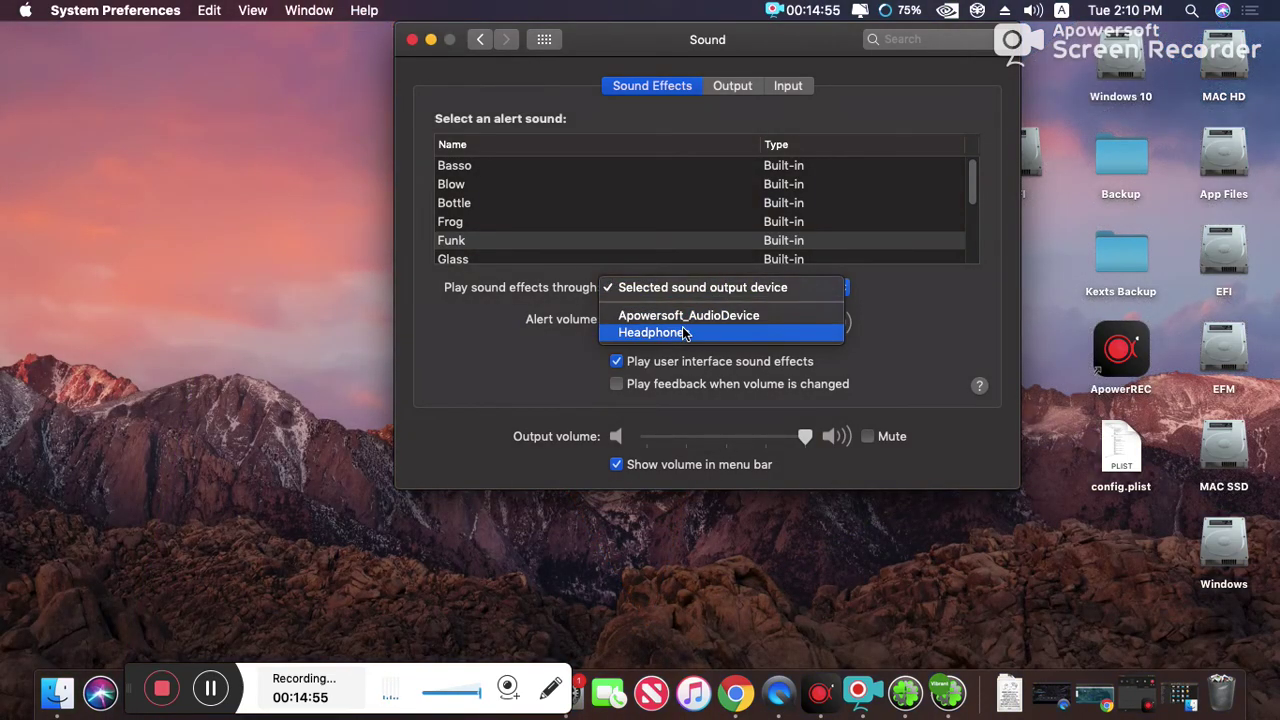
click(910, 298)
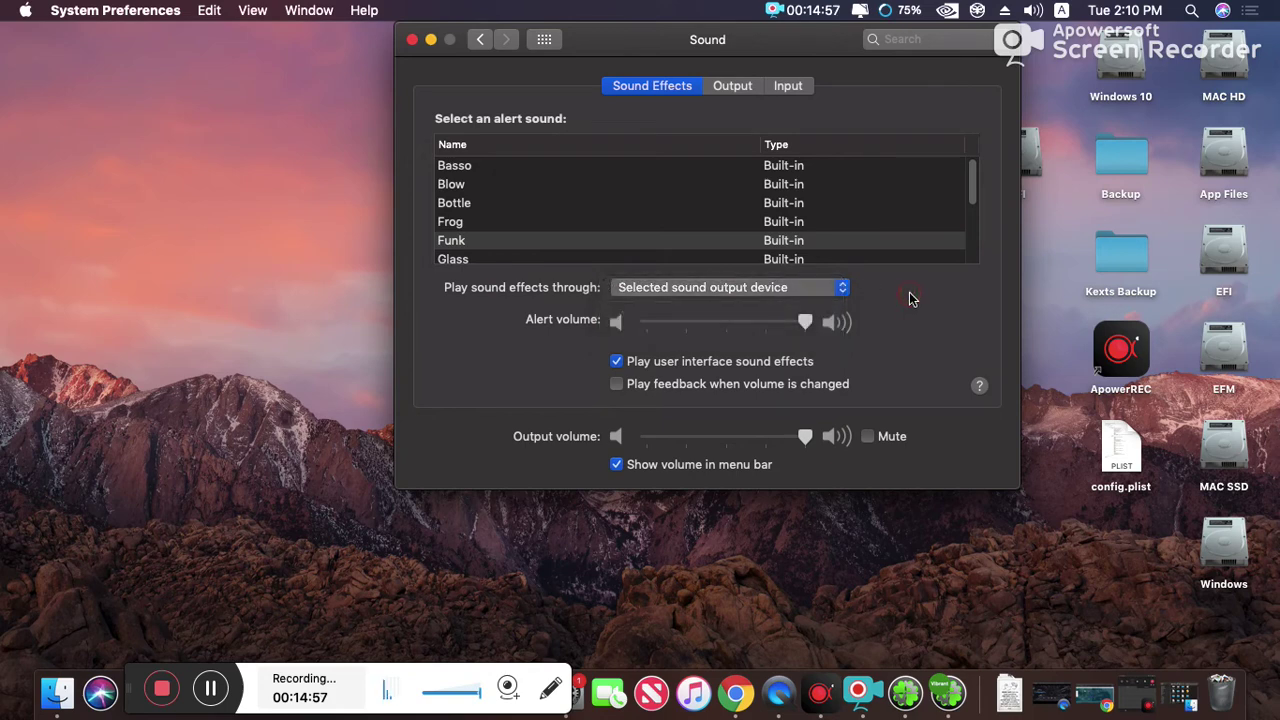
- Check the available sound output and input devices, including Headphones, and return to the System Preferences overview
click(737, 90)
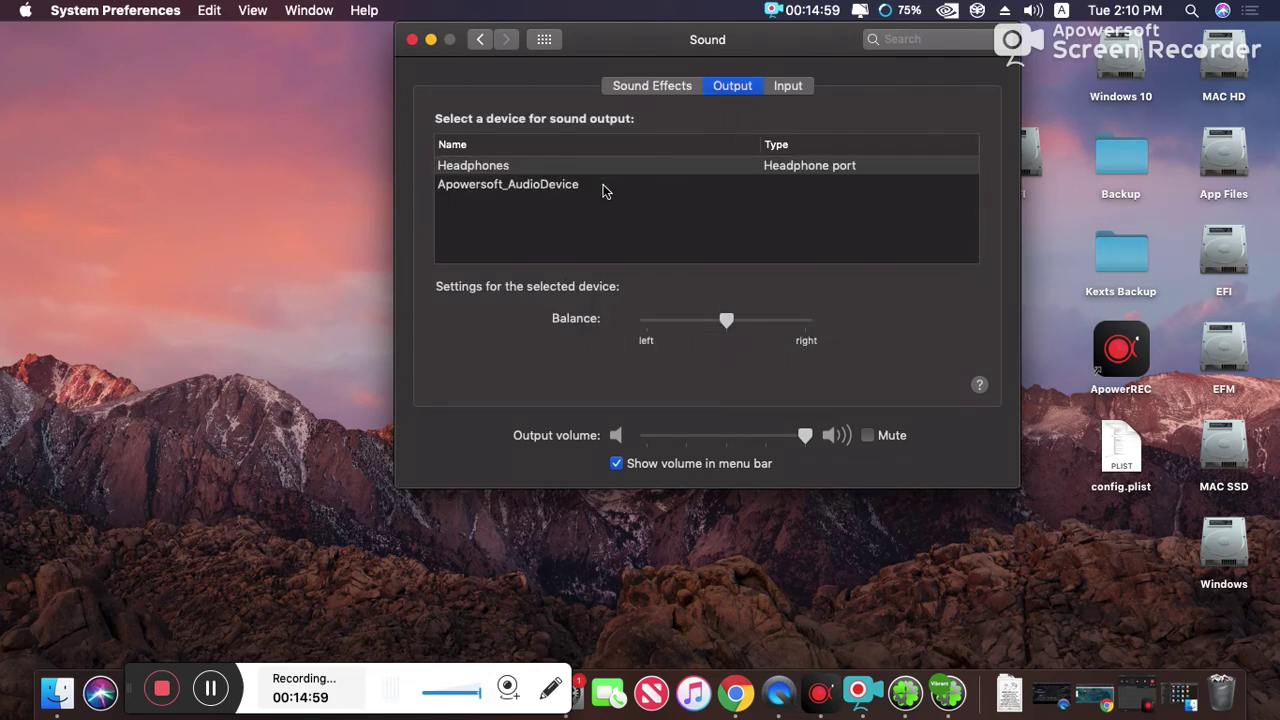
click(506, 167)
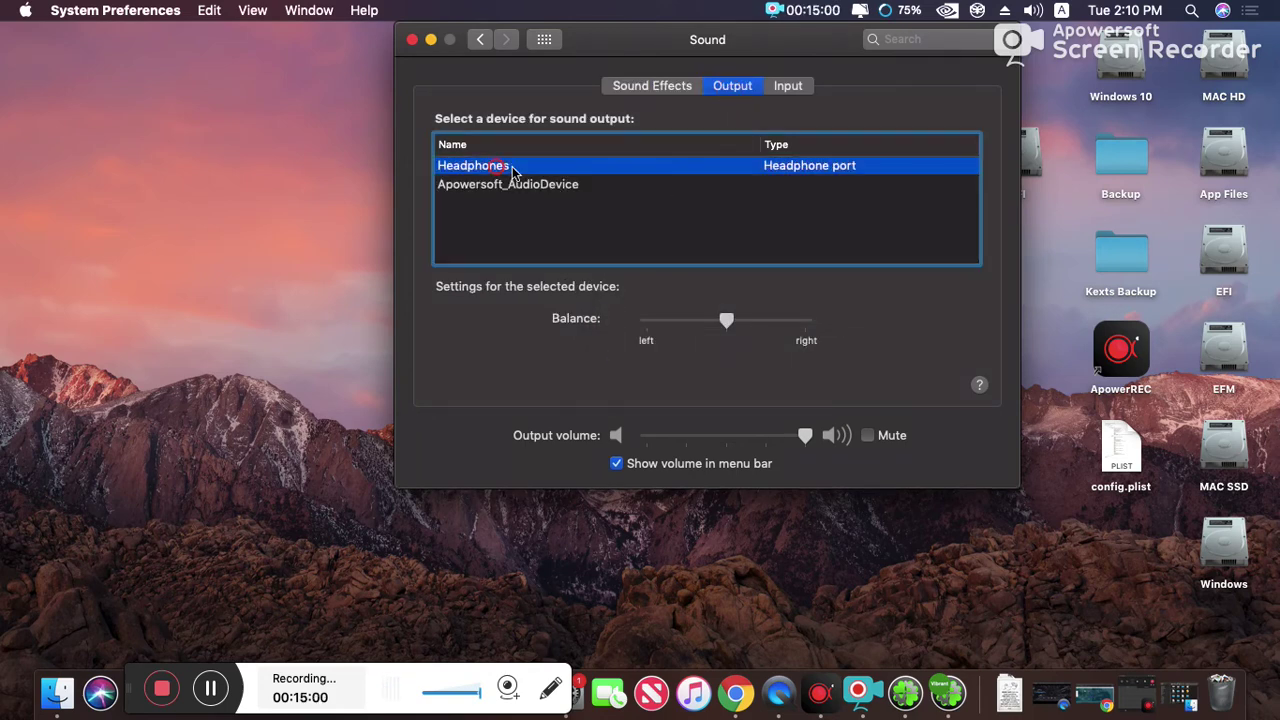
click(789, 87)
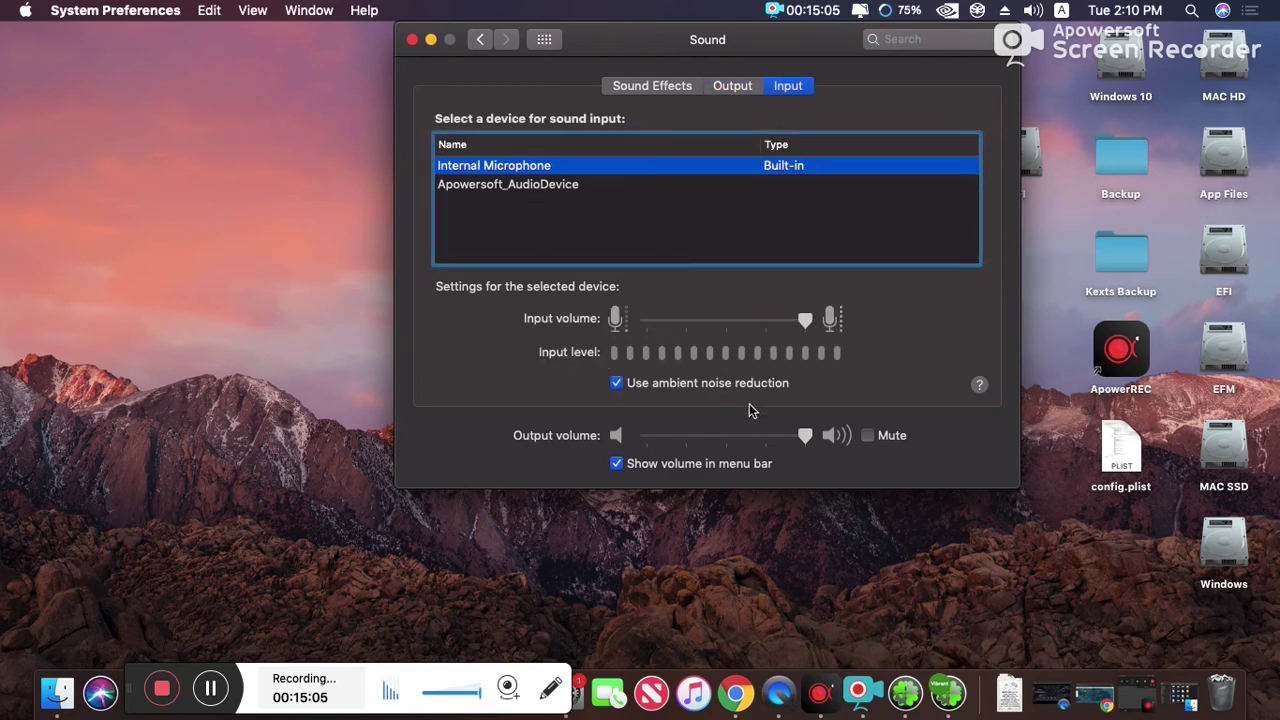
click(640, 86)
click(548, 42)
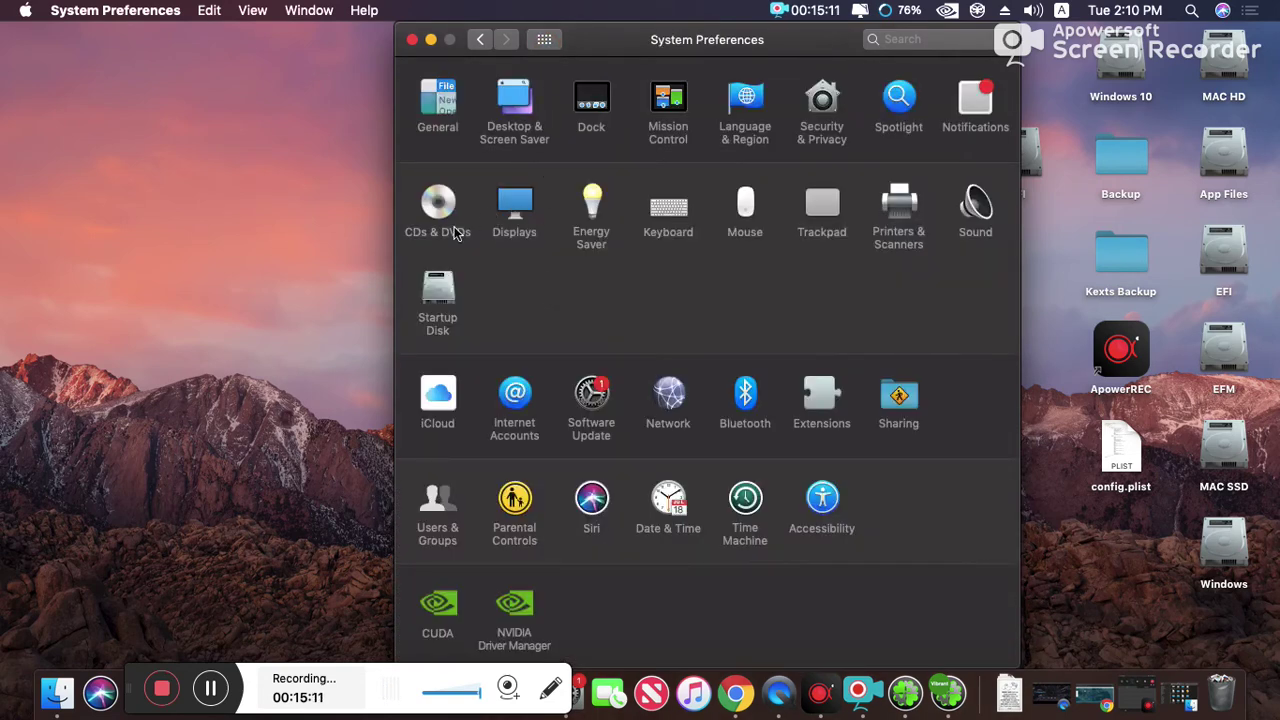
- Shift the System Preferences window slightly aside, minimize it and return to the desktop
drag(672, 48, 647, 50)
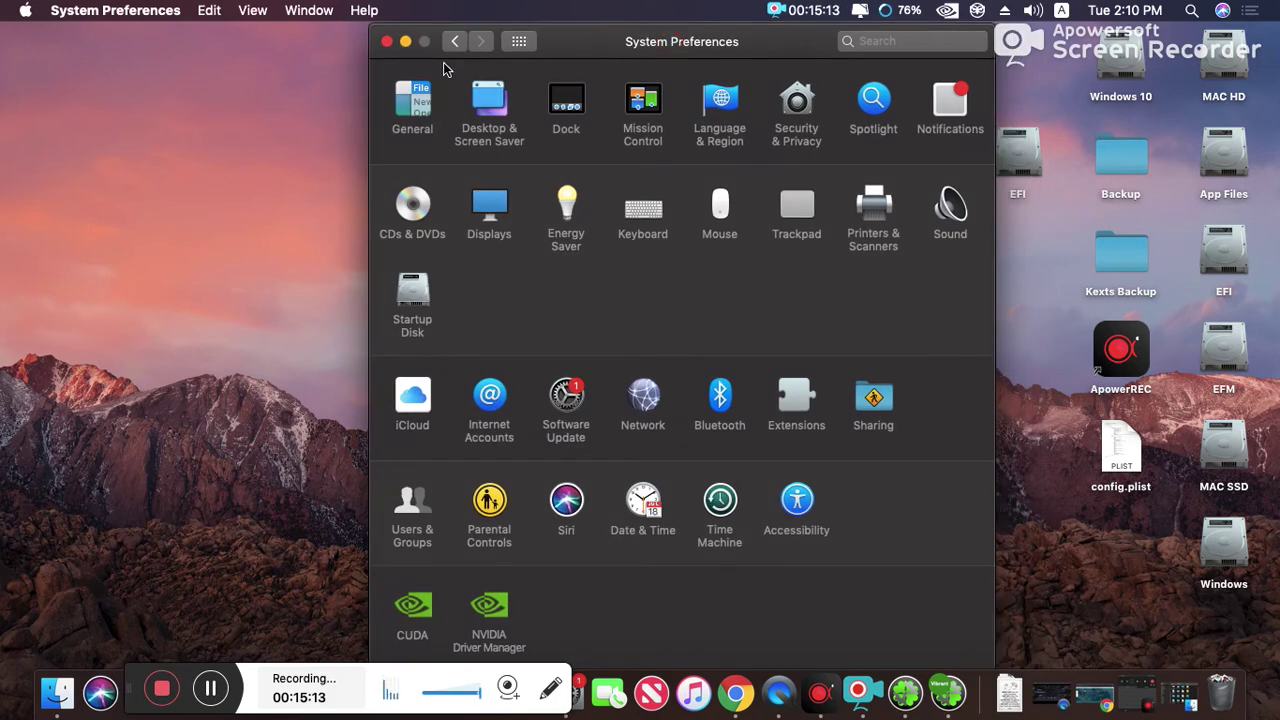
click(407, 45)
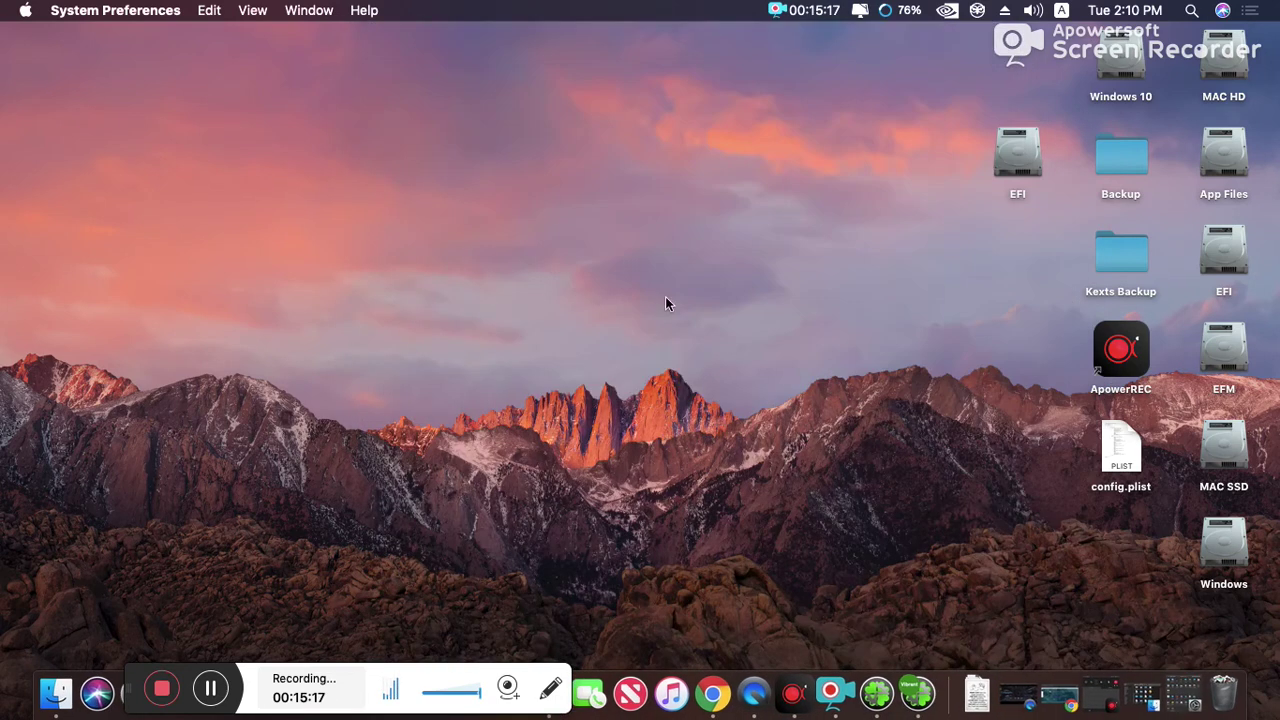
click(693, 318)
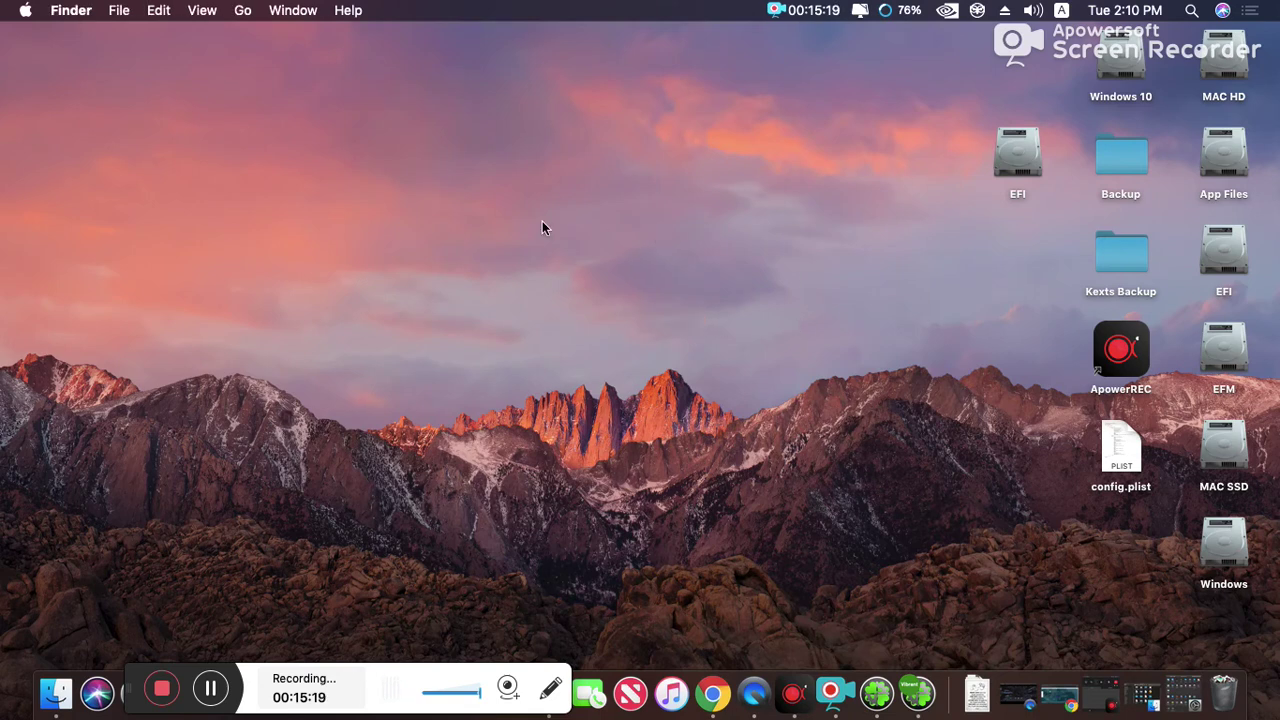
- Go to the /System/Library/ folder in Finder and open its Extensions folder
click(243, 12)
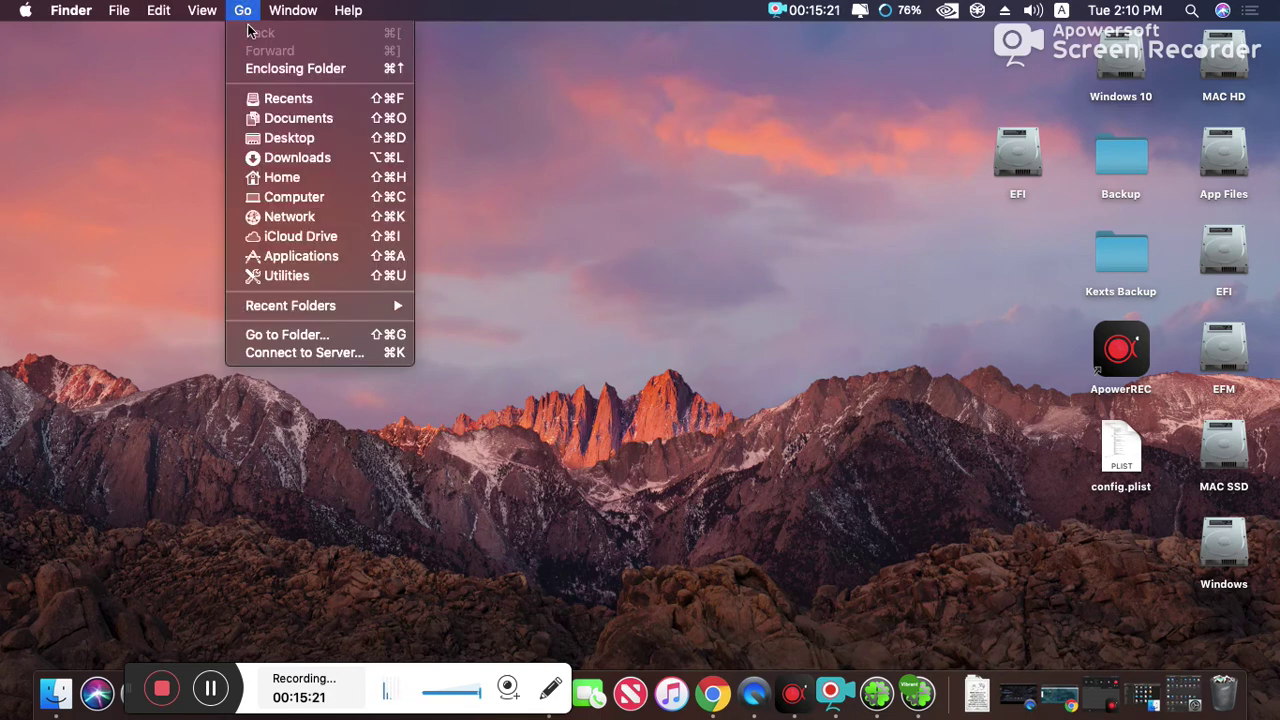
click(320, 337)
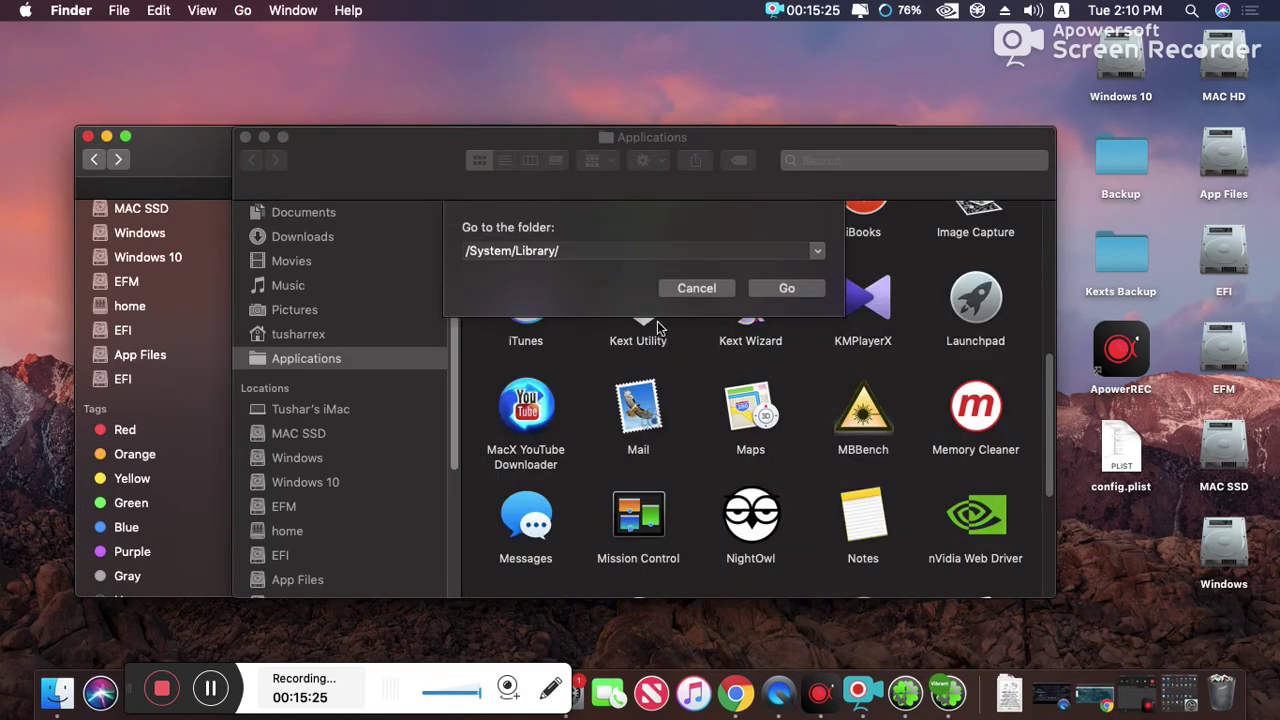
click(605, 287)
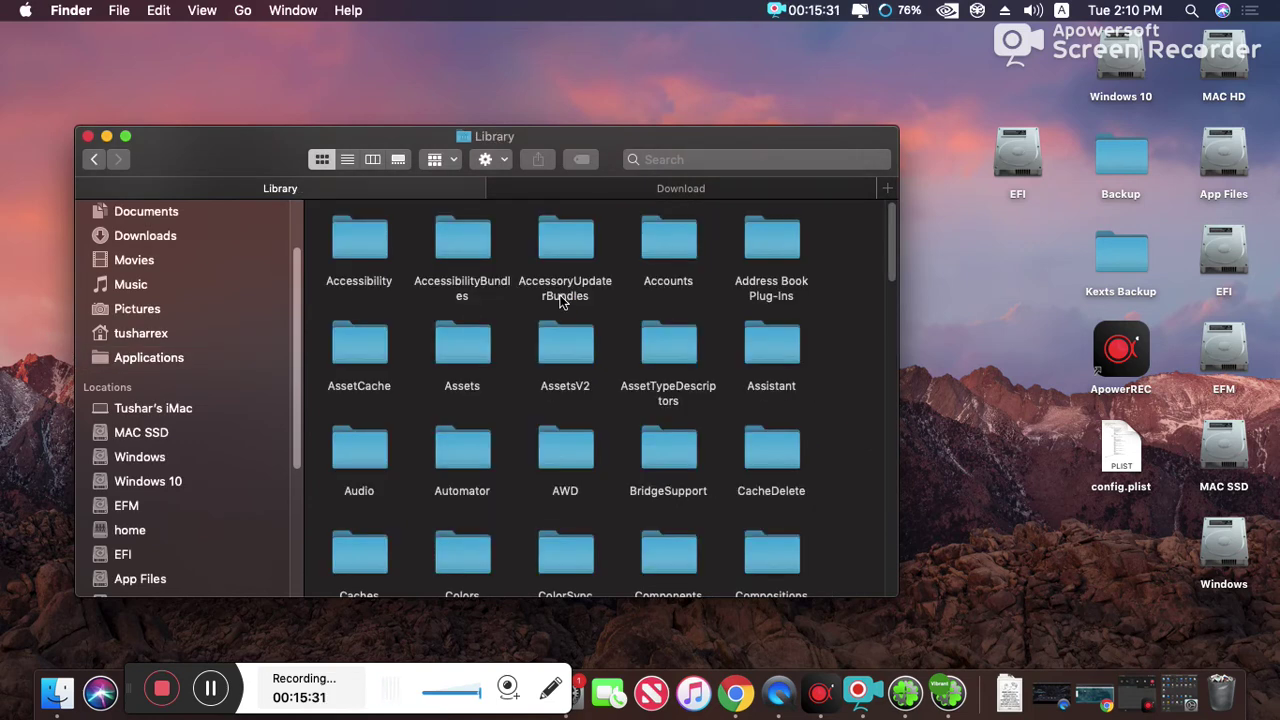
scroll(562, 301, down, 5)
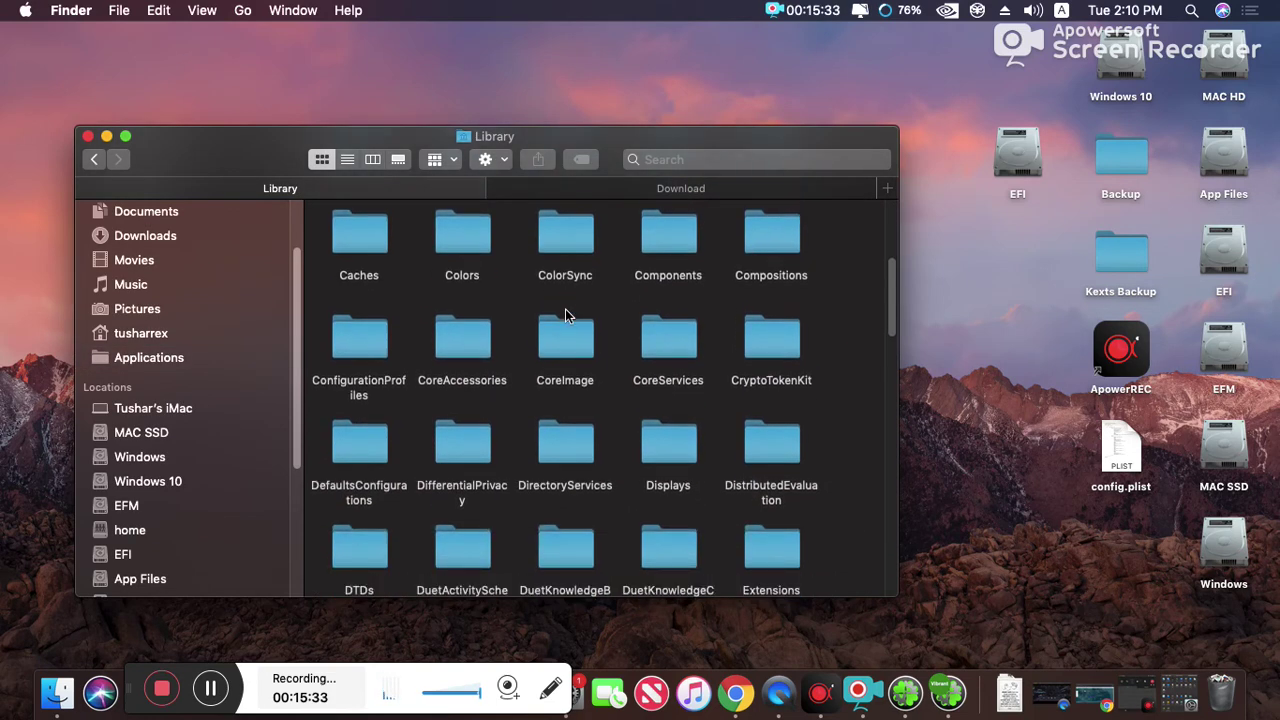
scroll(566, 316, down, 2)
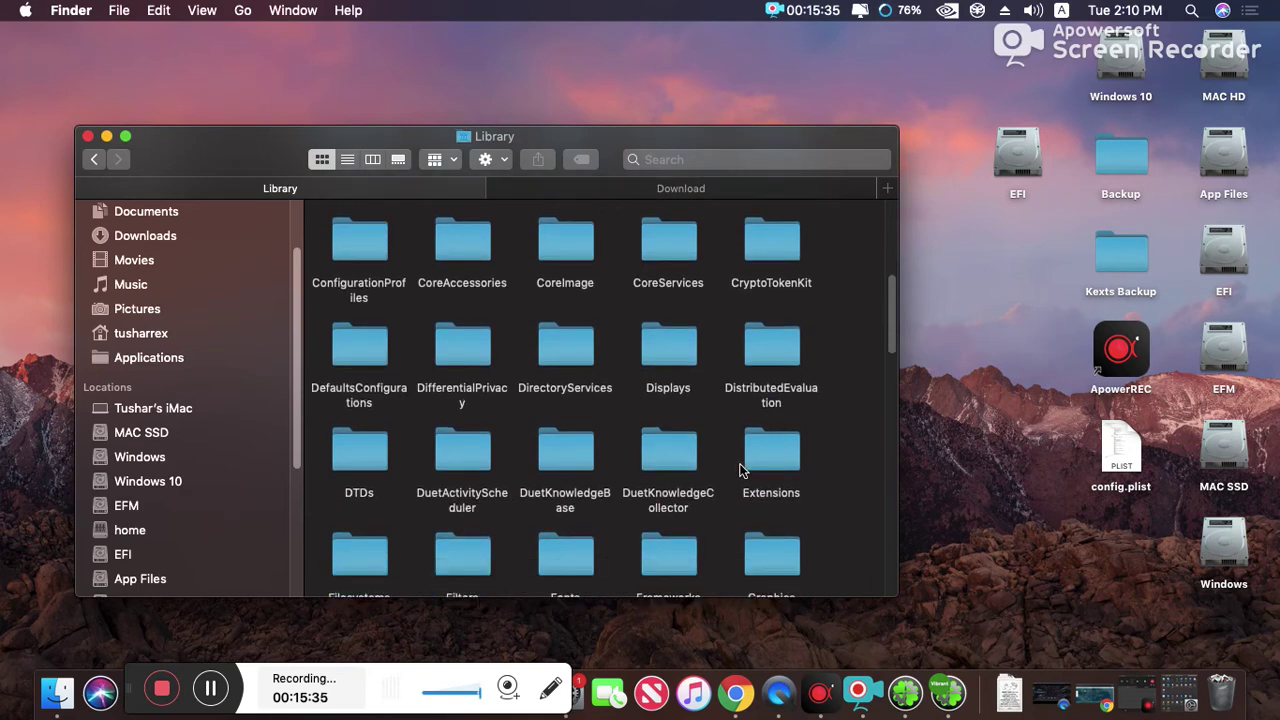
click(770, 462)
double_click(770, 462)
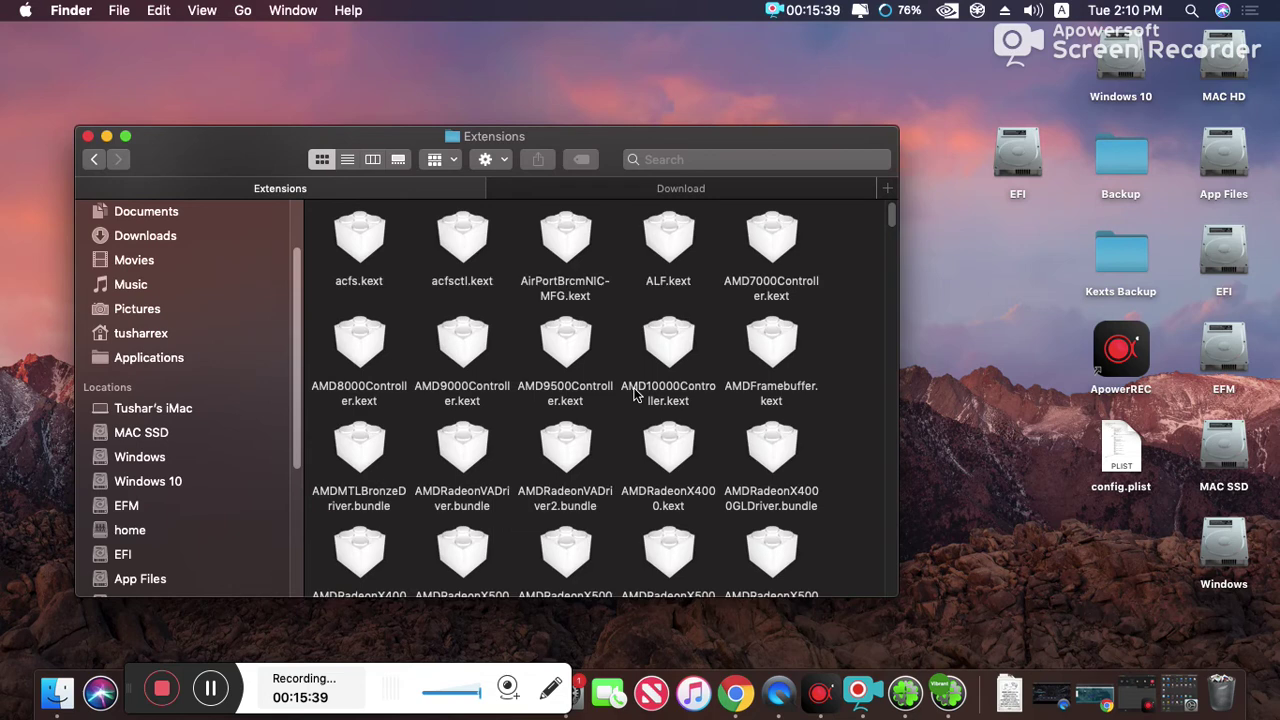
- Copy AppleBacklightFixup.kext from the Extensions folder to the desktop and place the copy in a free area beside the Finder window
scroll(600, 420, down, 5)
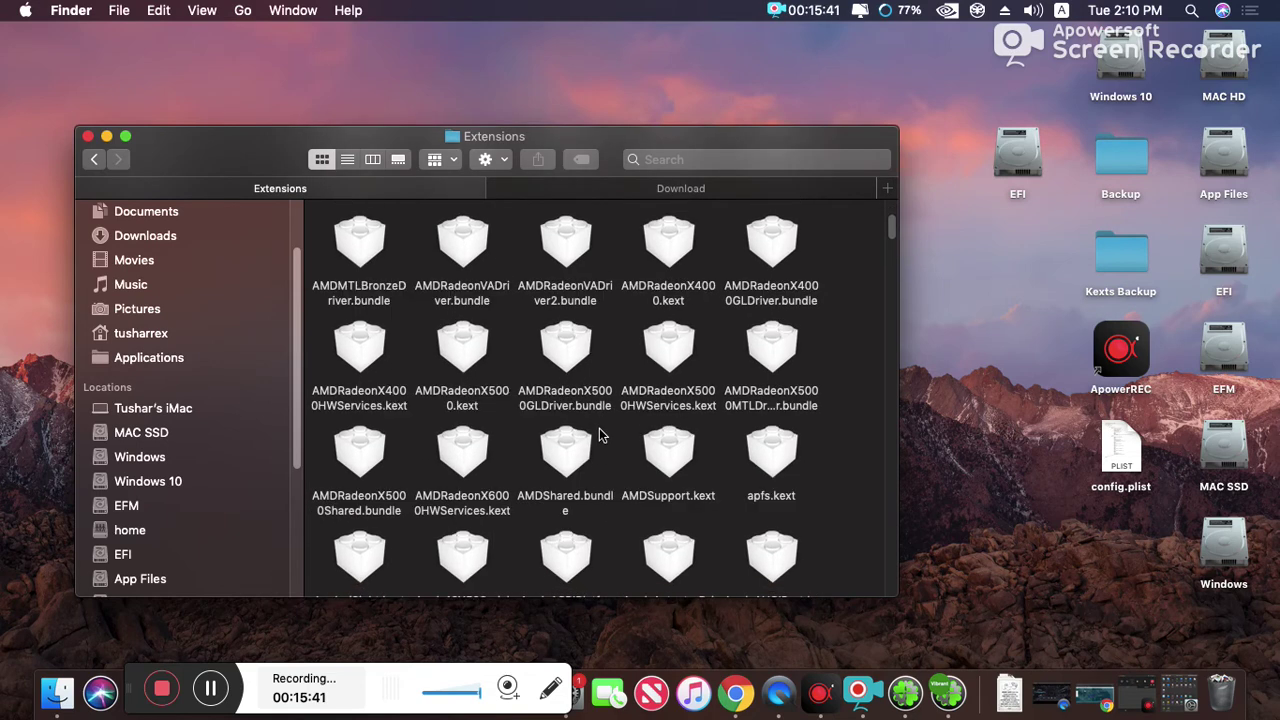
scroll(585, 433, down, 3)
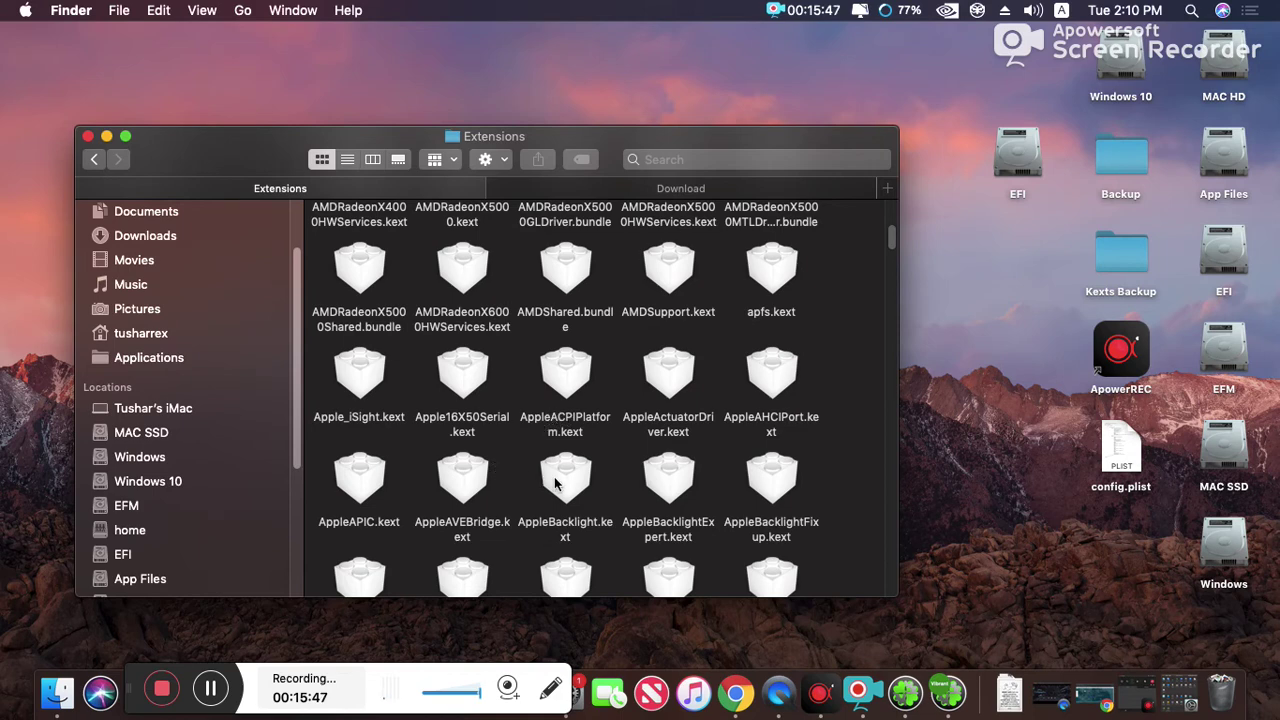
click(780, 474)
right_click(780, 472)
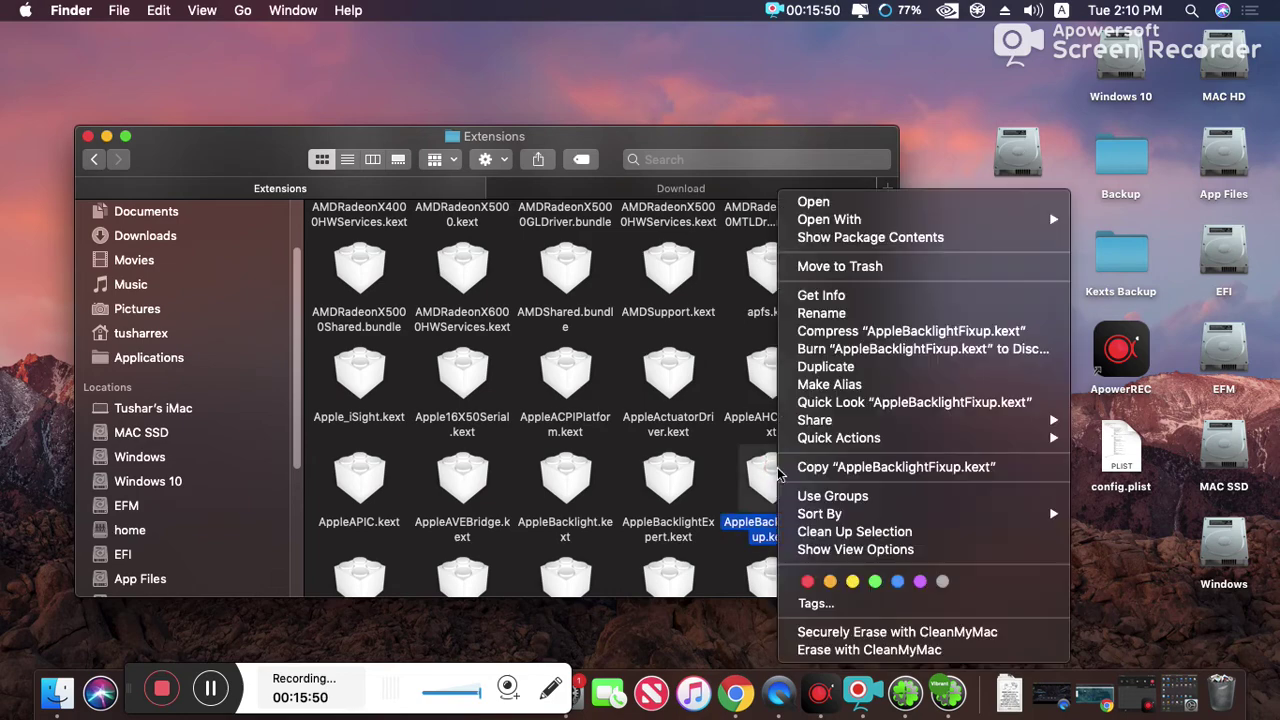
click(884, 467)
right_click(958, 518)
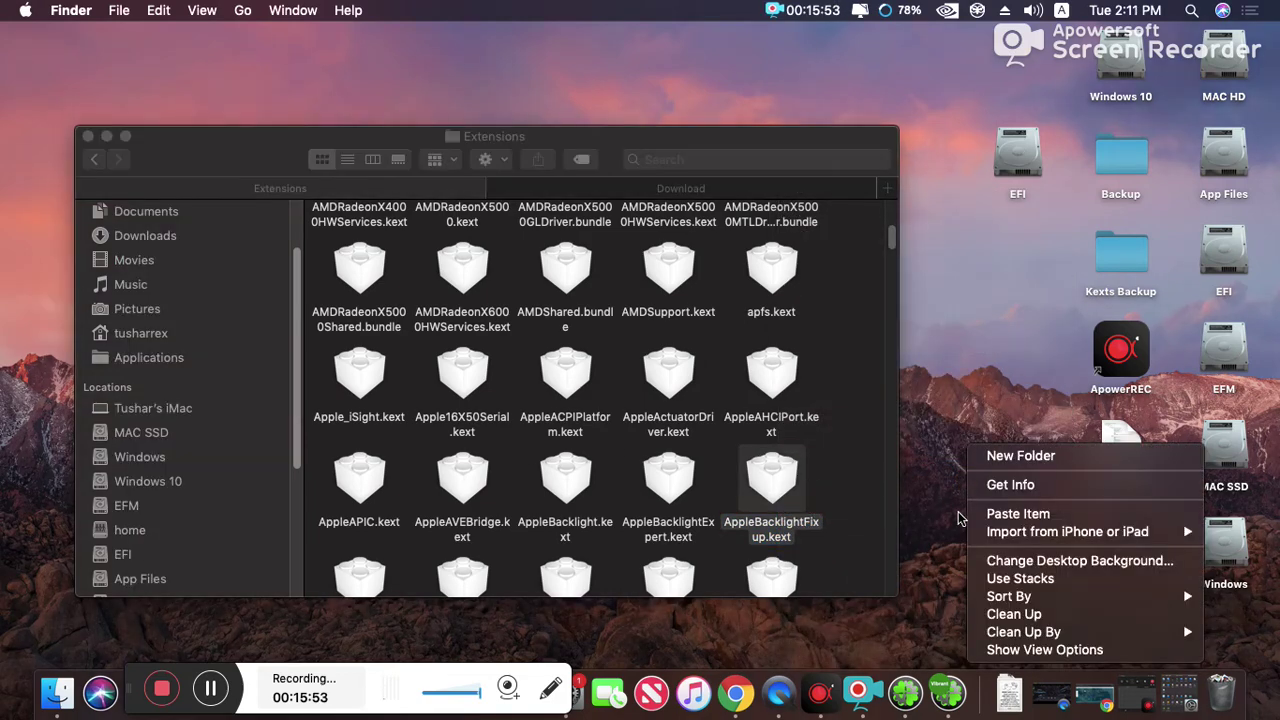
click(1020, 514)
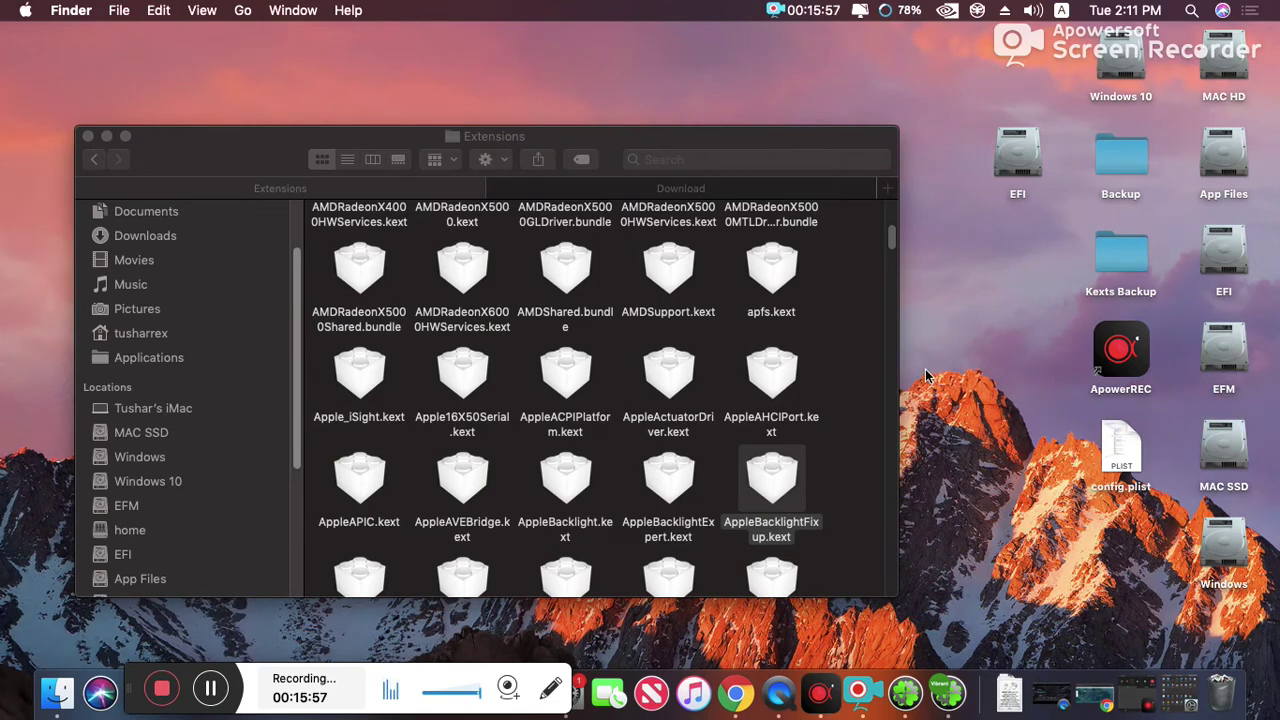
drag(1095, 560, 1003, 366)
click(990, 470)
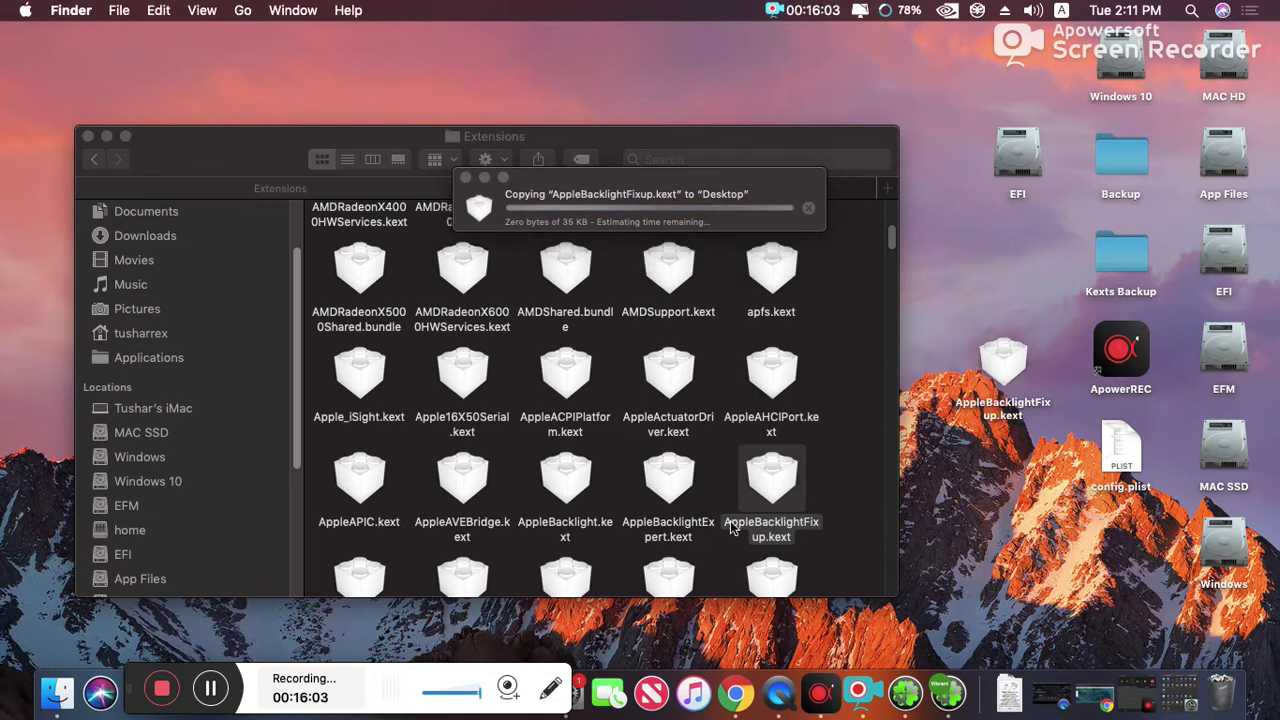
- Launch Kext Wizard, move its window aside and show its kext installation page
key(F4)
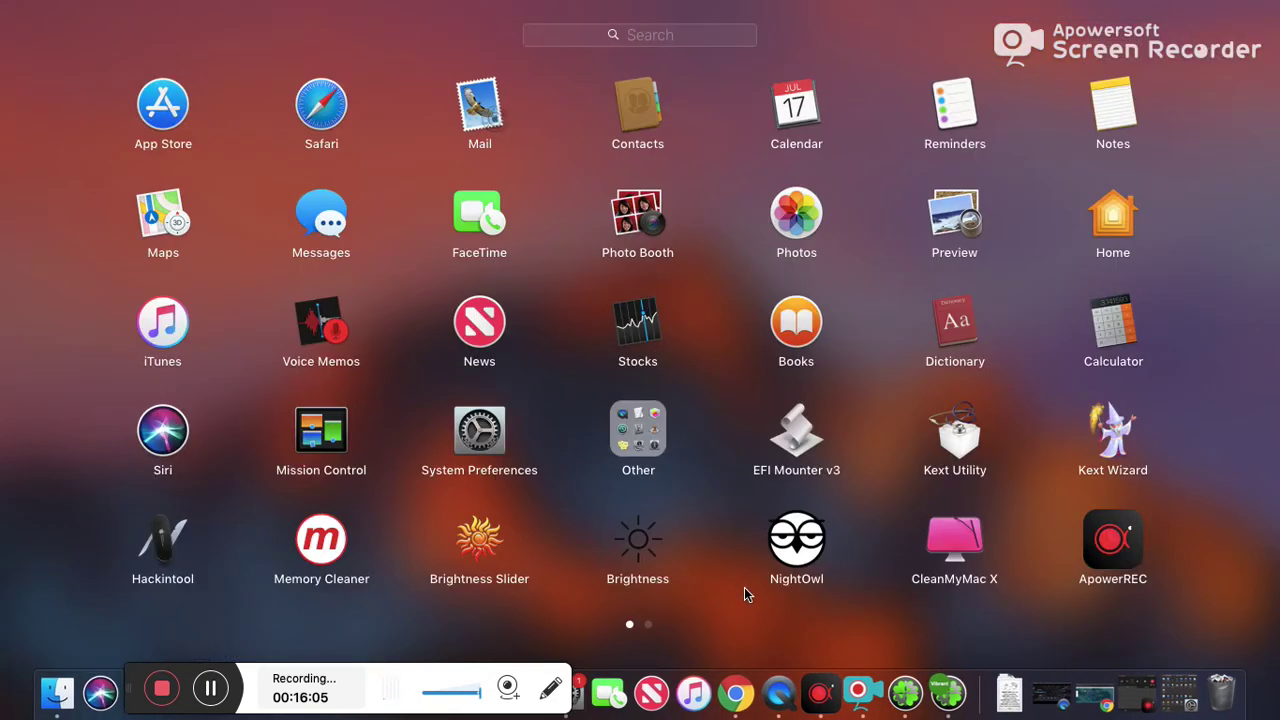
key(F4)
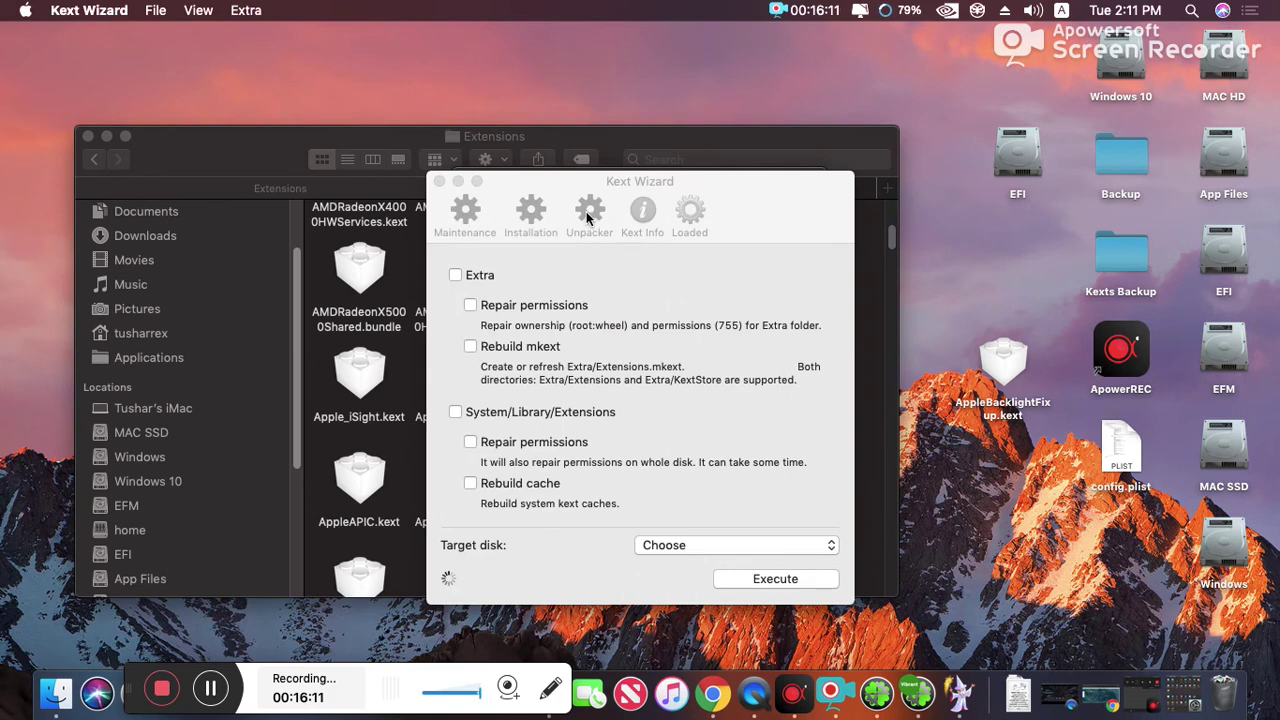
click(593, 185)
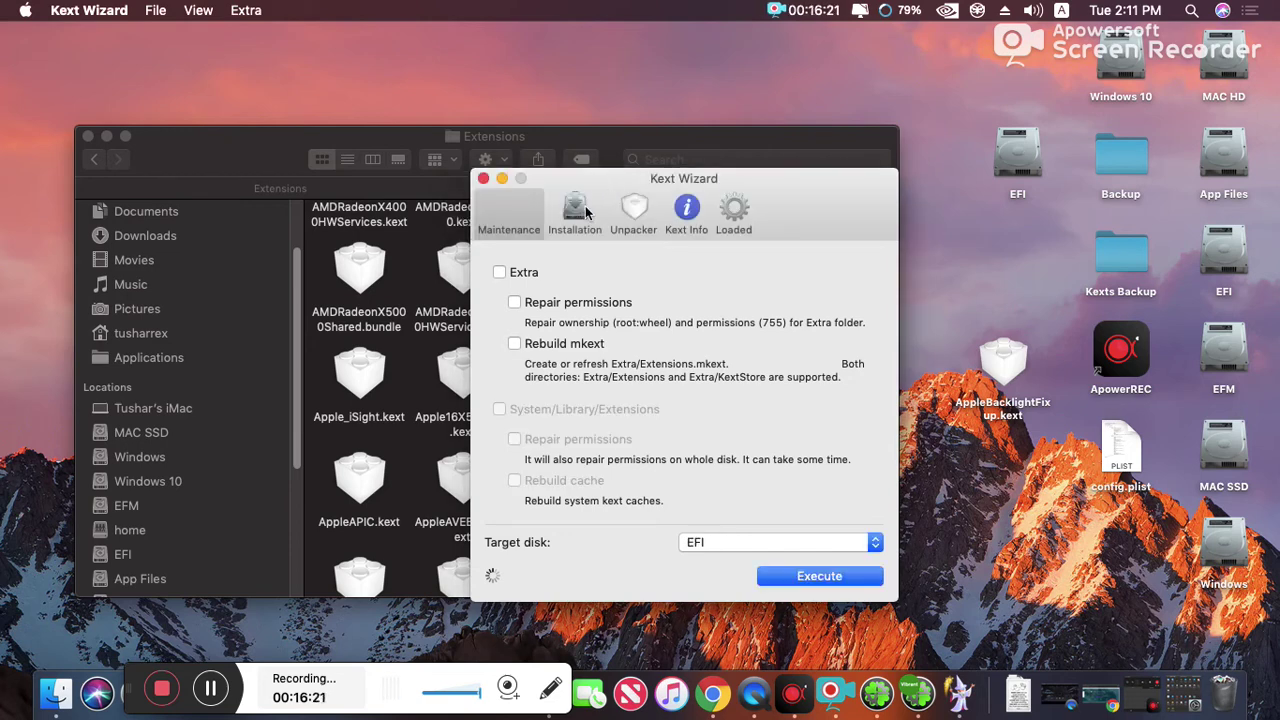
click(584, 212)
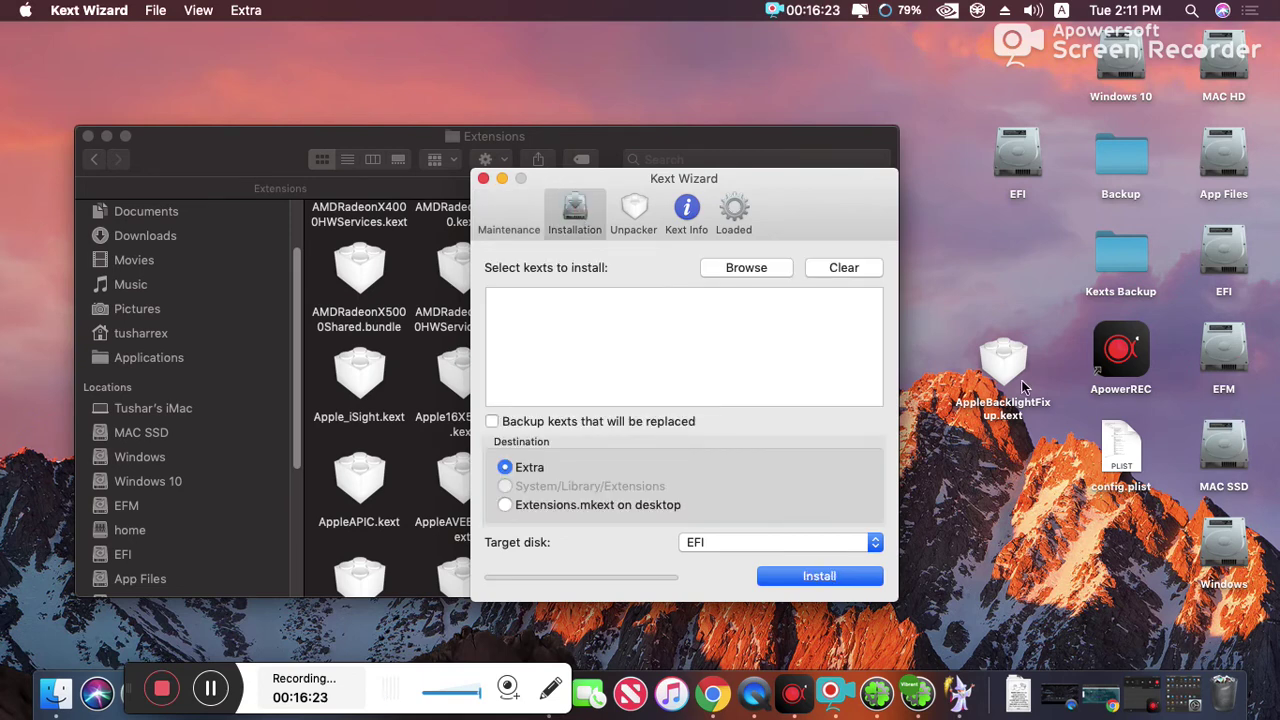
- Set up the desktop's AppleBacklightFixup.kext for installation in System/Library/Extensions on MAC HD, and close Kext Wizard
drag(1012, 374, 665, 346)
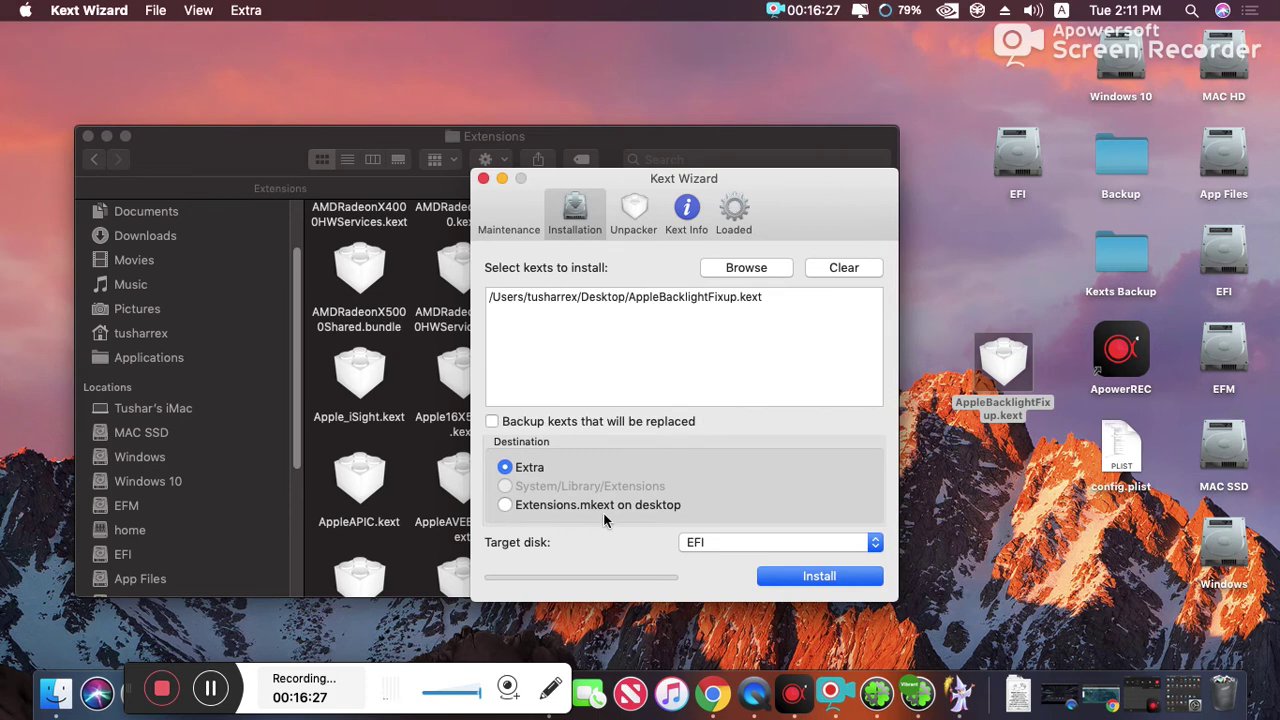
click(778, 545)
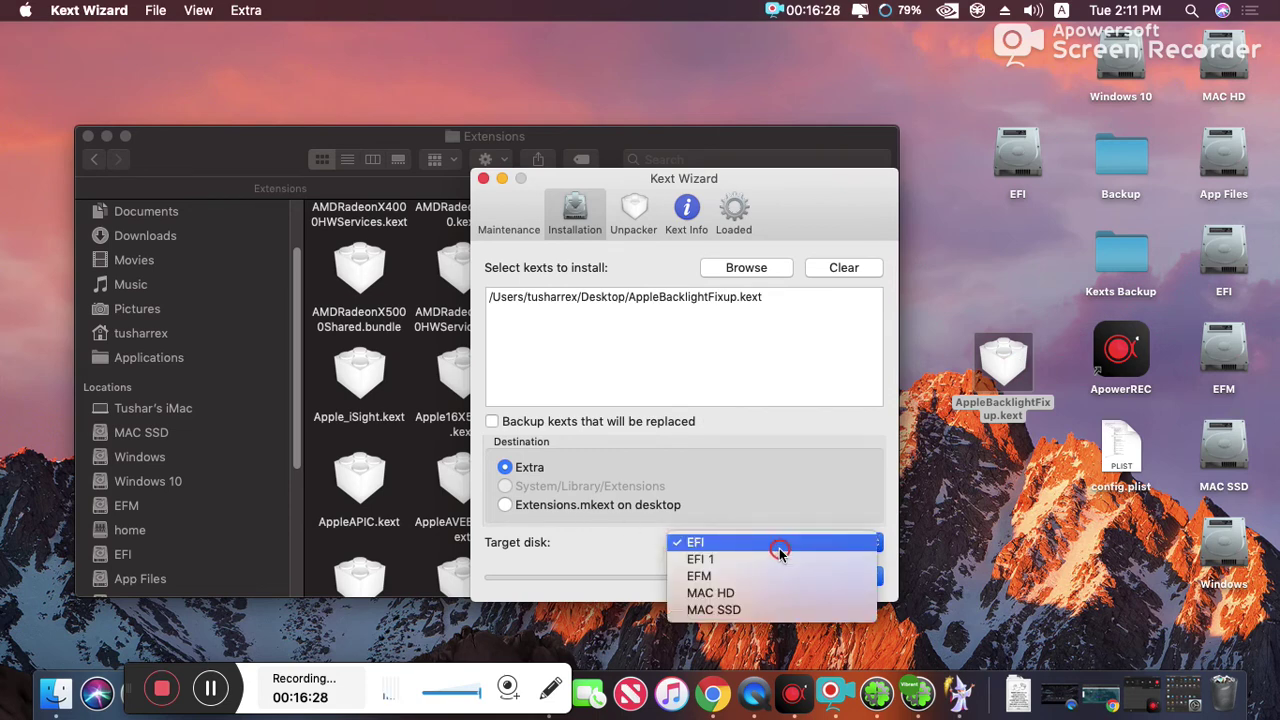
click(740, 594)
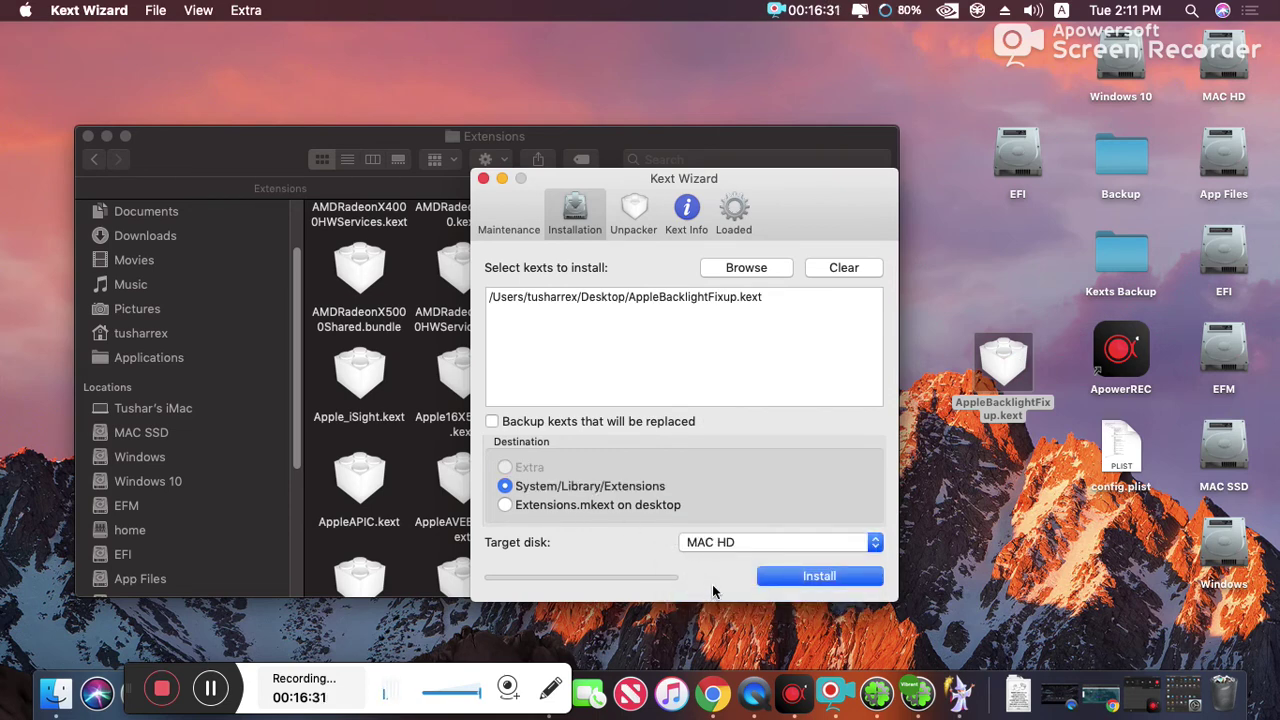
click(840, 578)
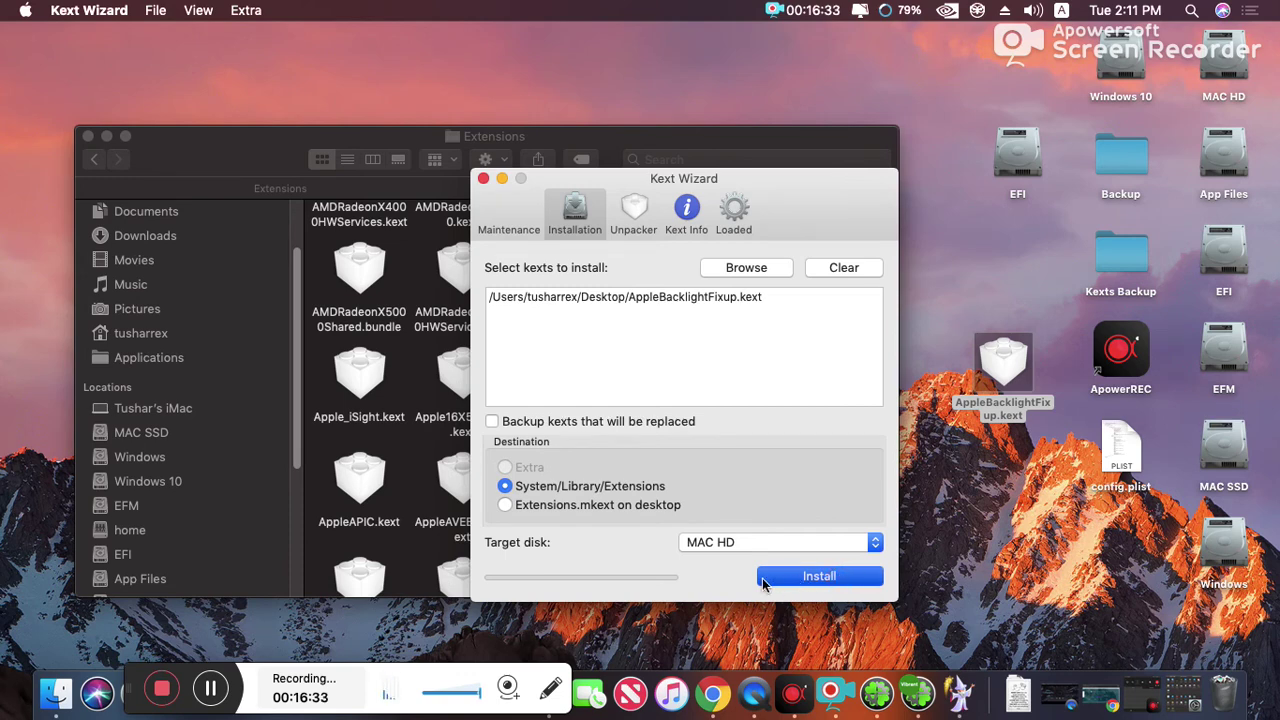
click(760, 577)
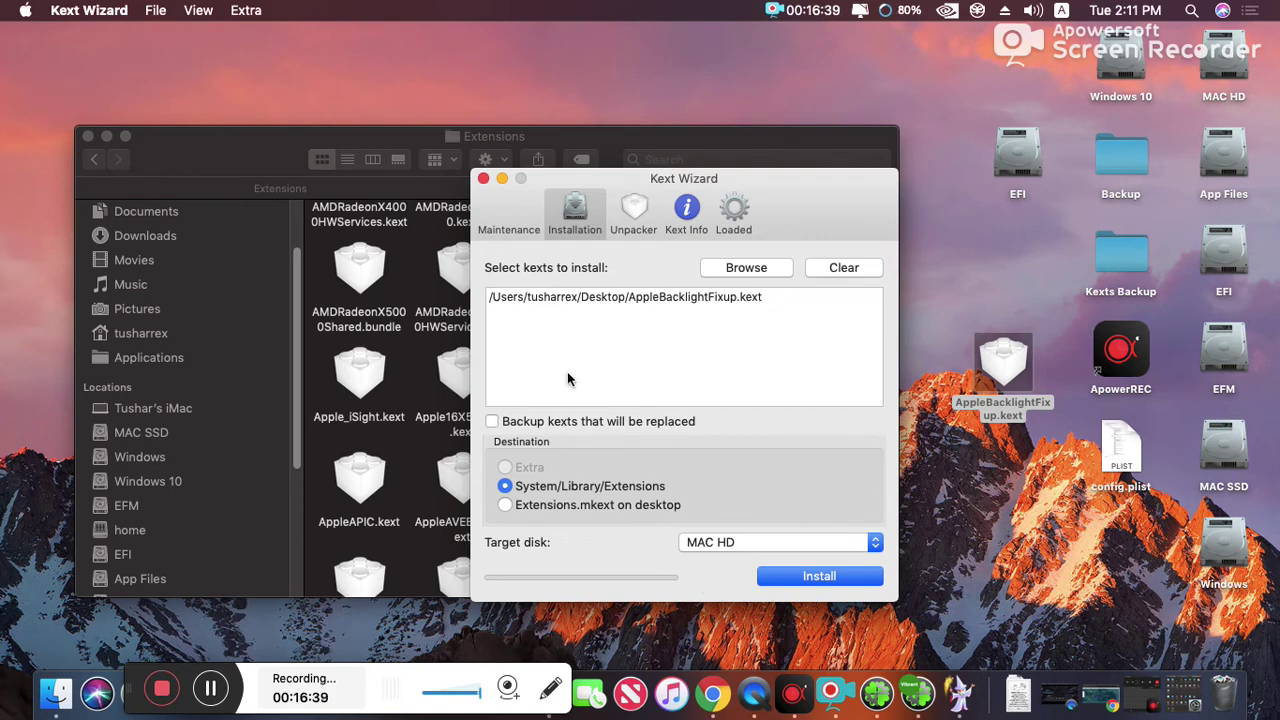
click(484, 179)
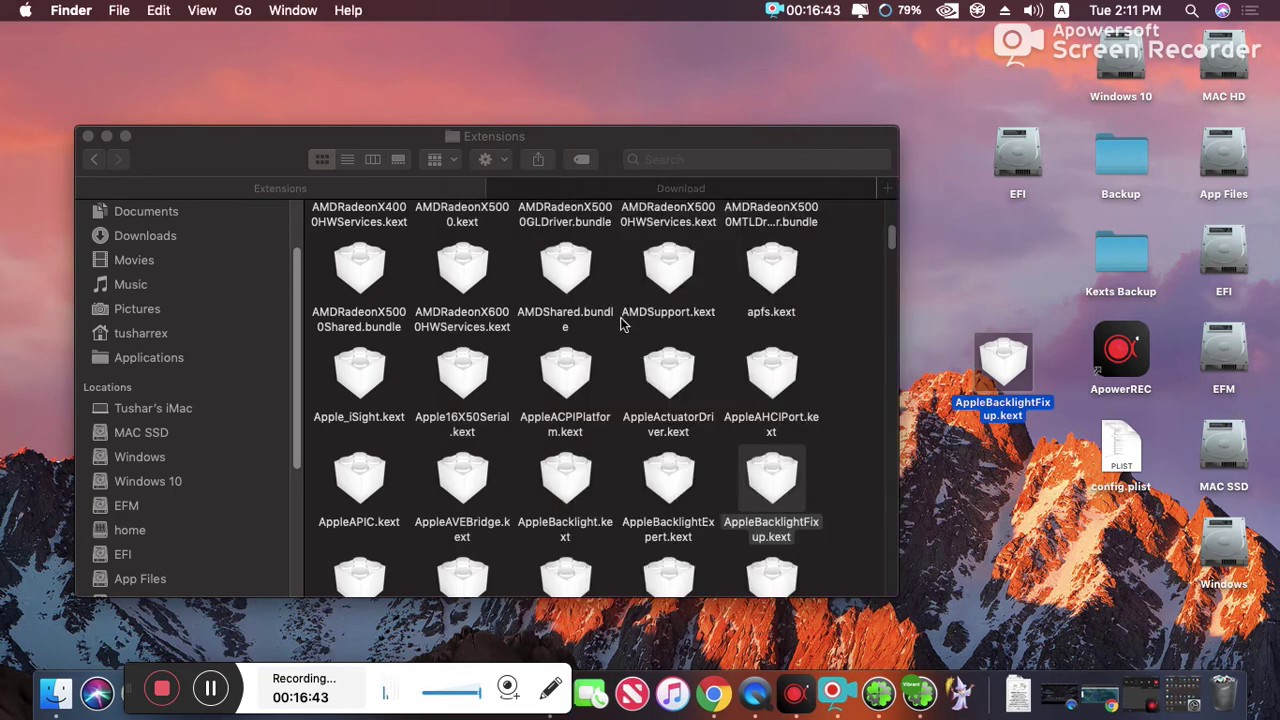
- Move AppleBacklightFixup.kext and config.plist from the desktop to the Trash
right_click(986, 359)
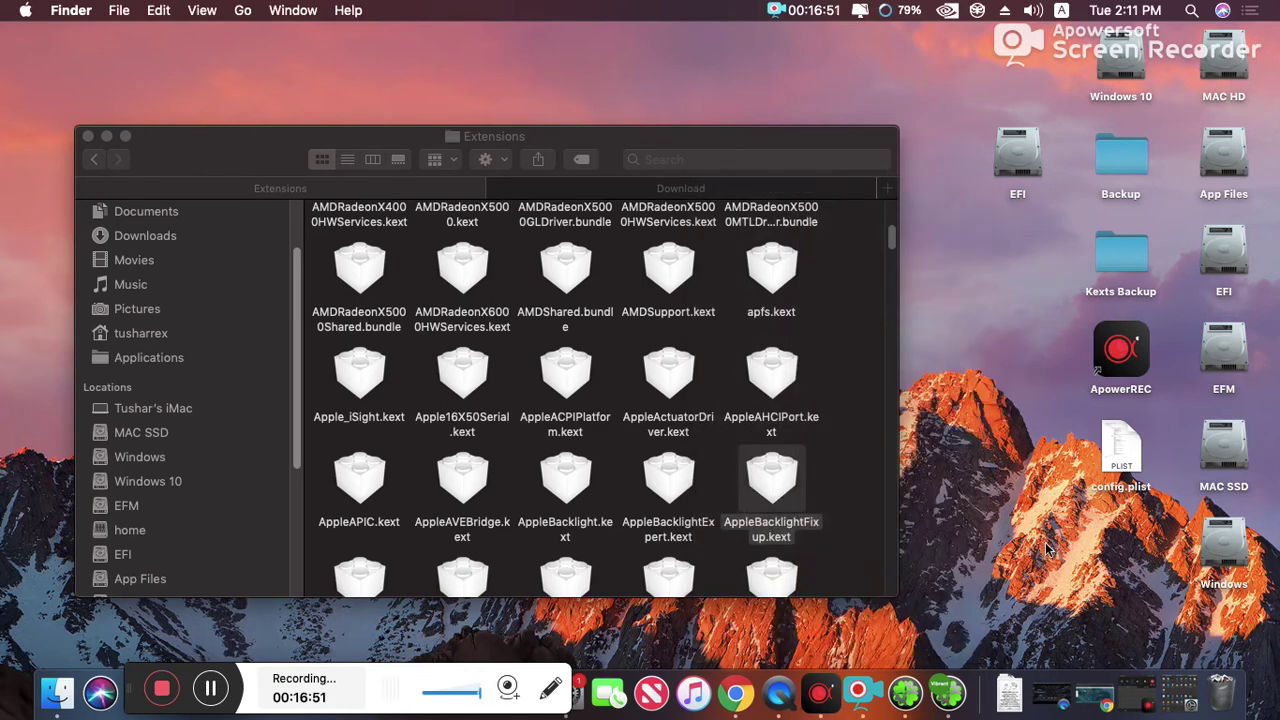
right_click(1117, 445)
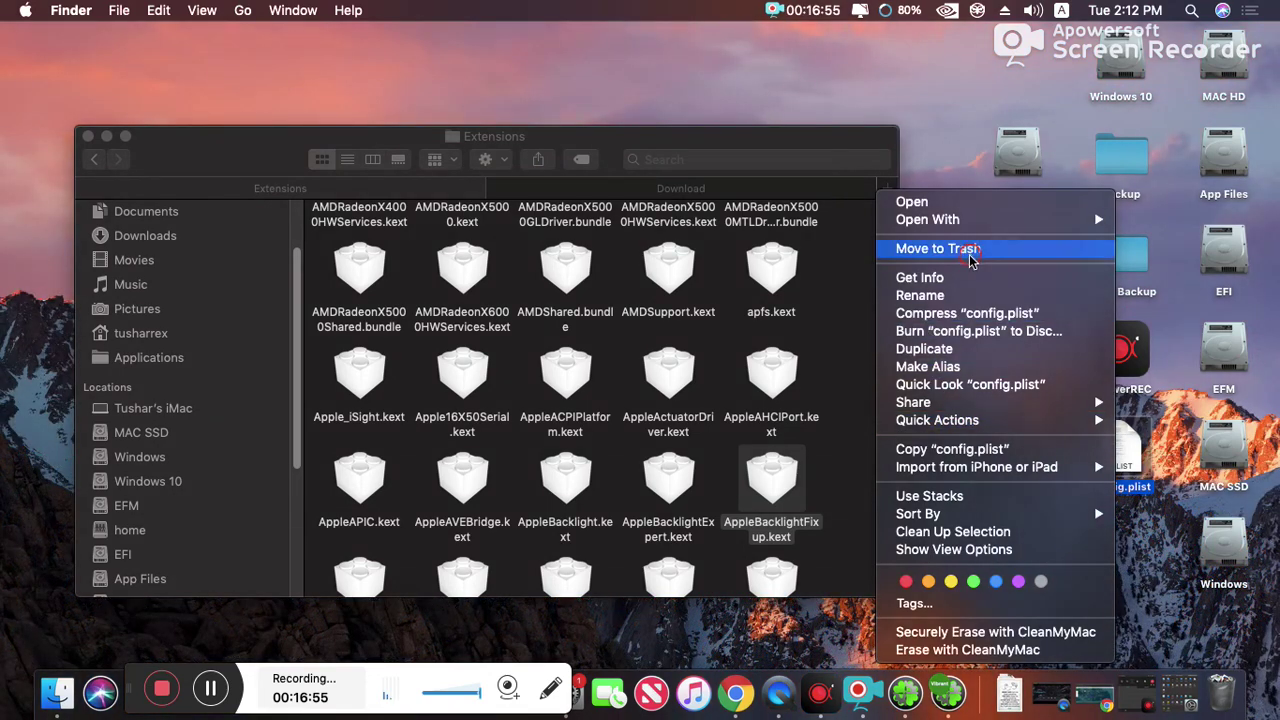
click(966, 260)
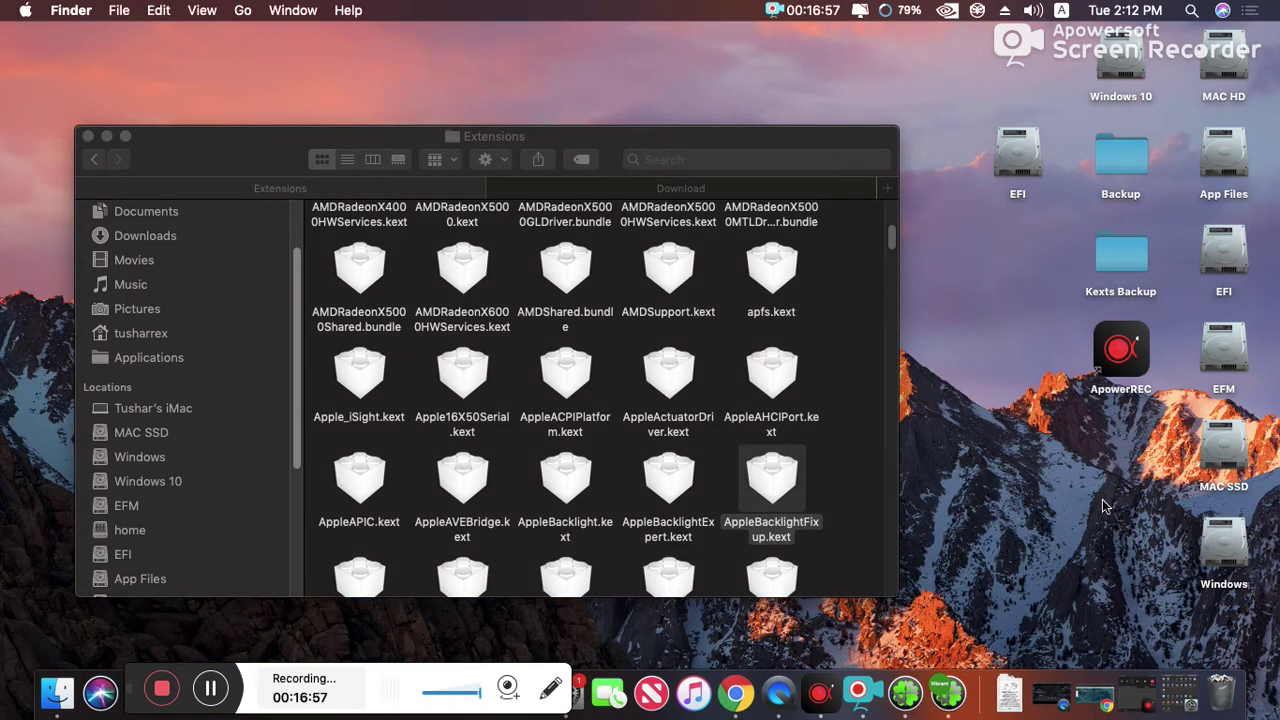
- Open EFI/CLOVER/ACPI/patched on the EFM drive and examine its AML files, particularly SSDT-PNLF.aml
double_click(1213, 366)
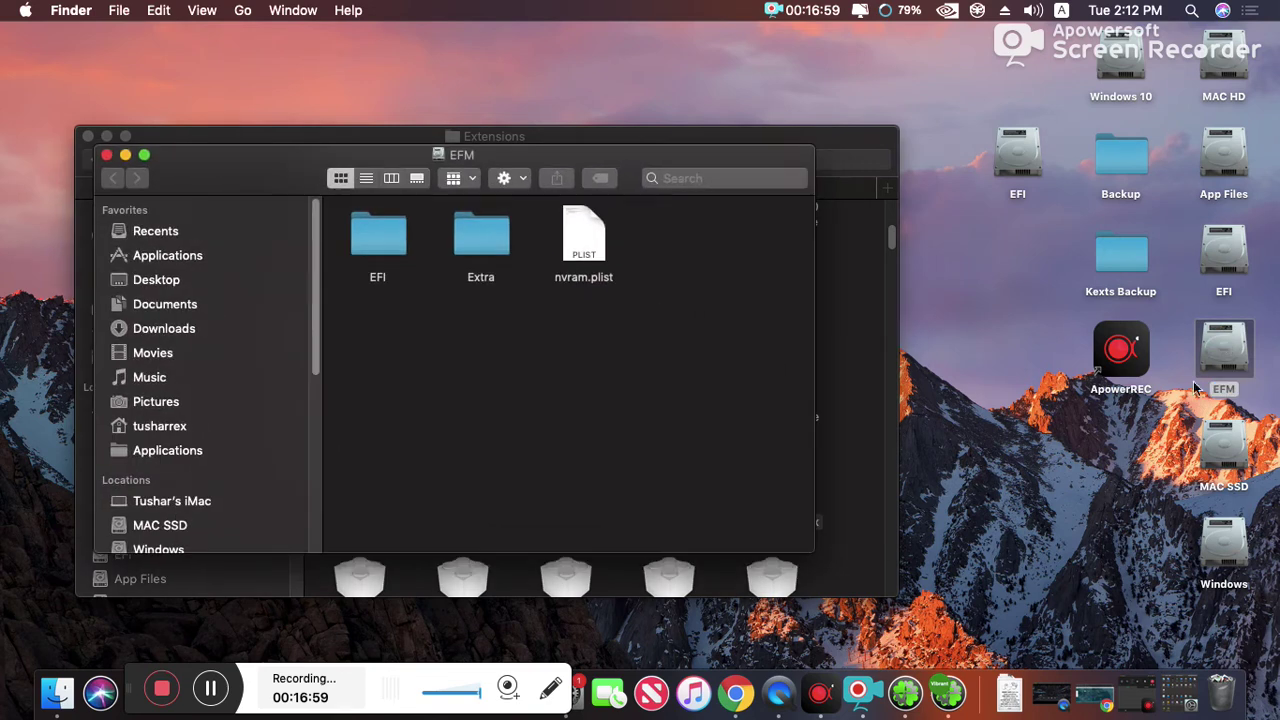
double_click(388, 254)
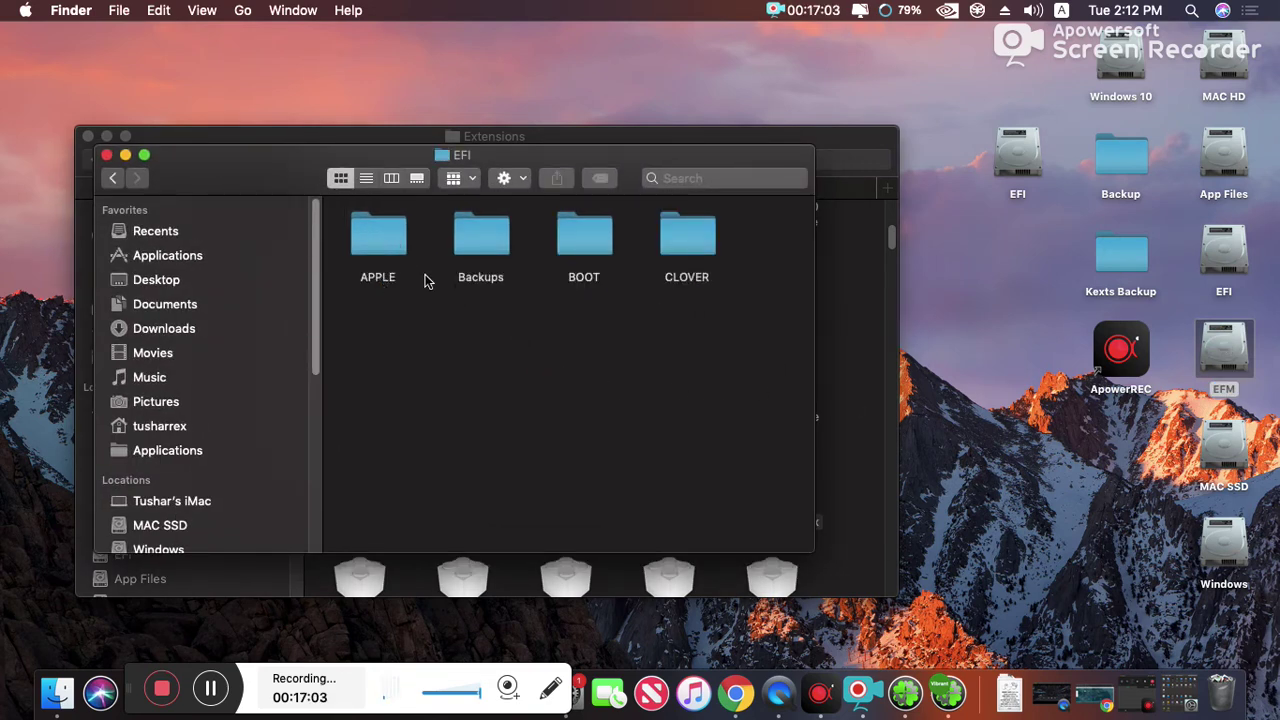
double_click(686, 245)
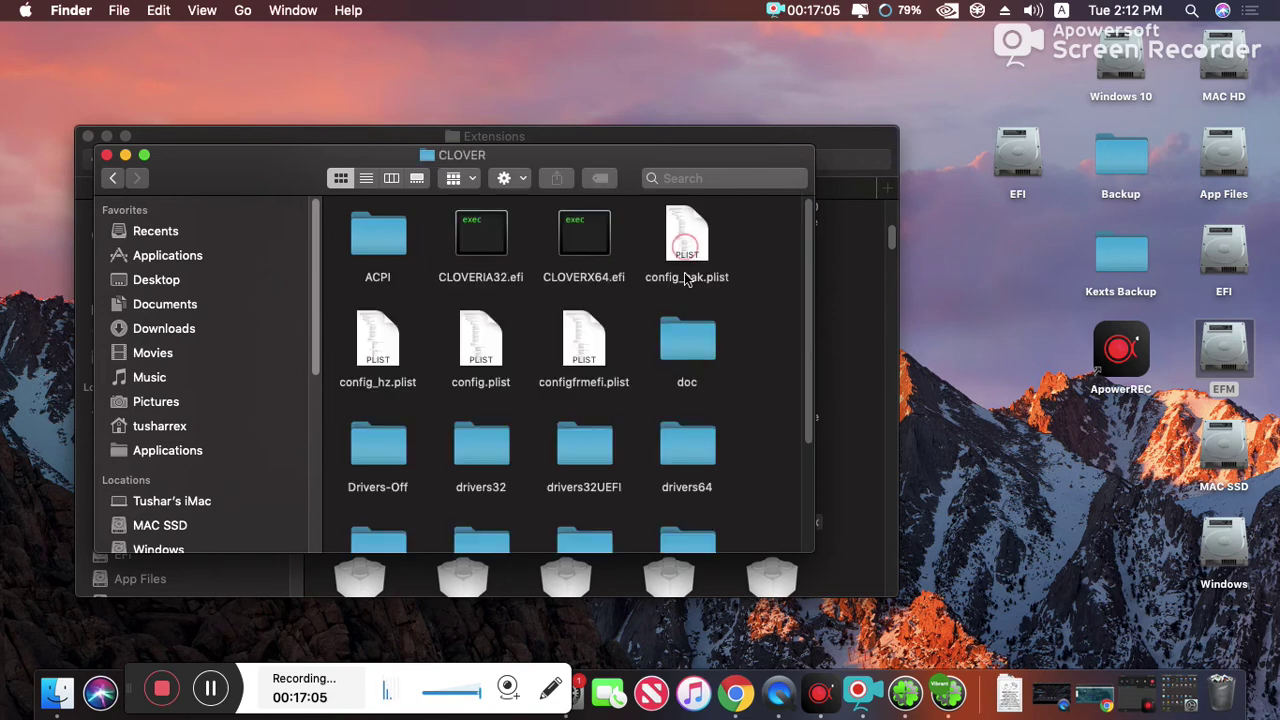
click(372, 242)
double_click(372, 242)
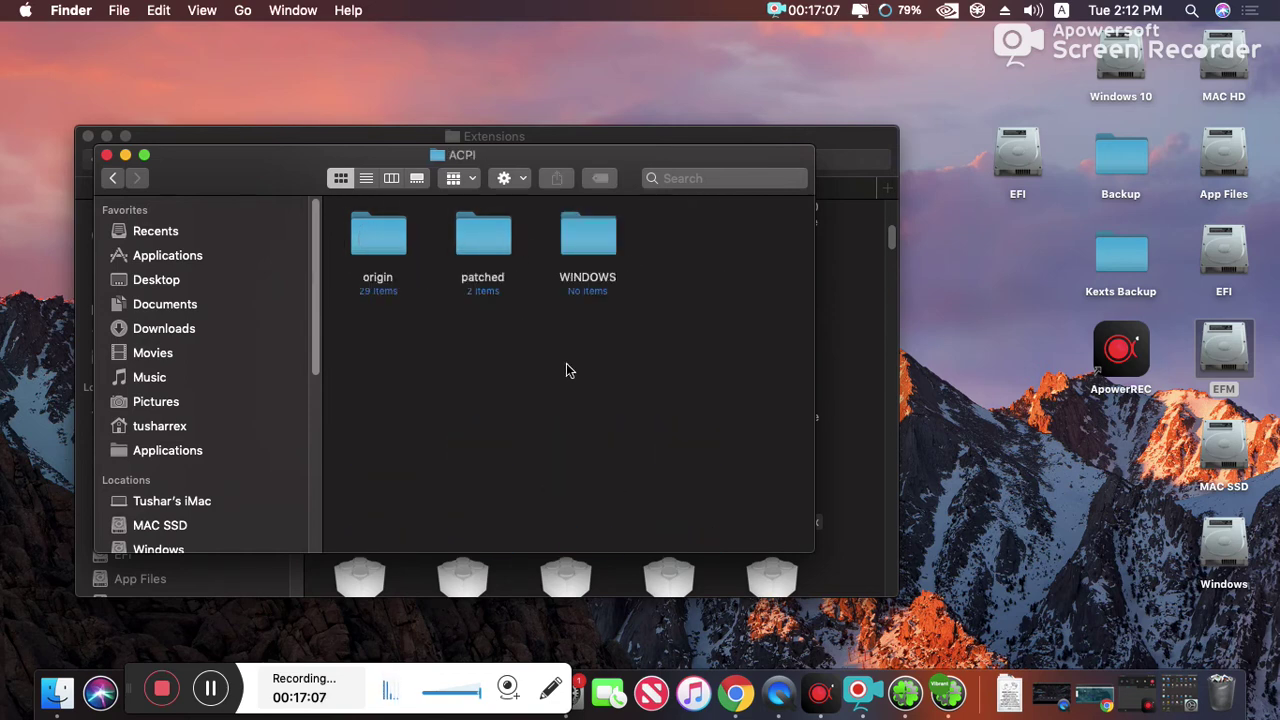
click(481, 238)
double_click(481, 238)
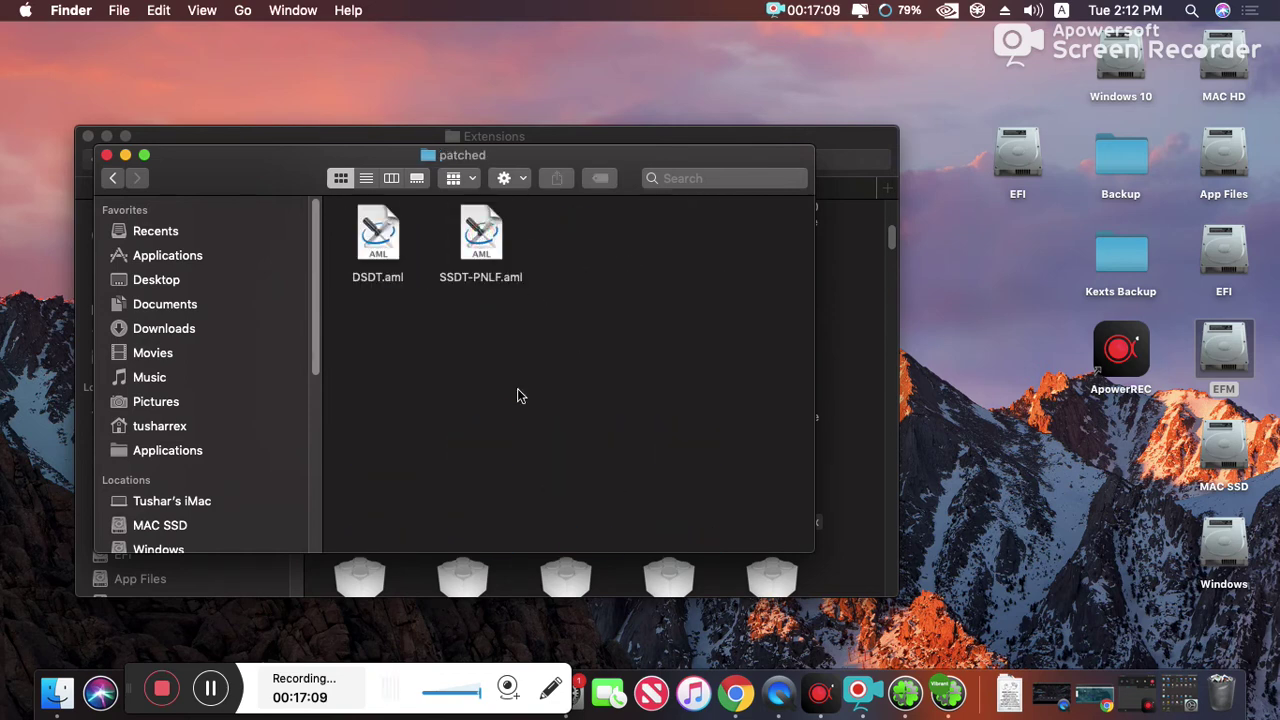
drag(449, 330, 541, 250)
click(483, 348)
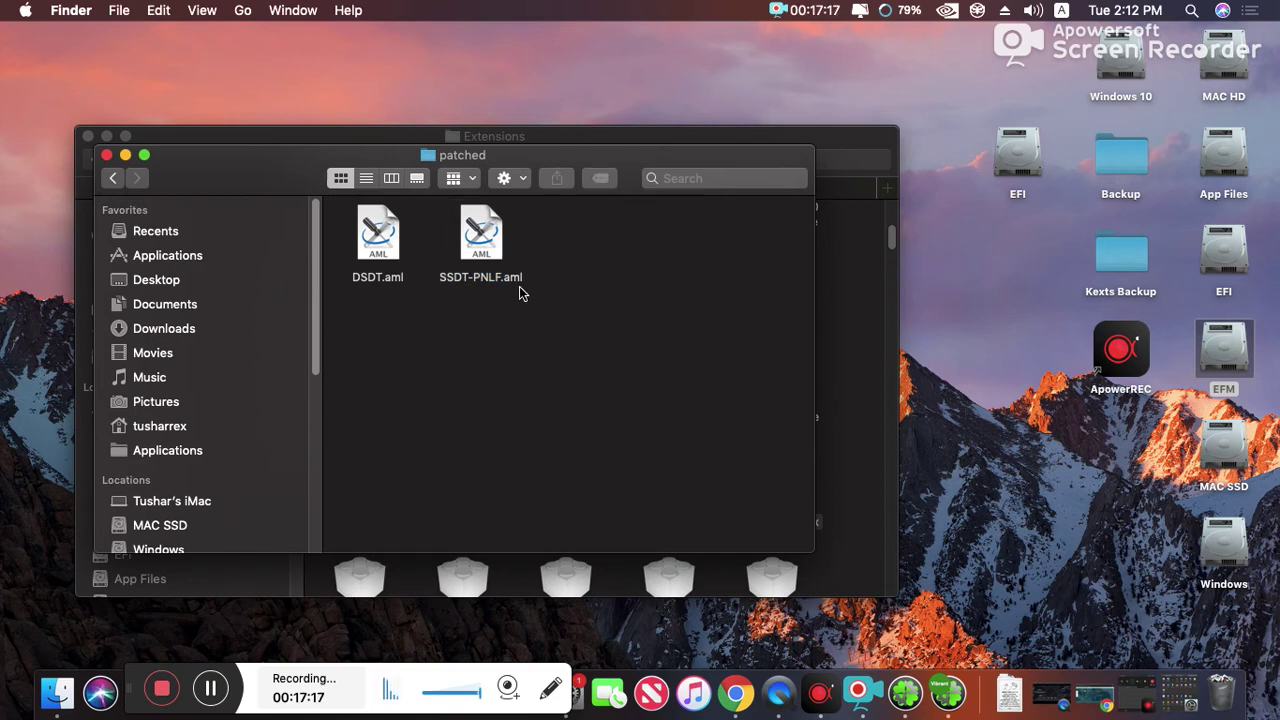
click(473, 317)
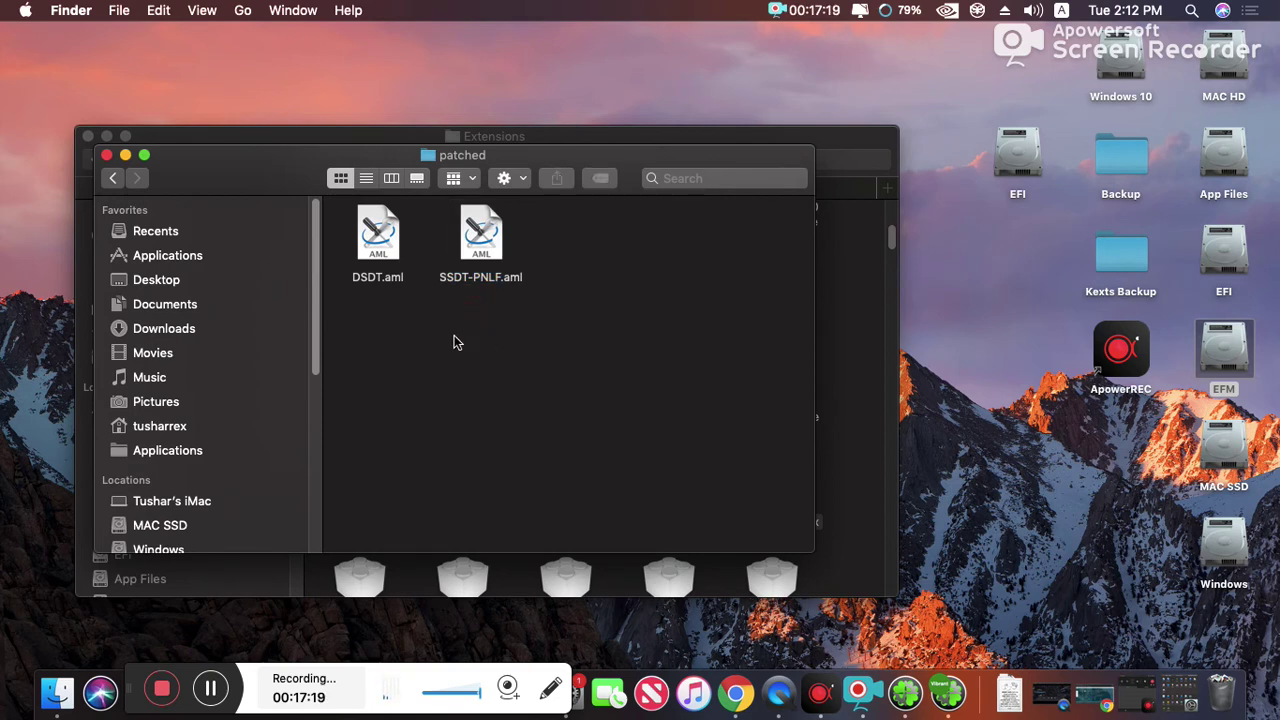
- Close the patched folder window and return to the Extensions window
drag(449, 330, 515, 255)
click(500, 365)
click(108, 156)
click(1005, 510)
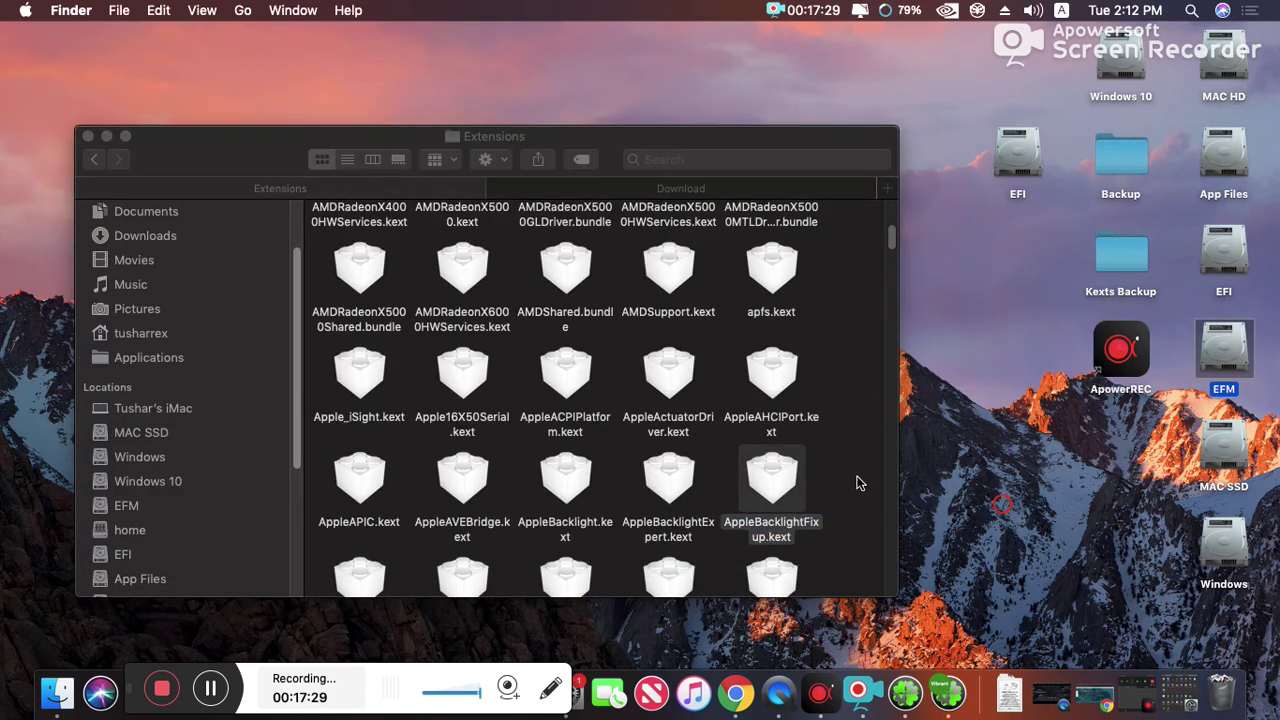
click(842, 480)
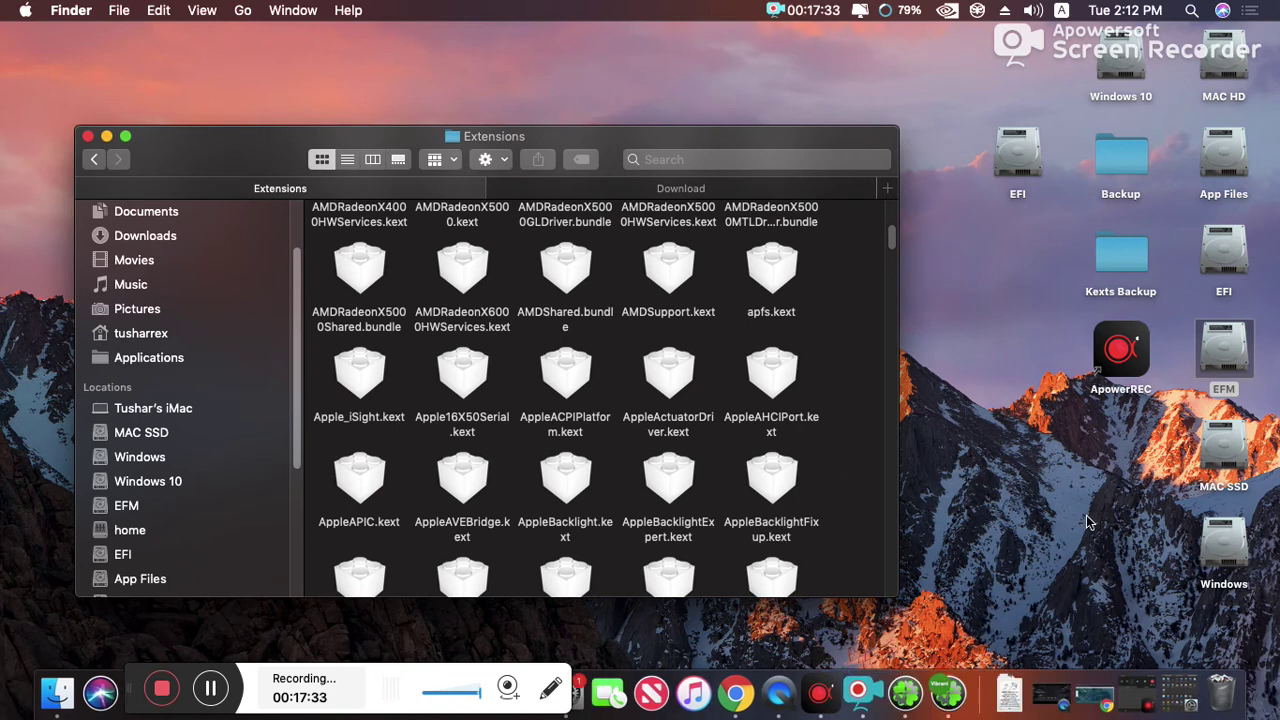
- Open config.plist from EFI/CLOVER on the EFM drive with Clover Configurator 5.9.0.1
double_click(1226, 347)
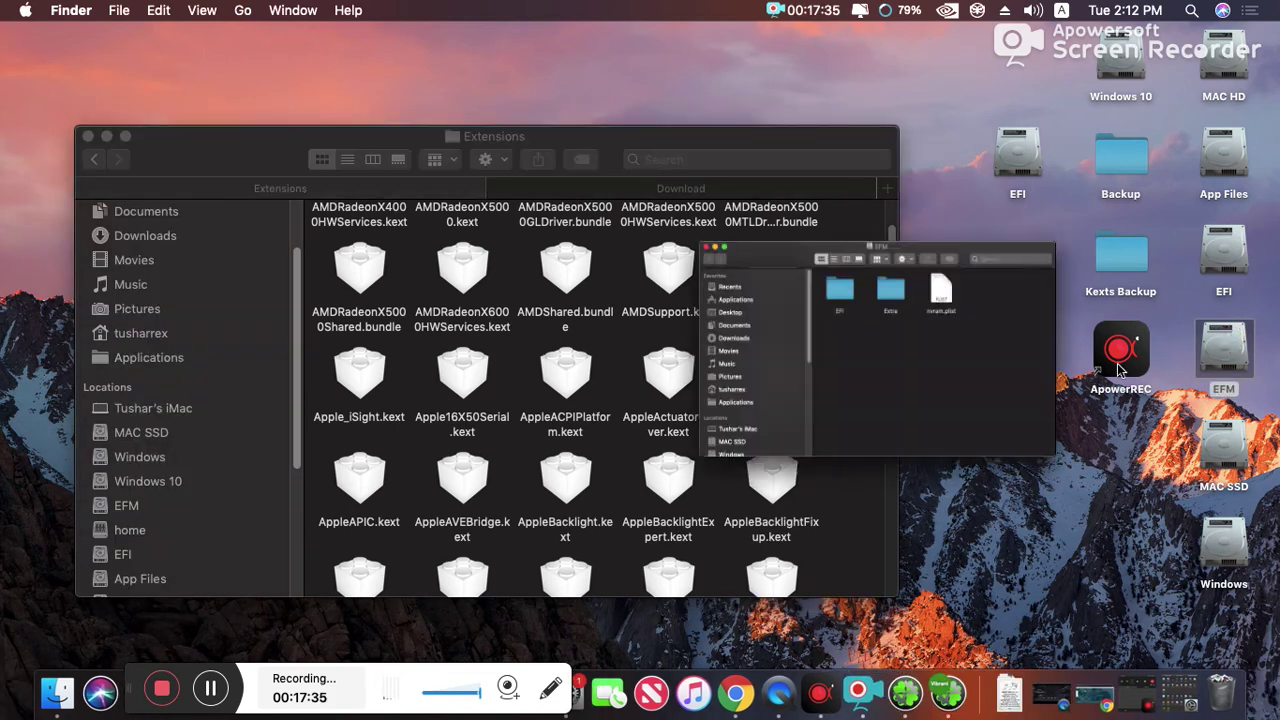
double_click(385, 246)
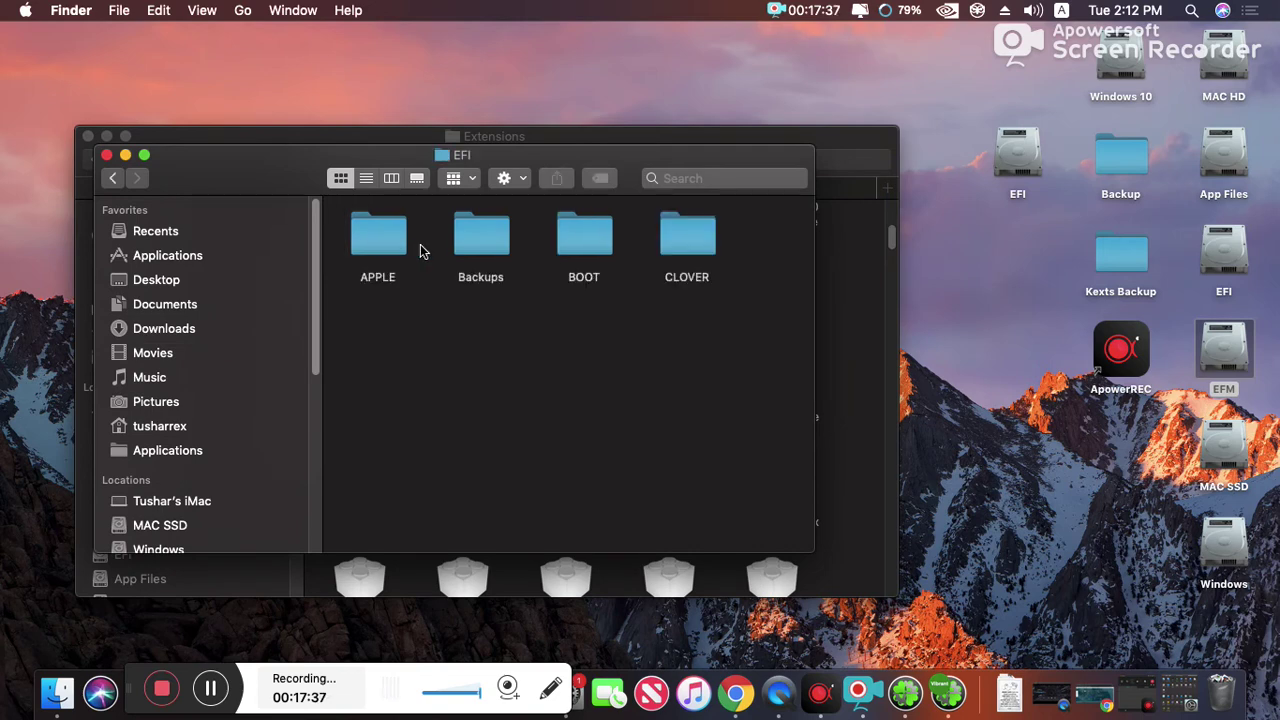
click(680, 250)
double_click(680, 250)
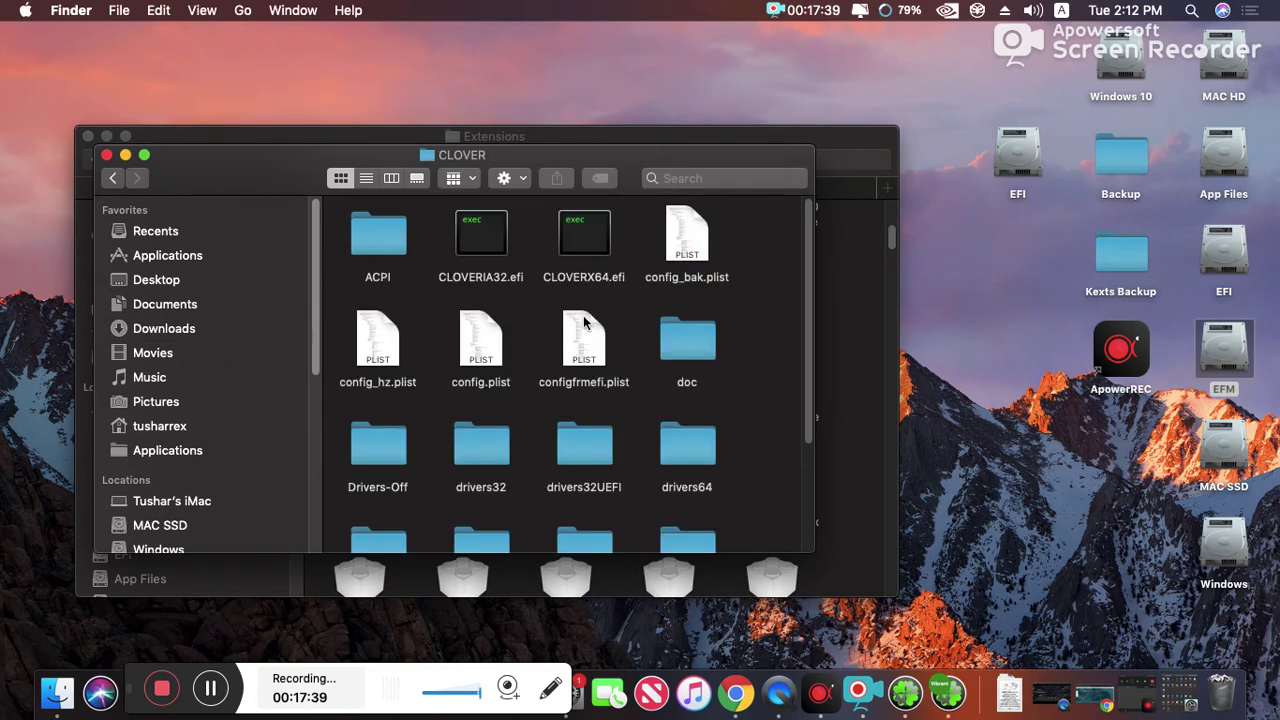
right_click(496, 331)
mouse_move(632, 221)
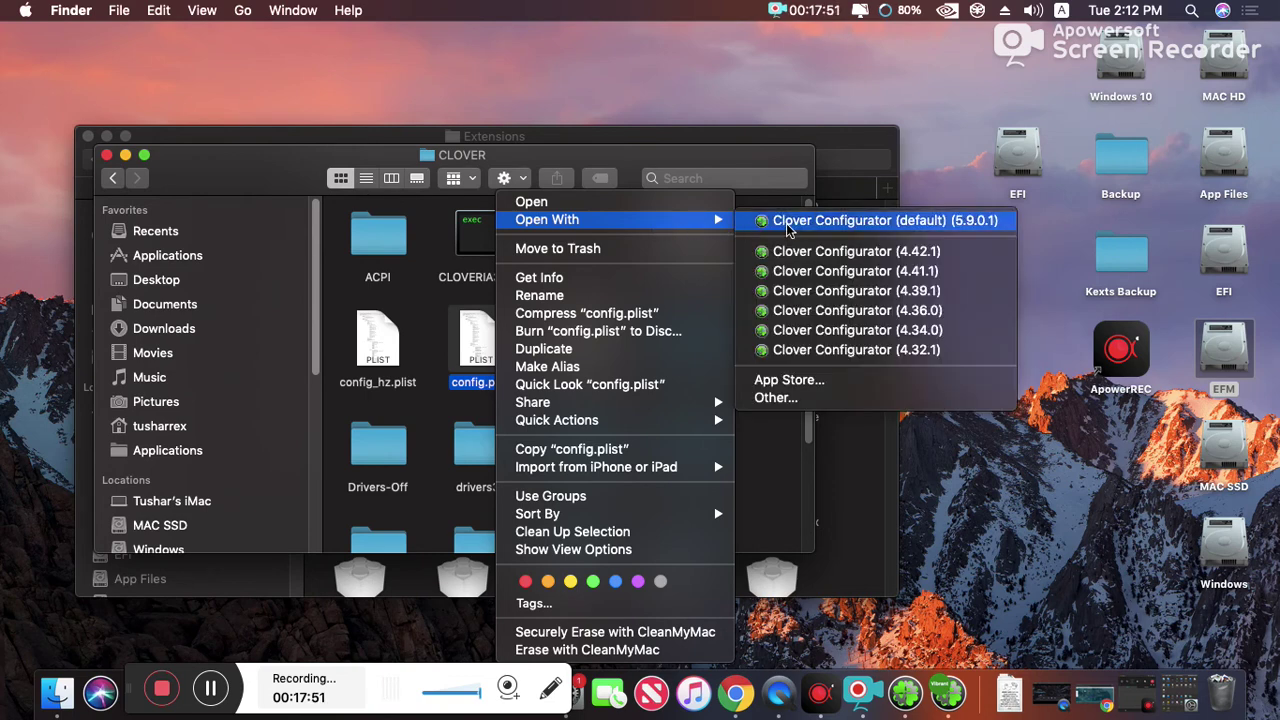
click(788, 230)
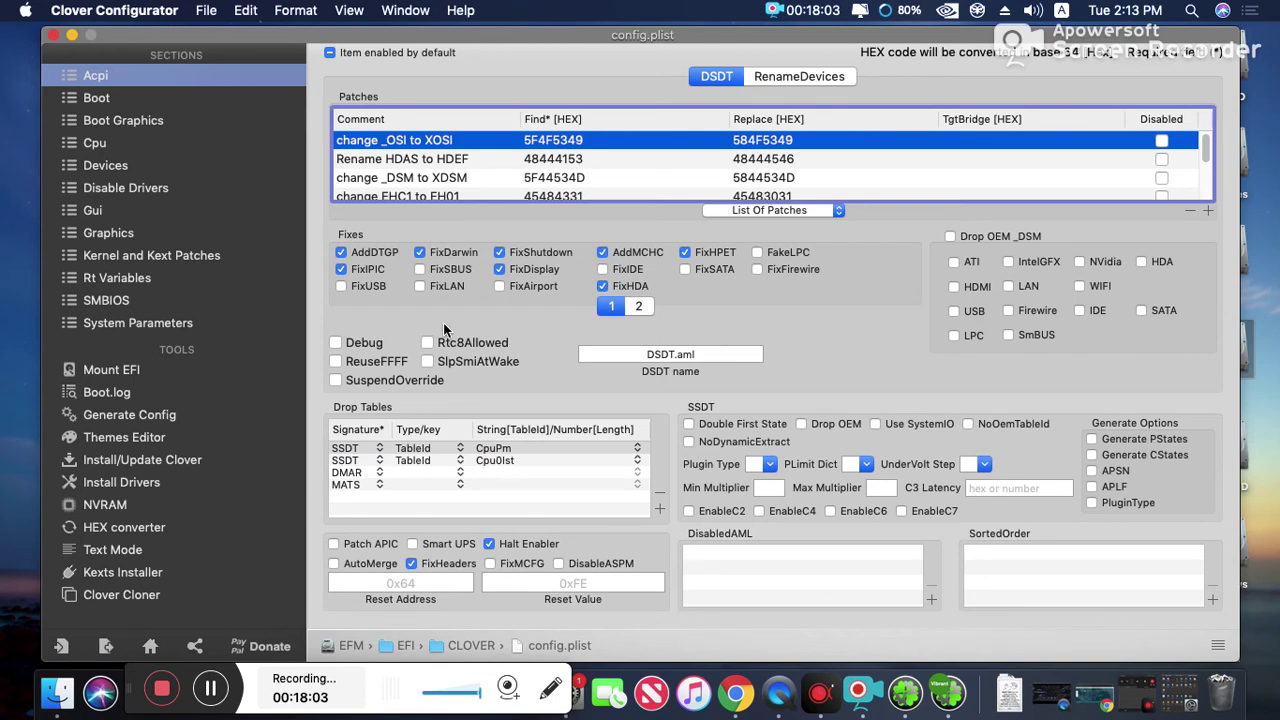
- Examine both pages of the ACPI DSDT fixes, particularly AddPNLF, and close config.plist
click(638, 306)
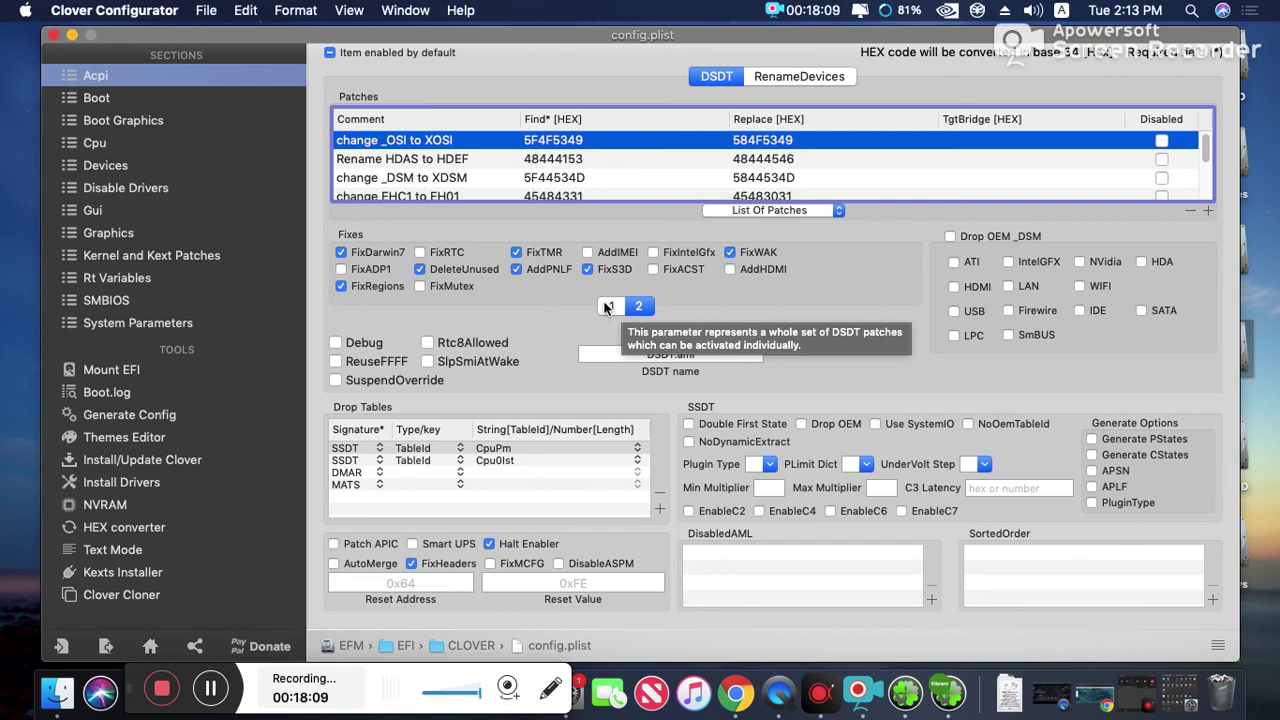
click(609, 307)
click(634, 307)
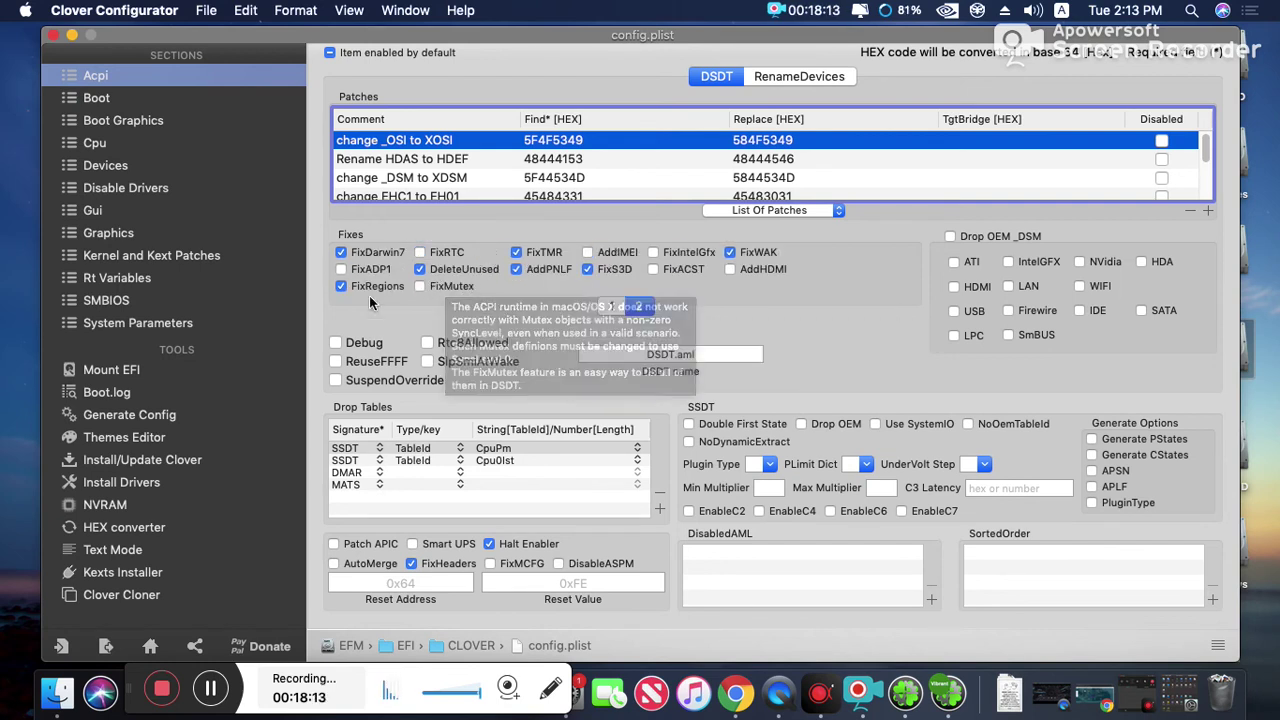
click(545, 281)
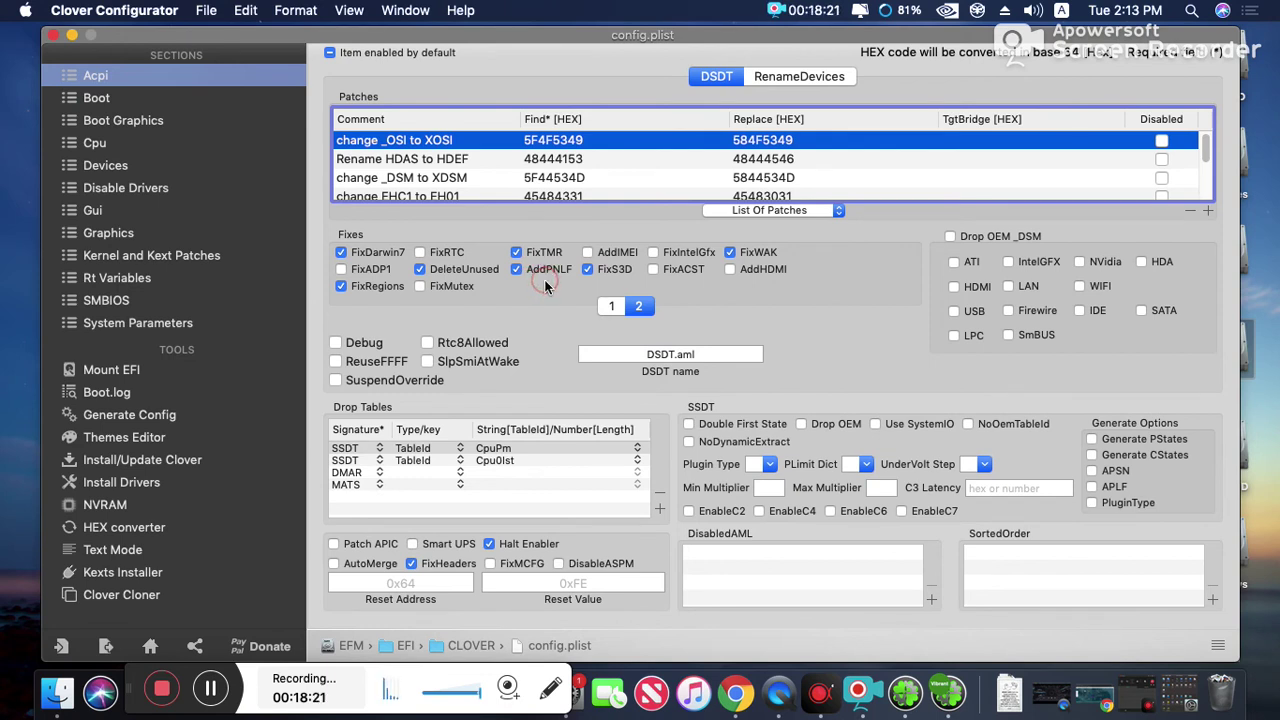
click(533, 286)
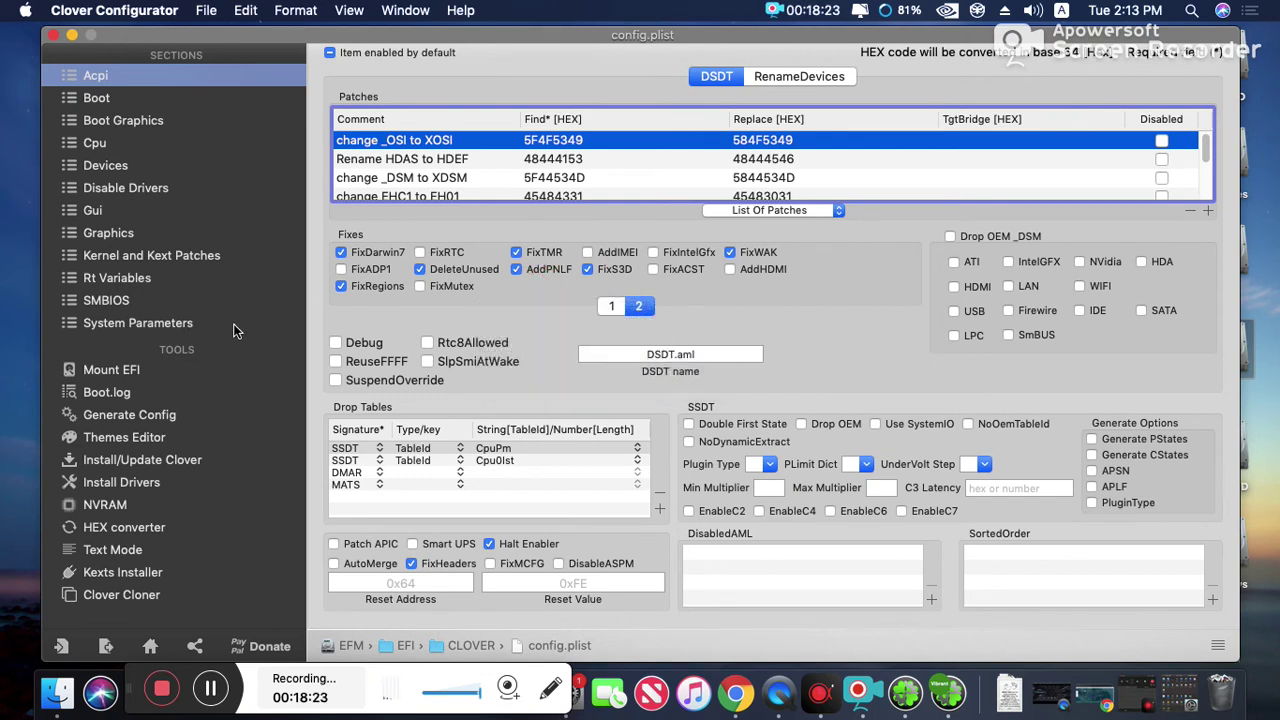
click(54, 37)
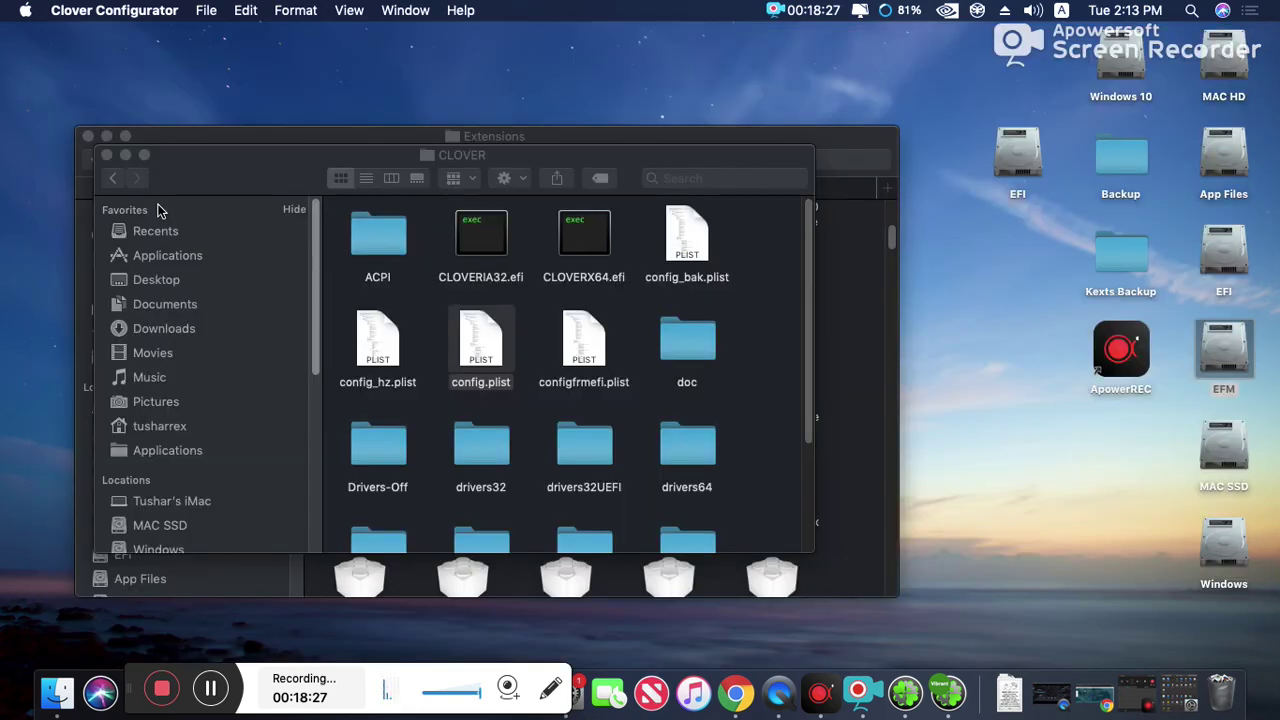
- Close the CLOVER folder window and the window holding the Extensions and Download folders
drag(263, 183, 397, 187)
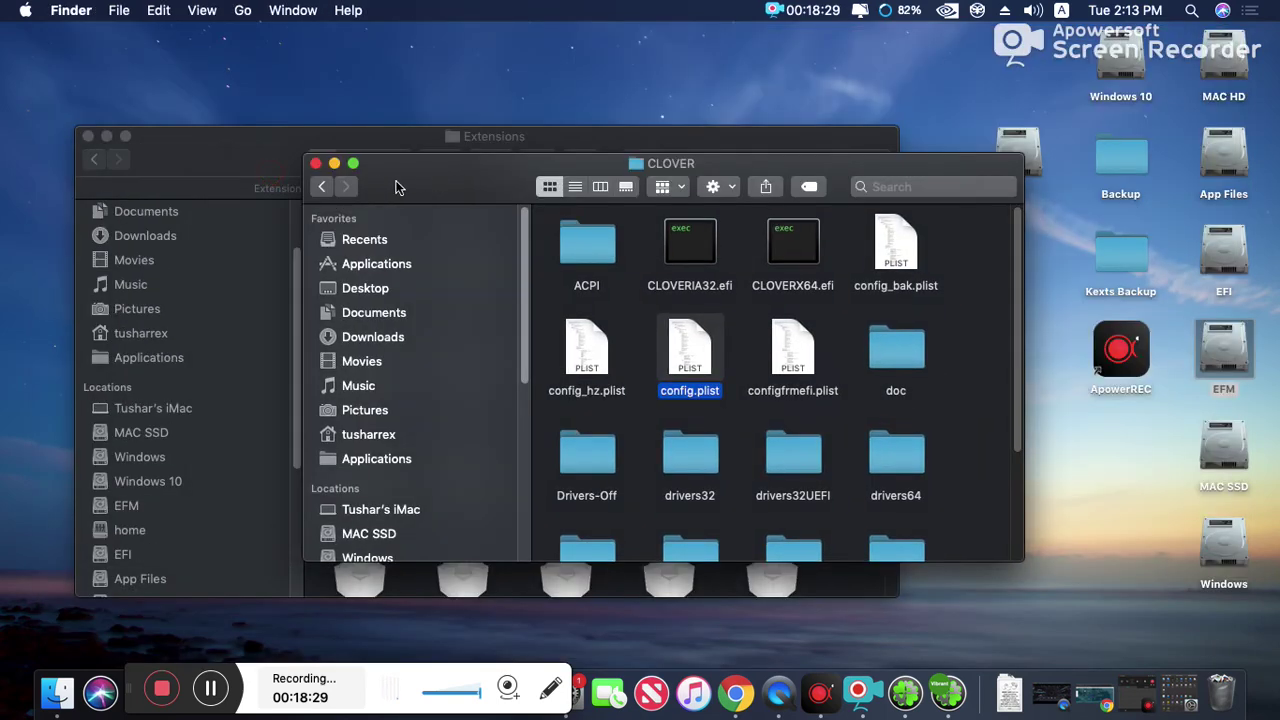
click(316, 164)
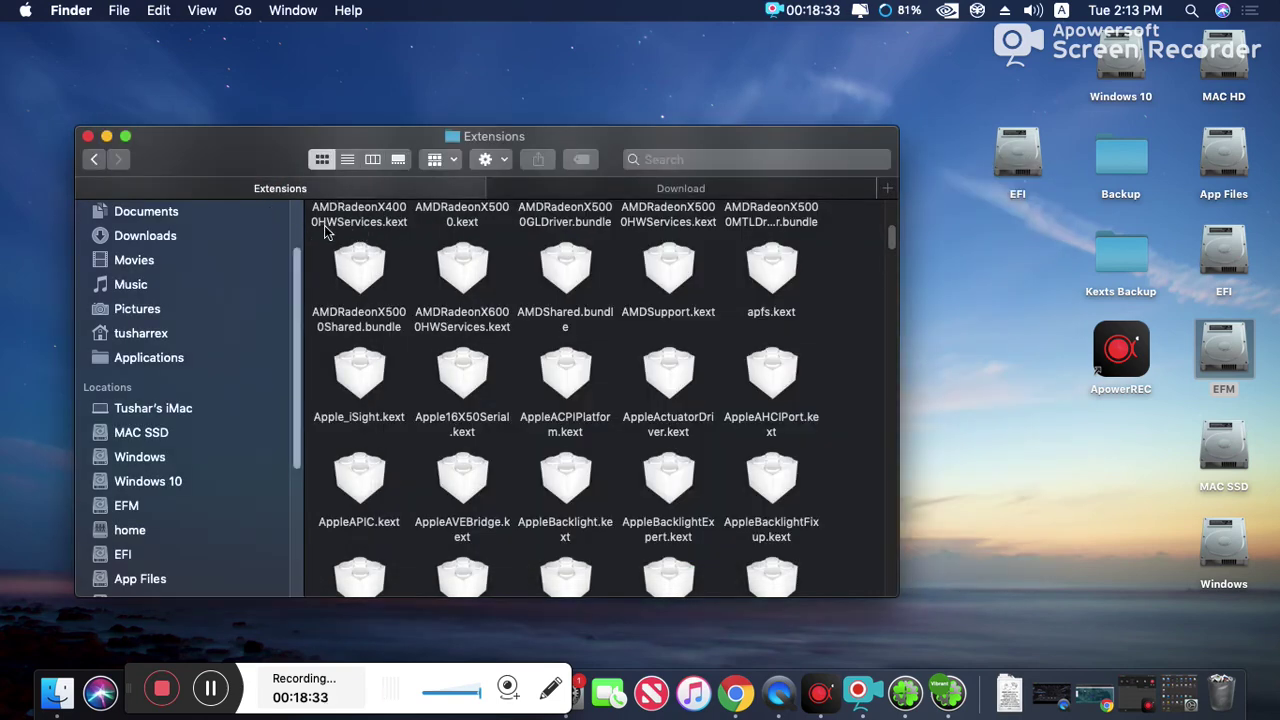
click(555, 195)
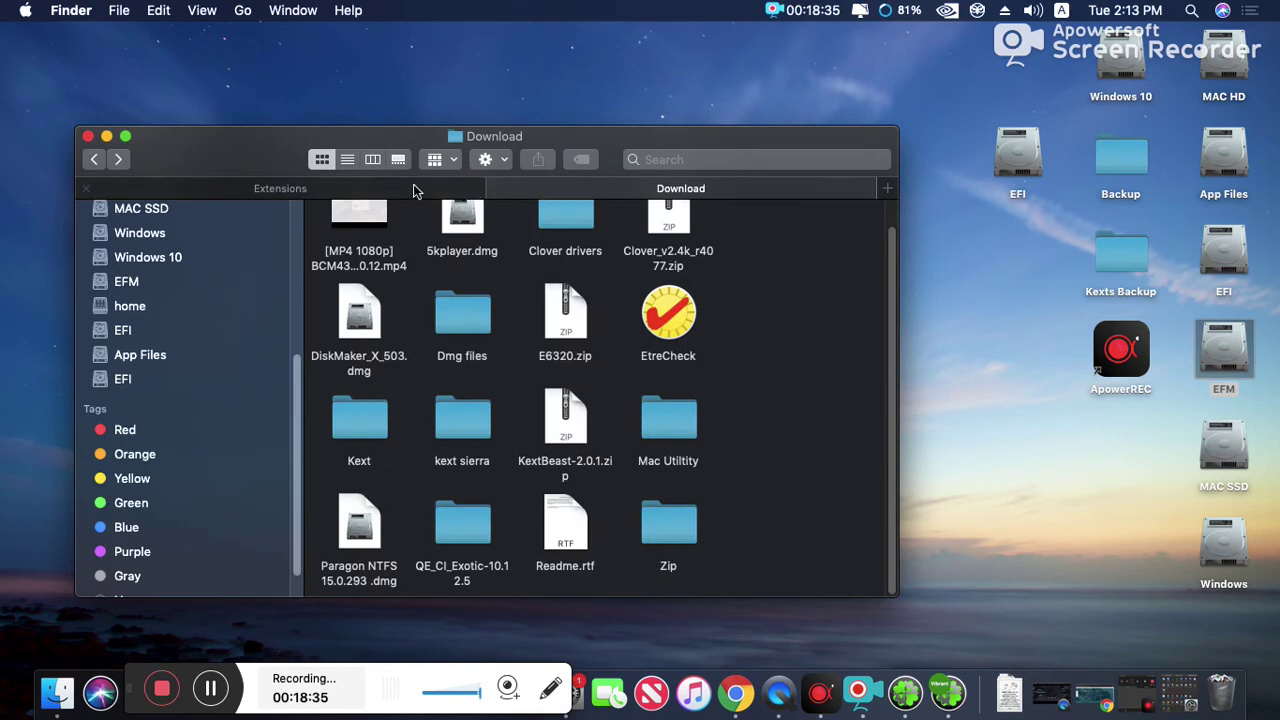
click(290, 192)
click(86, 188)
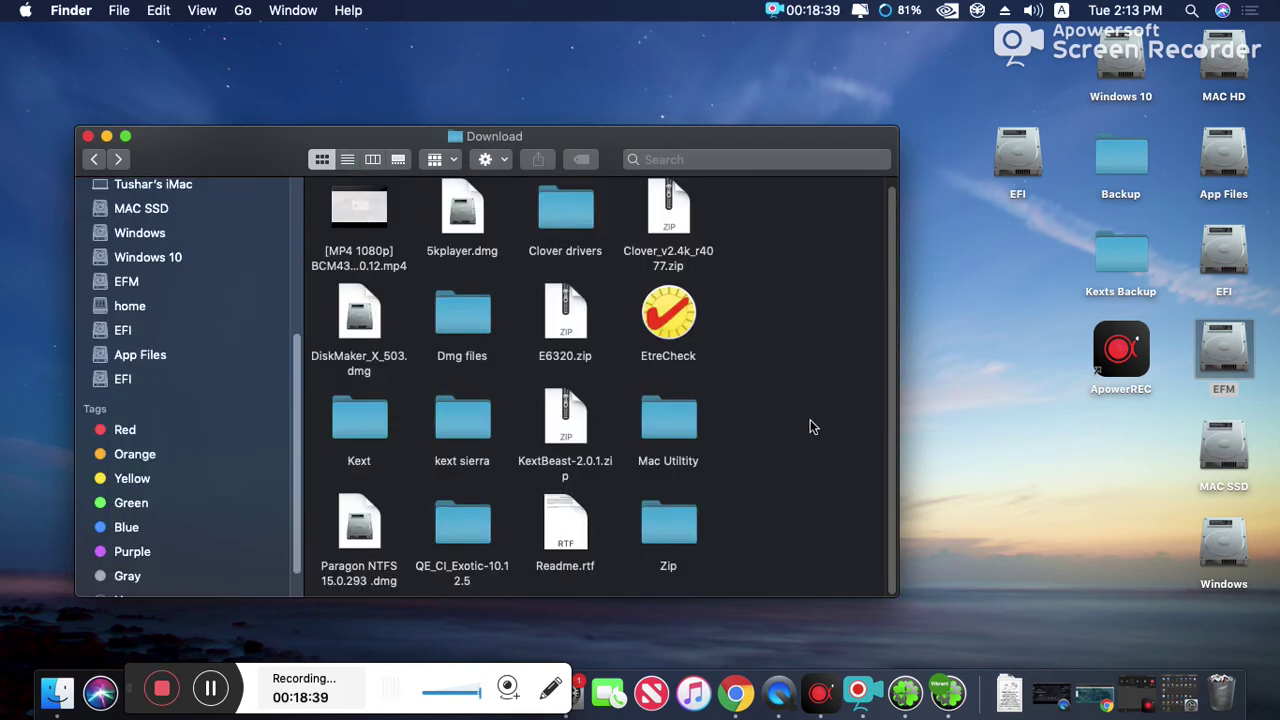
click(87, 138)
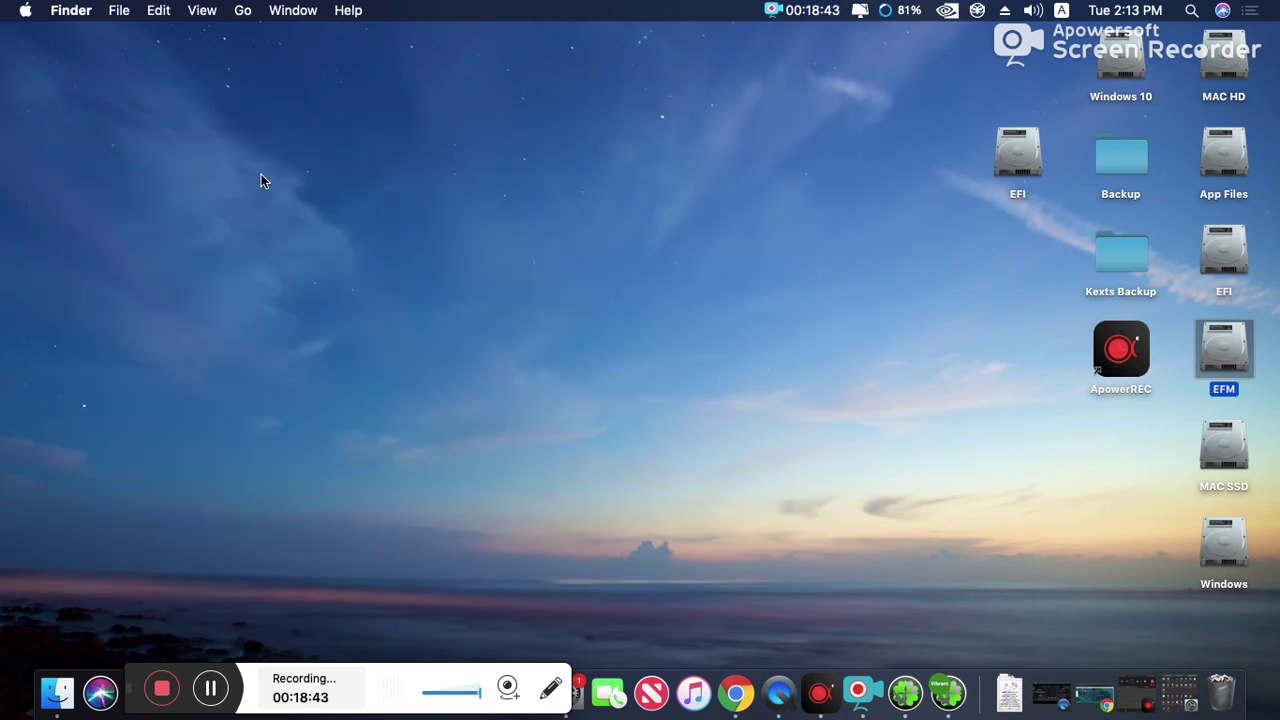
- Clean up the icons on the desktop
right_click(261, 175)
click(330, 344)
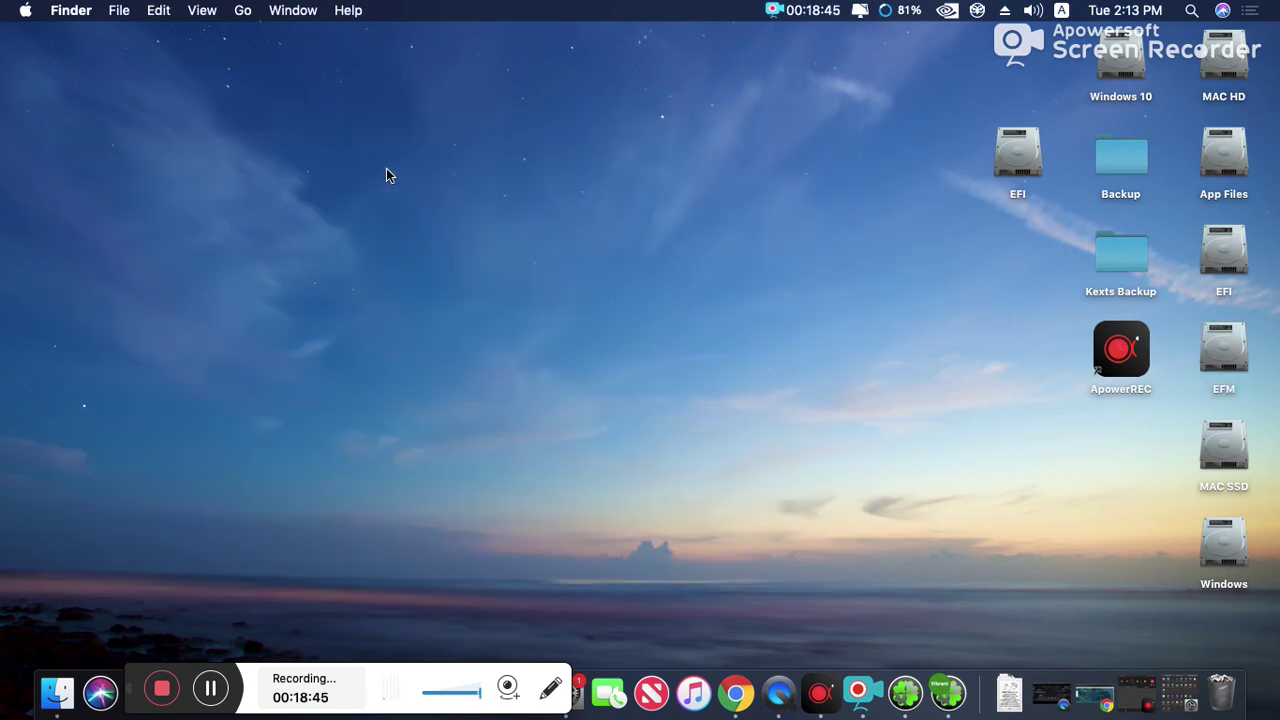
right_click(386, 175)
click(449, 334)
- Quit both running copies of Clover Configurator
click(945, 689)
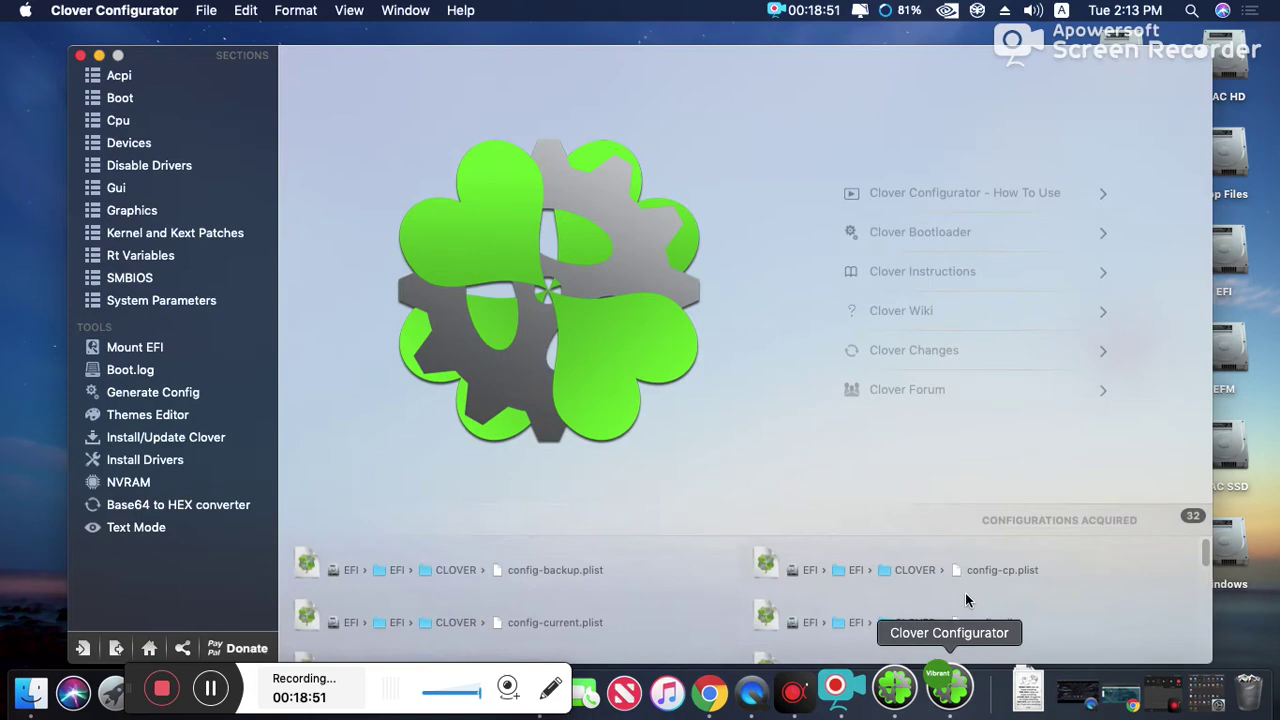
right_click(953, 675)
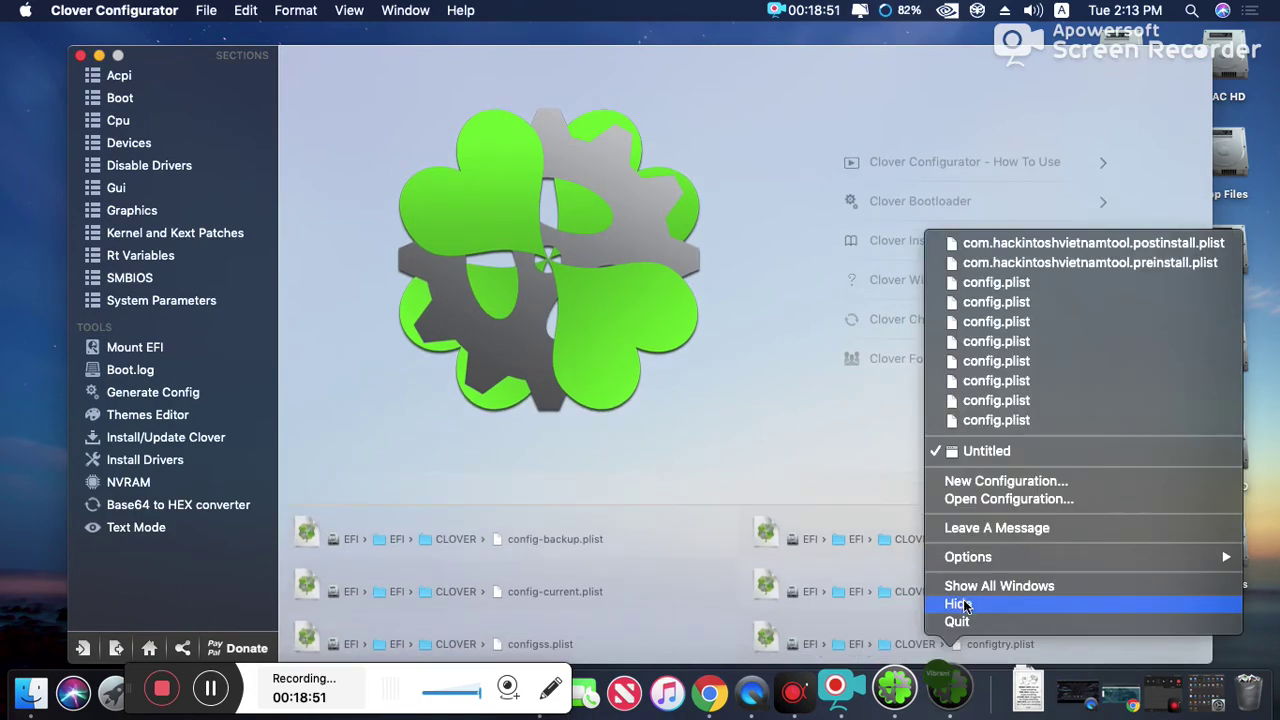
click(961, 623)
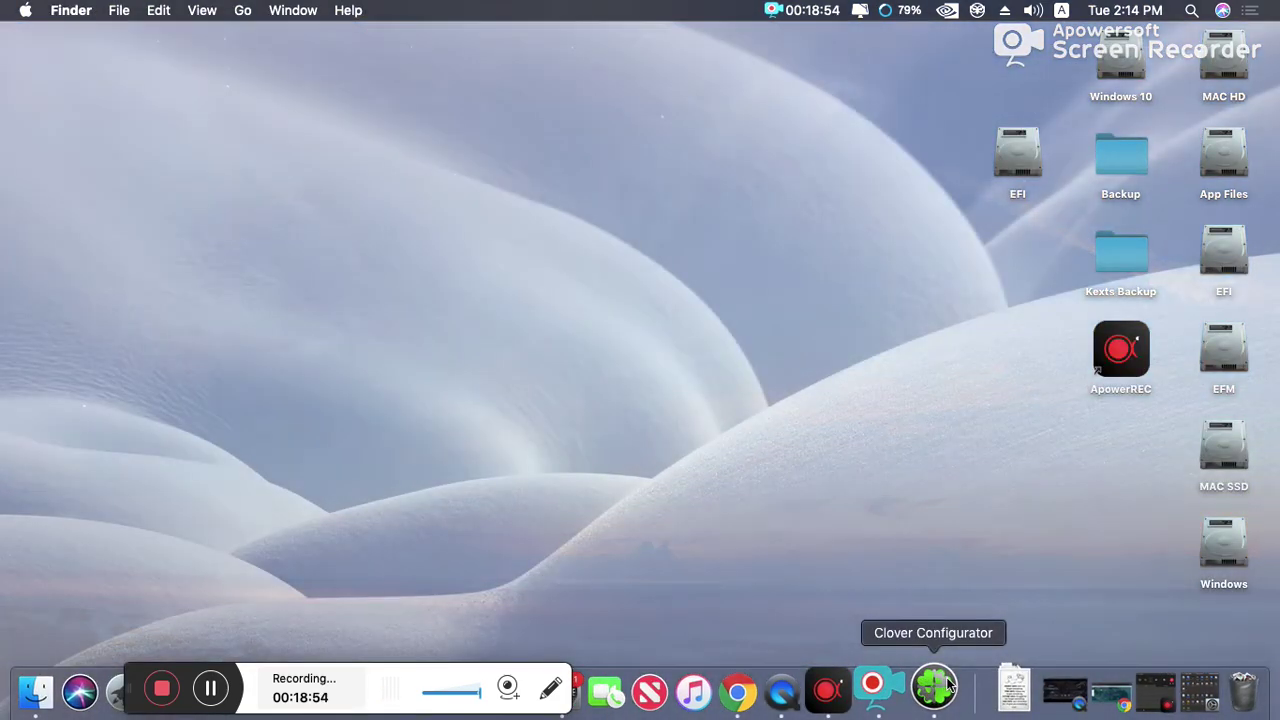
right_click(935, 668)
click(966, 623)
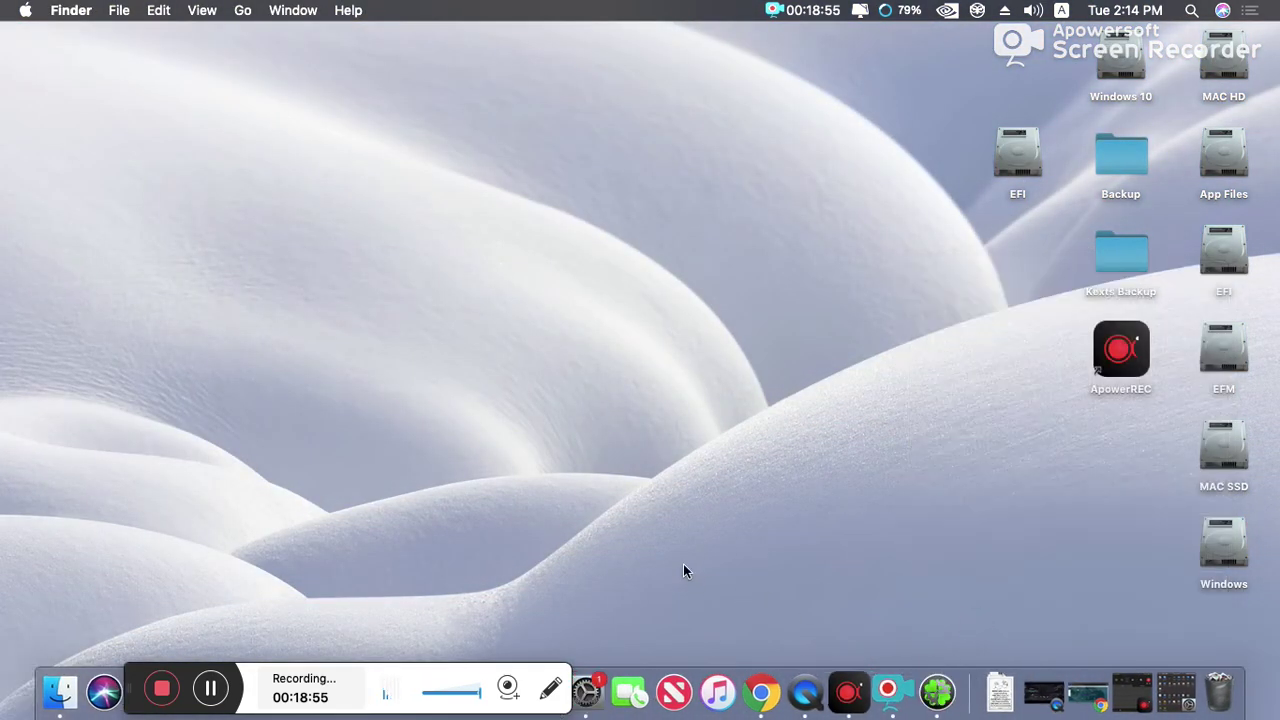
- Clean up the desktop icons again with all application windows closed
right_click(558, 419)
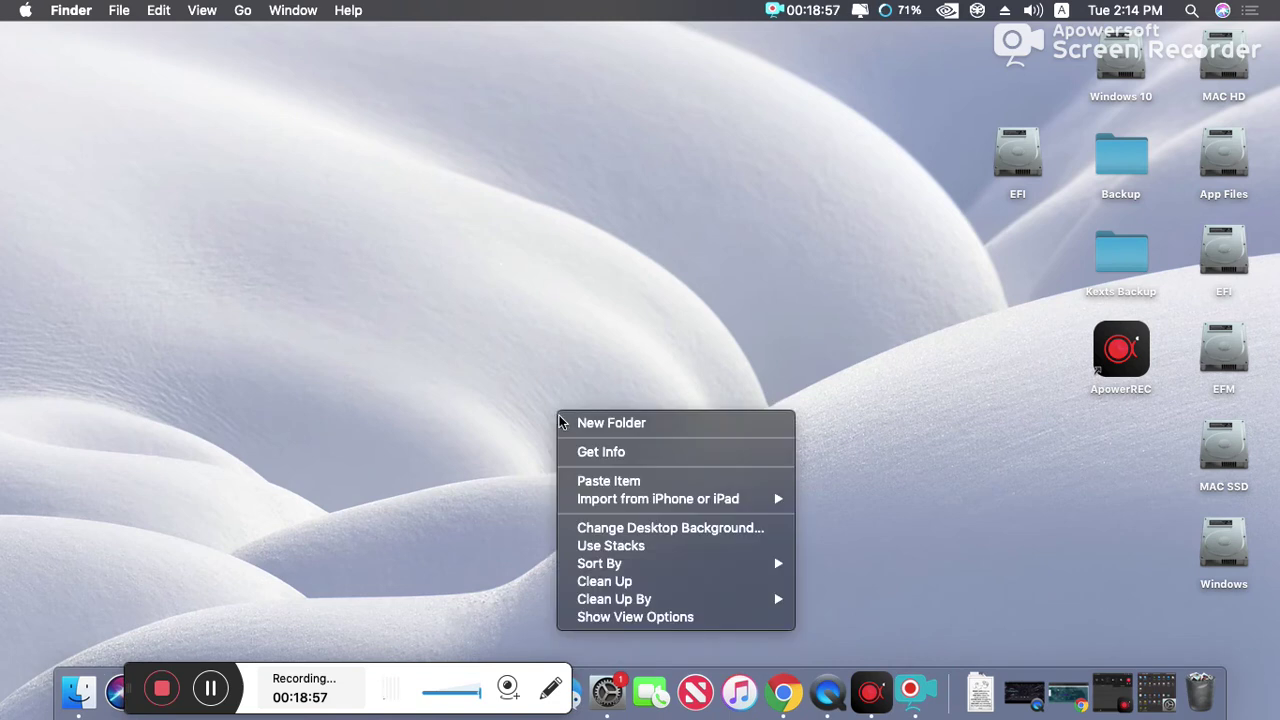
click(634, 584)
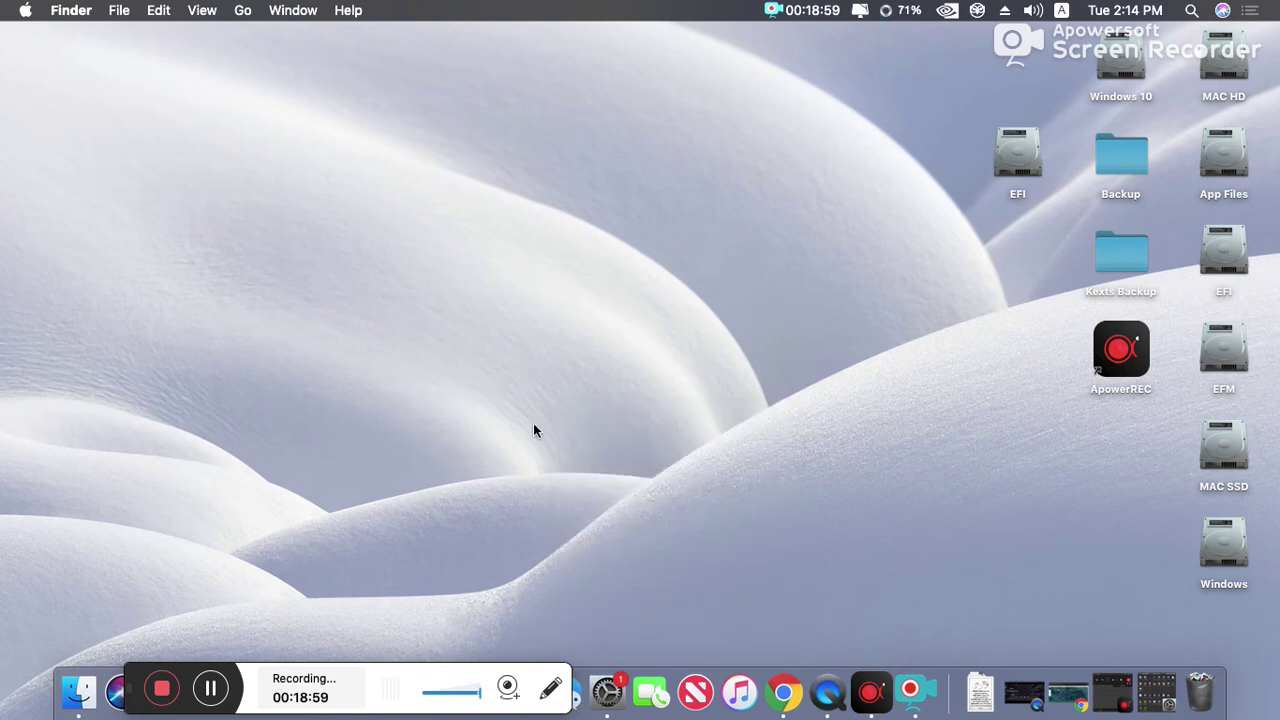
right_click(548, 275)
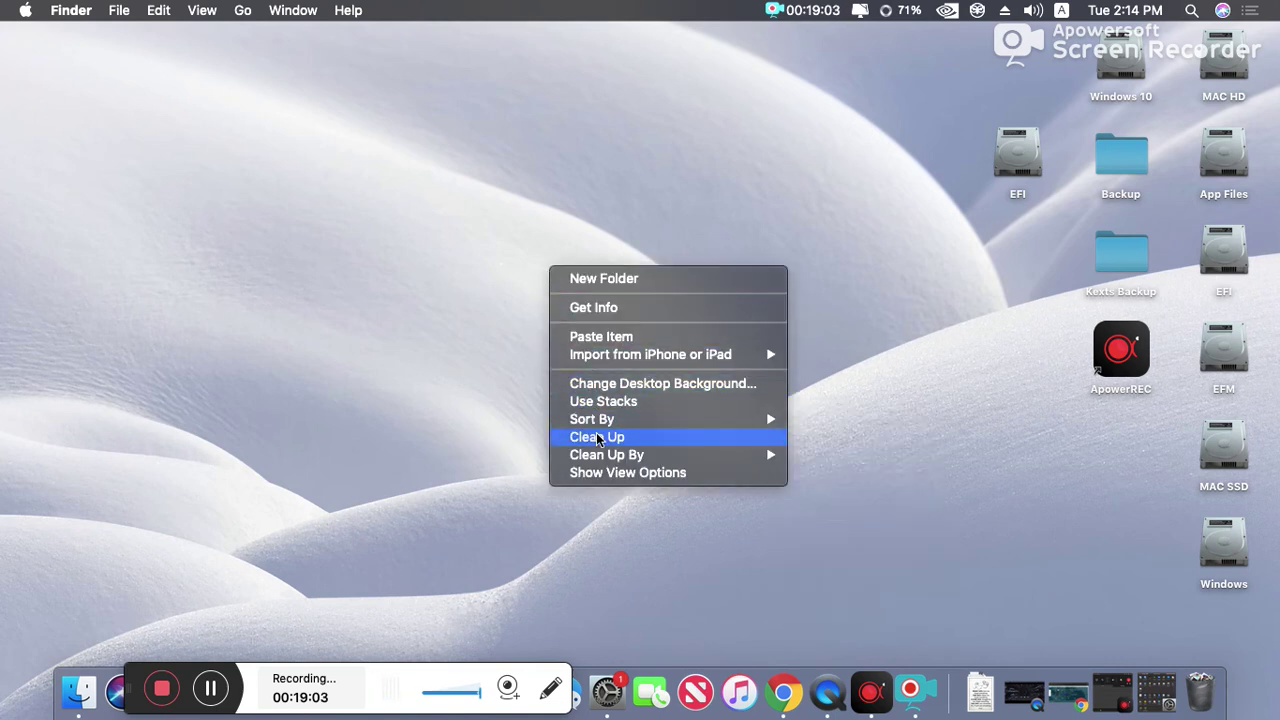
click(600, 438)
click(728, 415)
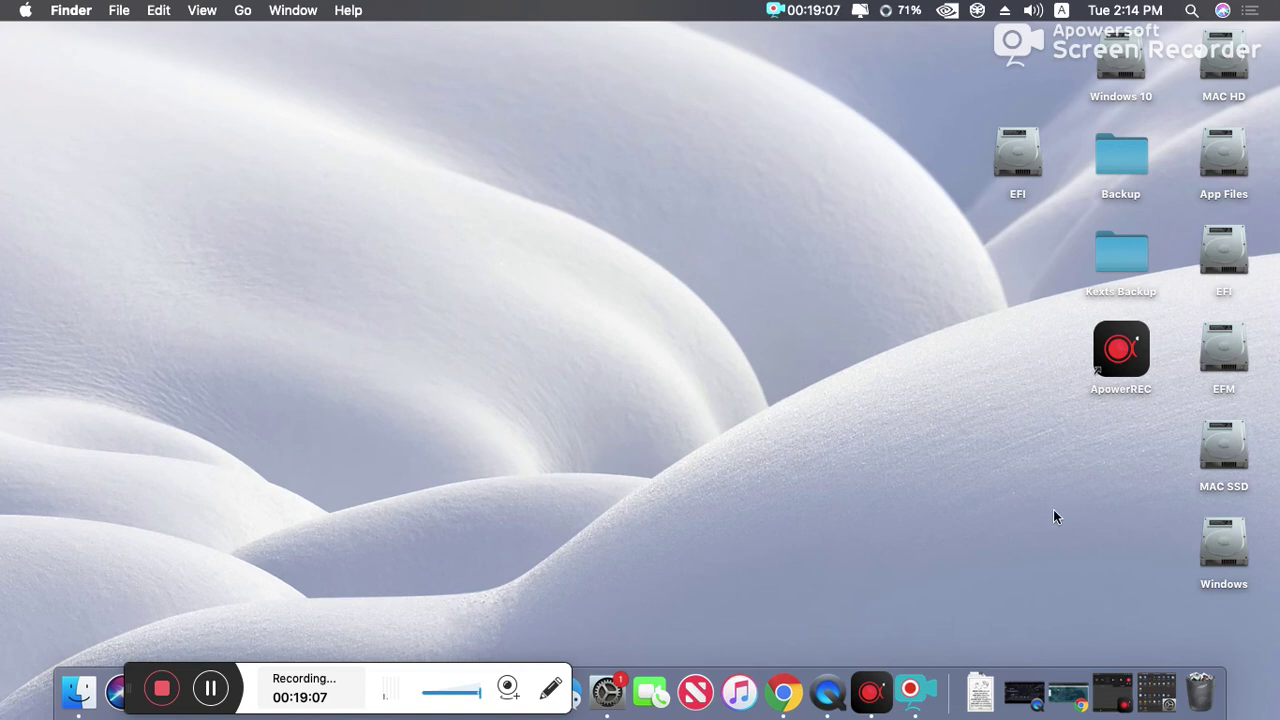
click(633, 494)
click(25, 12)
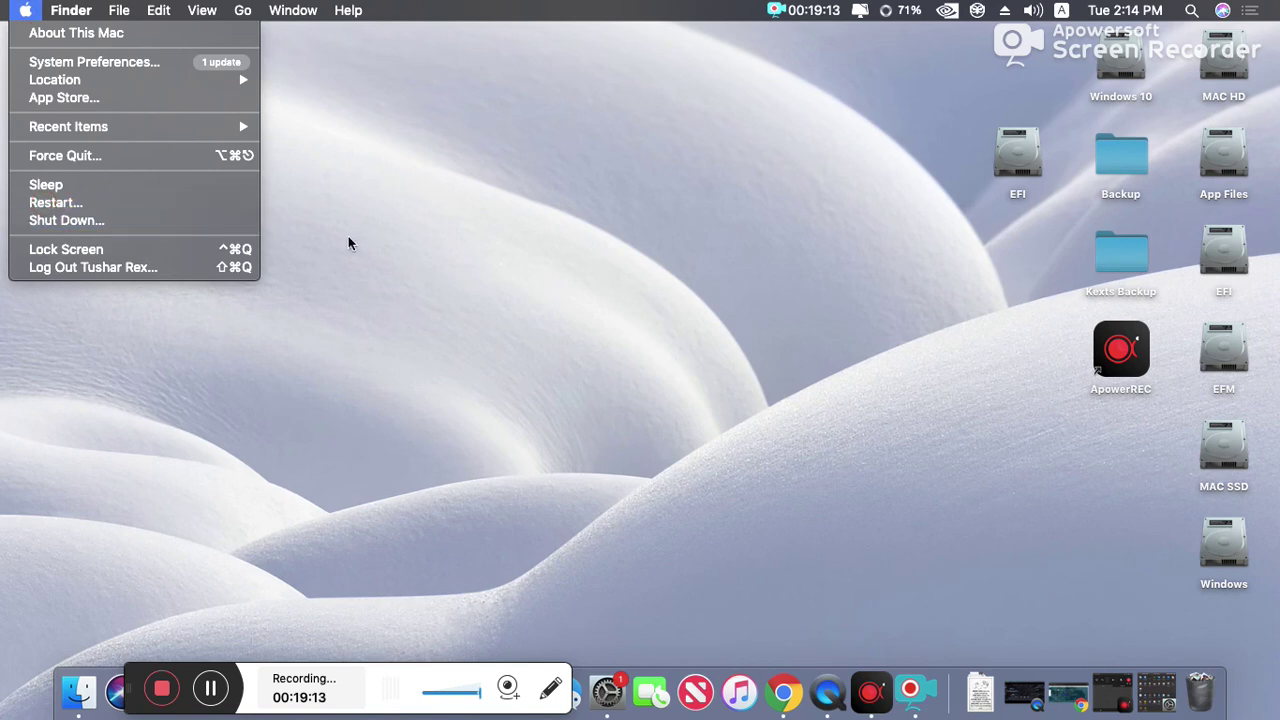
click(560, 275)
click(677, 312)
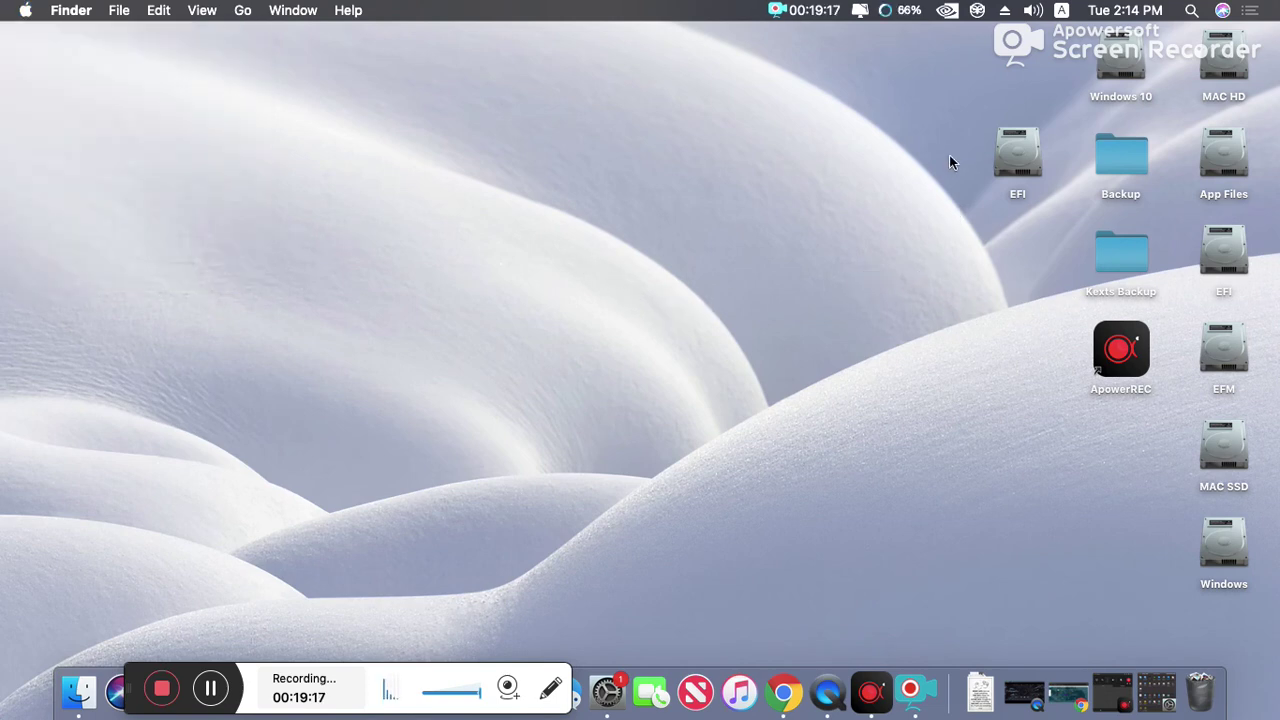
click(897, 205)
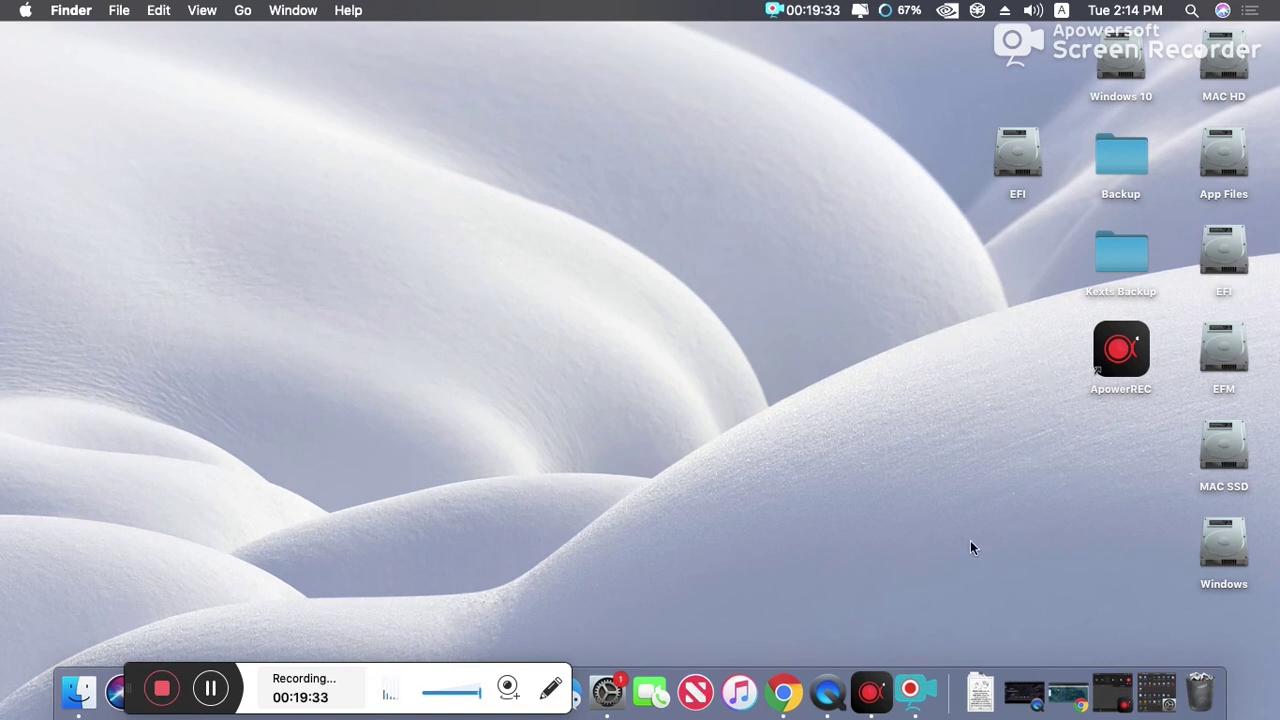
click(870, 510)
- Open the Mac's system report and examine the Intel HD Graphics 6000 details under Graphics/Displays
click(26, 12)
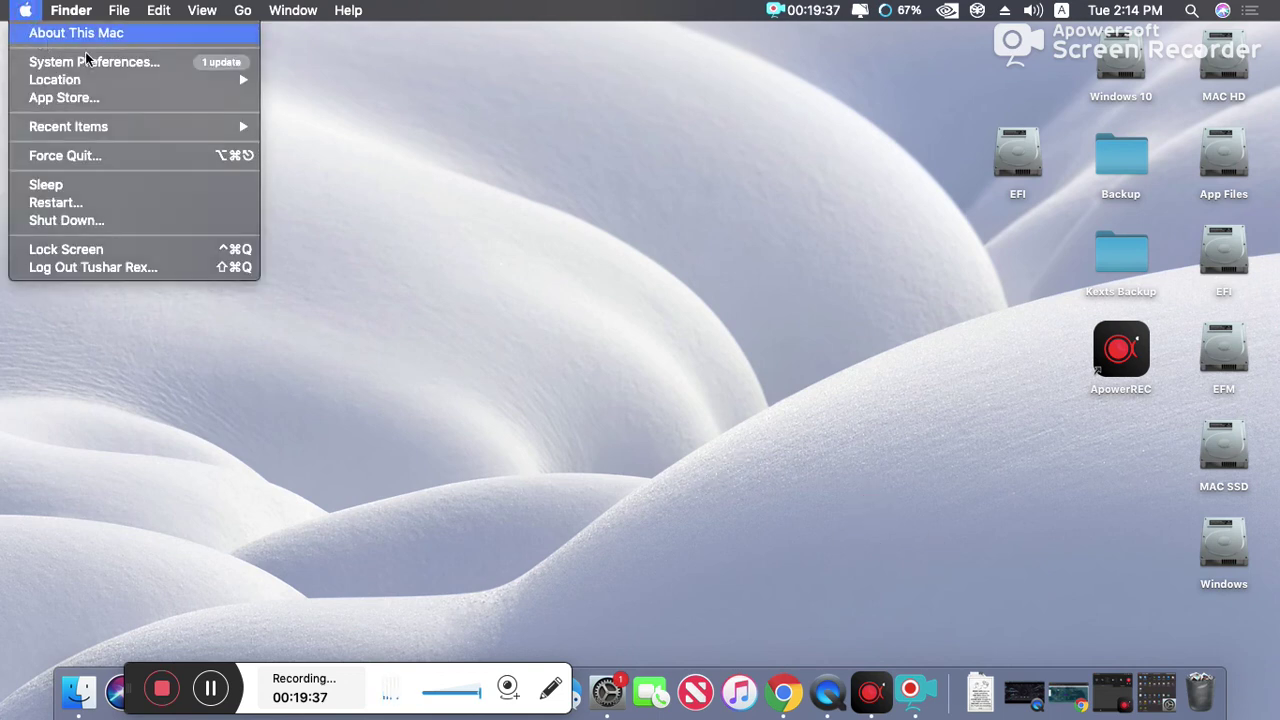
click(474, 357)
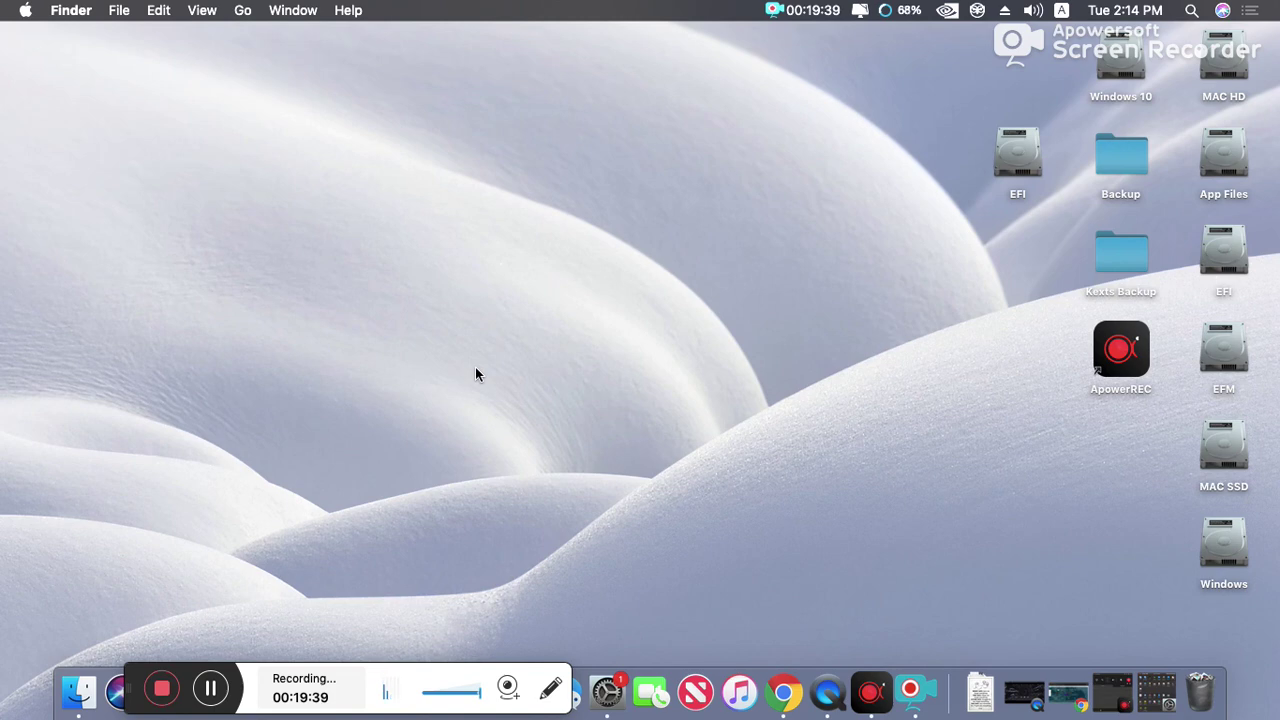
click(637, 384)
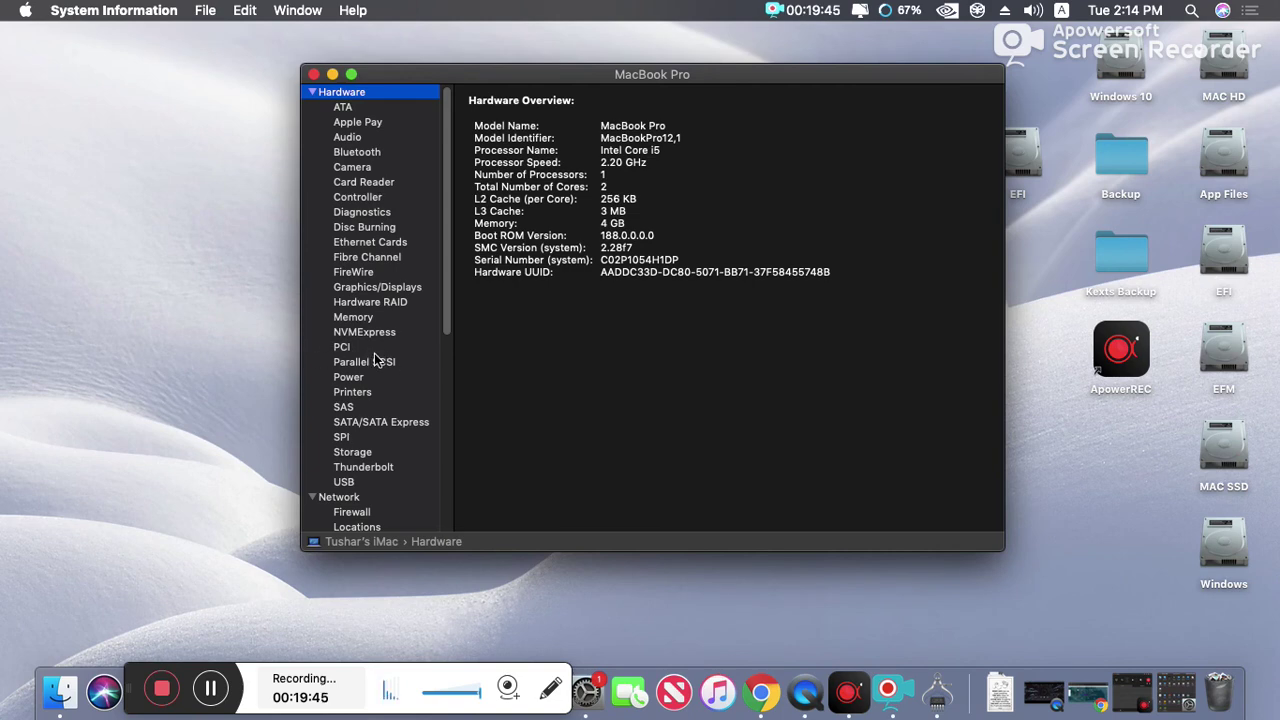
click(368, 289)
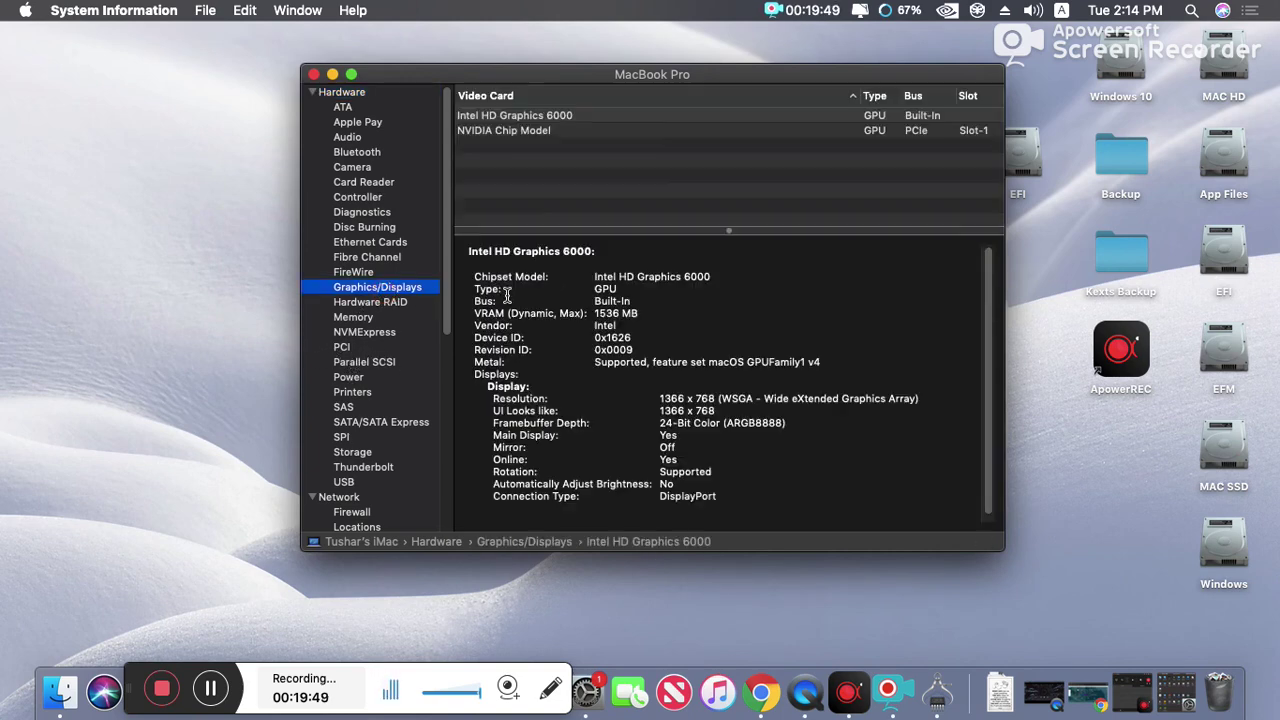
click(495, 118)
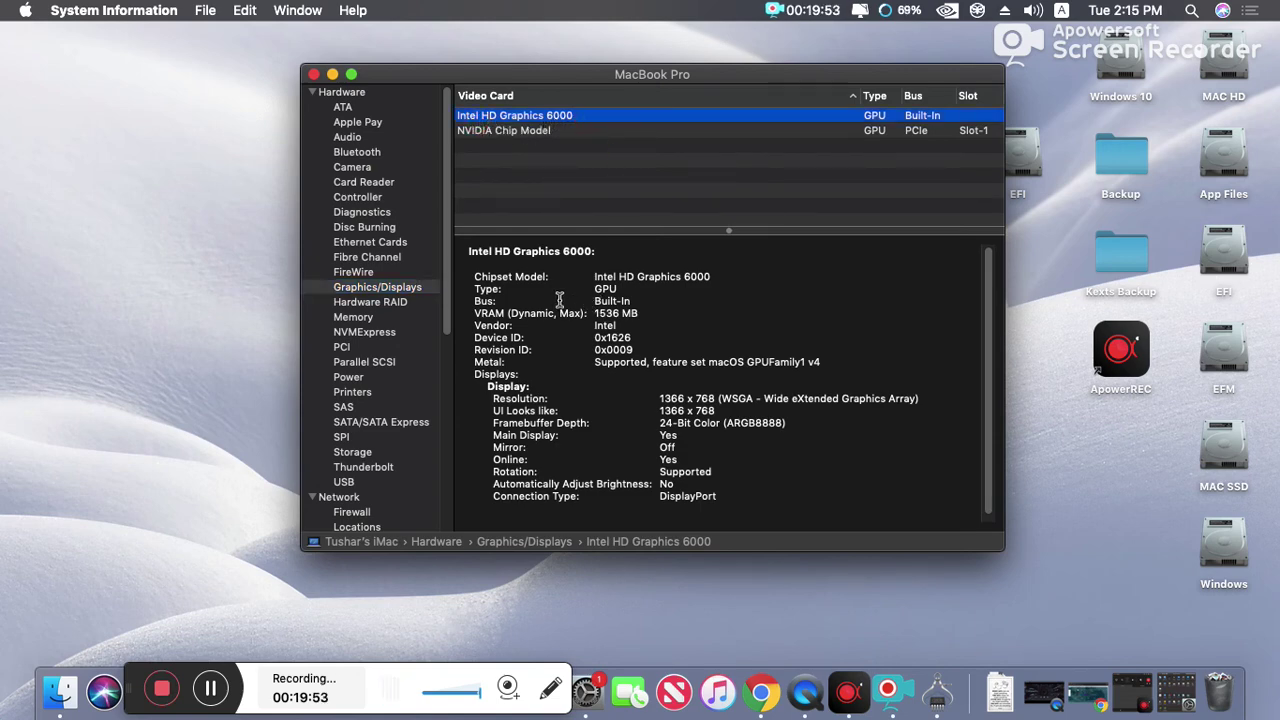
drag(522, 290, 773, 487)
click(773, 487)
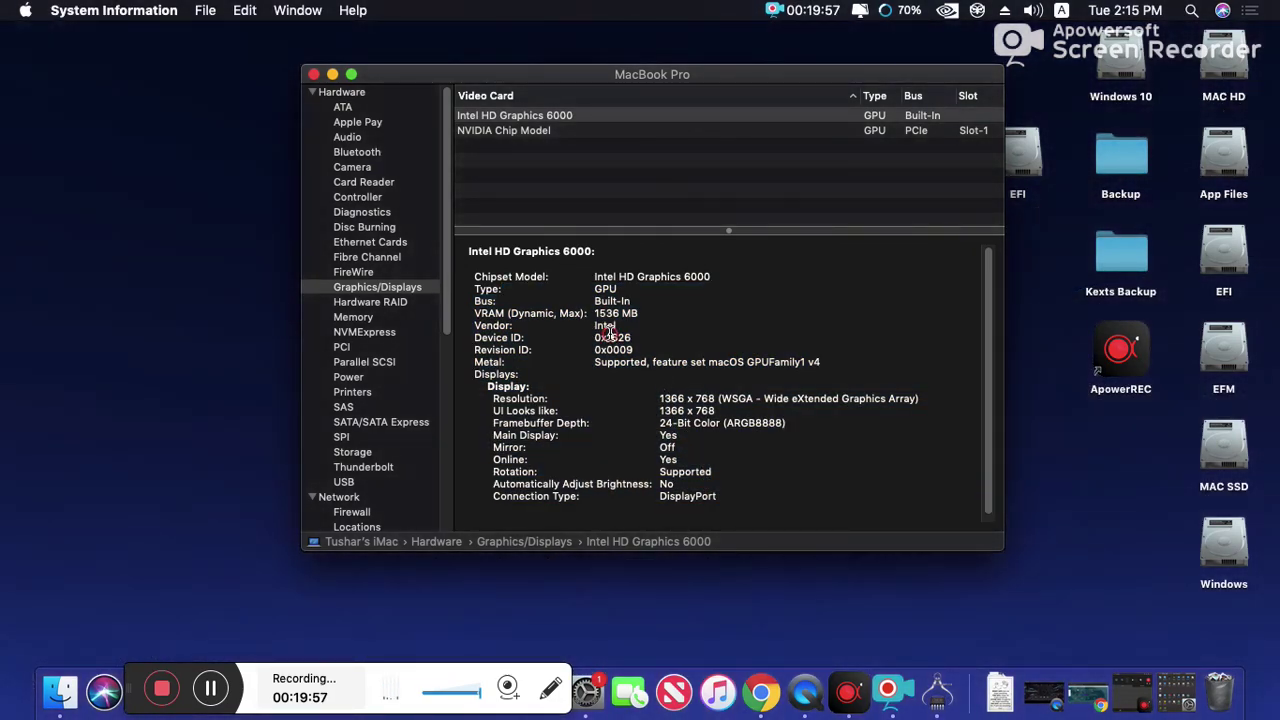
- Close the system report, review the Mac's Displays, Storage and Support information, and close the overview window
click(313, 75)
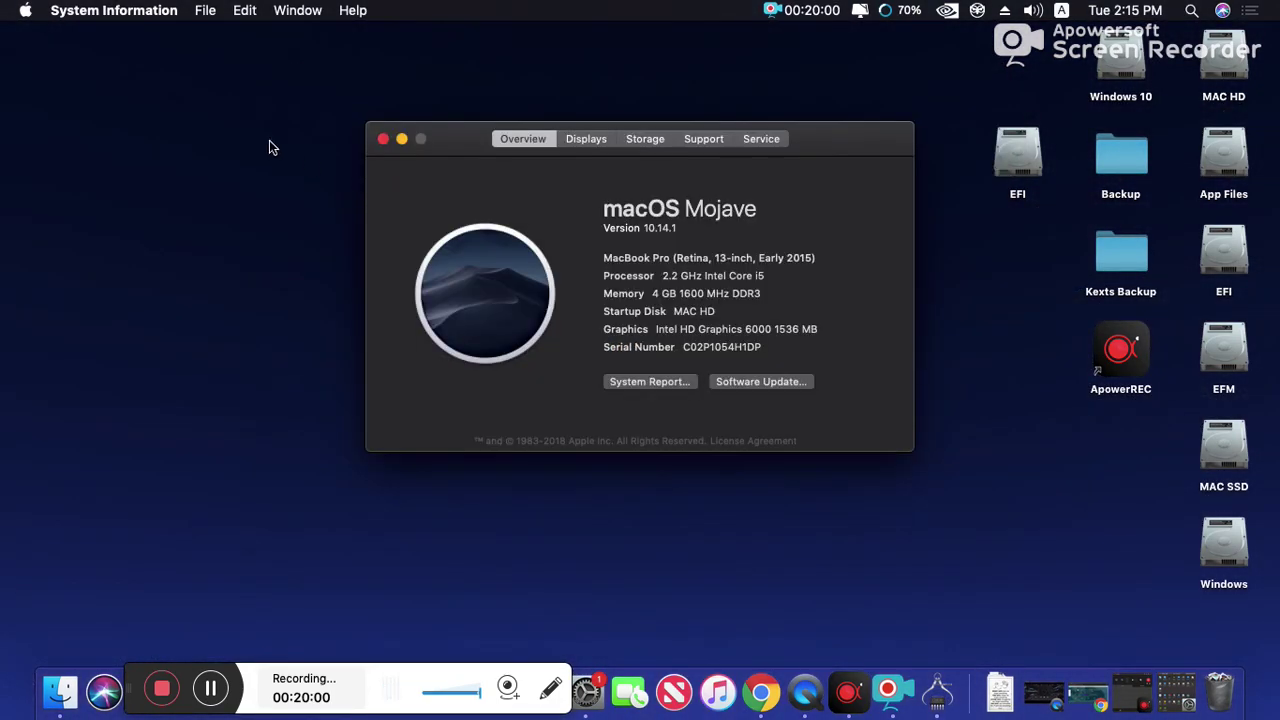
click(588, 145)
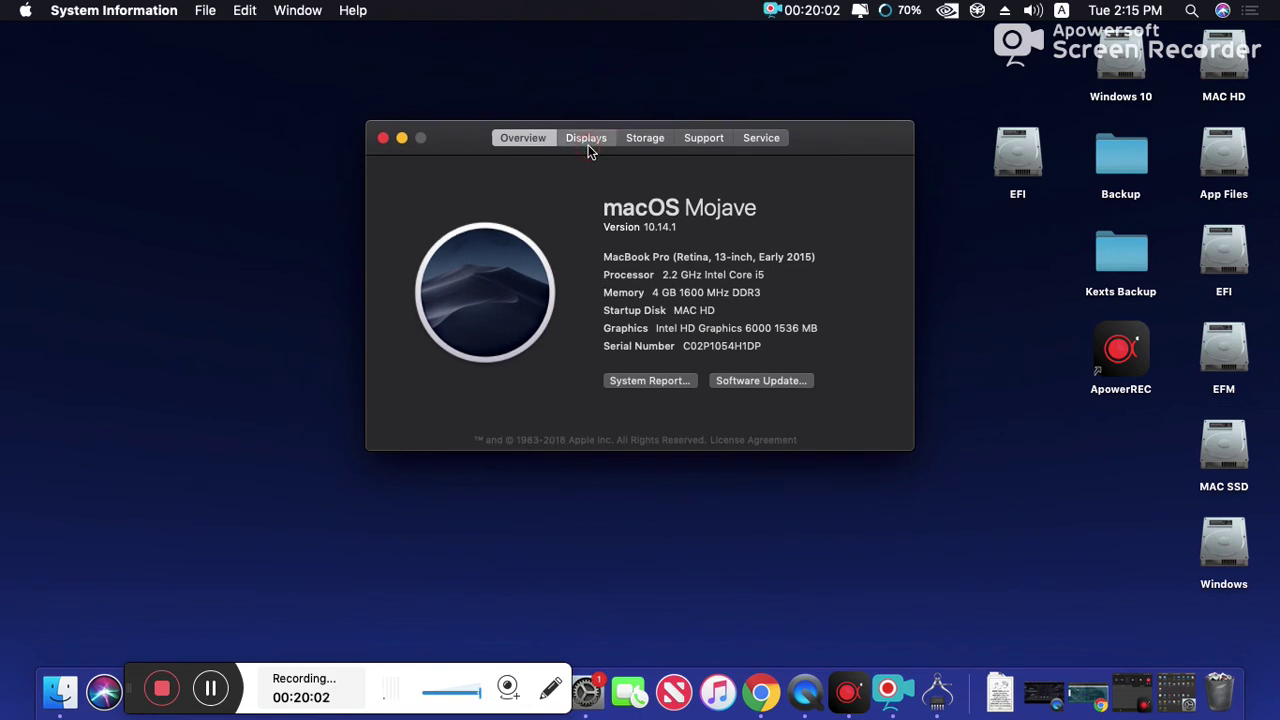
click(659, 141)
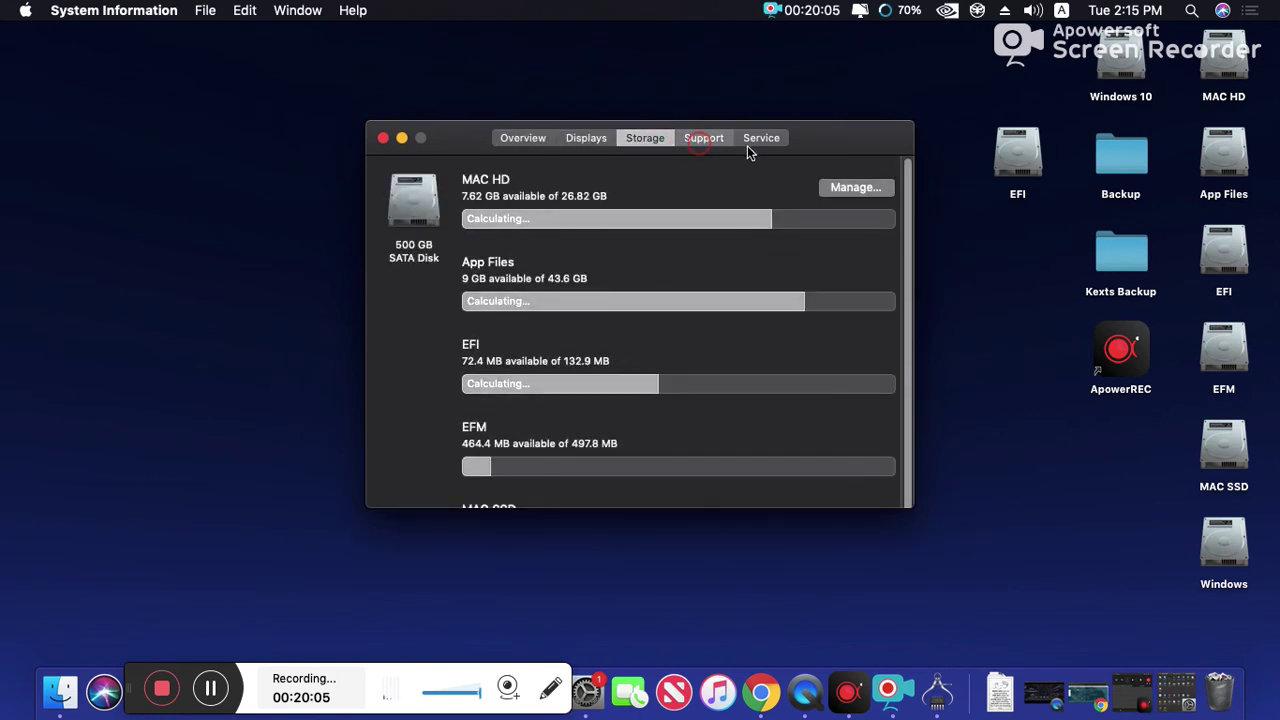
scroll(749, 160, down, 2)
click(703, 138)
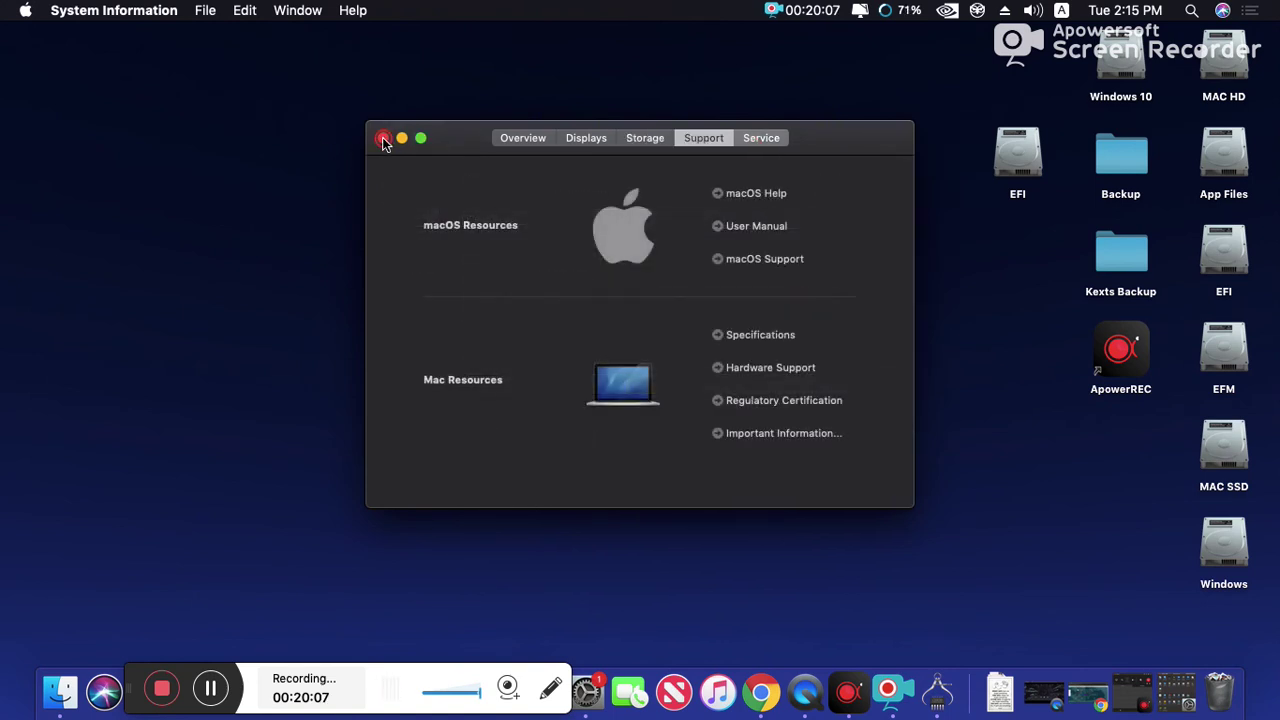
key(super+w)
- Clean up the desktop icons with the Mac overview window closed
right_click(523, 337)
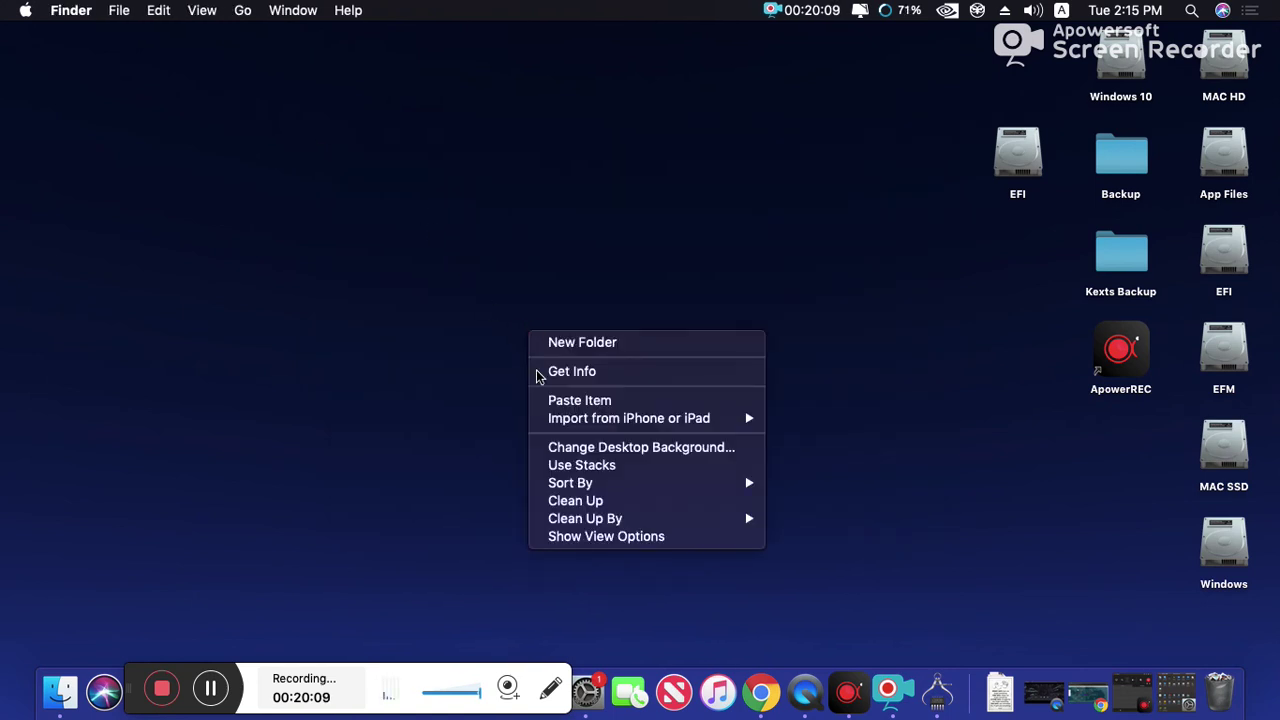
click(592, 499)
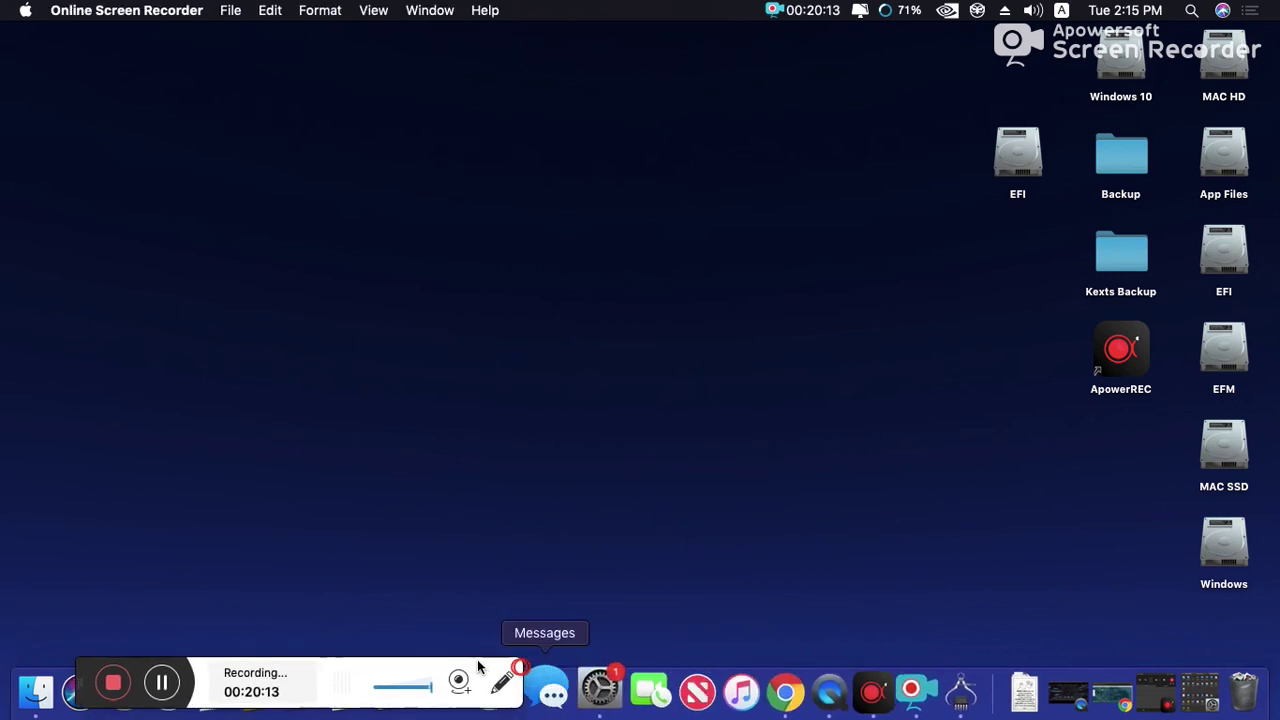
- Open the Trackpad settings in System Preferences and review the Point & Click, Scroll & Zoom and More Gestures options
click(588, 688)
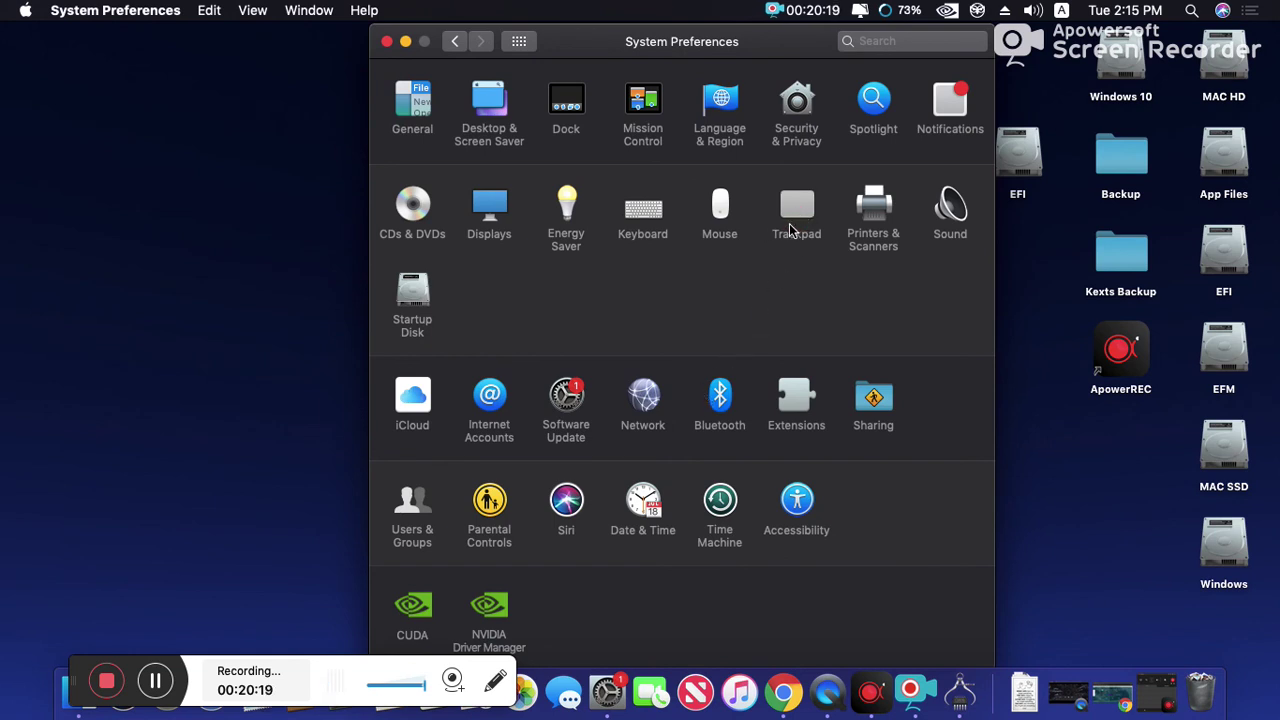
click(767, 256)
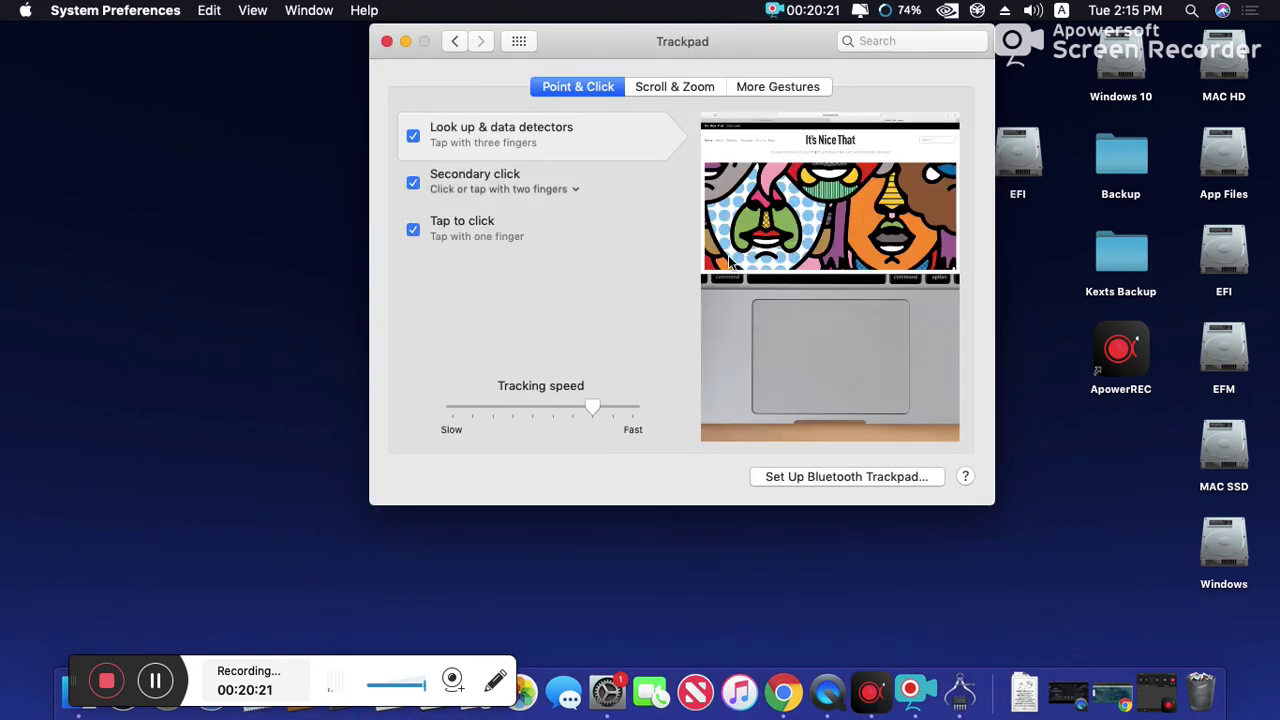
mouse_move(666, 249)
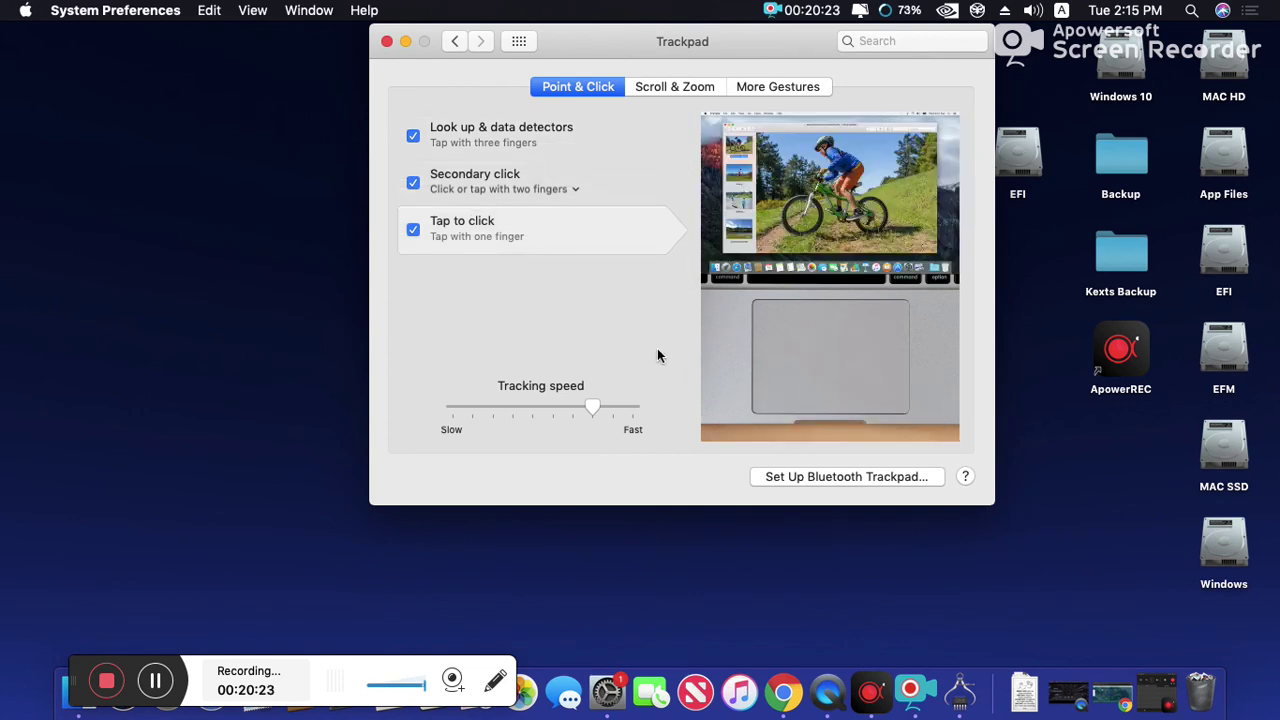
click(655, 89)
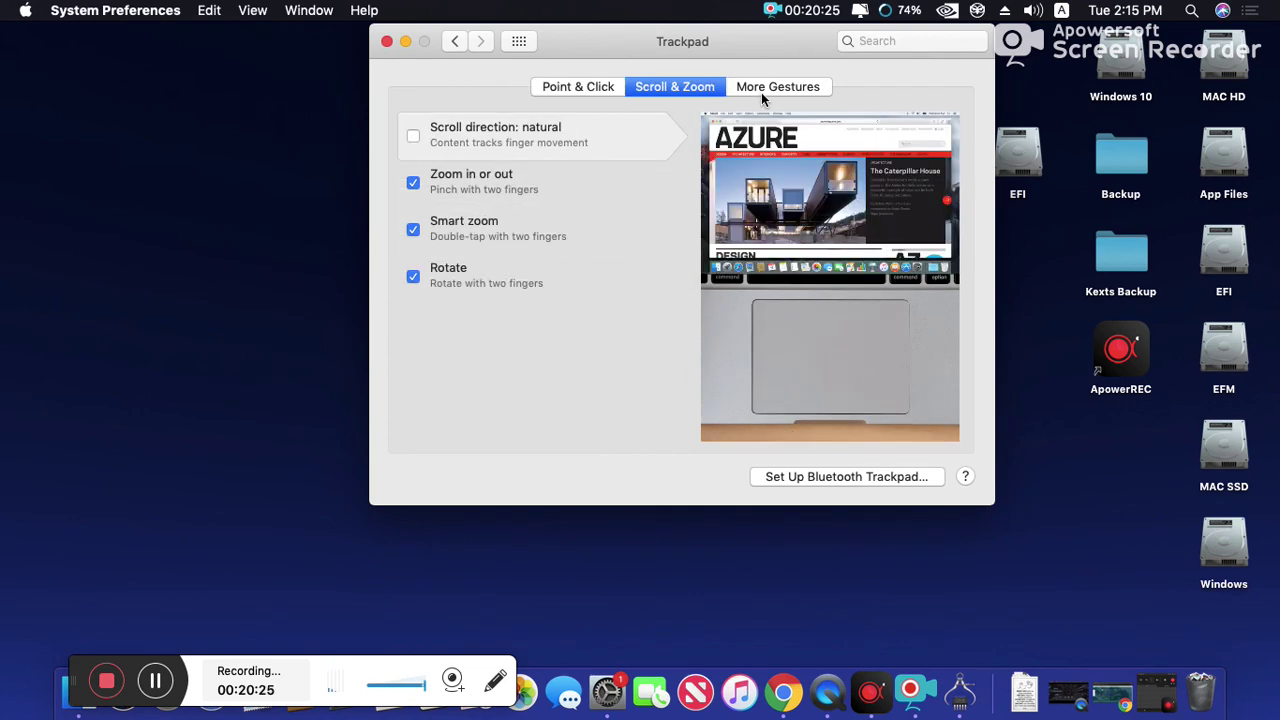
click(766, 88)
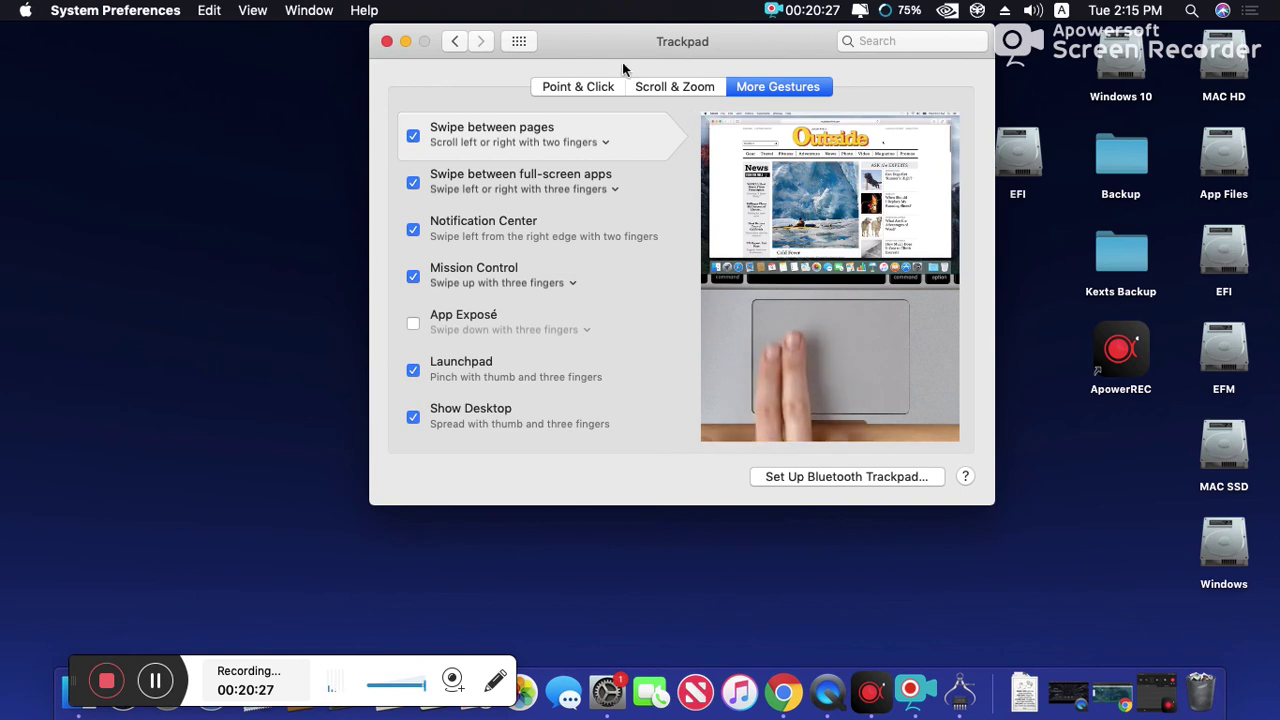
click(582, 88)
- Return to the overview of all system preferences, look through the available preference panes, and close System Preferences
click(519, 43)
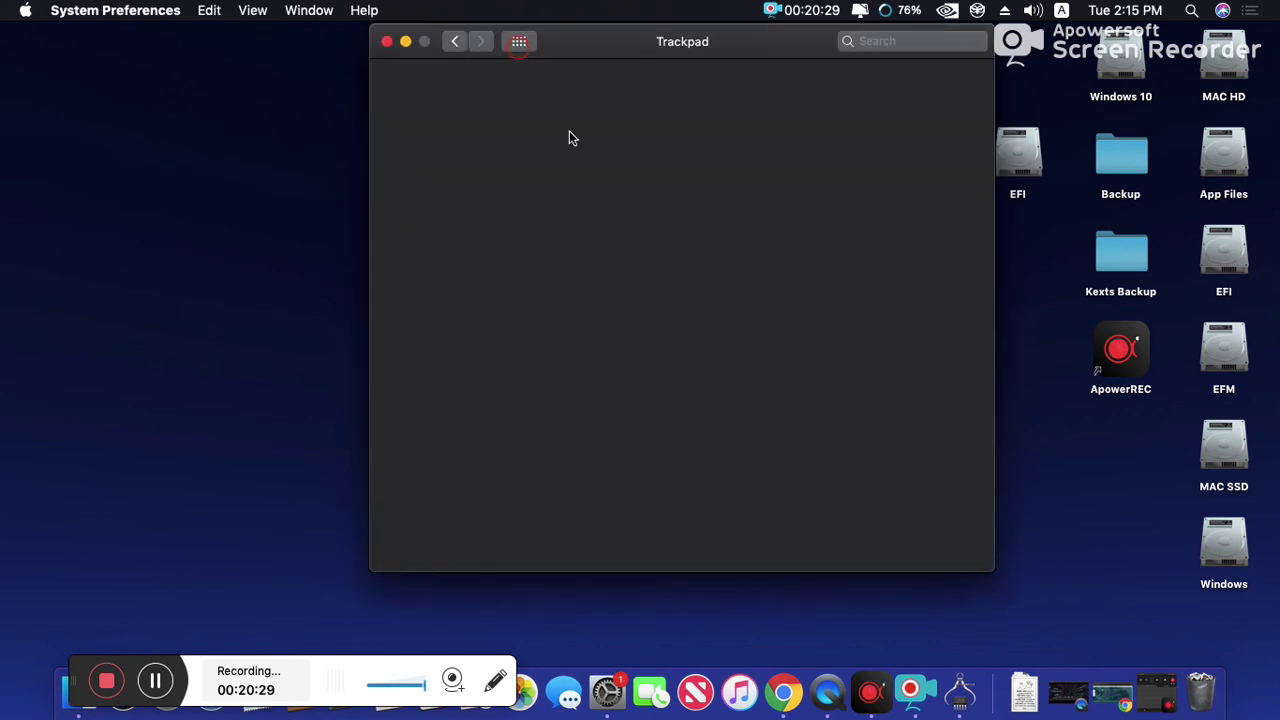
click(576, 291)
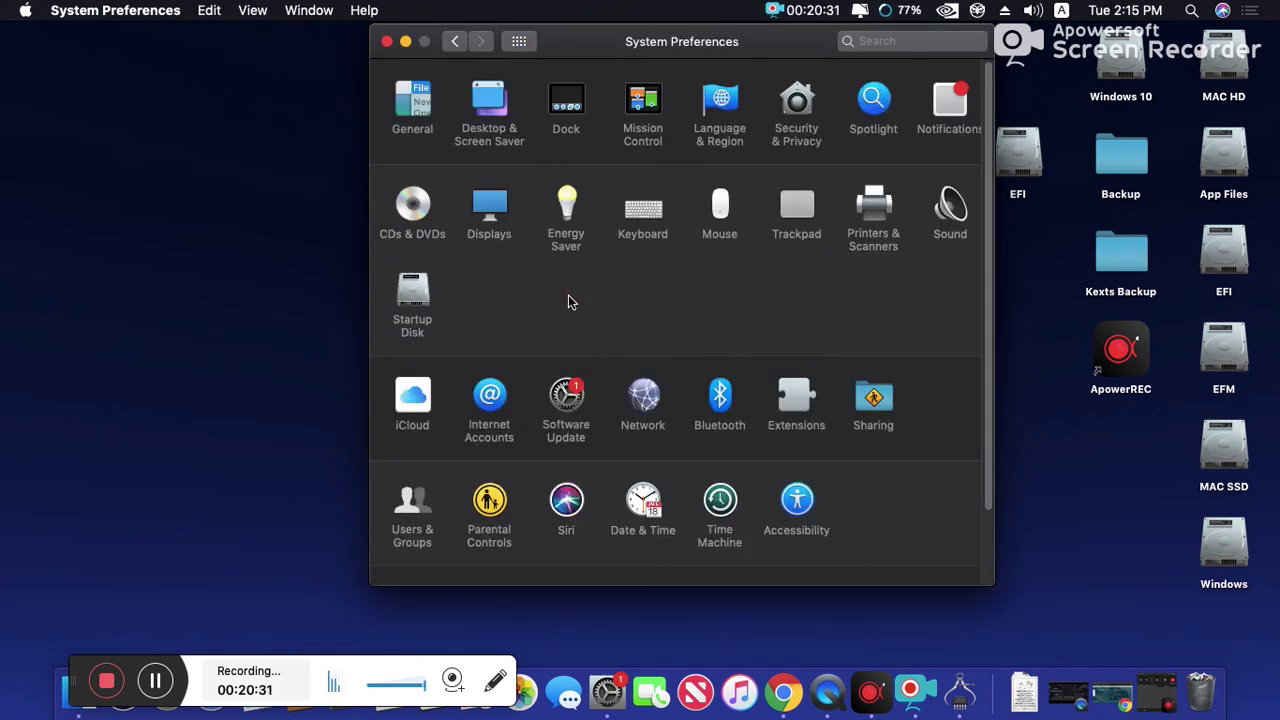
scroll(568, 302, down, 4)
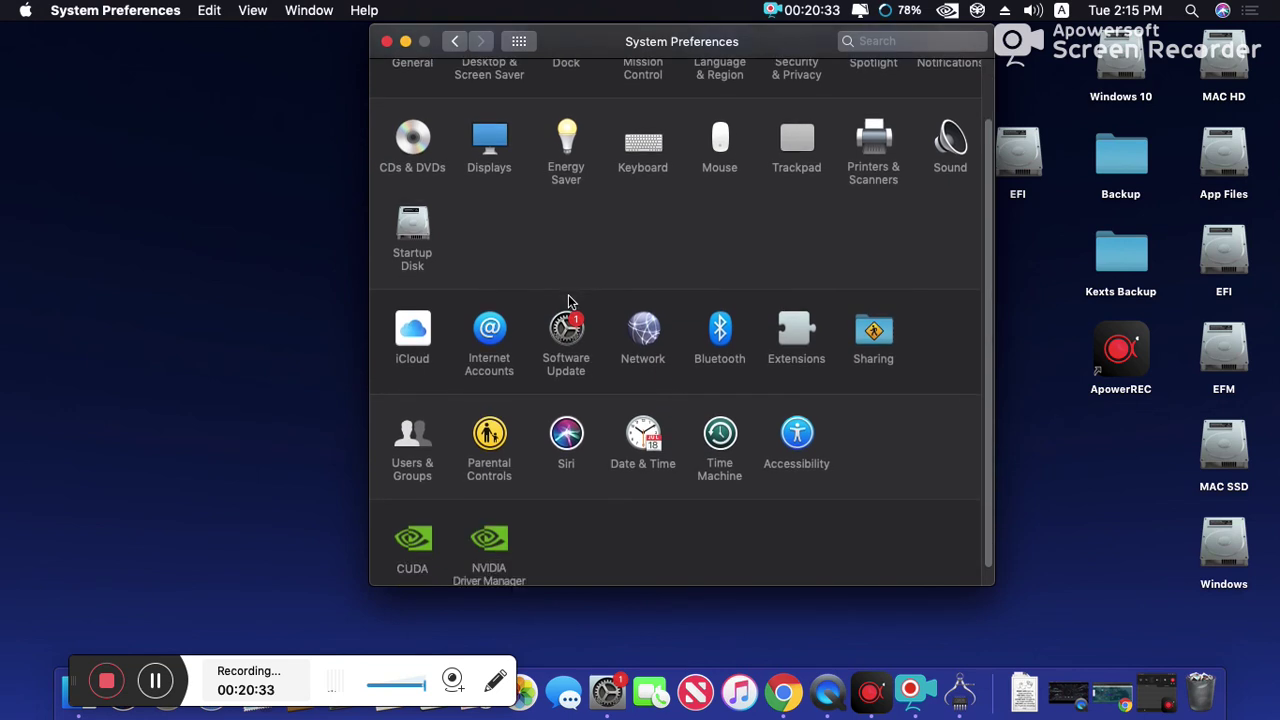
scroll(567, 301, up, 3)
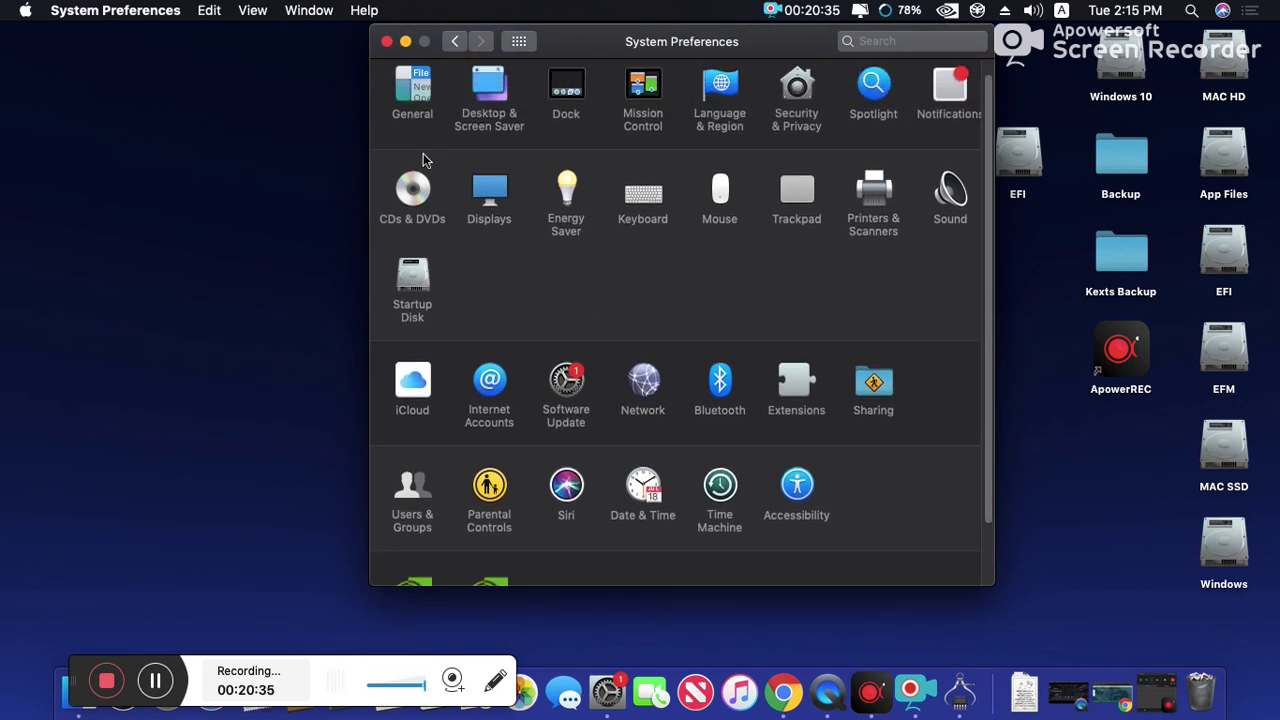
click(386, 44)
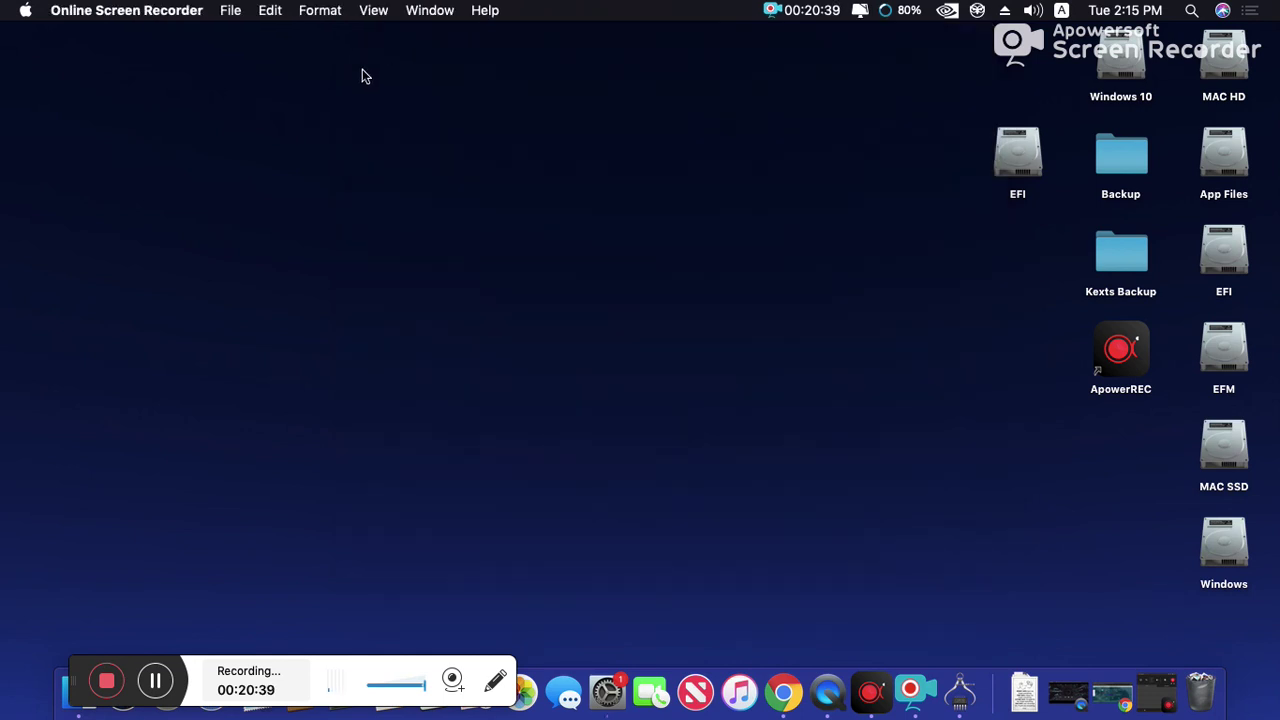
- Clean up the desktop icons twice in a row with System Preferences closed
right_click(362, 69)
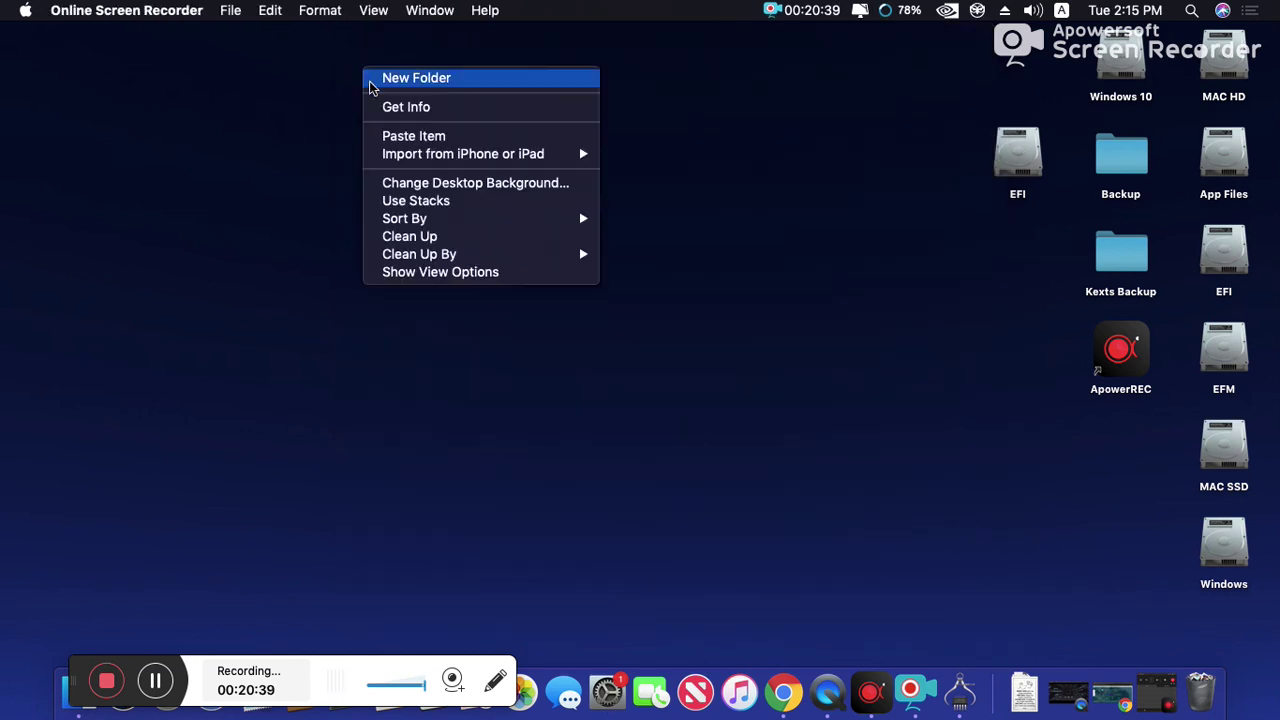
click(447, 236)
right_click(381, 206)
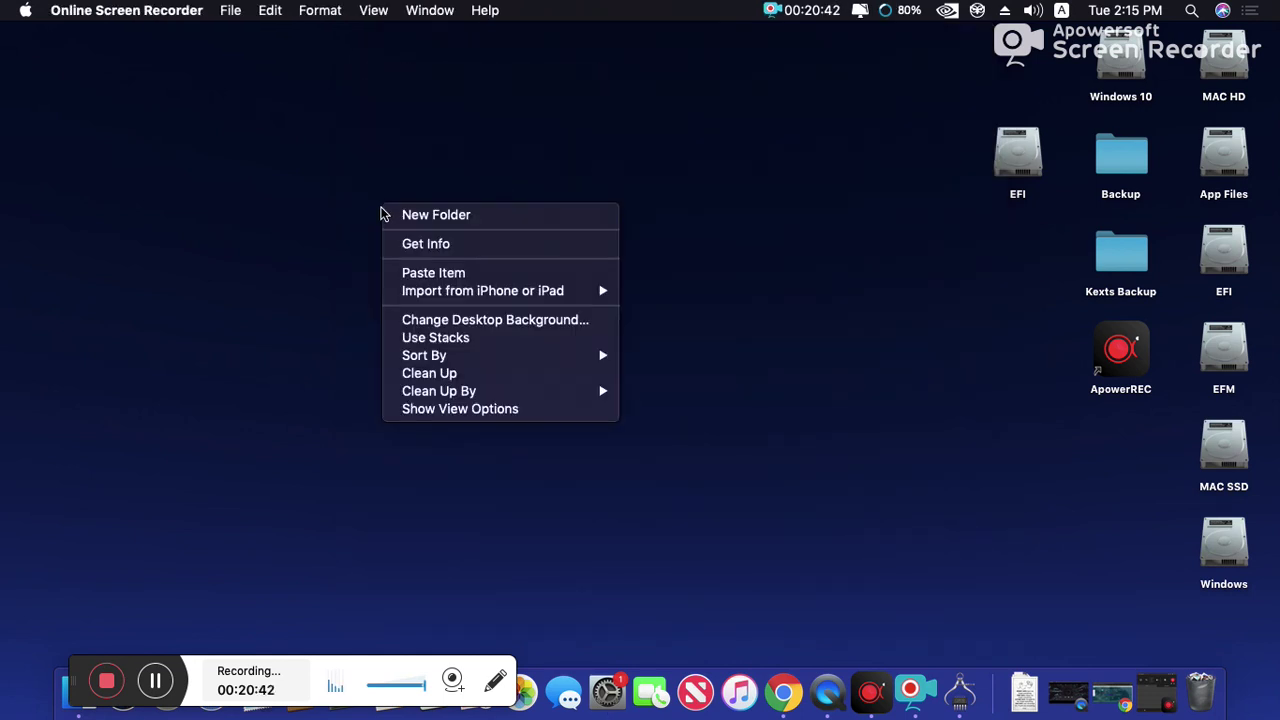
click(447, 376)
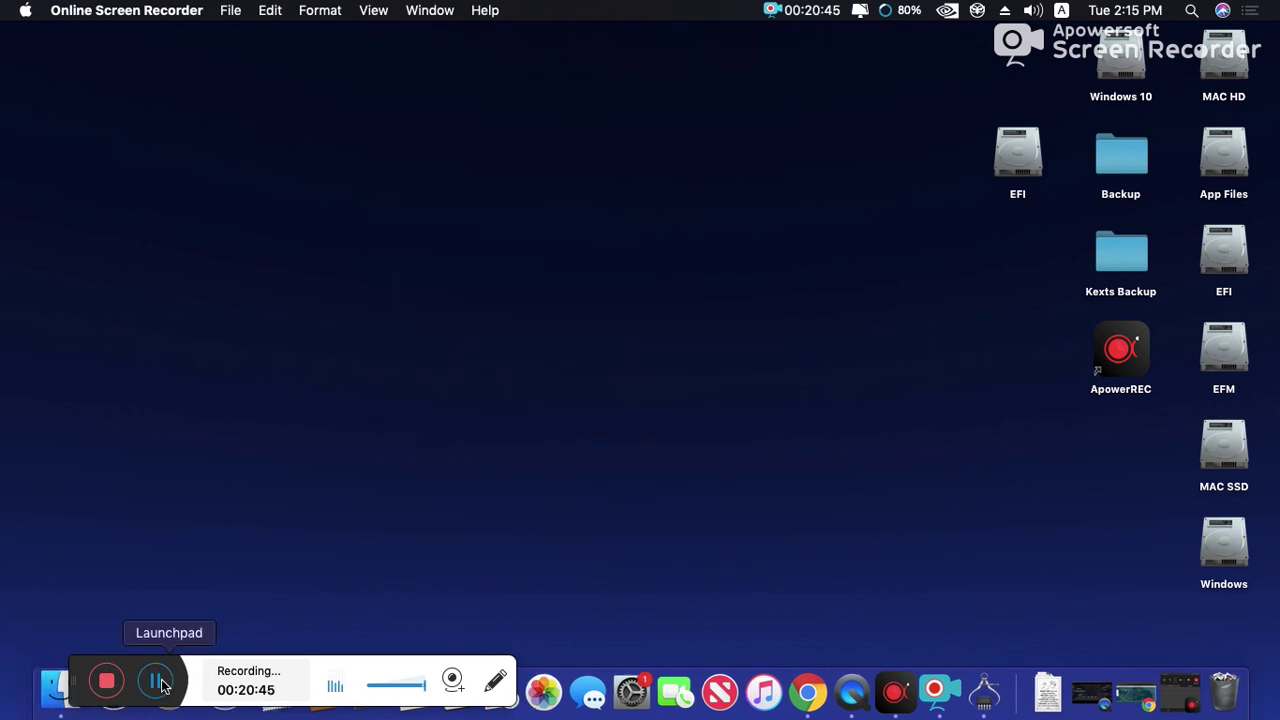